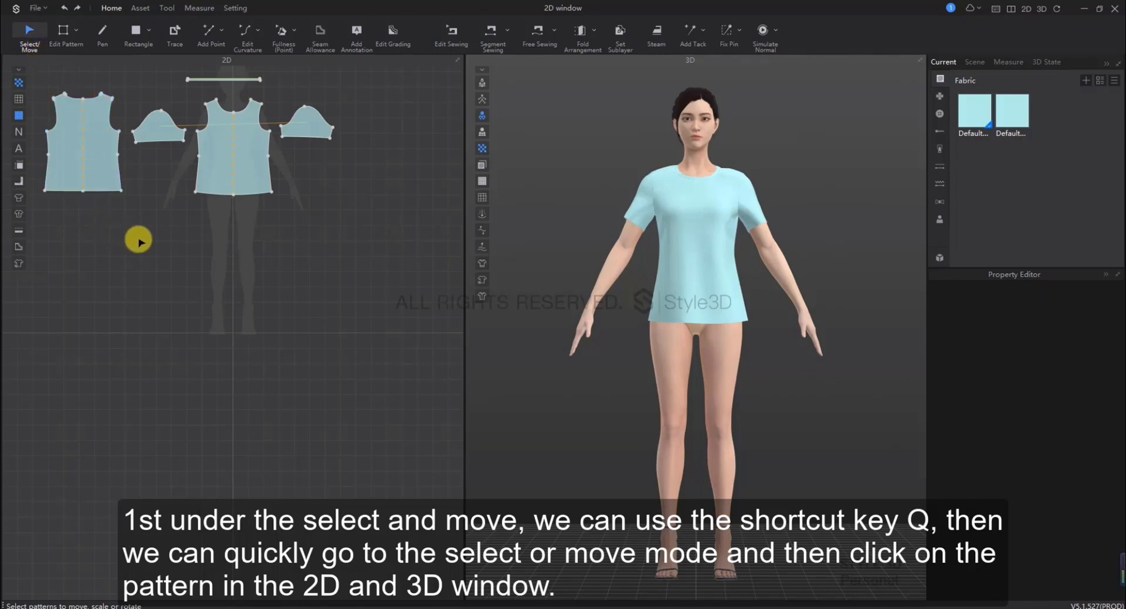
Select the front bodice pattern in the 2D window
right_click_drag(162, 287, 231, 398)
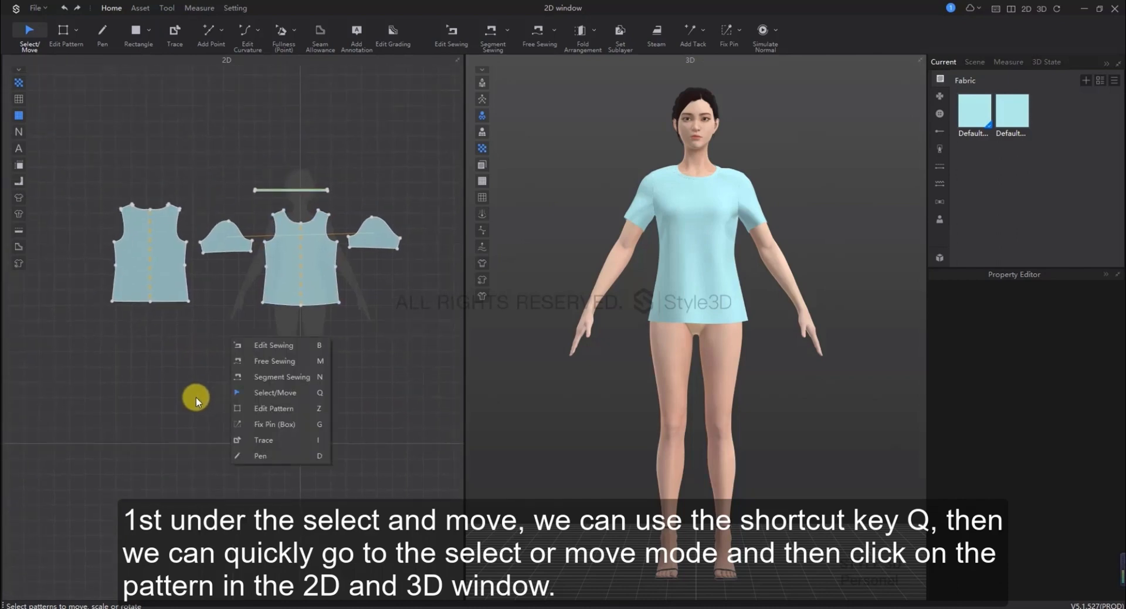
left_click(406, 306)
scroll(415, 263, "up", 3)
middle_click_drag(420, 161, 479, 204)
left_click(266, 289)
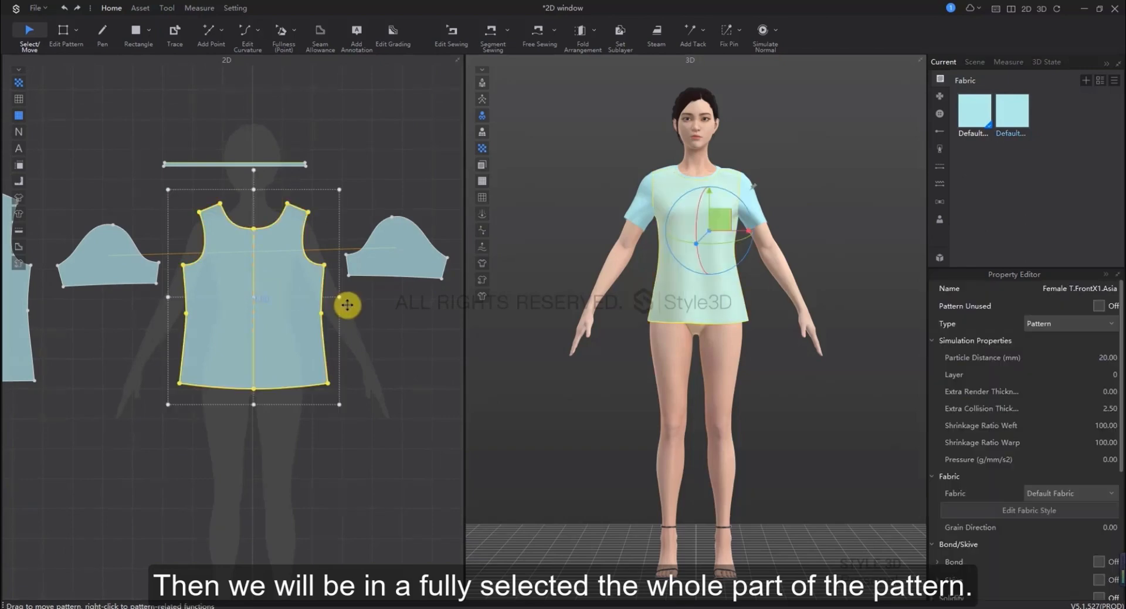
Clear the current selection and box-select all the T-shirt pattern pieces in the 2D window
scroll(348, 307, "down", 3)
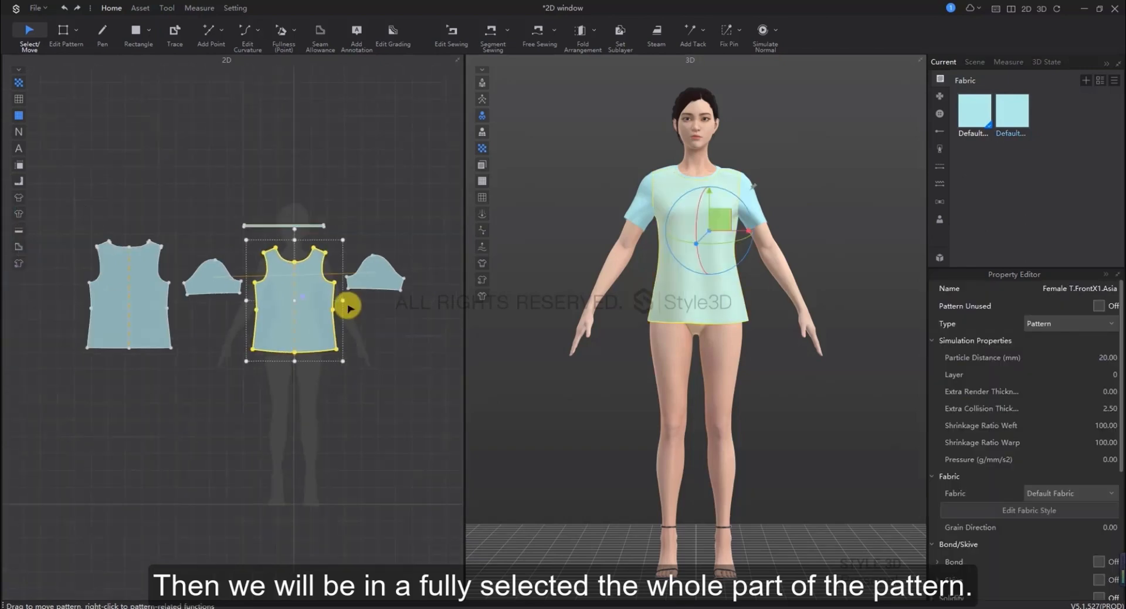
left_click(378, 387)
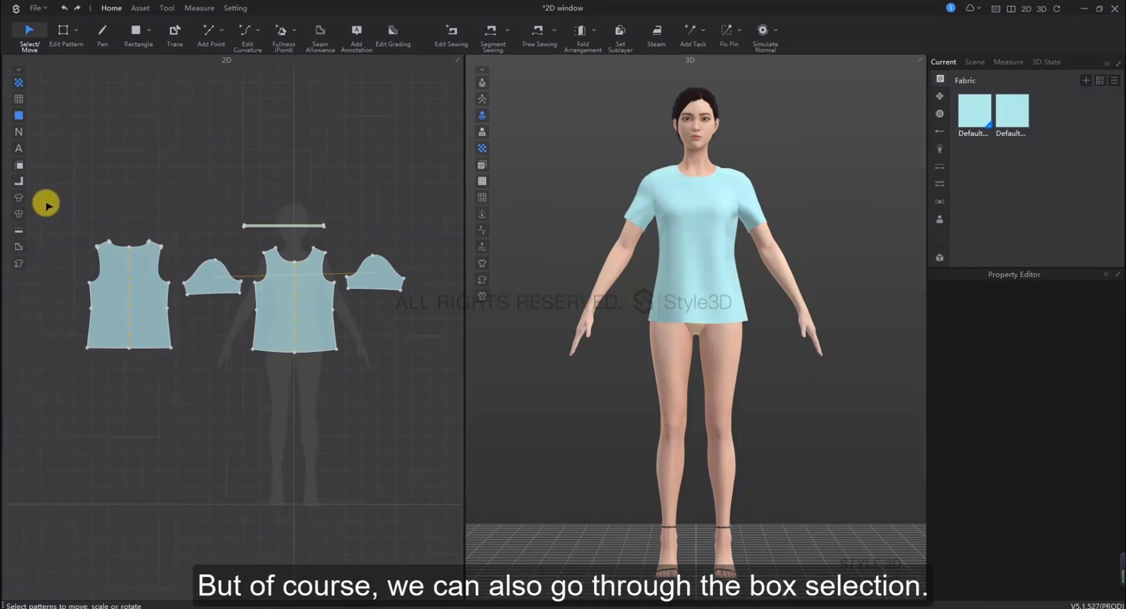
left_click_drag(44, 201, 470, 427)
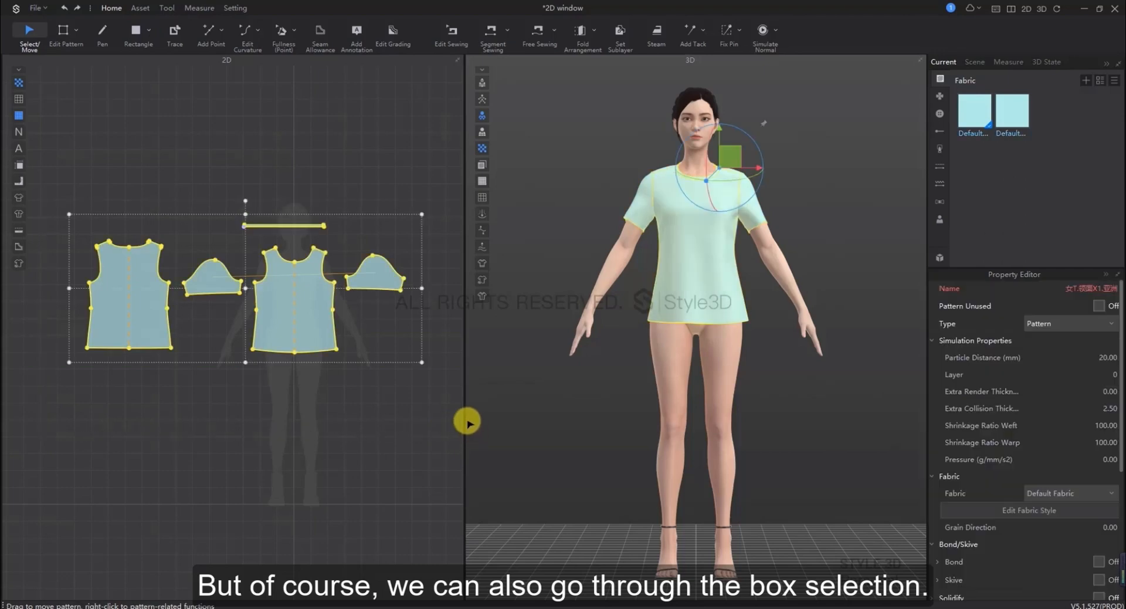
Switch to Edit Pattern mode, select the armhole edge of the back piece, and clear the edge selection
key("z")
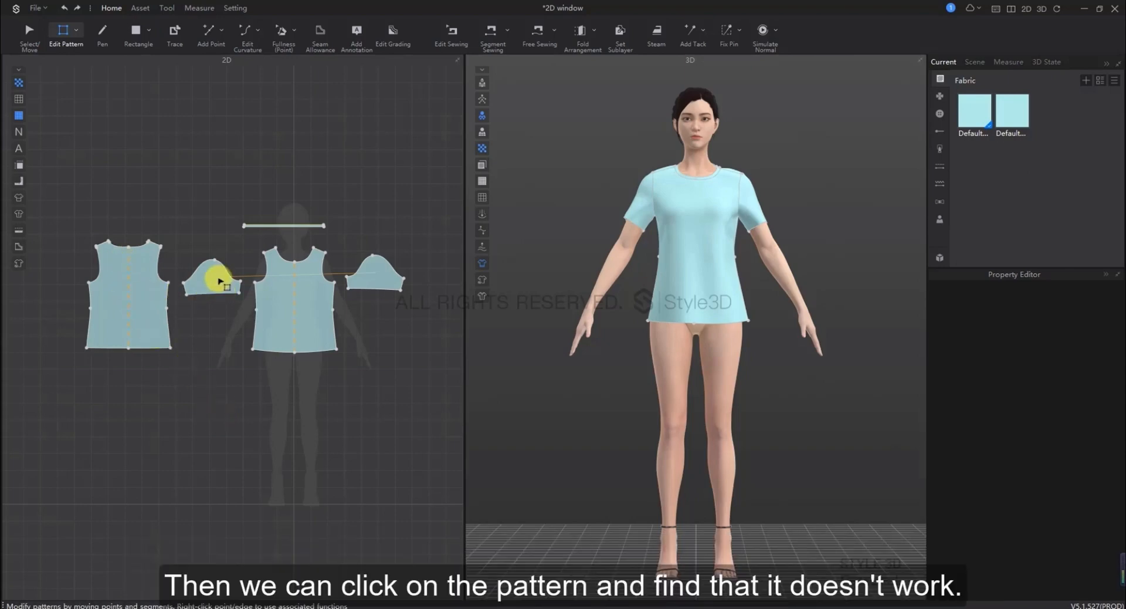
scroll(221, 280, "up", 8)
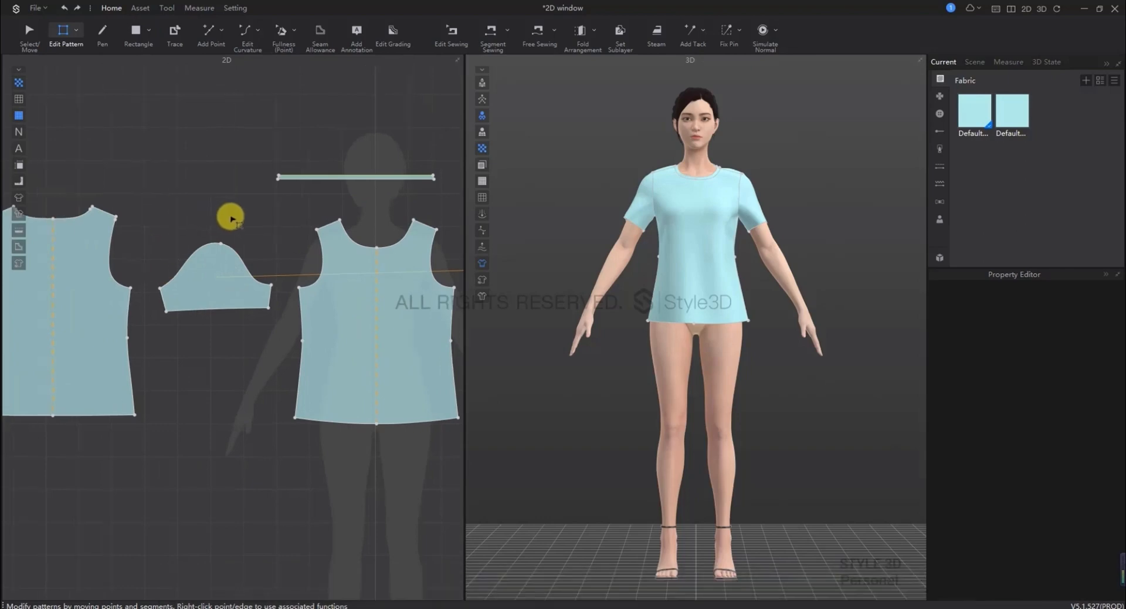
left_click(143, 328)
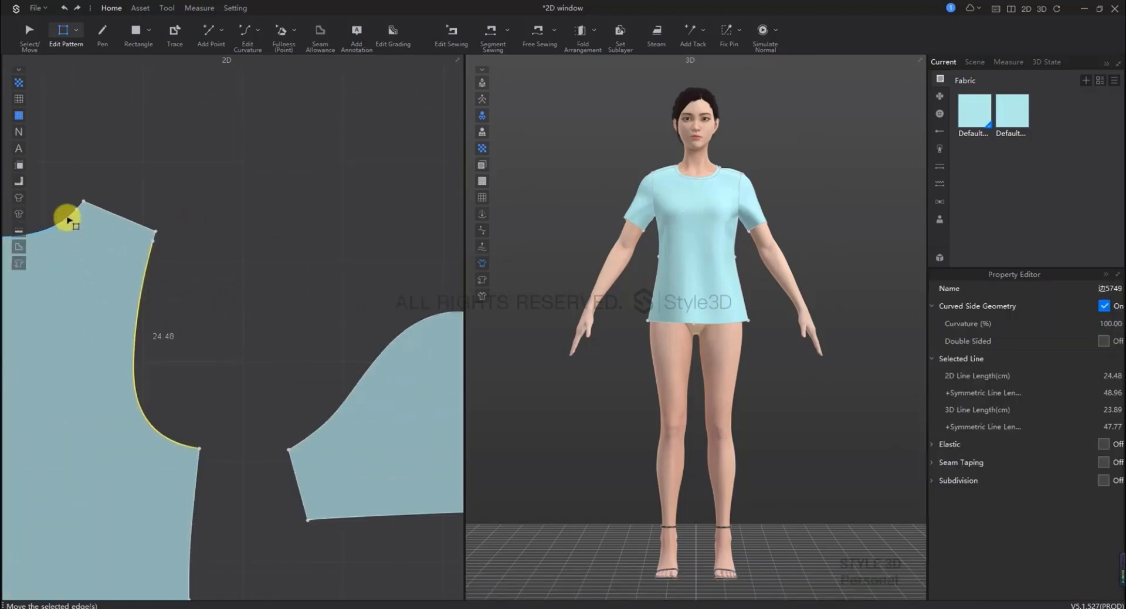
scroll(146, 234, "down", 3)
left_click(89, 245)
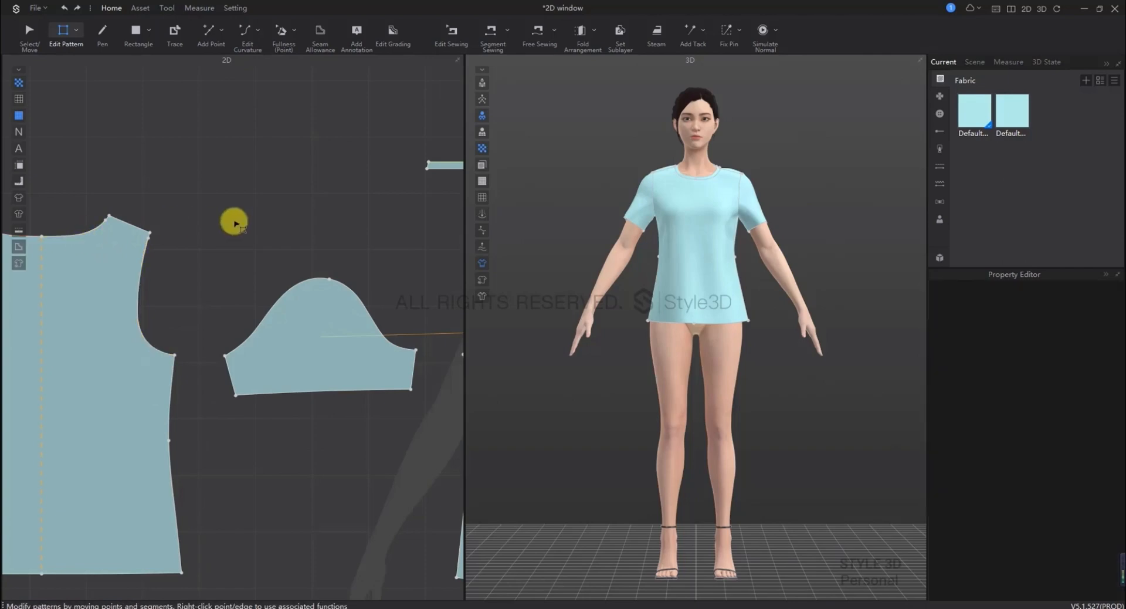
Box-select only the fully enclosed neckline and shoulder edges of the back piece, sweeping from upper left to lower right
scroll(234, 223, "down", 3)
left_click_drag(38, 197, 211, 272)
left_click(252, 192)
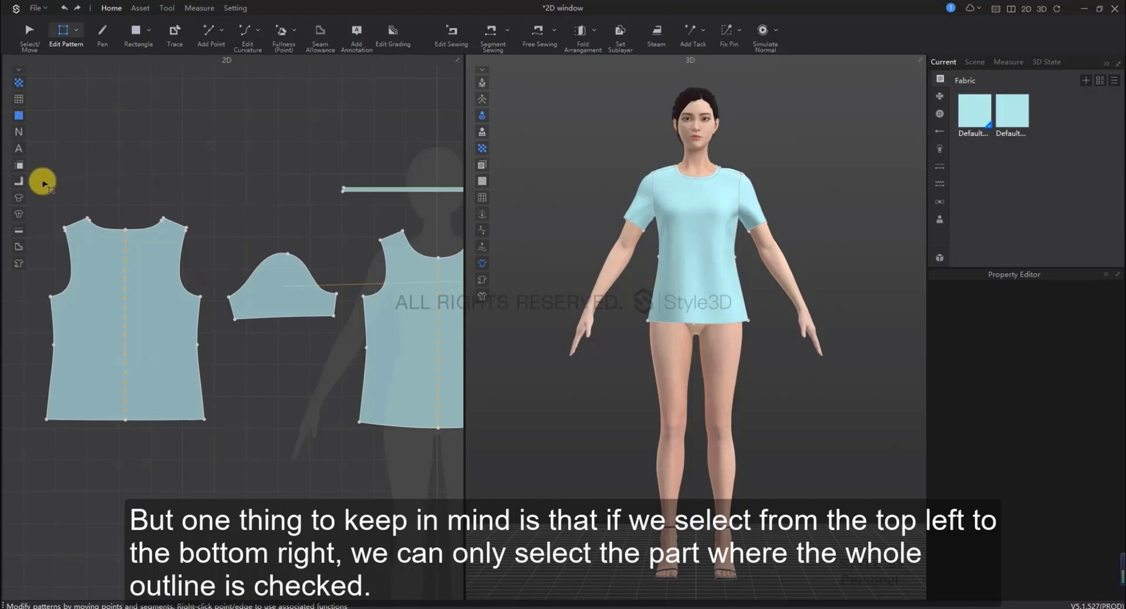
left_click_drag(35, 182, 218, 274)
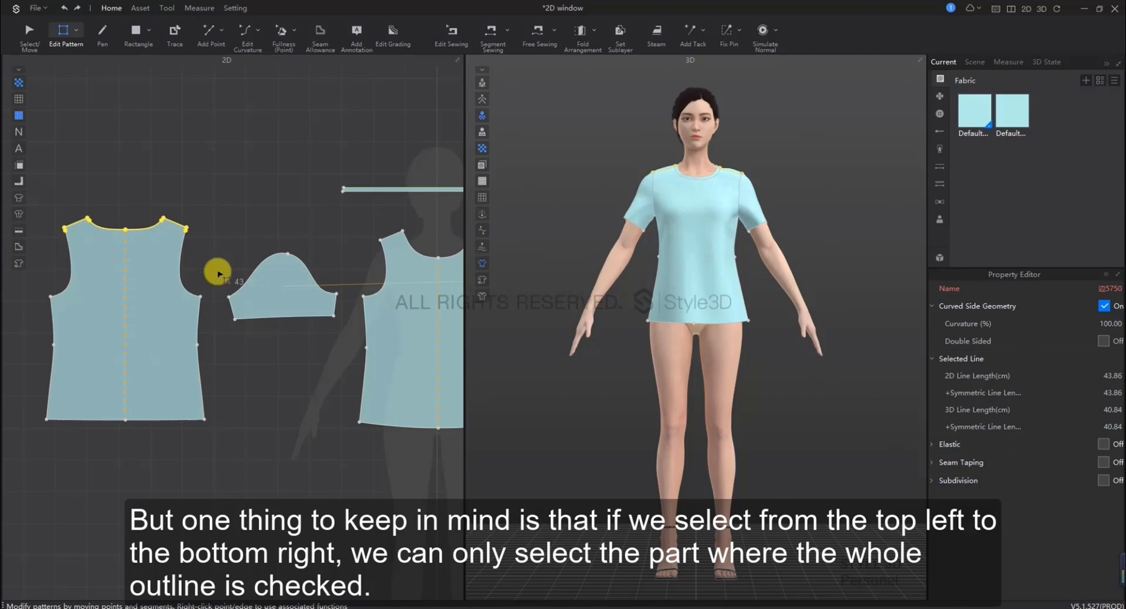
Clear the selection and box-select every edge touched on the back piece's upper half, sweeping from lower right to upper left
left_click(217, 270)
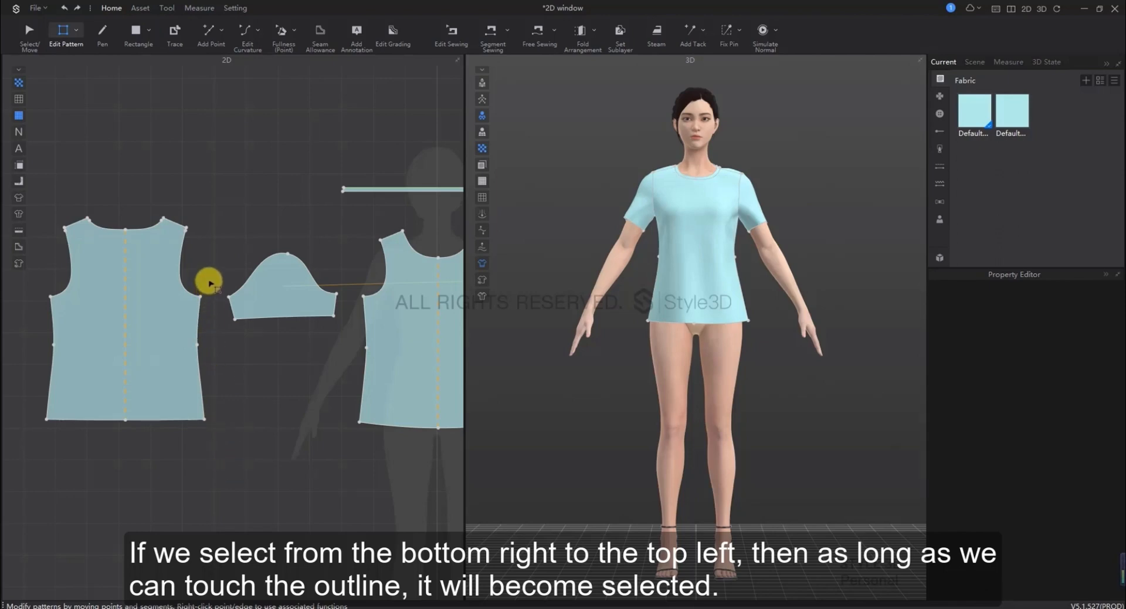
left_click_drag(208, 280, 42, 199)
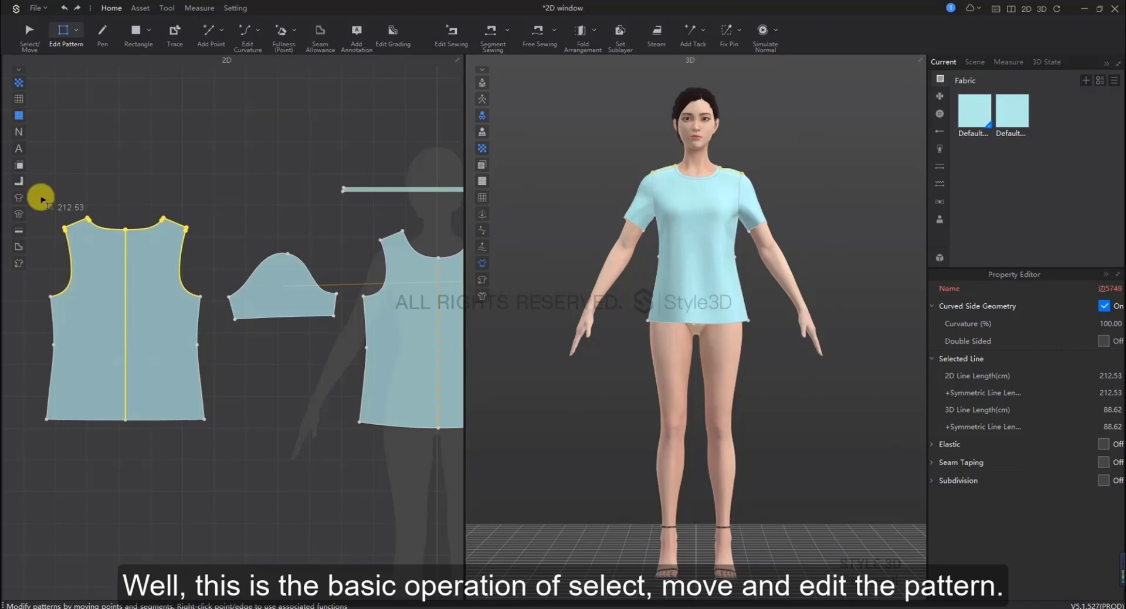
left_click(255, 407)
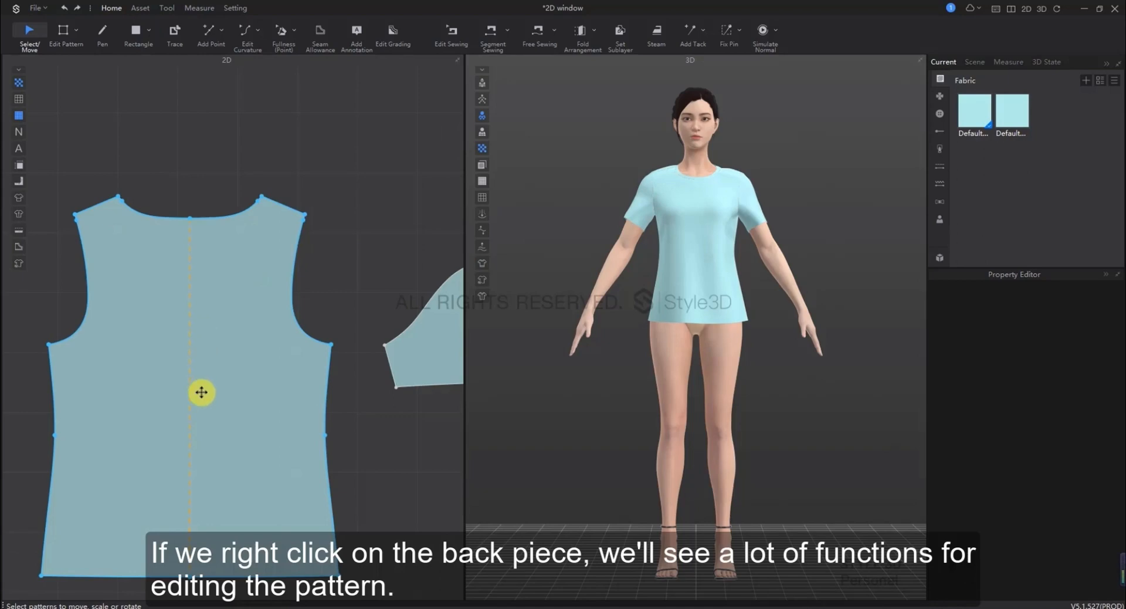
Select all patterns that have the same particle distance as the back piece
right_click(201, 392)
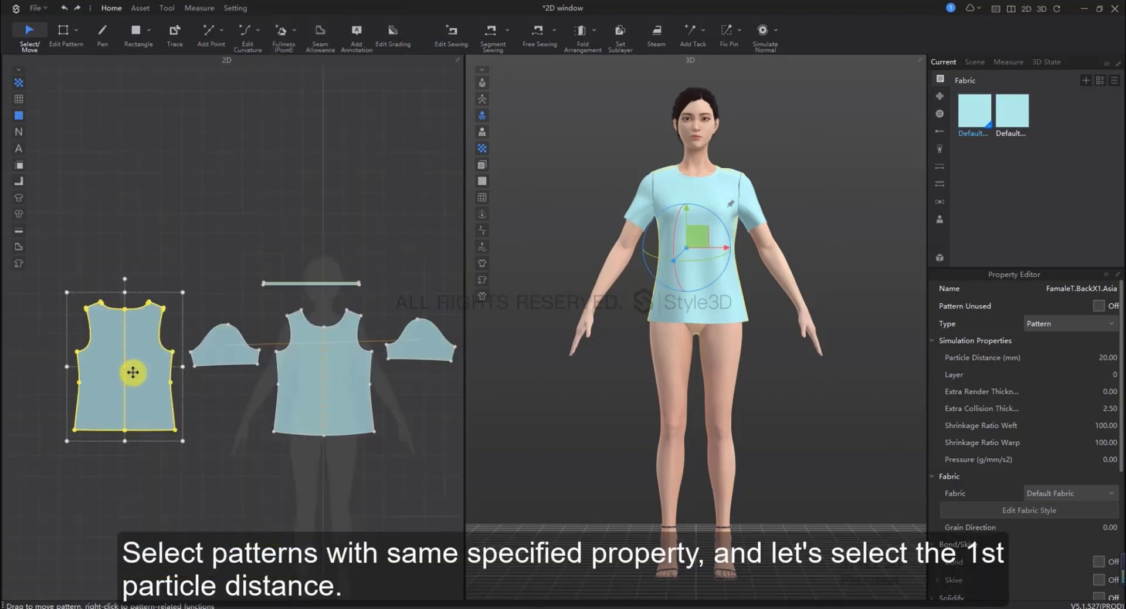
right_click(136, 326)
mouse_move(241, 17)
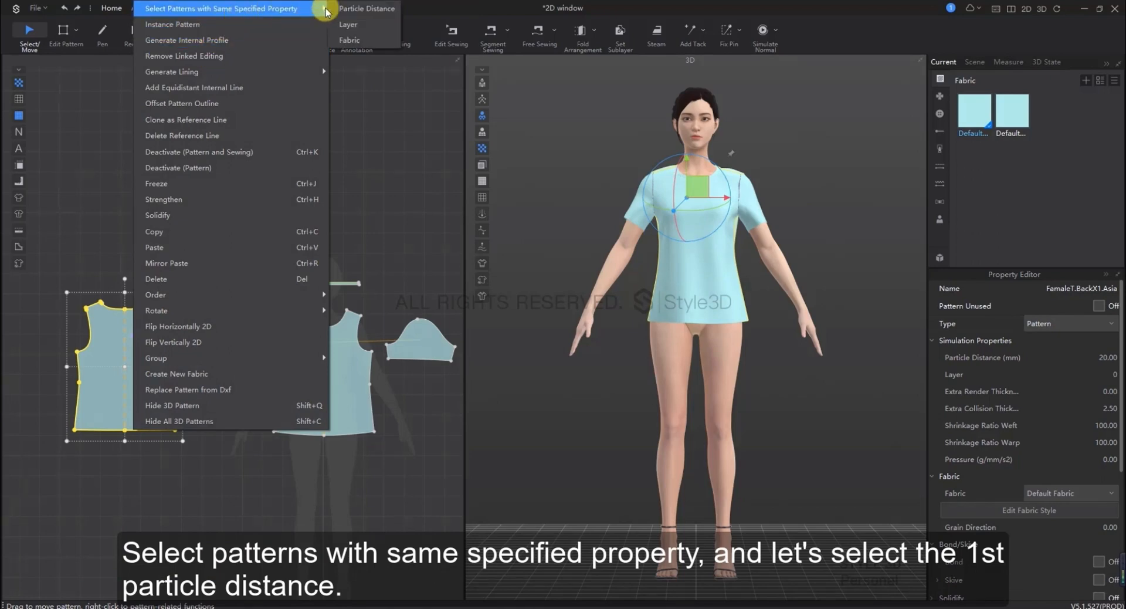
left_click(352, 9)
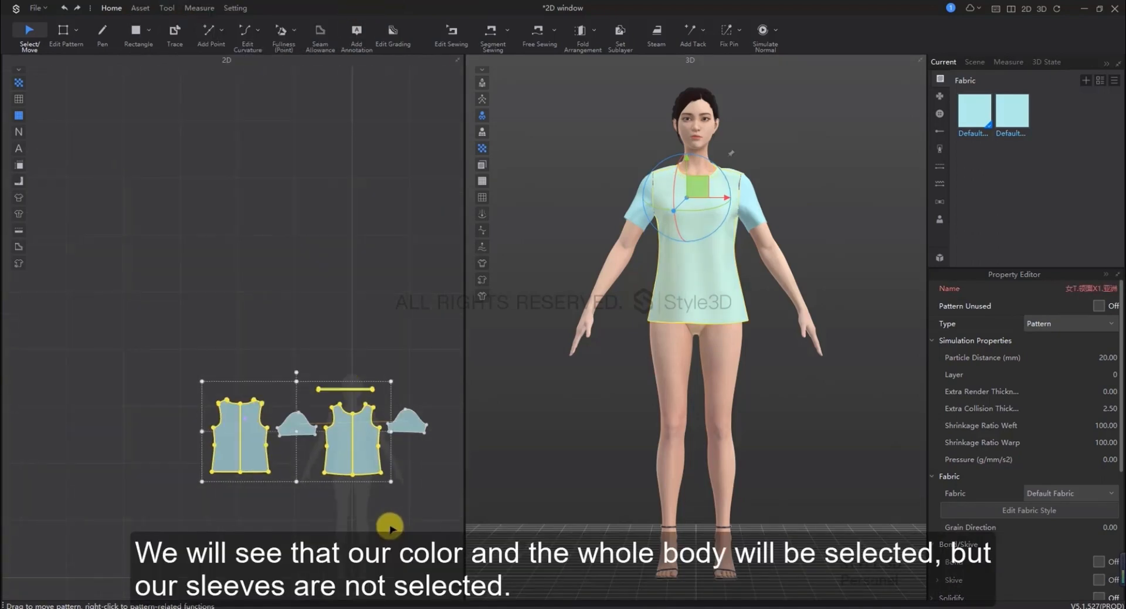
scroll(382, 433, "down", 2)
scroll(380, 435, "up", 3)
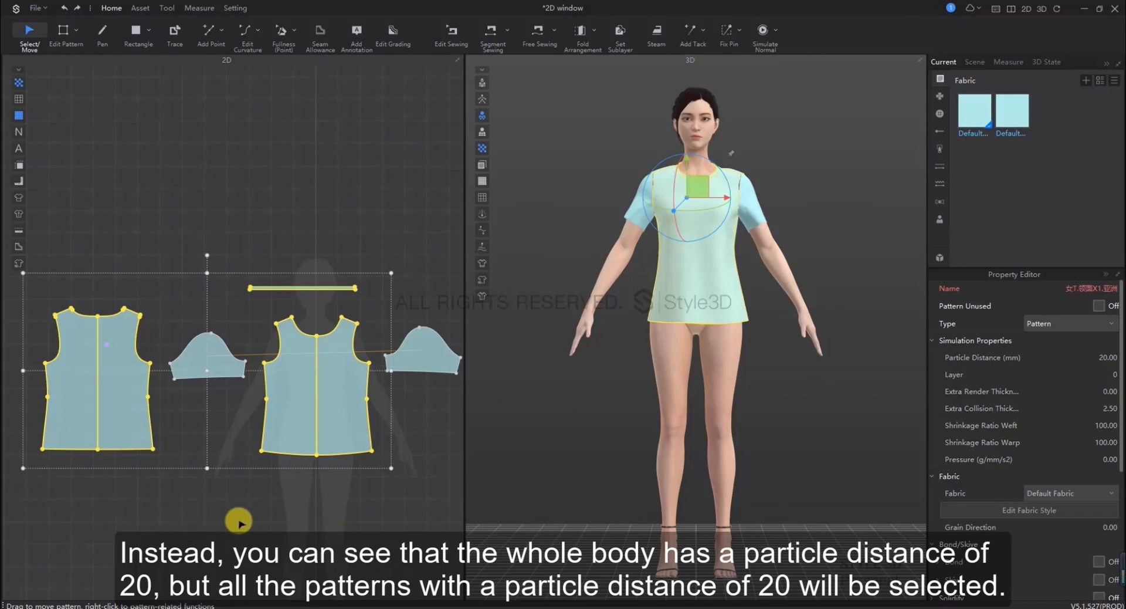
Select the sleeve beside the back piece to check its particle distance, and clear the selection
left_click(186, 463)
left_click(232, 356)
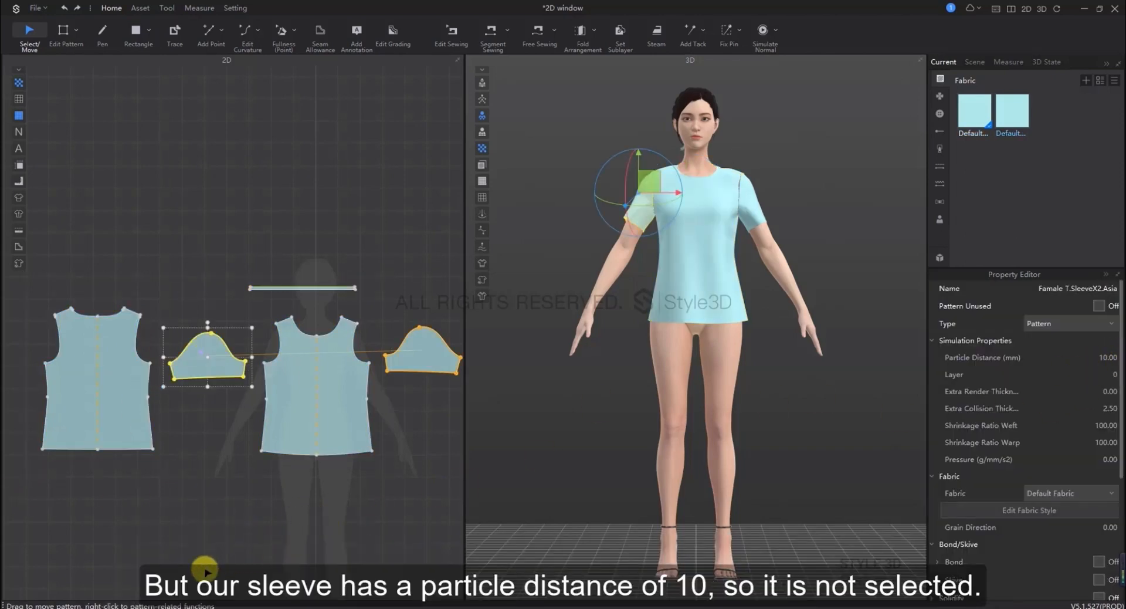
left_click(185, 505)
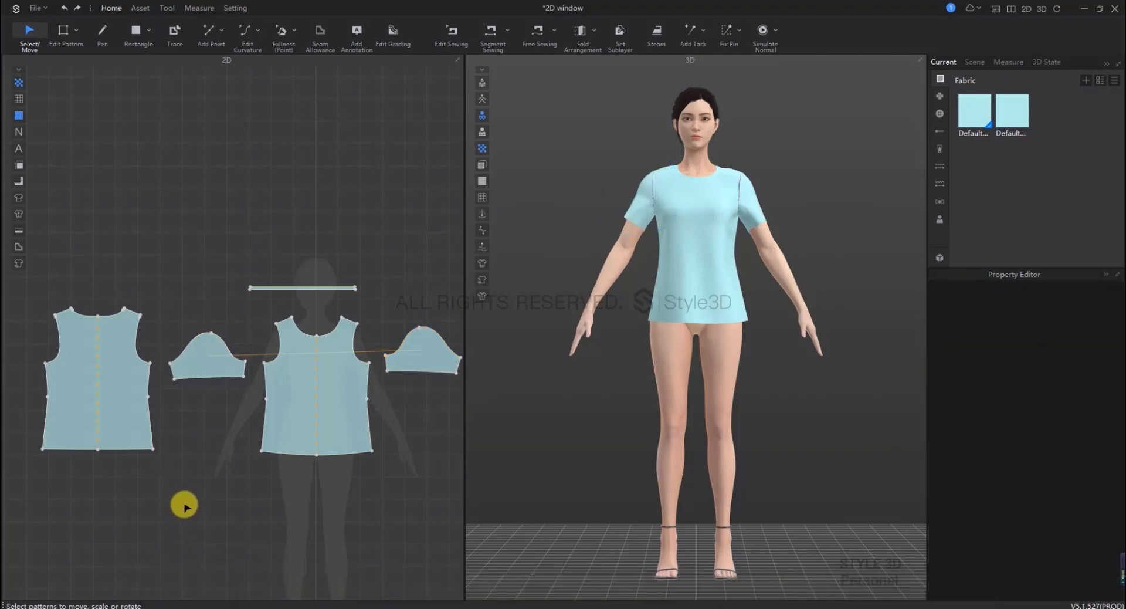
Select all patterns that share the same layer as the back piece
left_click(109, 359)
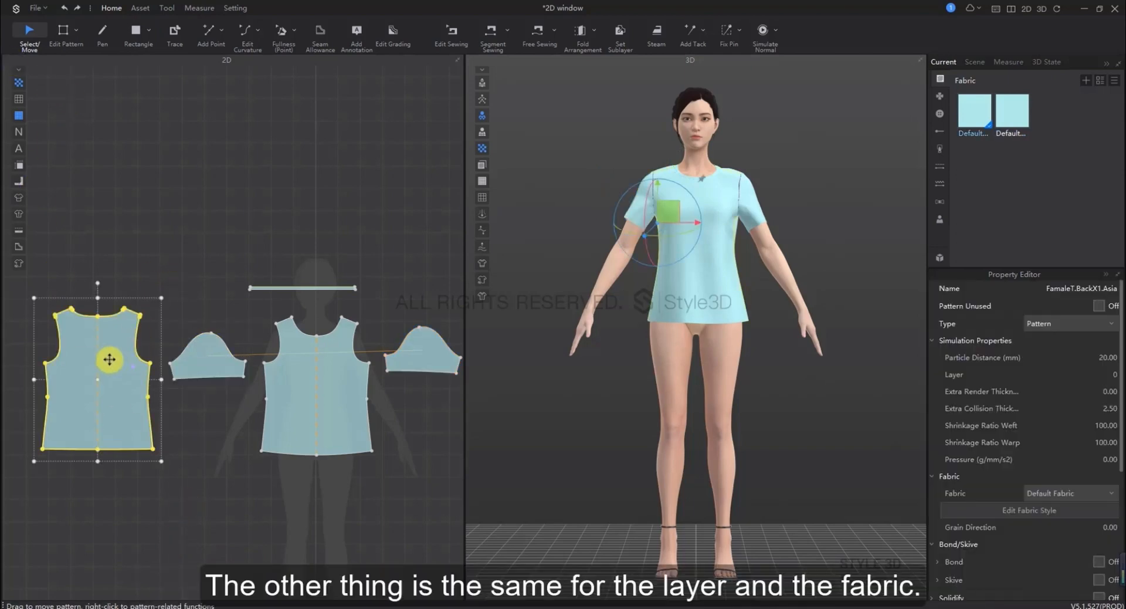
right_click(109, 359)
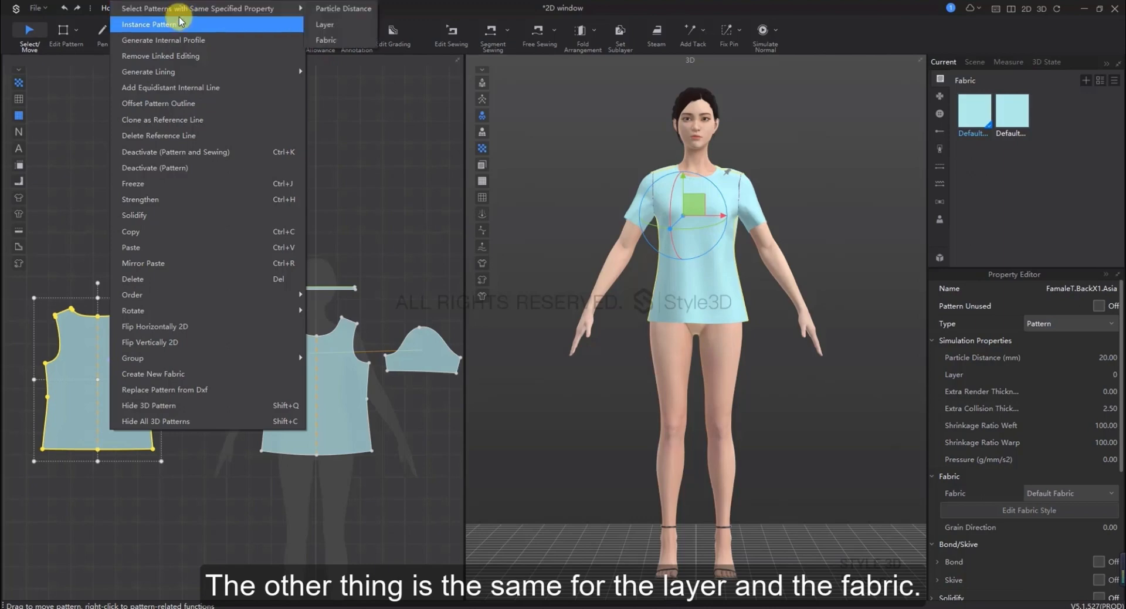
left_click(328, 8)
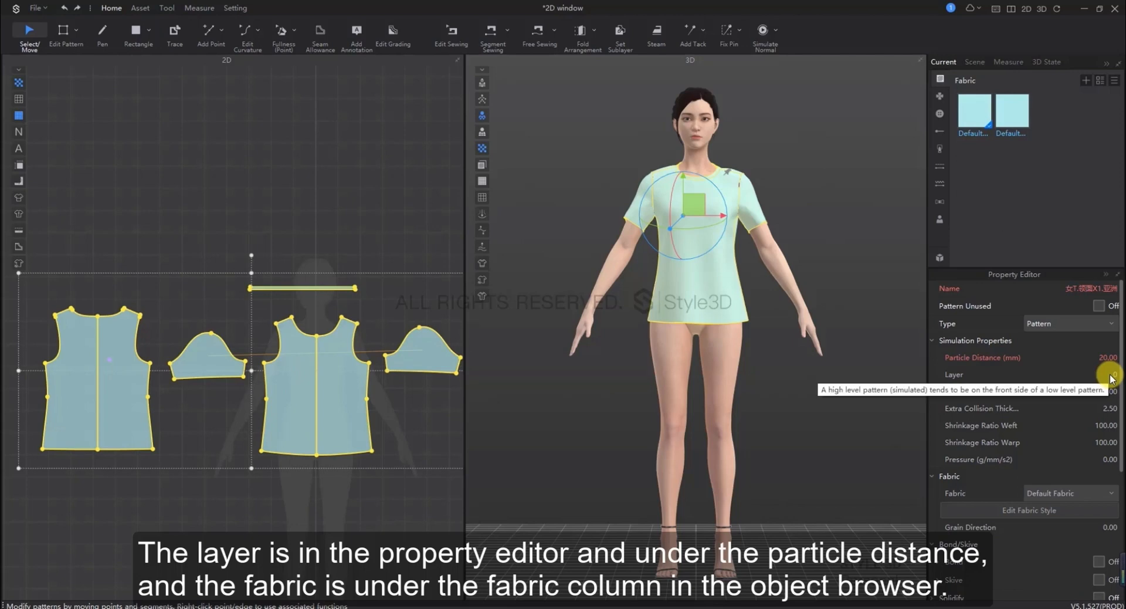
Create a symmetry pattern with seam from the back piece and place it vertically aligned below the original
left_click(276, 209)
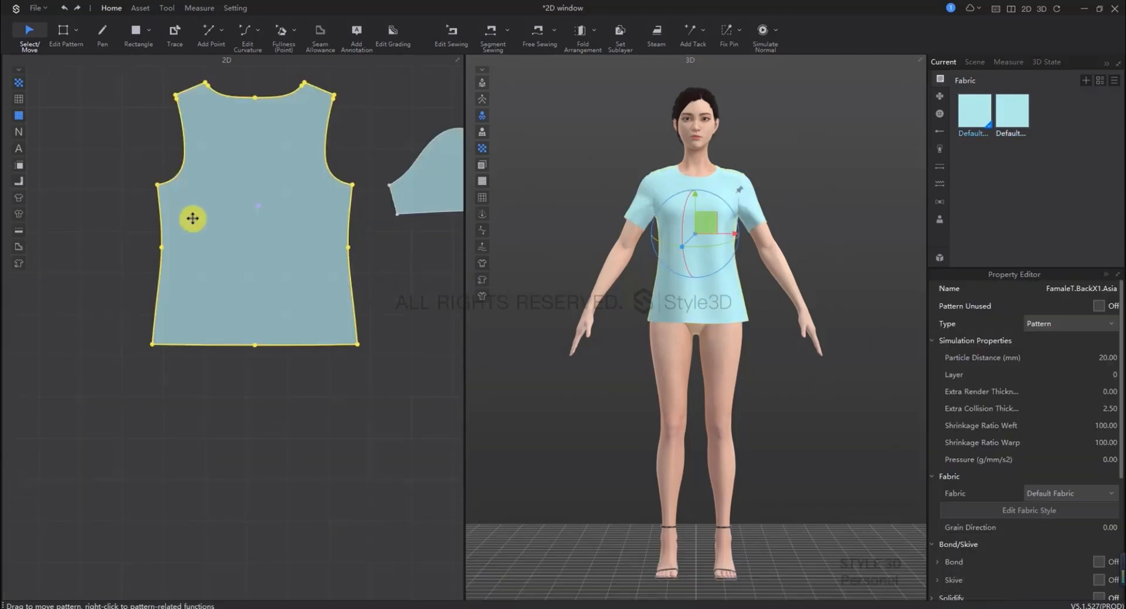
right_click(281, 208)
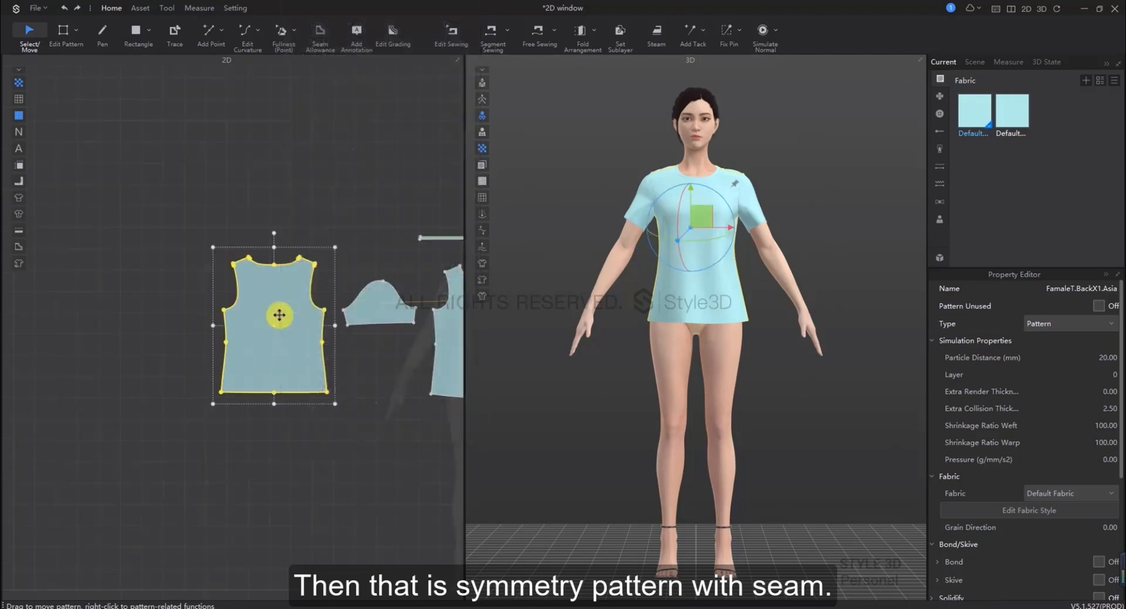
right_click(281, 284)
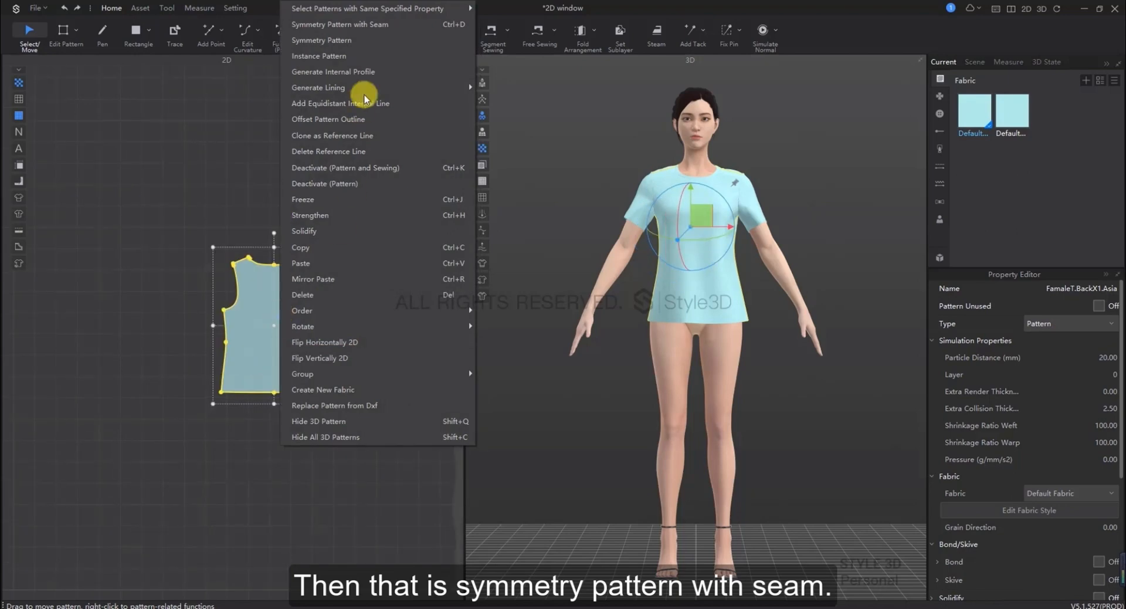
left_click(355, 25)
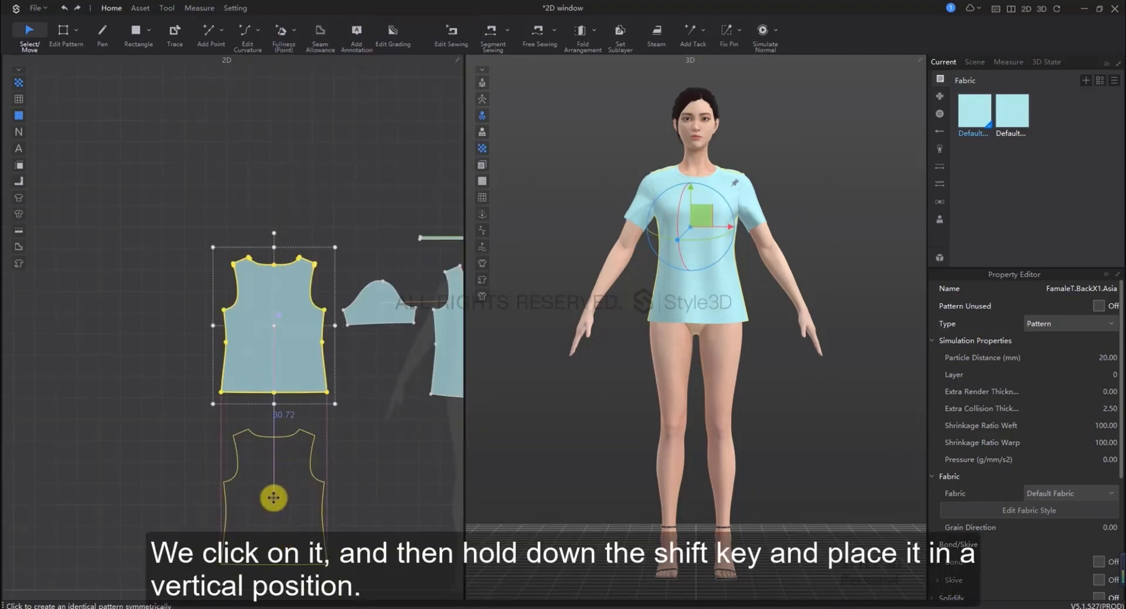
key("shift")
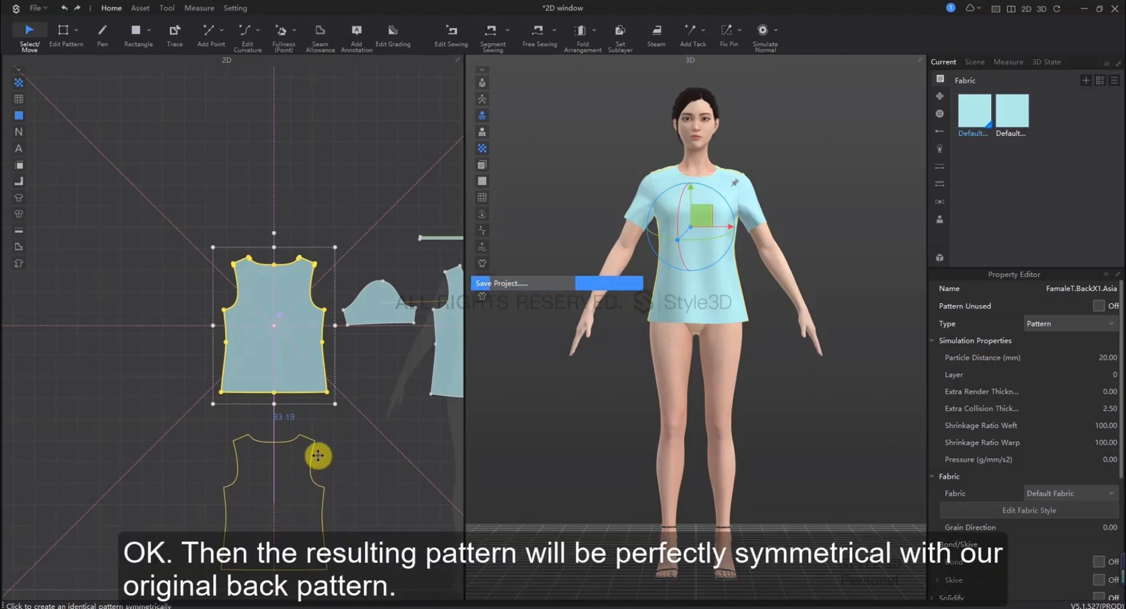
left_click(344, 443)
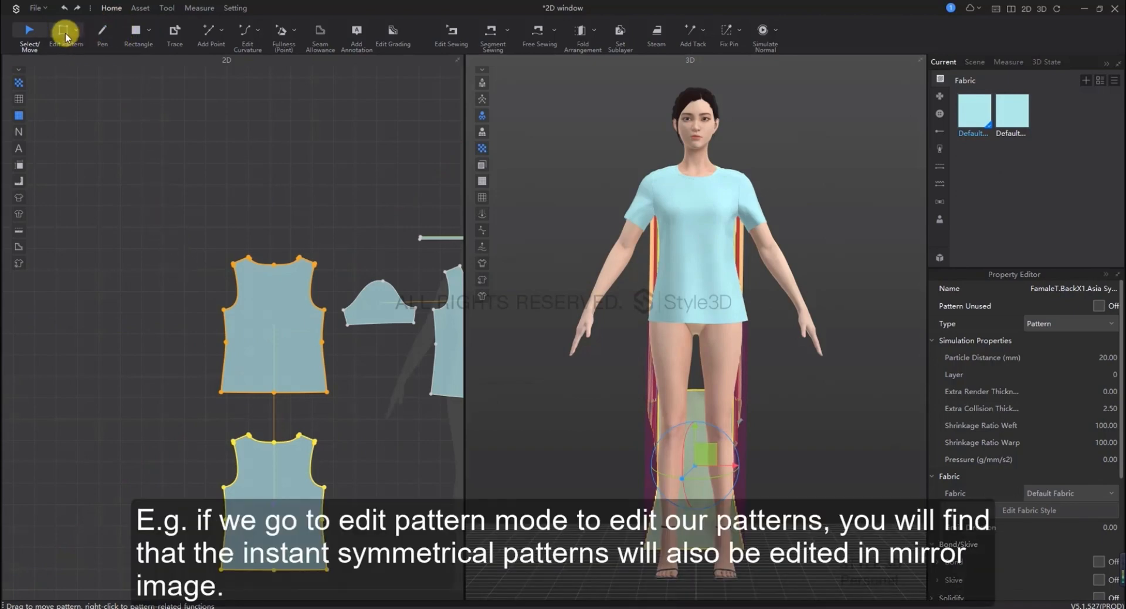
In Edit Pattern mode, move both hem corner points of the original back piece inward and upward
left_click(65, 33)
scroll(372, 478, "up", 3)
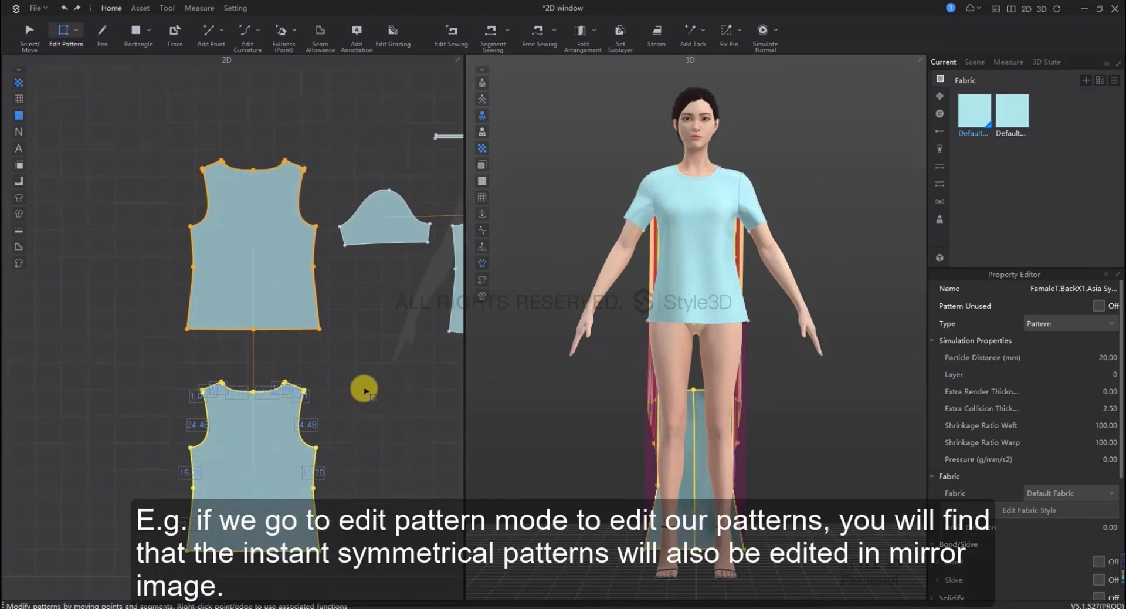
scroll(358, 390, "up", 2)
scroll(291, 300, "down", 3)
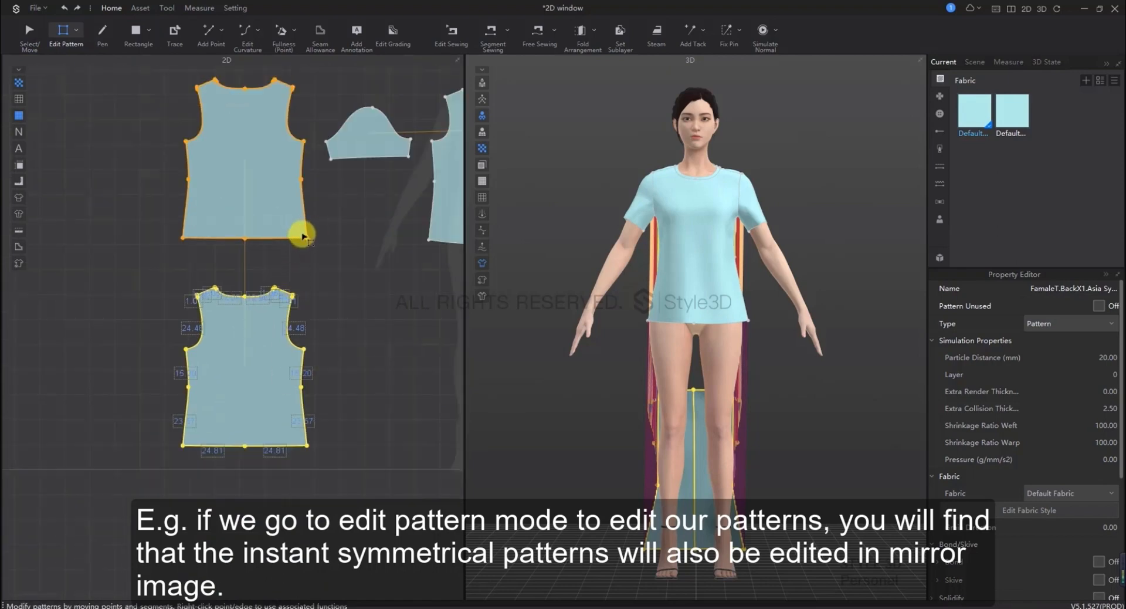
left_click_drag(308, 238, 290, 225)
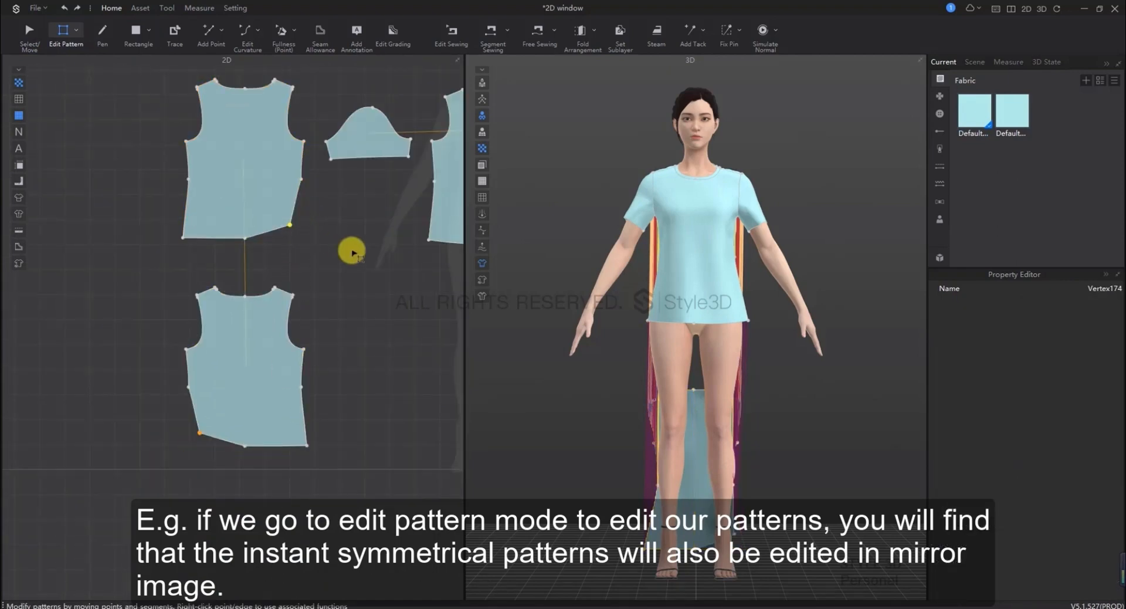
left_click(352, 250)
left_click_drag(182, 237, 206, 224)
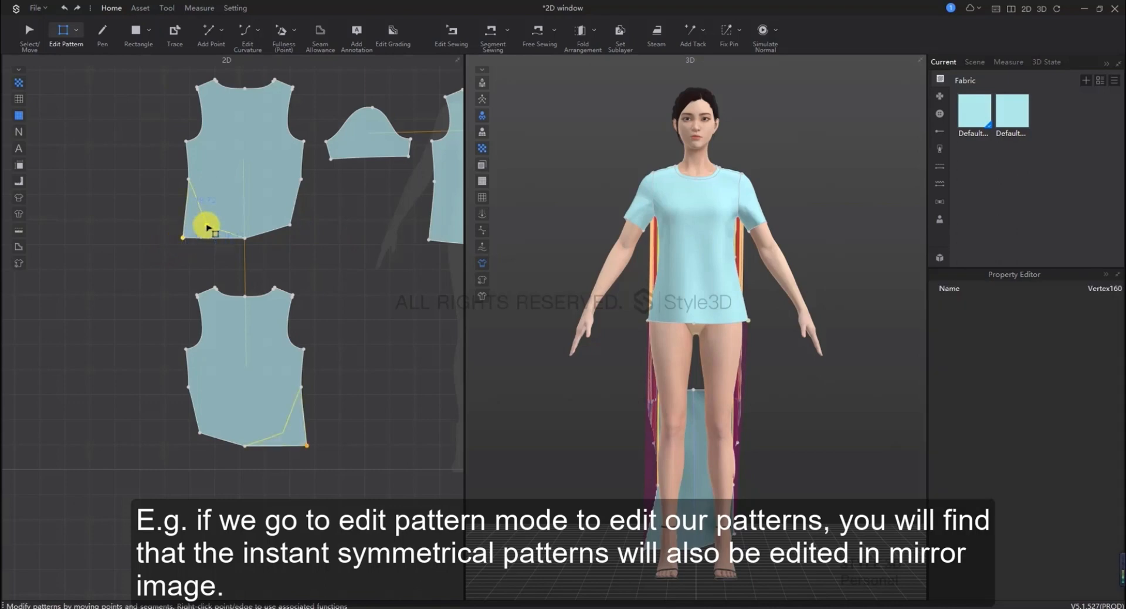
Undo both hem corner point moves on the back piece
key("ctrl+z")
key("ctrl+z")
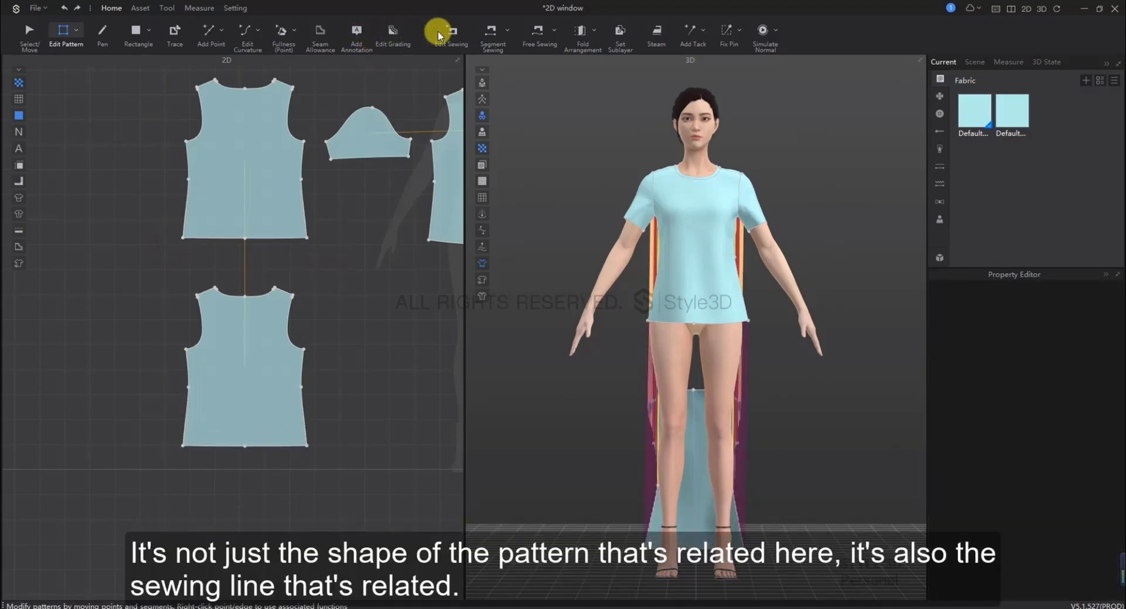
Switch to Free Sewing and examine the sewing lines on the two linked back pieces
left_click(459, 34)
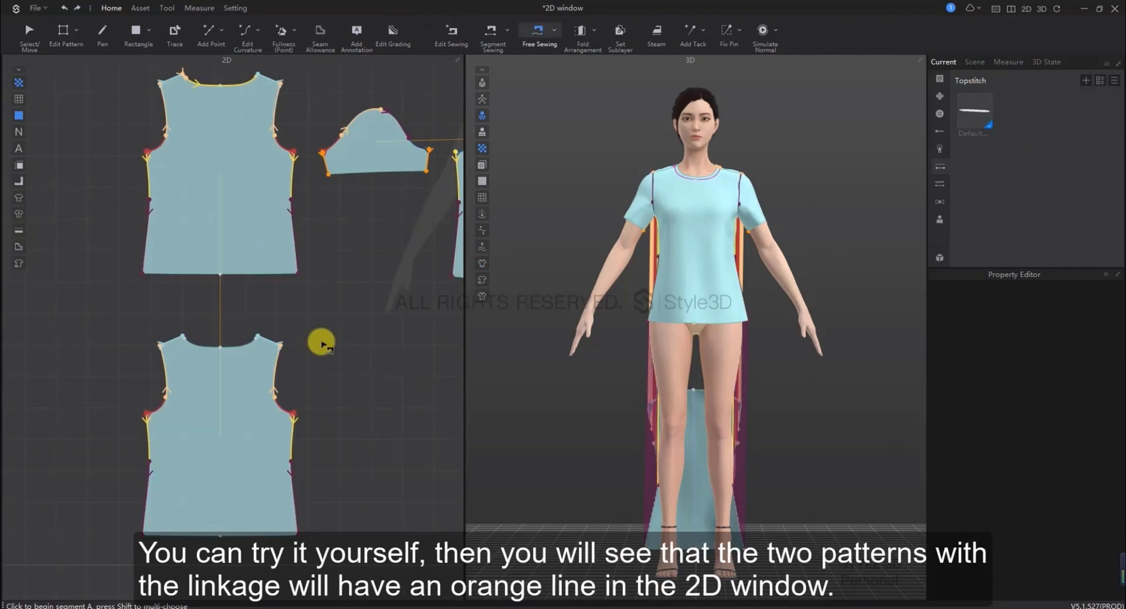
Examine the linkage line between the two back pieces and undo the creation of the symmetry pattern with seam
scroll(240, 309, "up", 4)
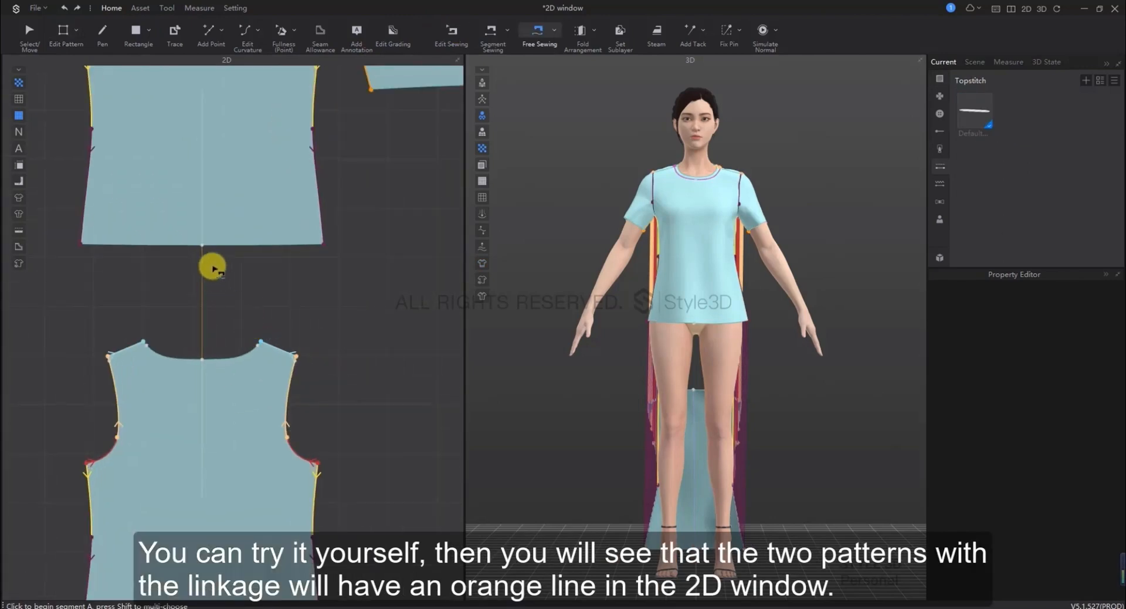
scroll(277, 298, "down", 4)
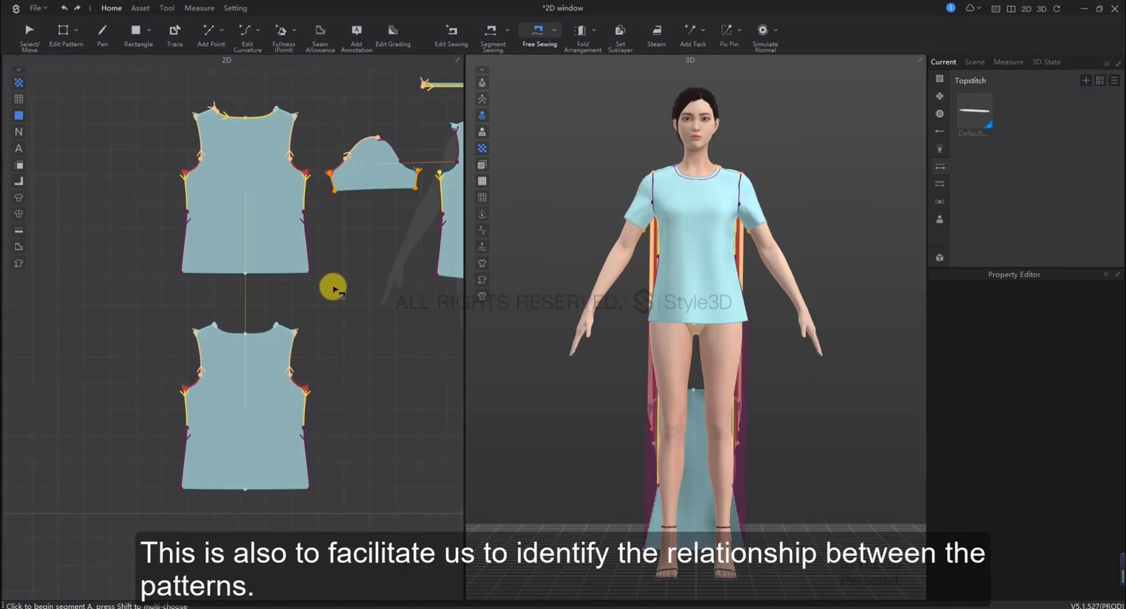
left_click(333, 287)
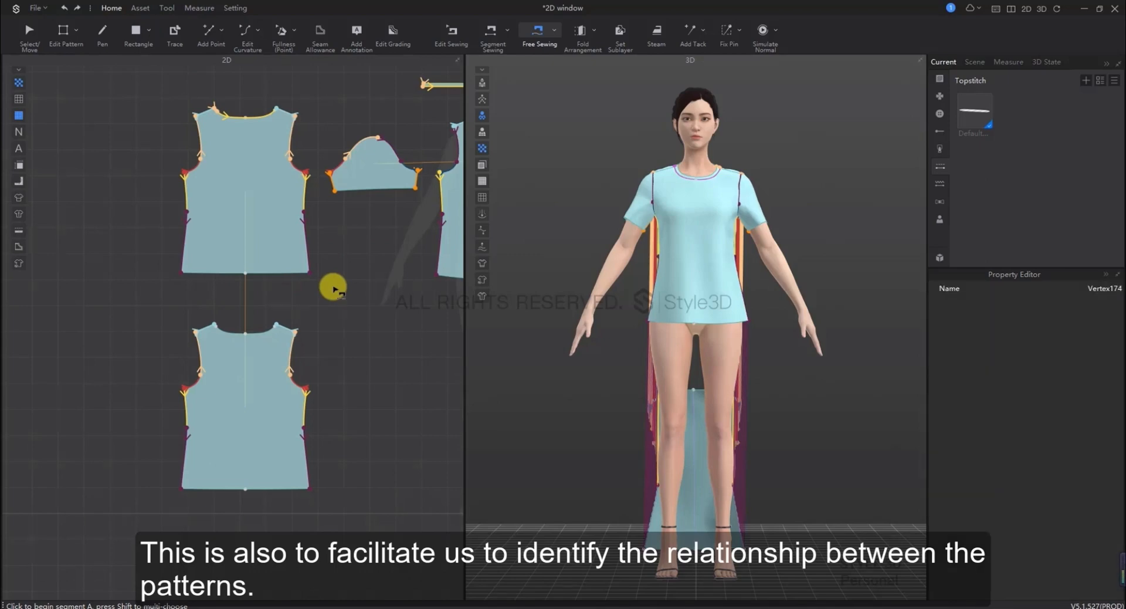
key("ctrl+z")
key("ctrl+z")
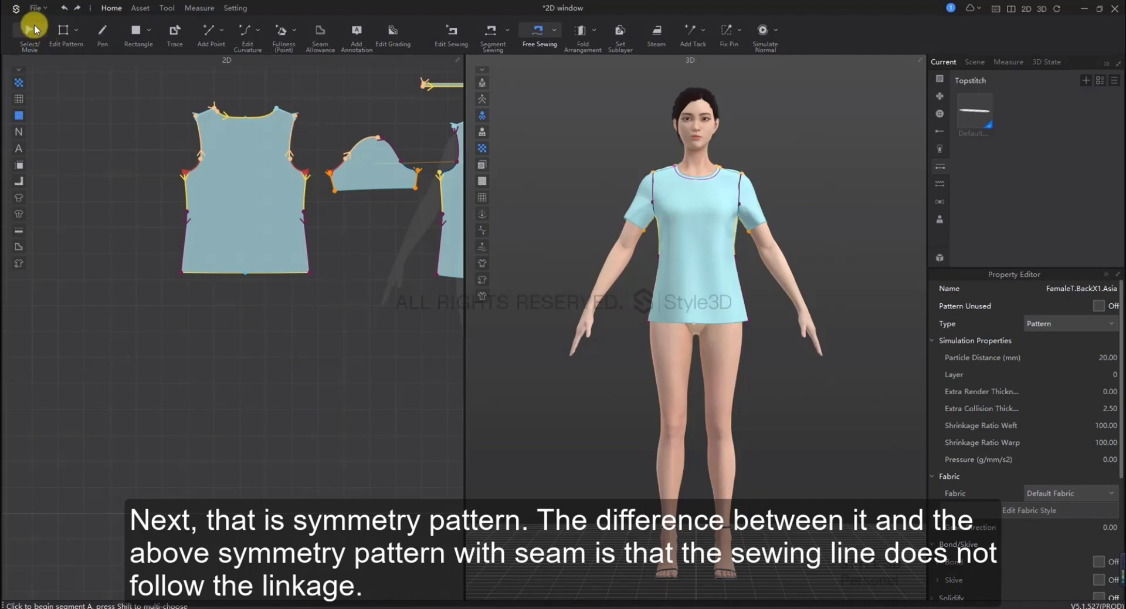
Create an instance pattern from the back piece and place it vertically aligned below the original
left_click(29, 30)
left_click(254, 161)
right_click(258, 162)
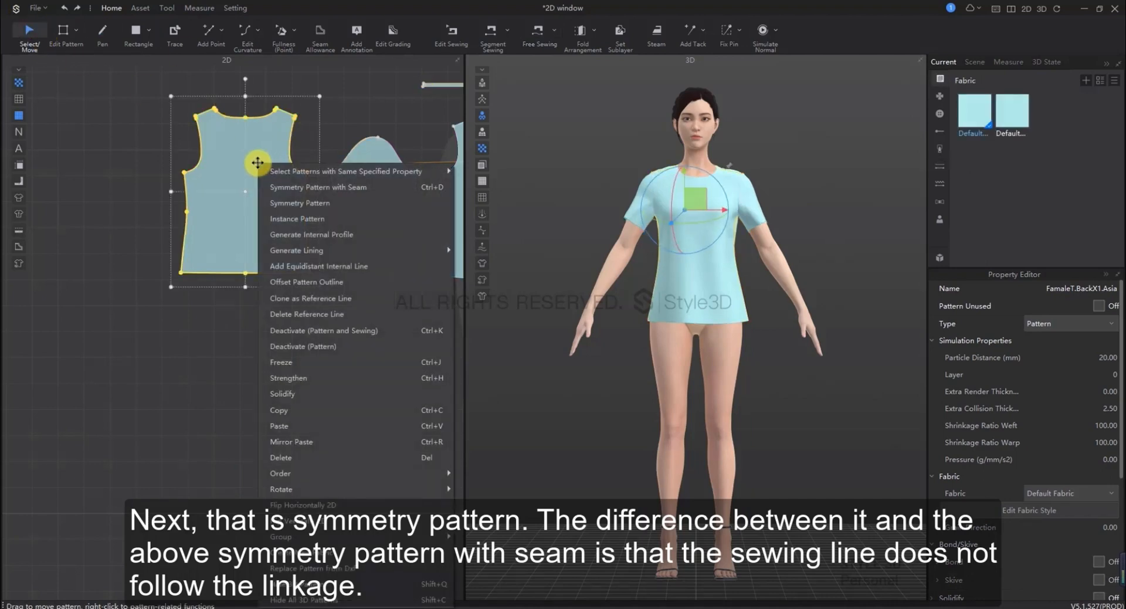
left_click(302, 218)
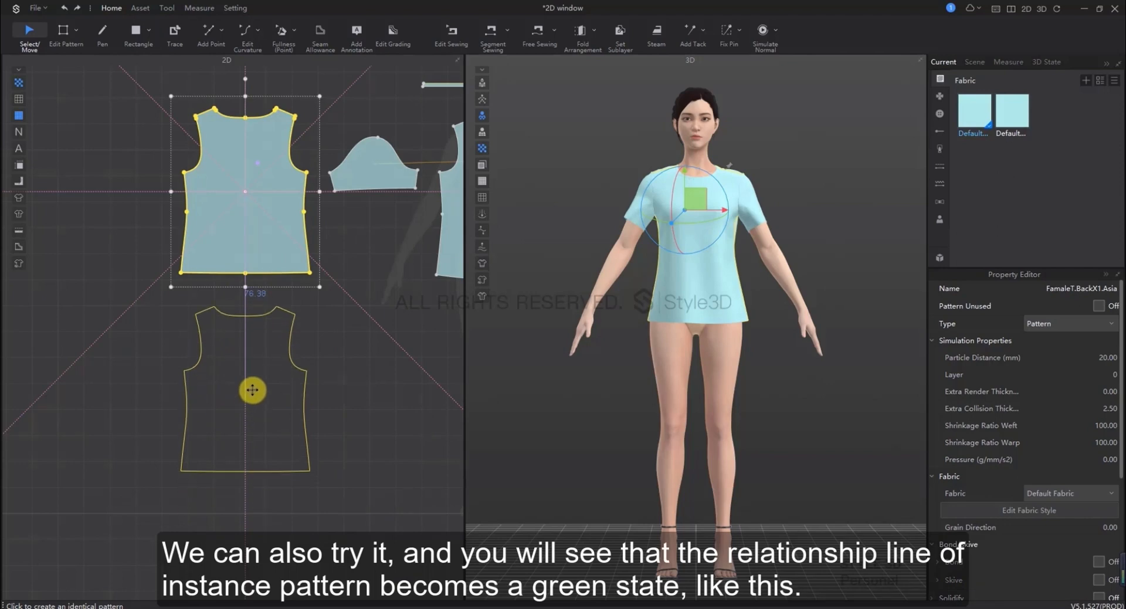
left_click(255, 417)
scroll(312, 383, "up", 1)
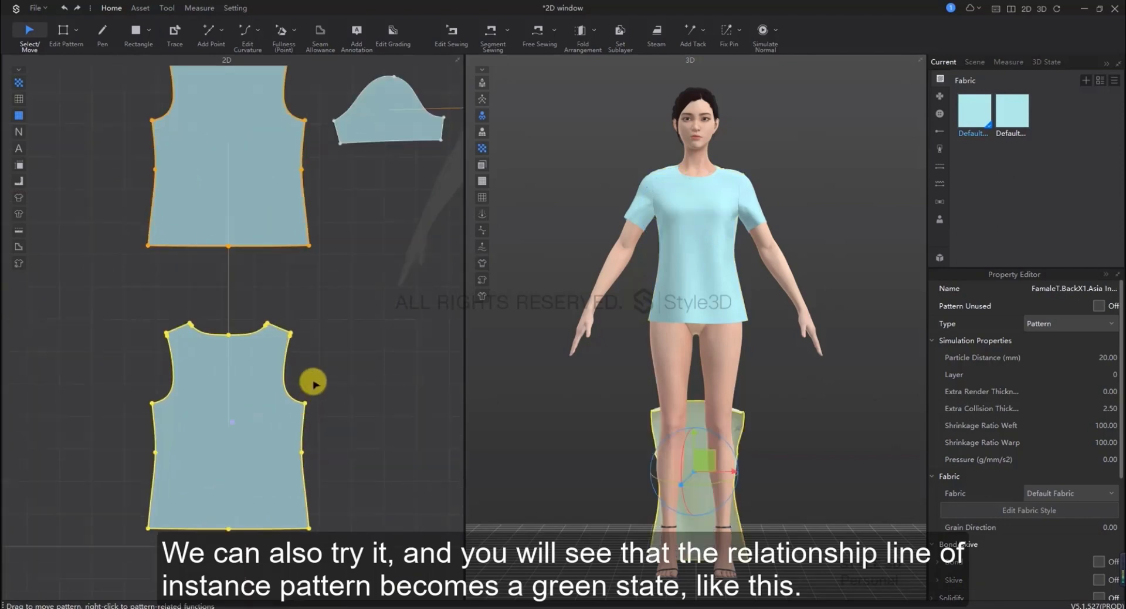
In Edit Pattern mode, move the right hem corner point of the original back piece inward and upward
scroll(219, 260, "up", 1)
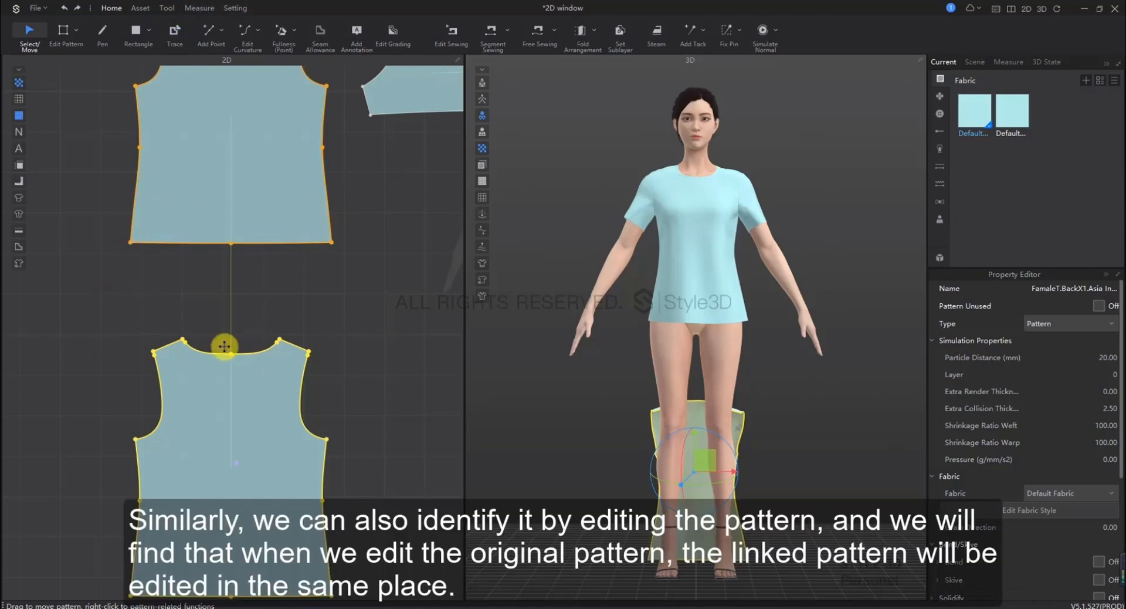
left_click(65, 32)
left_click_drag(330, 241, 306, 226)
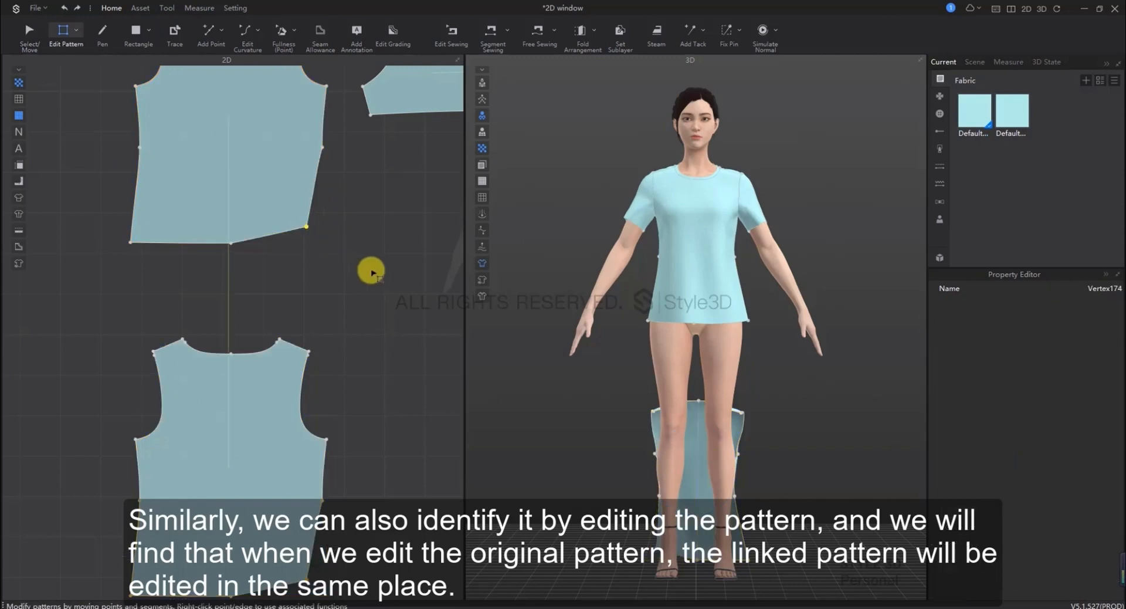
left_click(371, 271)
scroll(362, 292, "down", 2)
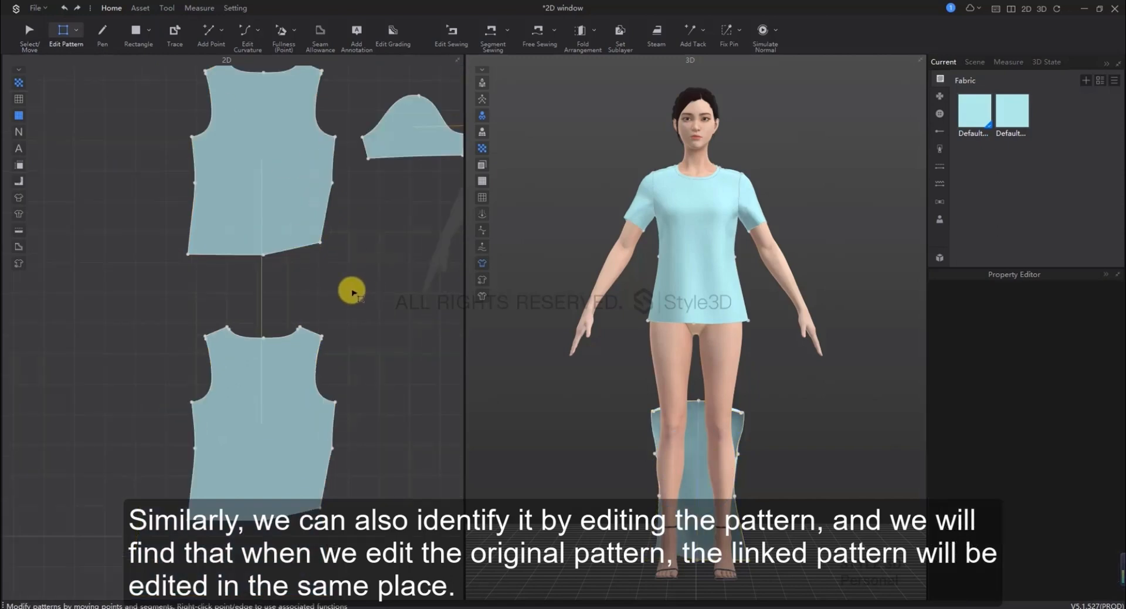
Undo the hem corner move and the creation of the instance pattern
key("ctrl+z")
key("ctrl+z")
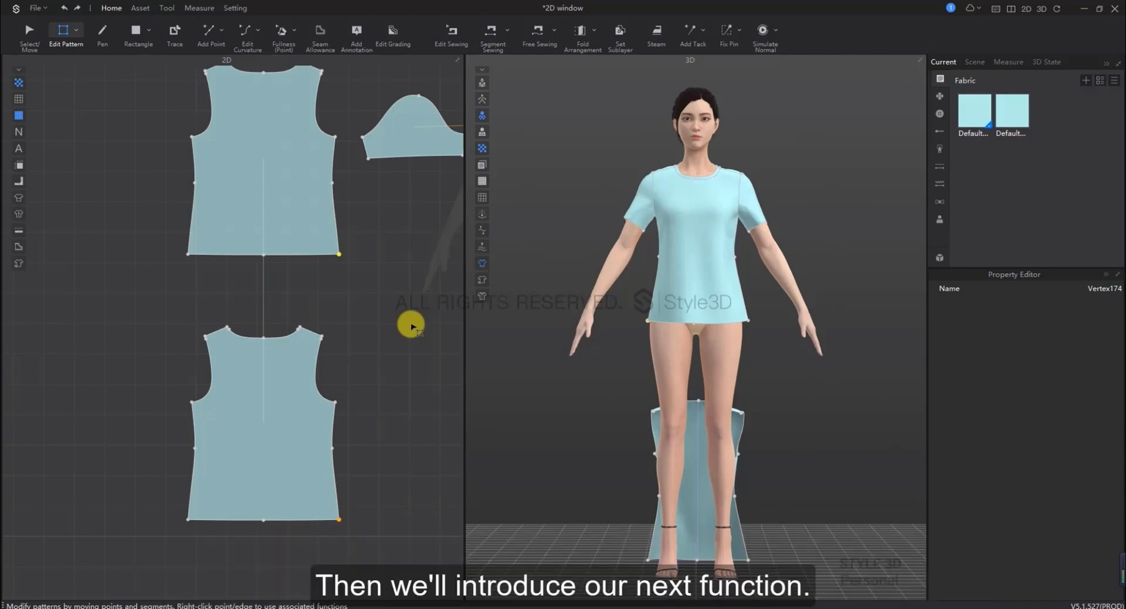
key("ctrl+z")
key("ctrl+z")
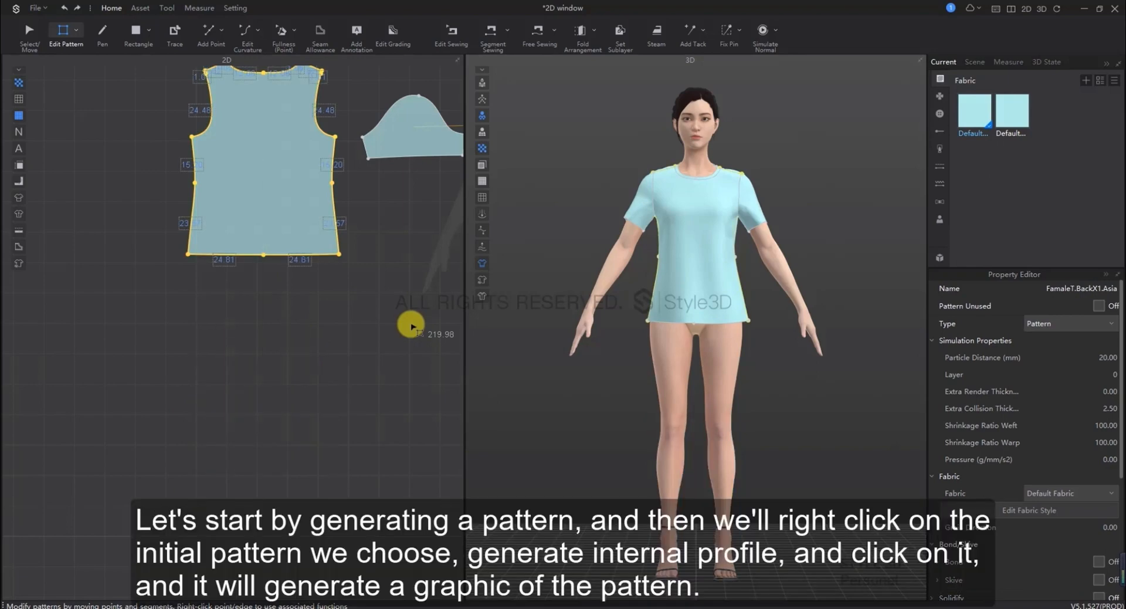
Draw a large rectangle pattern in the empty area below the back piece with the Rectangle tool
left_click(30, 36)
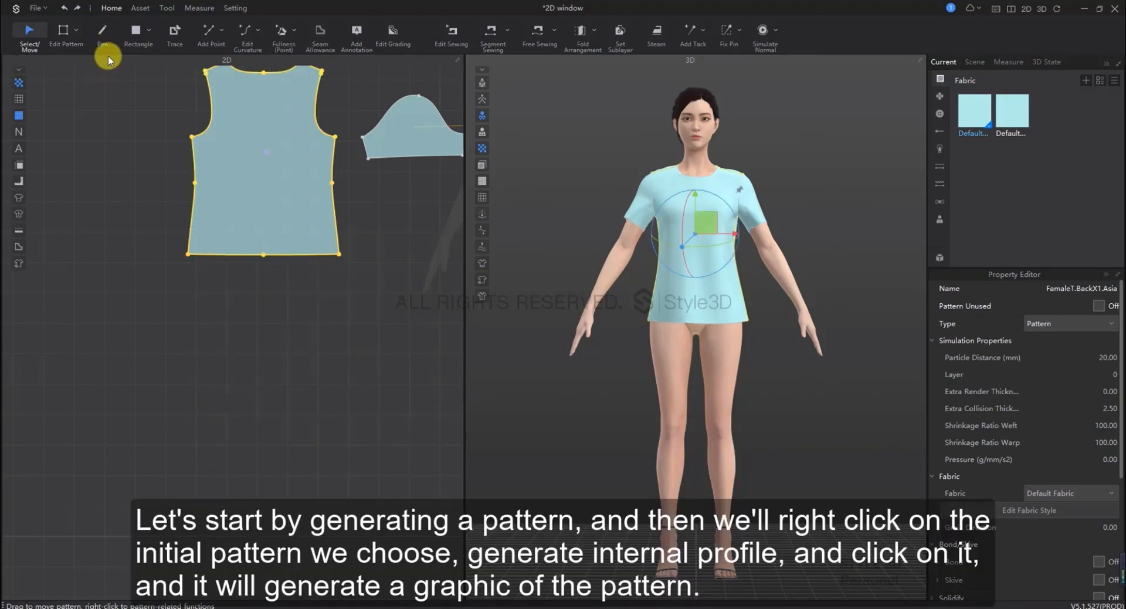
left_click(136, 32)
scroll(195, 319, "down", 2)
left_click_drag(103, 318, 383, 543)
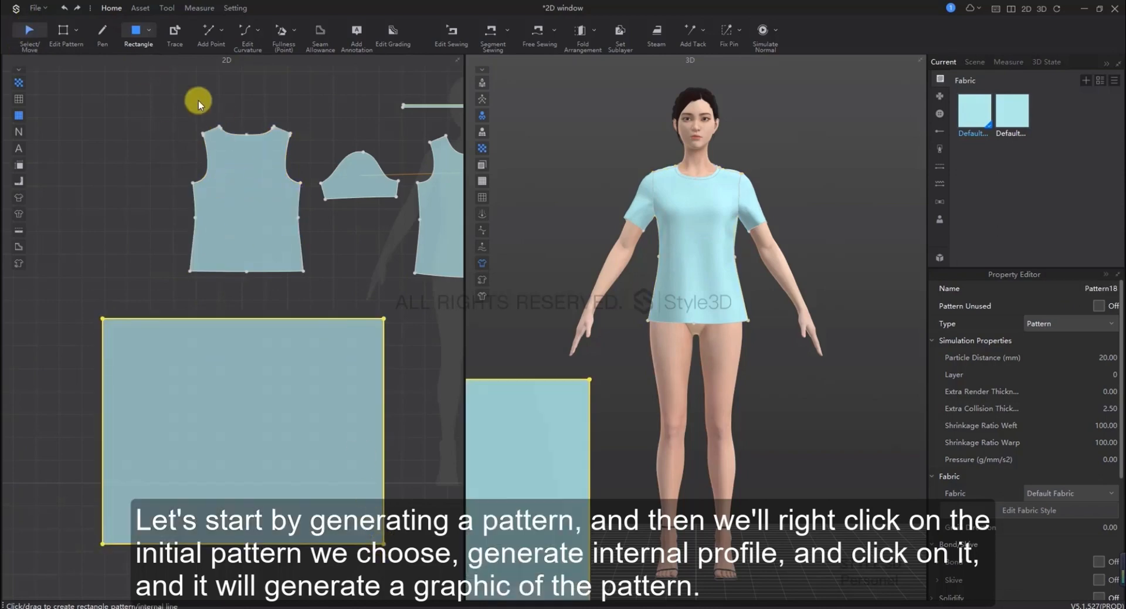
Generate an internal profile from the back piece and place it near the middle of the rectangle pattern
right_click(248, 193)
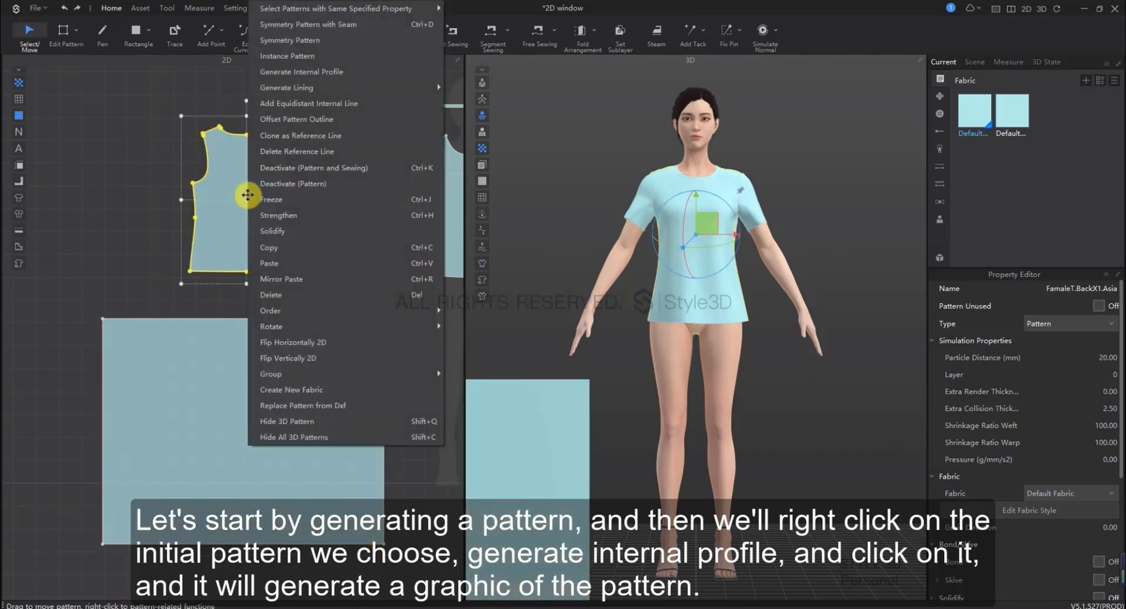
left_click(301, 72)
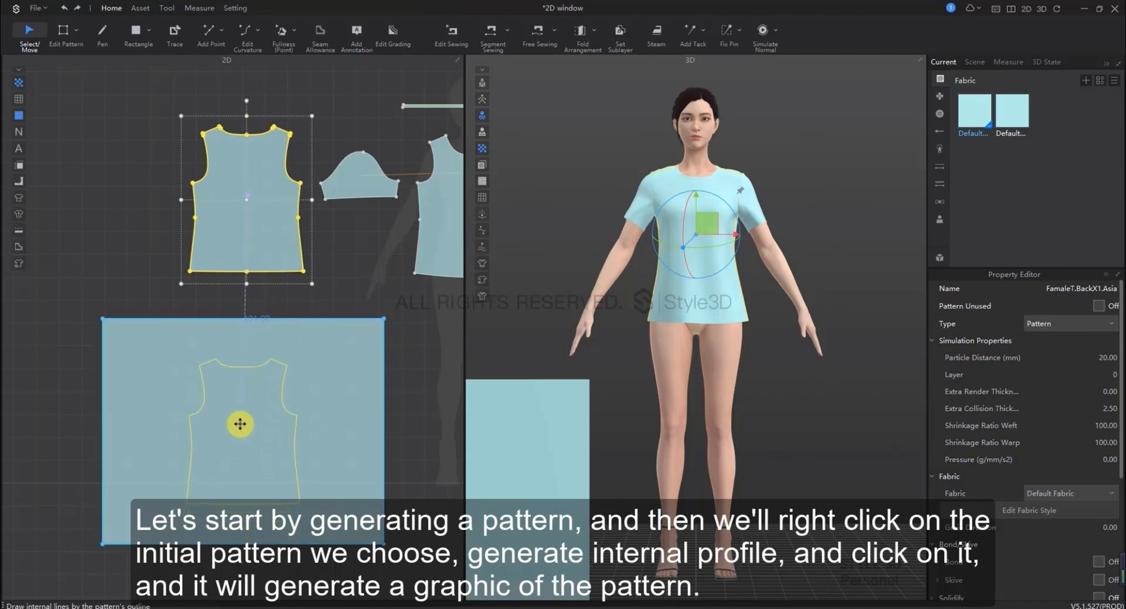
left_click(240, 423)
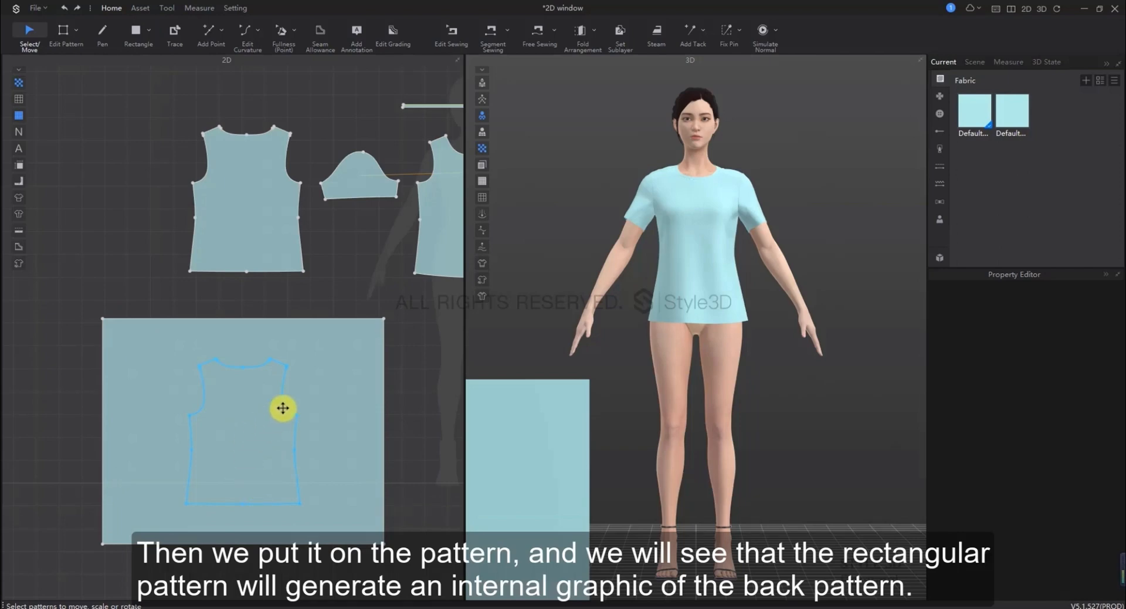
Convert the back-shaped profile inside the rectangle to a hole, and remove the rectangle pattern again
scroll(328, 387, "up", 3)
left_click(266, 364)
right_click(267, 364)
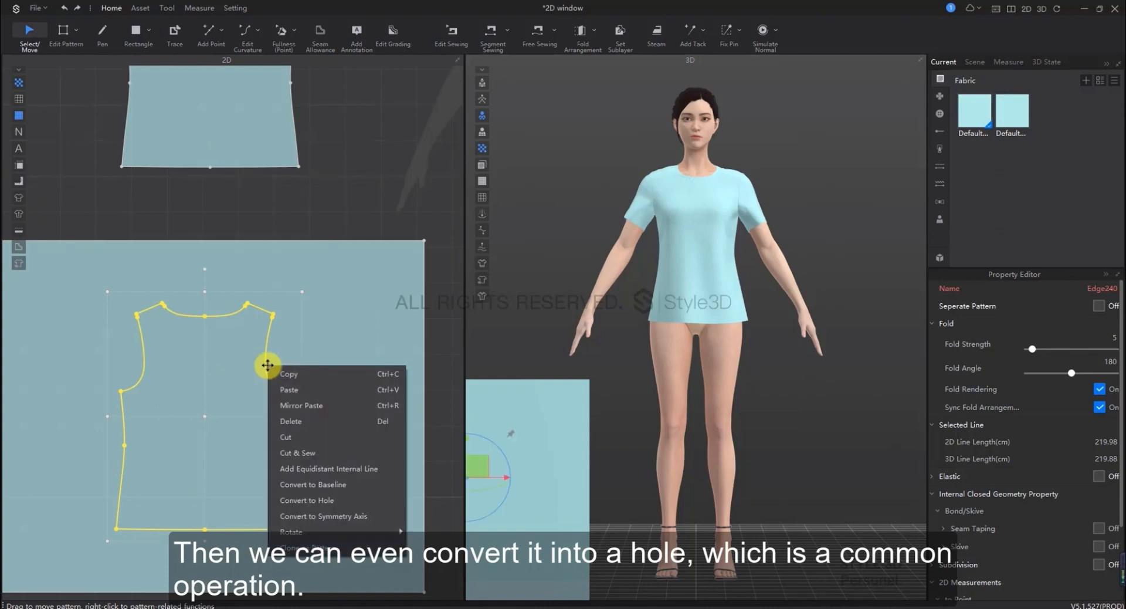
left_click(321, 500)
scroll(361, 434, "down", 3)
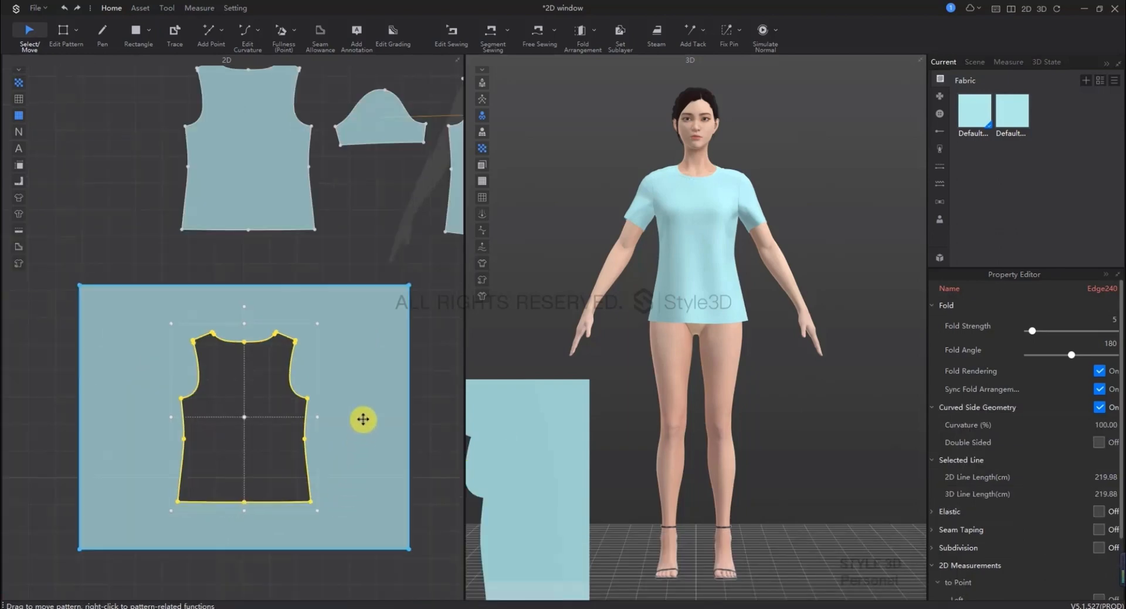
left_click(345, 256)
scroll(332, 404, "down", 4)
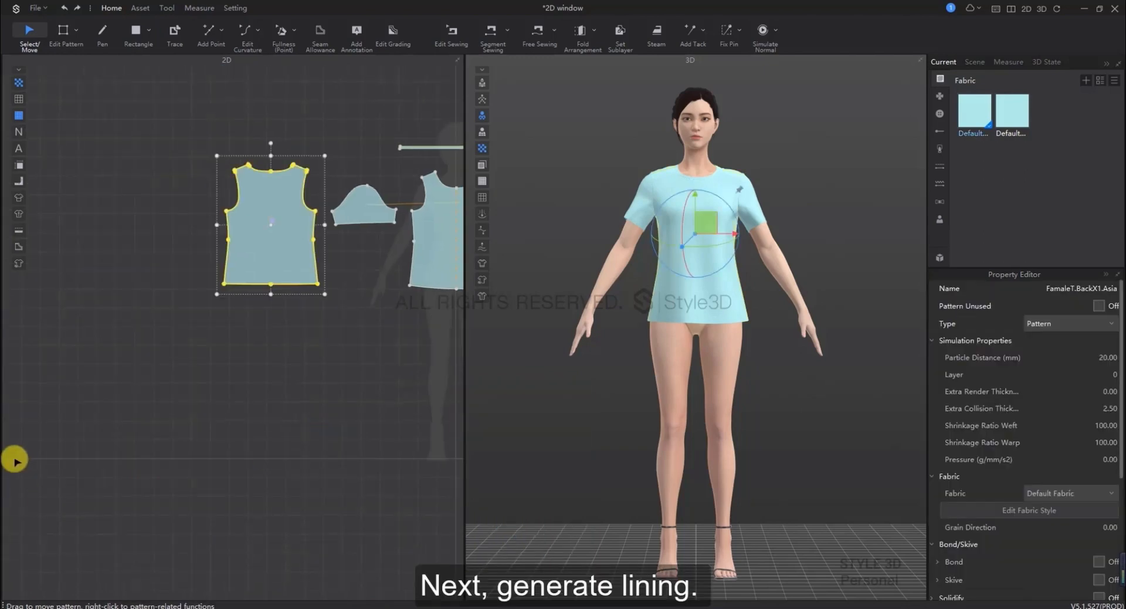
Generate an inside lining from the back piece and place it below the original in the 2D window
scroll(97, 280, "up", 2)
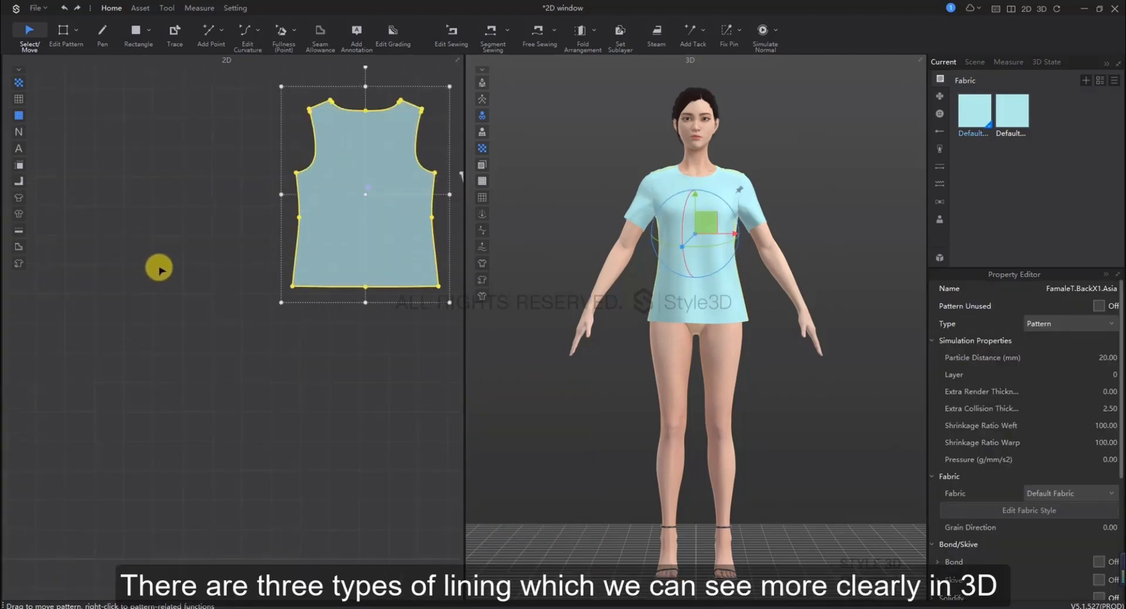
right_click_drag(547, 213, 652, 248)
left_click(794, 196)
scroll(771, 221, "up", 5)
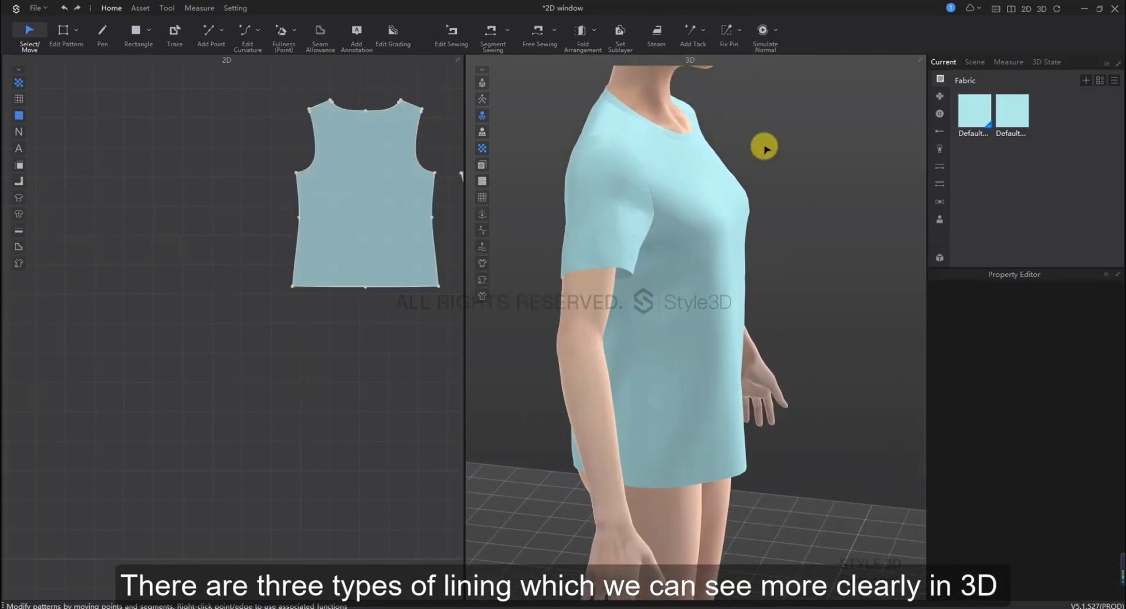
right_click(221, 339)
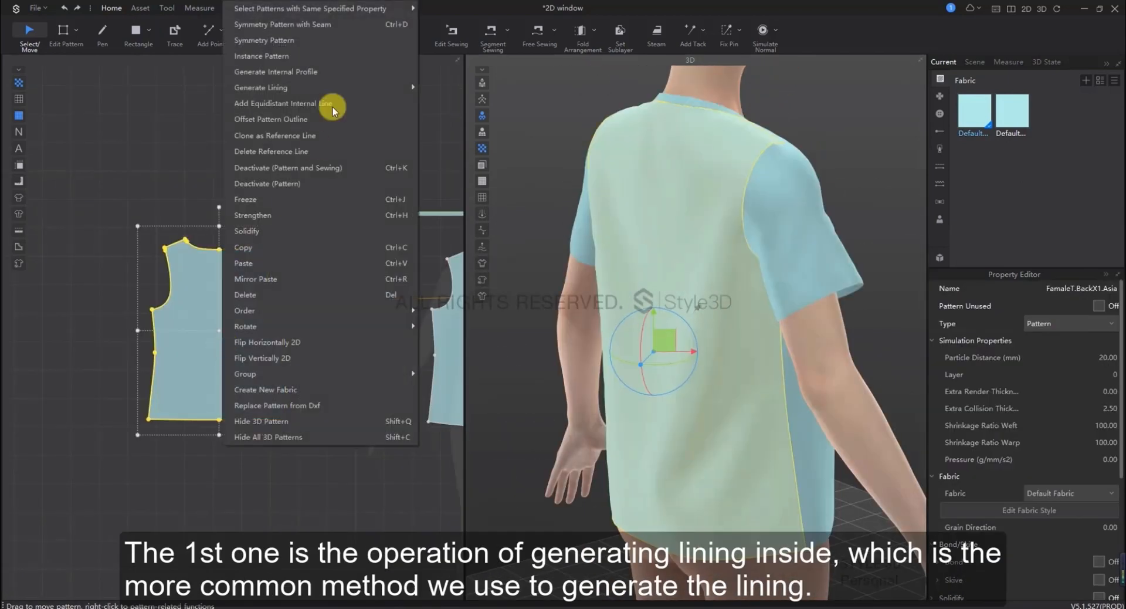
mouse_move(357, 88)
left_click(449, 86)
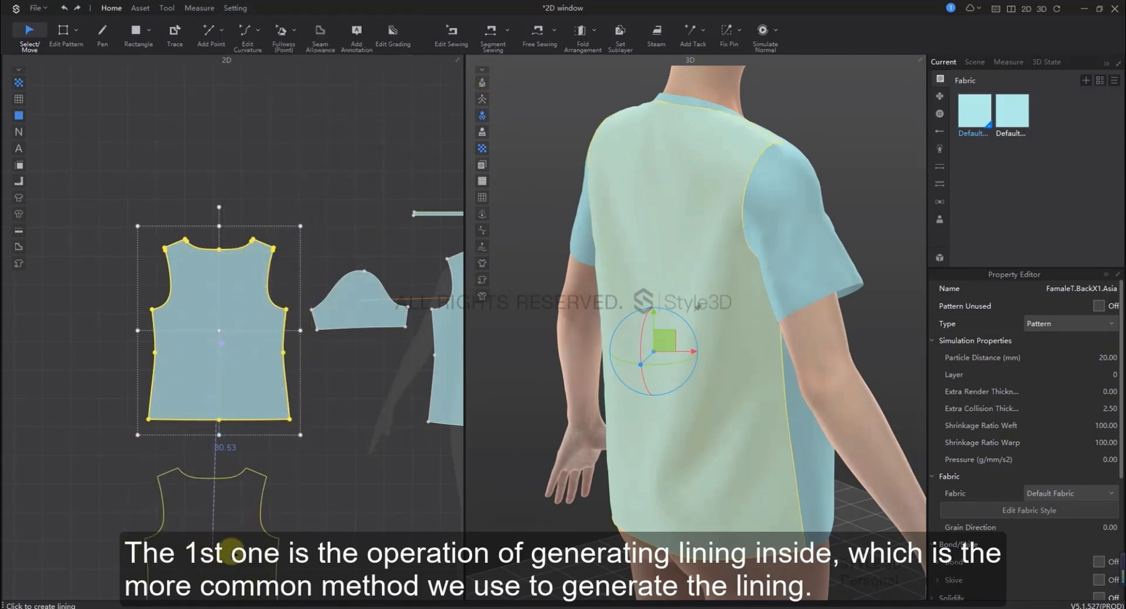
scroll(239, 538, "down", 2)
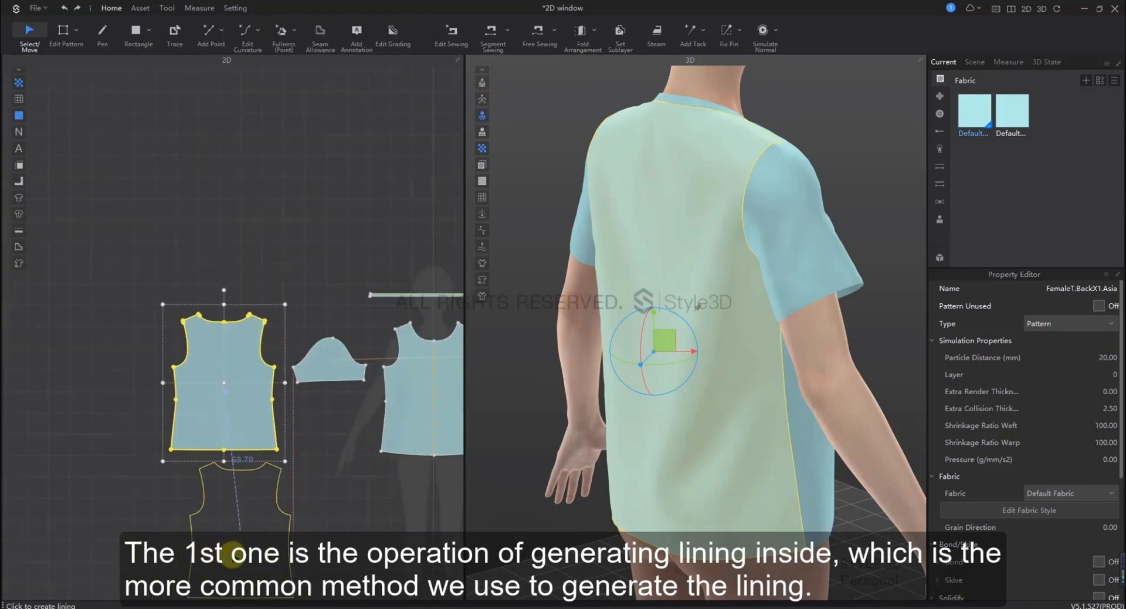
left_click(226, 559)
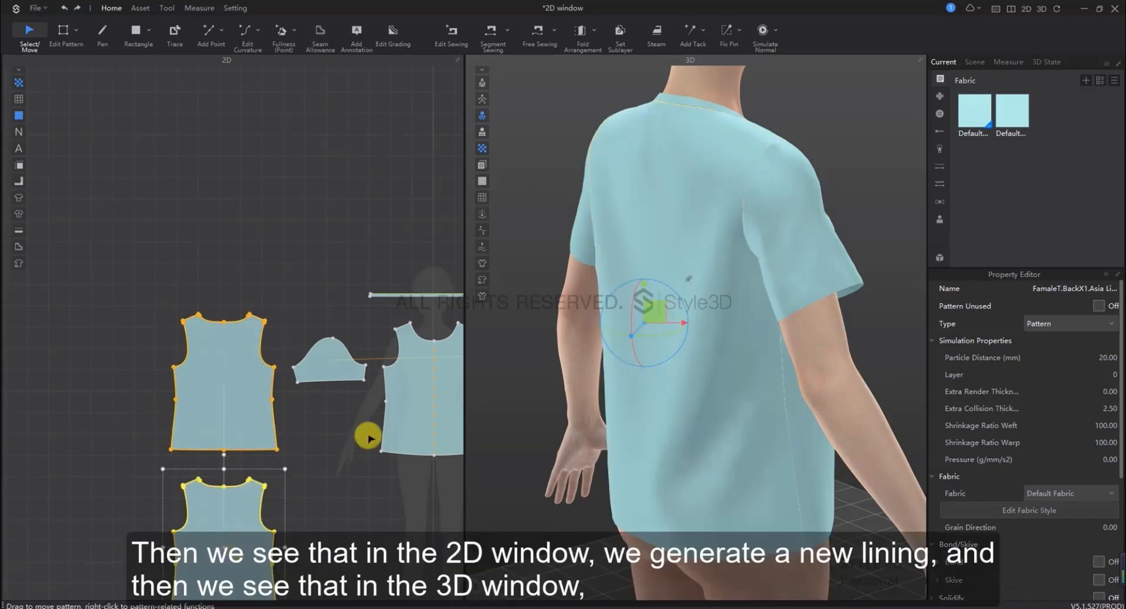
Hide the original back piece in 3D to inspect the lining underneath
middle_click_drag(335, 536, 334, 462)
scroll(334, 461, "down", 1)
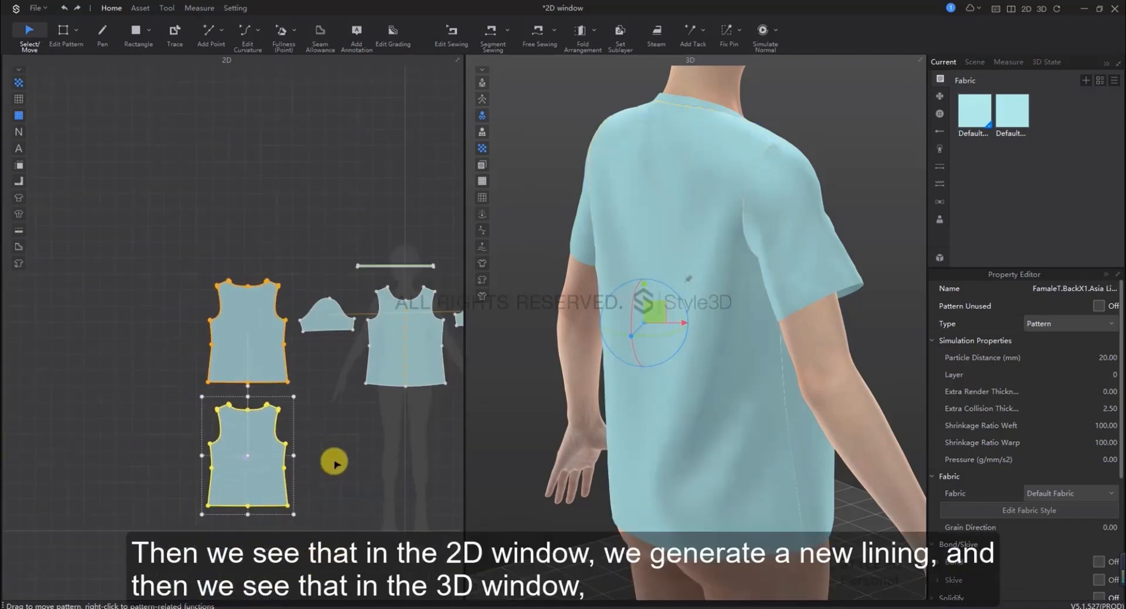
scroll(282, 481, "up", 1)
left_click(345, 434)
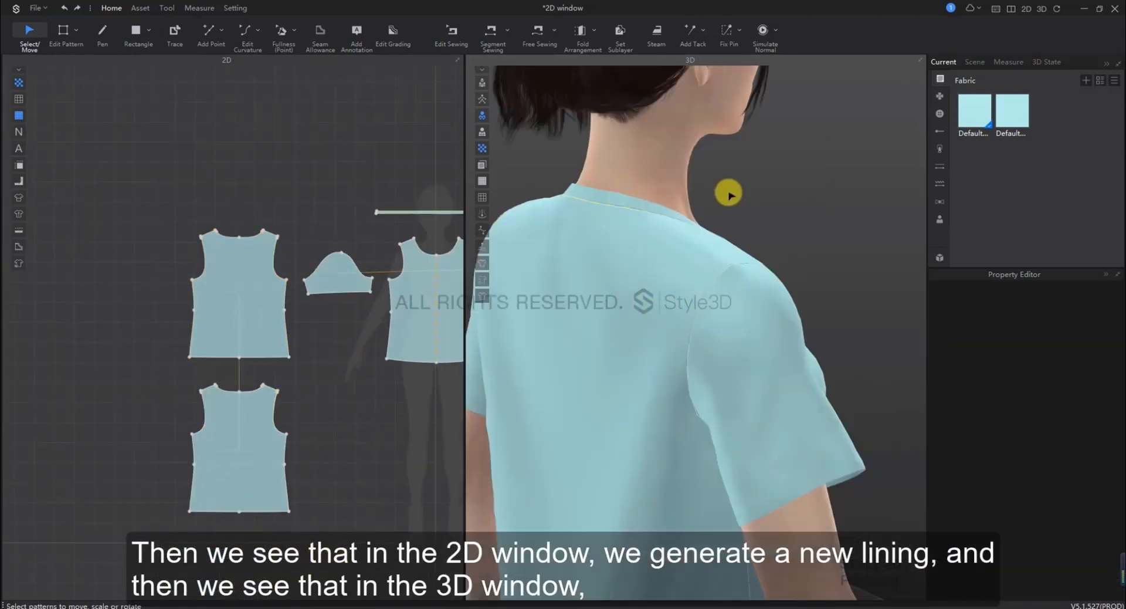
left_click(614, 285)
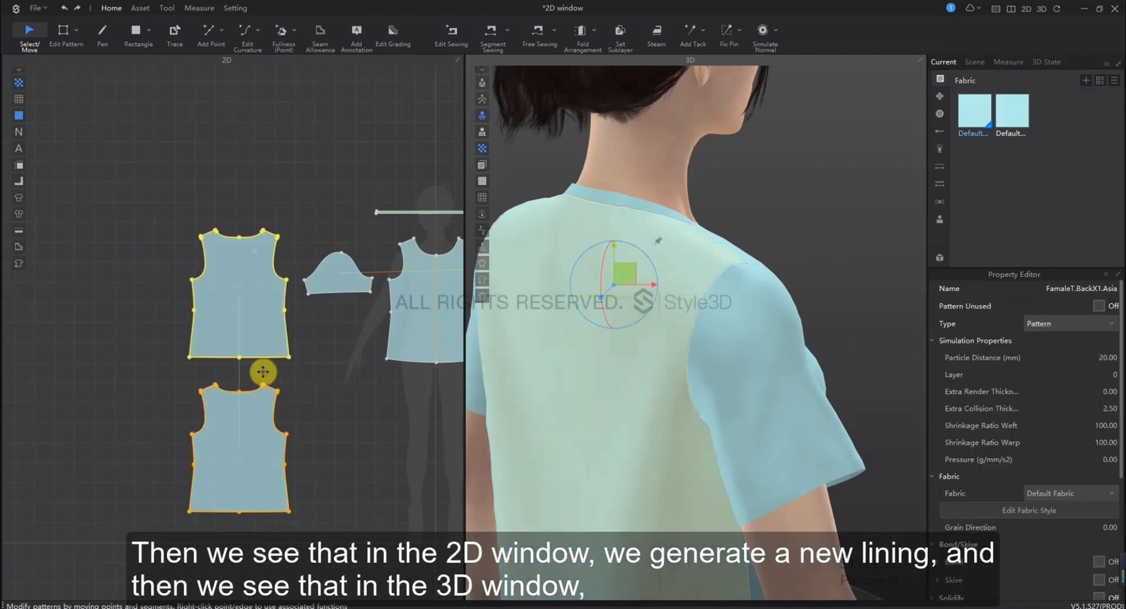
left_click(211, 285)
right_click(244, 286)
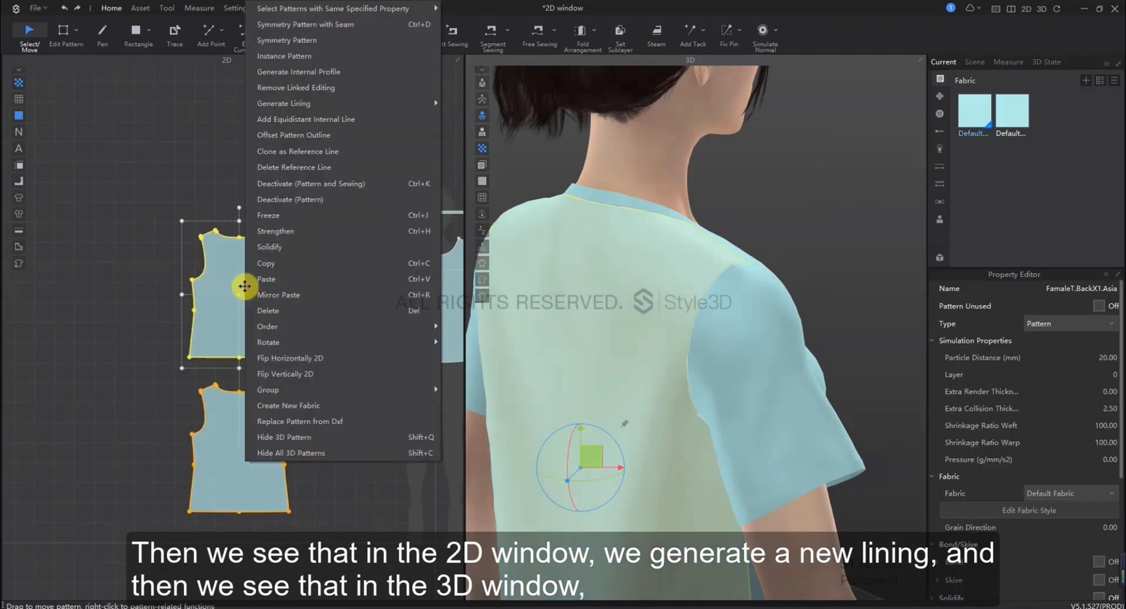
left_click(305, 437)
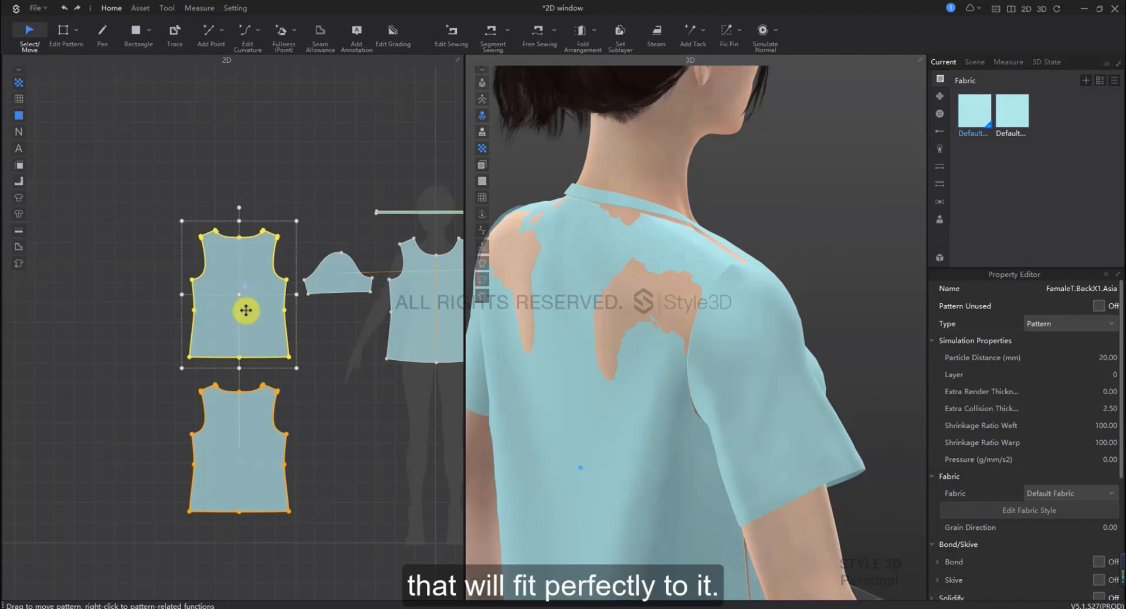
Undo hiding the back piece in 3D and remove its generated lining
key("ctrl+z")
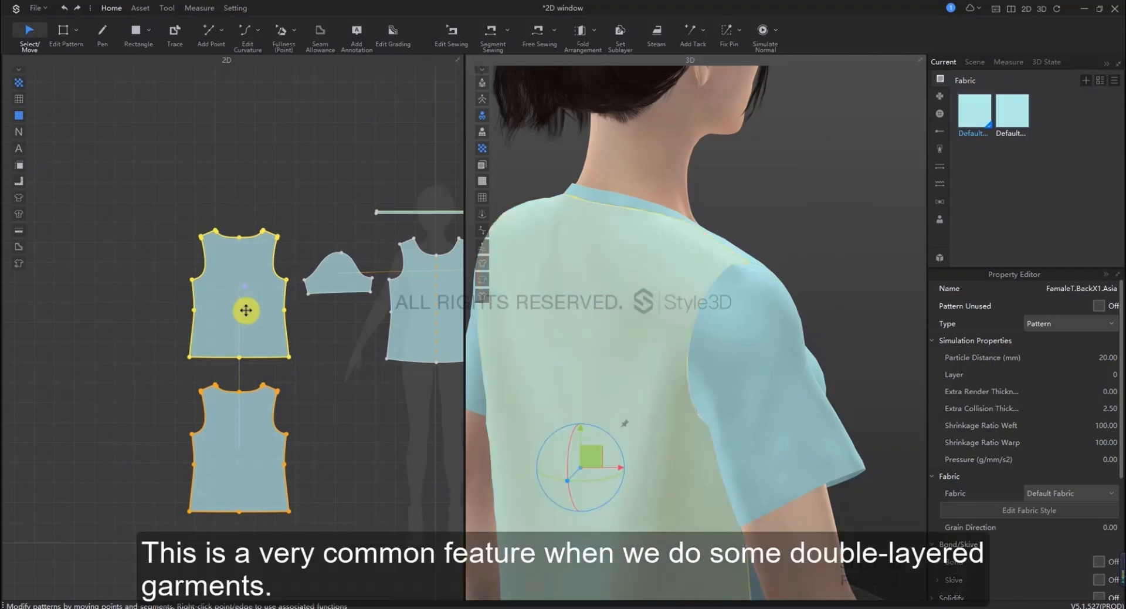
left_click(252, 380)
left_click_drag(250, 426, 246, 271)
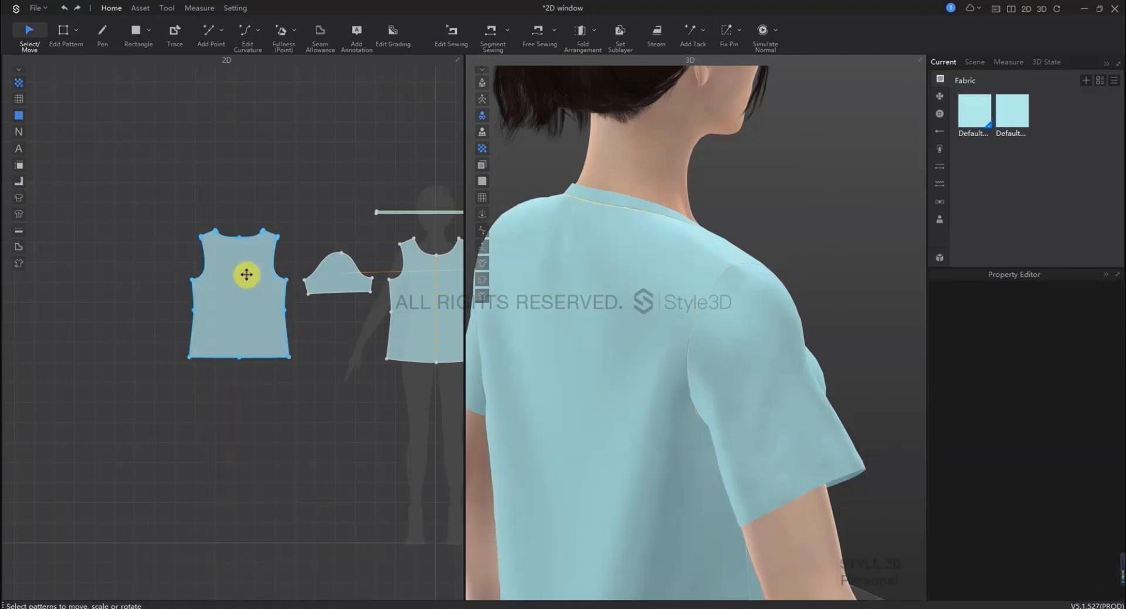
Generate an outside lining from the back piece and place it below the original in the 2D window
right_click(246, 273)
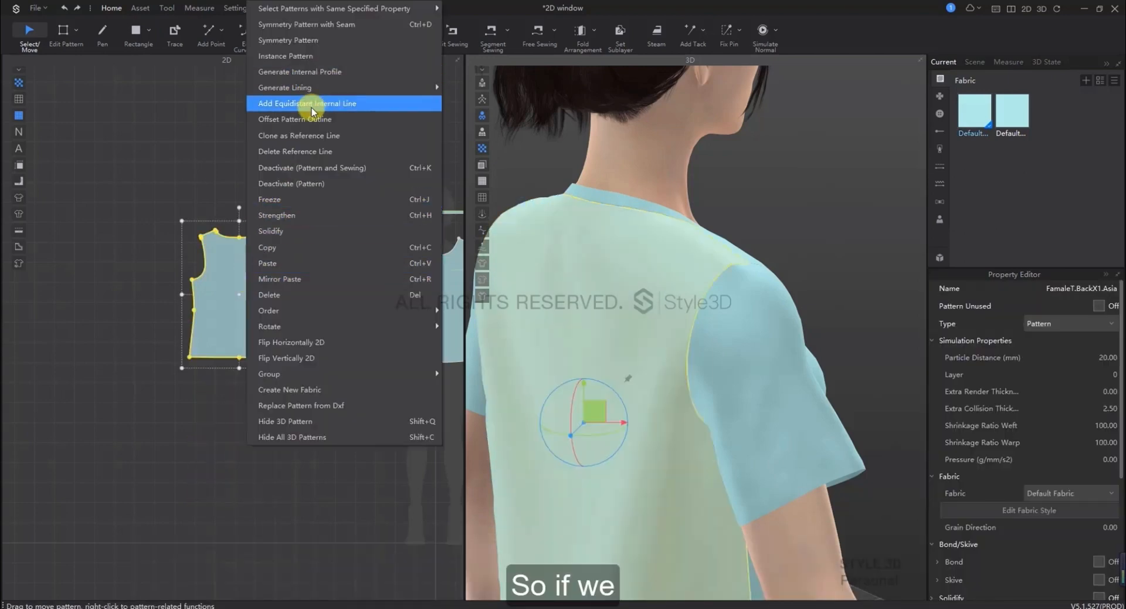
mouse_move(355, 90)
left_click(477, 100)
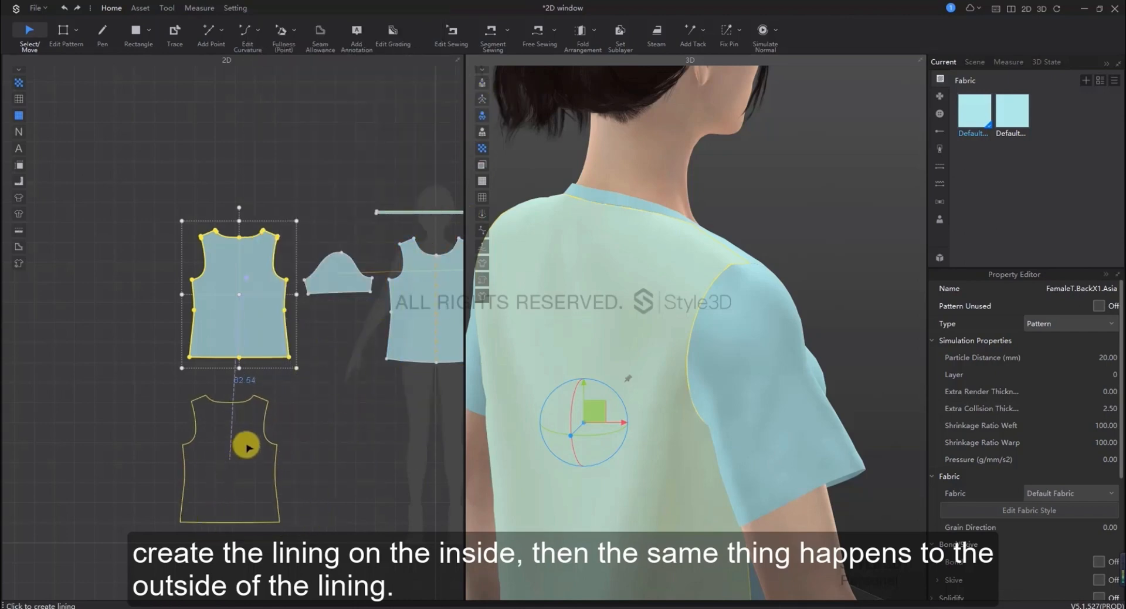
left_click(251, 450)
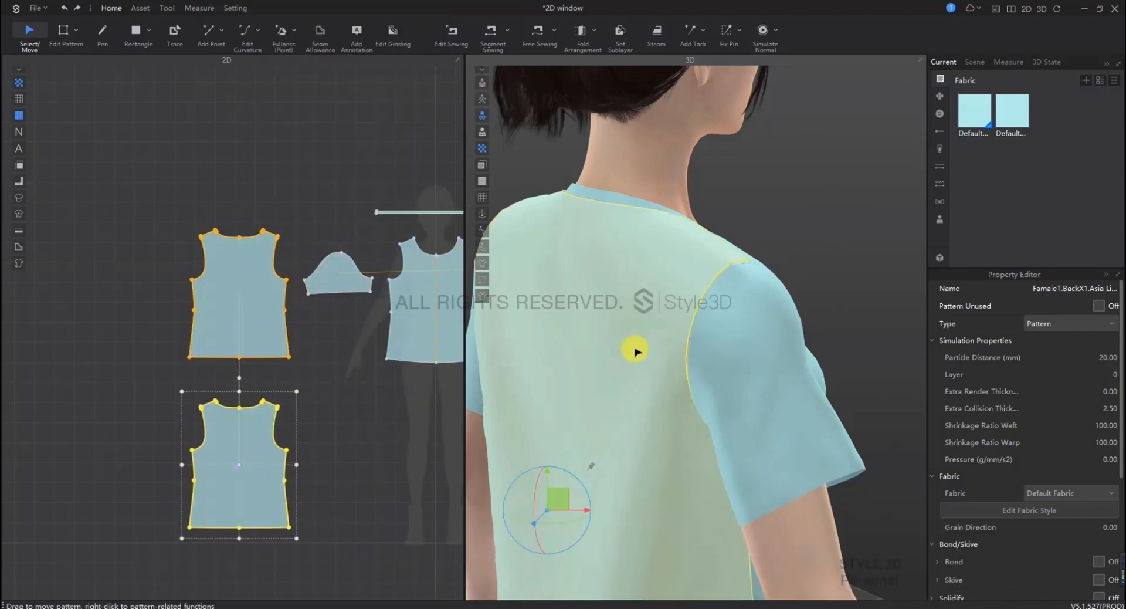
Generate a filling pattern from the back piece and place it below the original in the 2D window
left_click(226, 283)
right_click(230, 252)
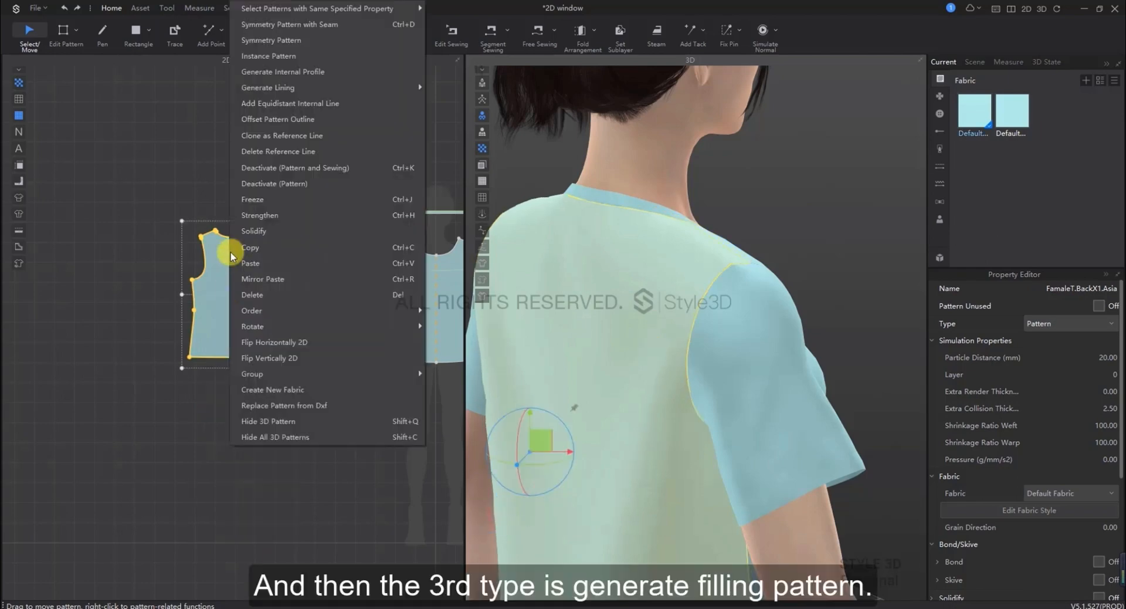
mouse_move(315, 87)
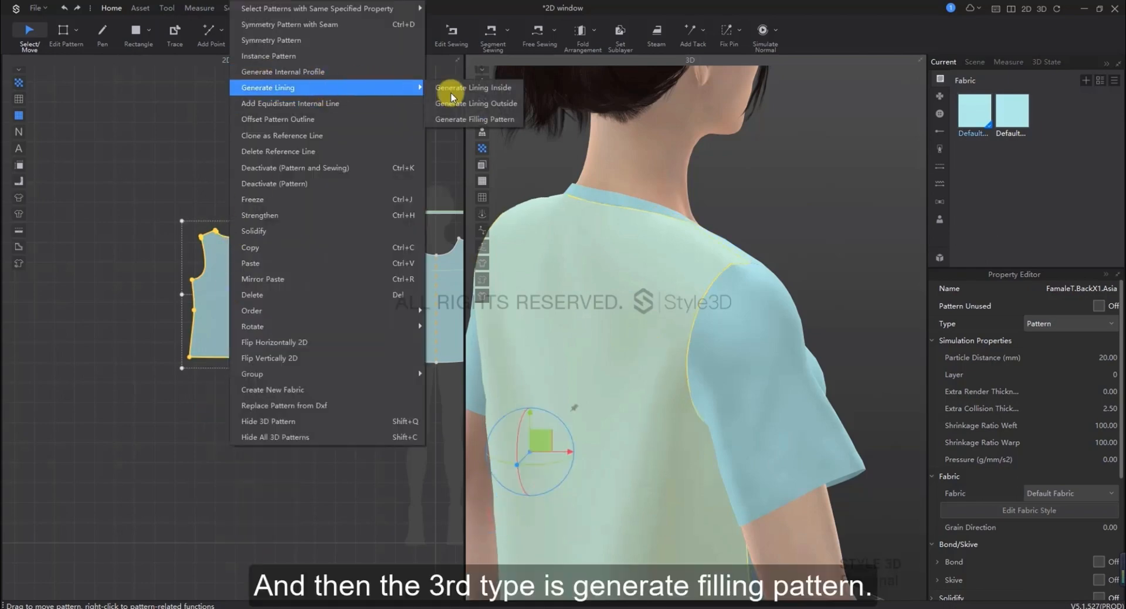
left_click(475, 121)
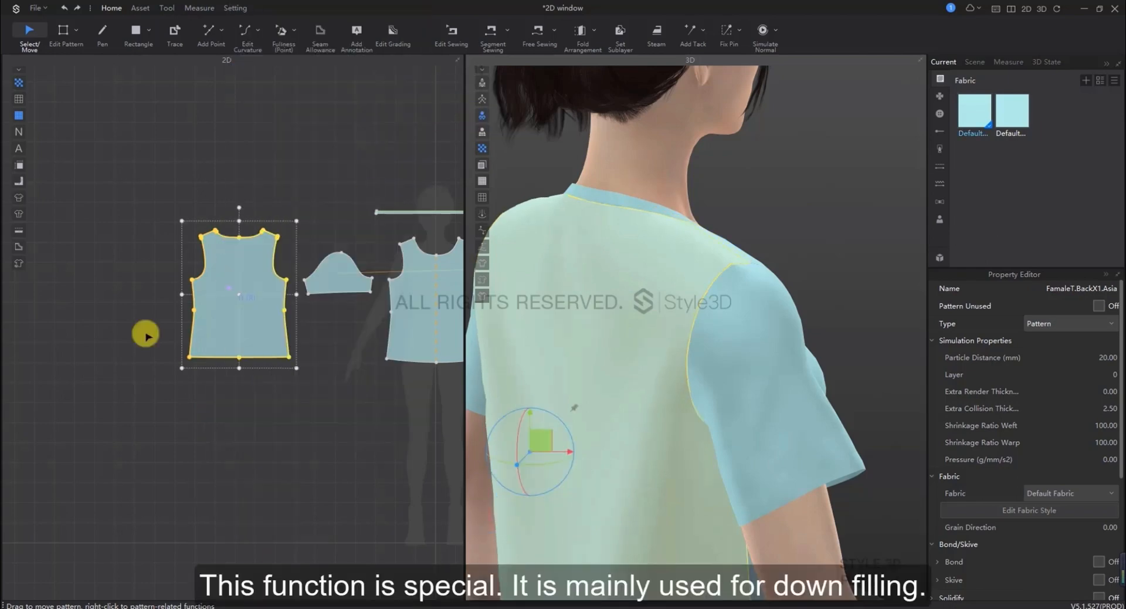
left_click(230, 462)
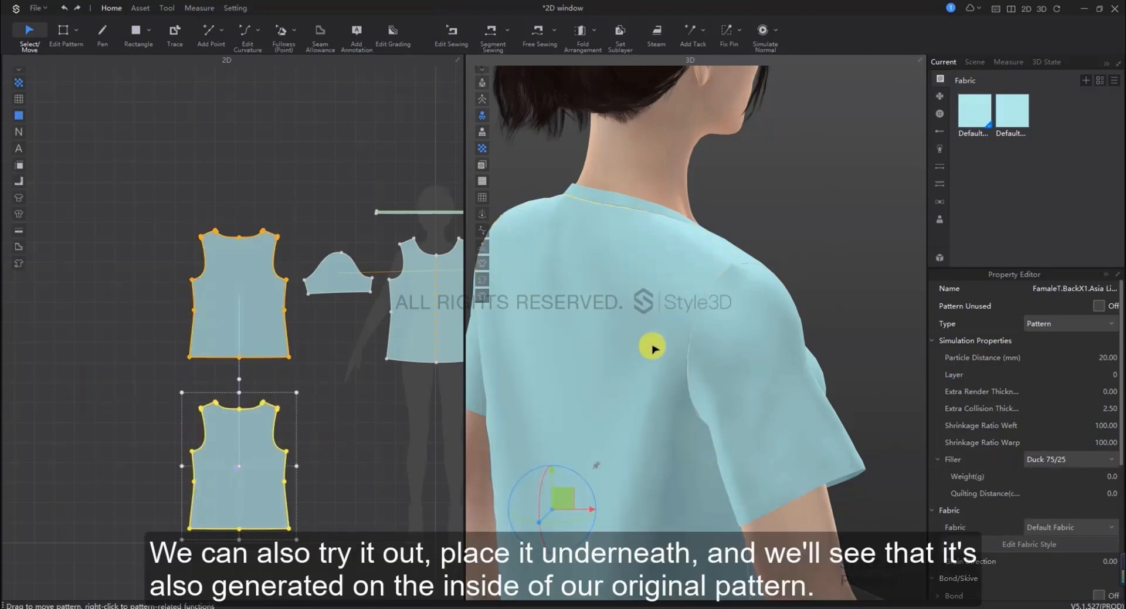
Hide the original back piece in 3D to inspect the filling pattern underneath, and undo the hiding
right_click_drag(797, 219, 775, 222)
left_click(598, 282)
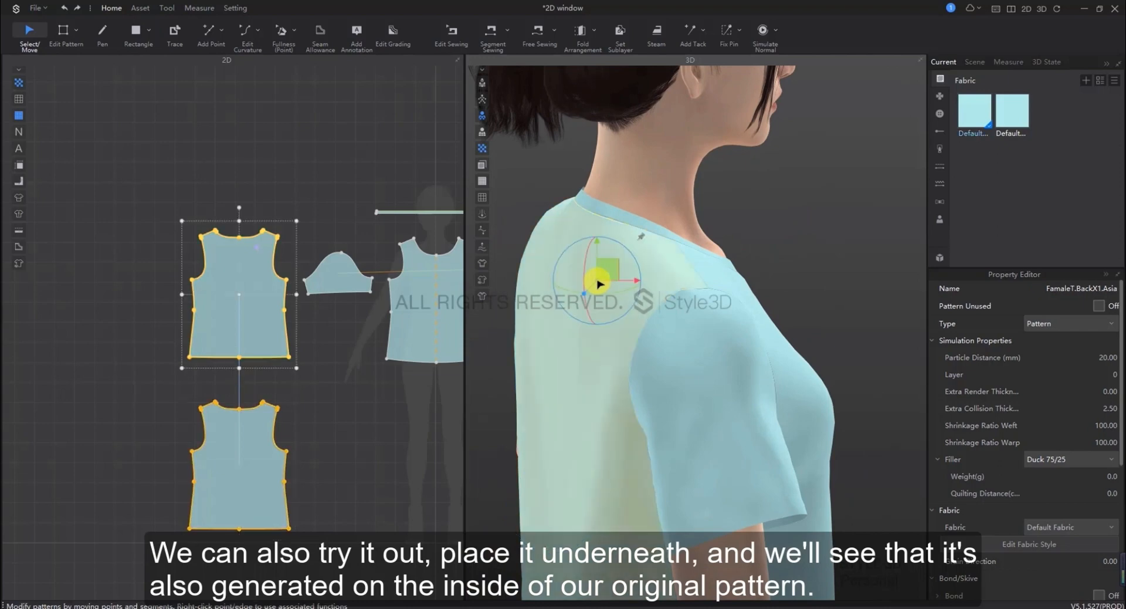
right_click(237, 276)
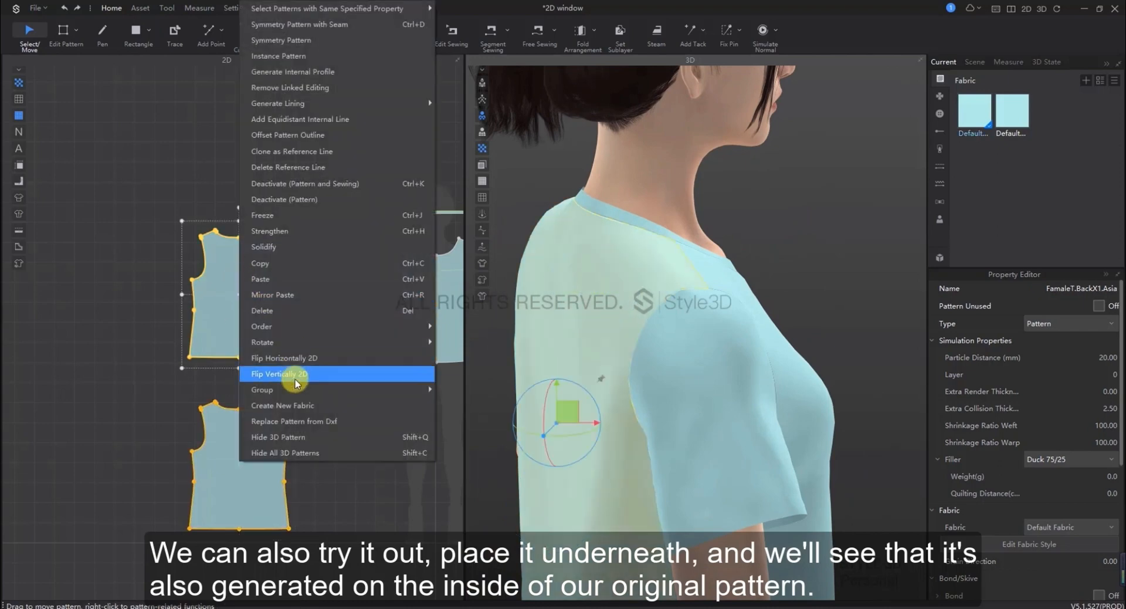
left_click(293, 440)
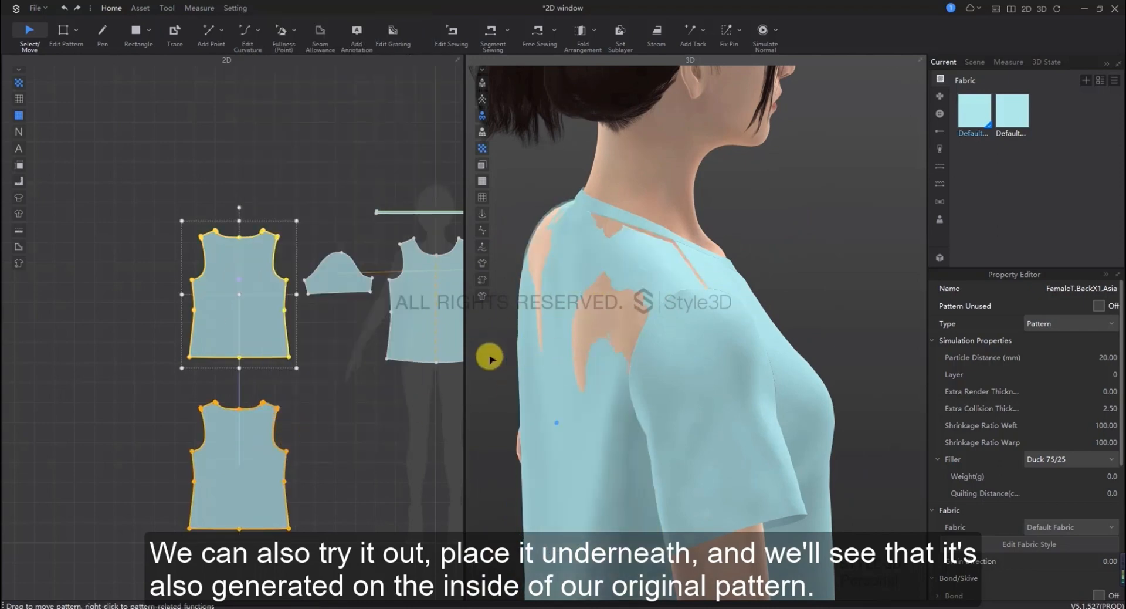
key("ctrl+z")
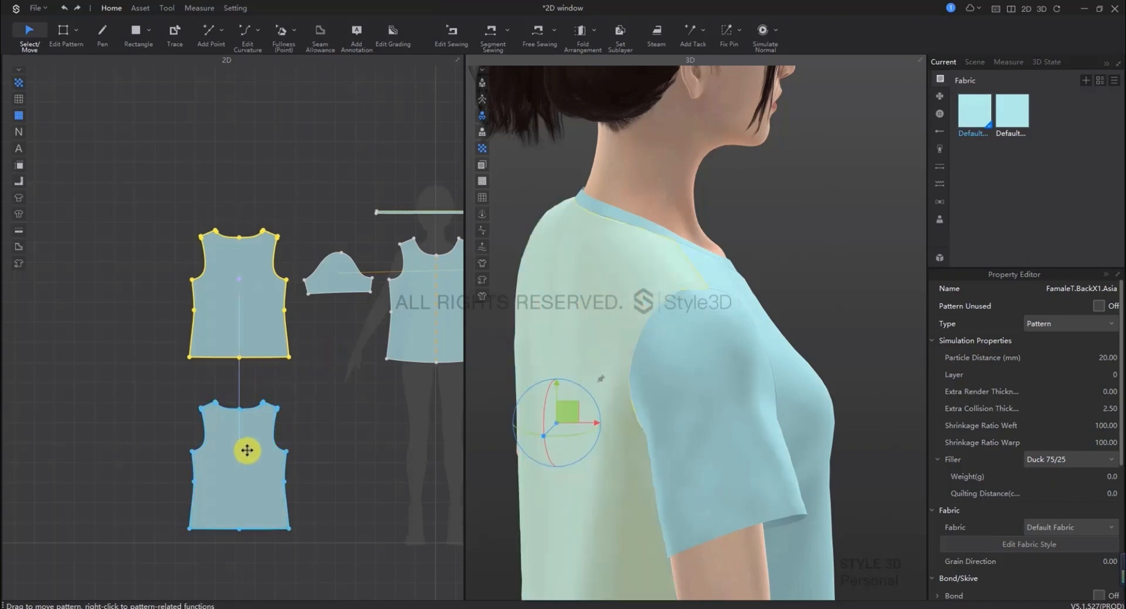
Review the filling pattern's filler types and quilting distance property, and examine the relationship line linking it to the back piece
left_click(246, 451)
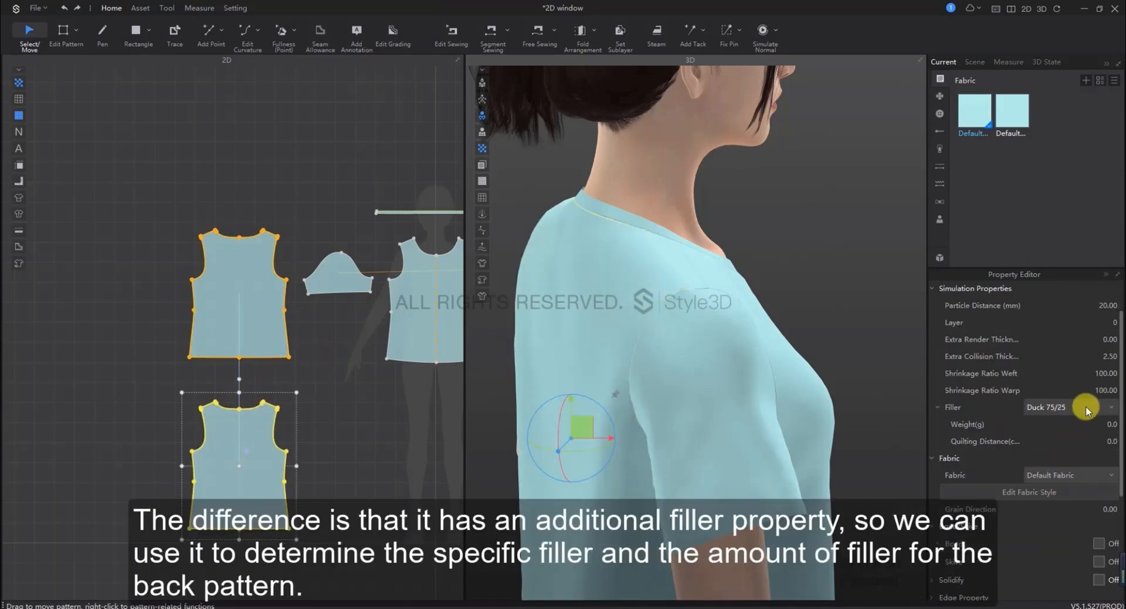
left_click(1085, 406)
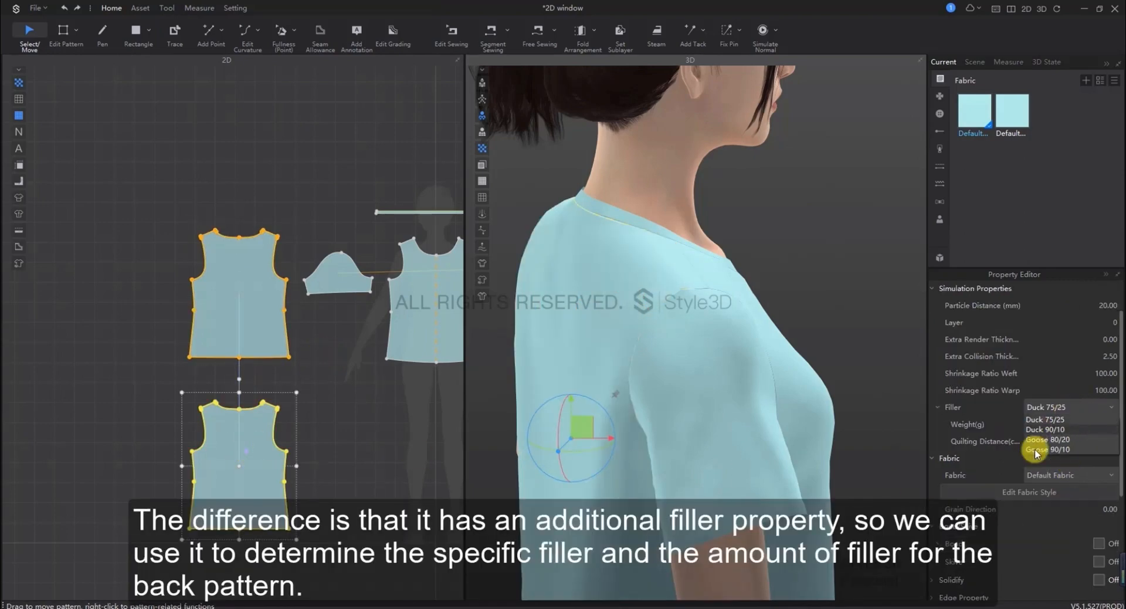
left_click(1046, 387)
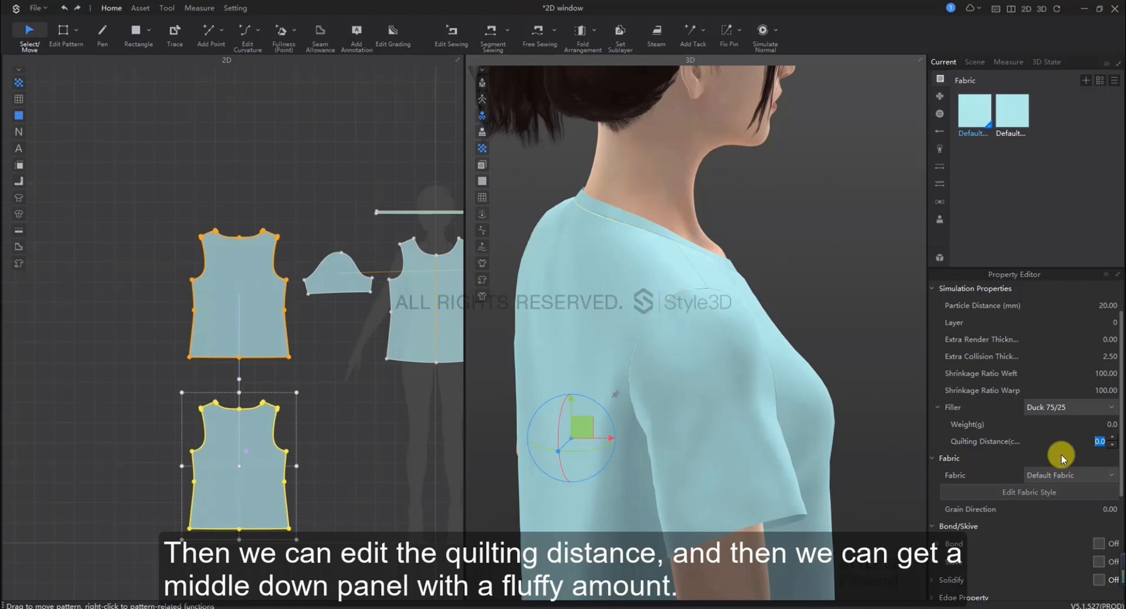
key("Return")
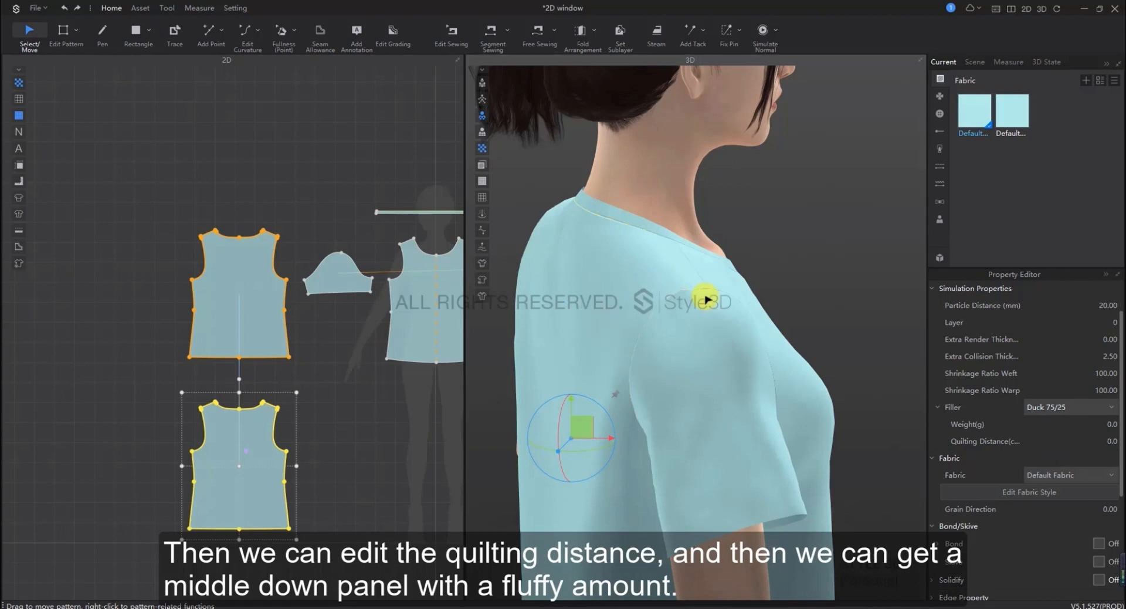
left_click(326, 392)
scroll(261, 381, "up", 3)
scroll(257, 374, "up", 3)
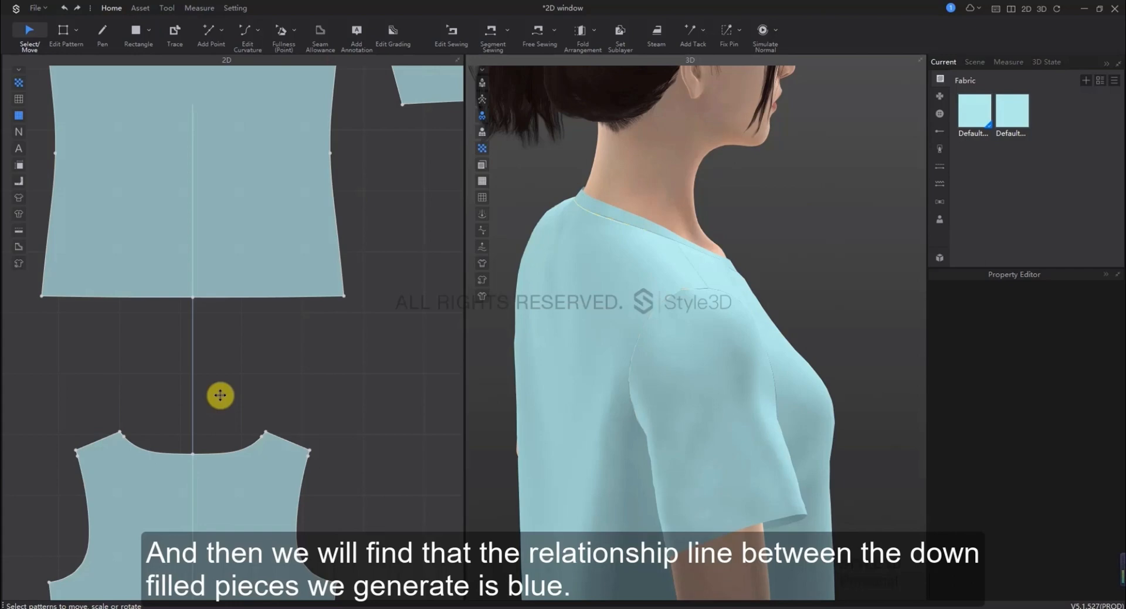
scroll(245, 368, "up", 2)
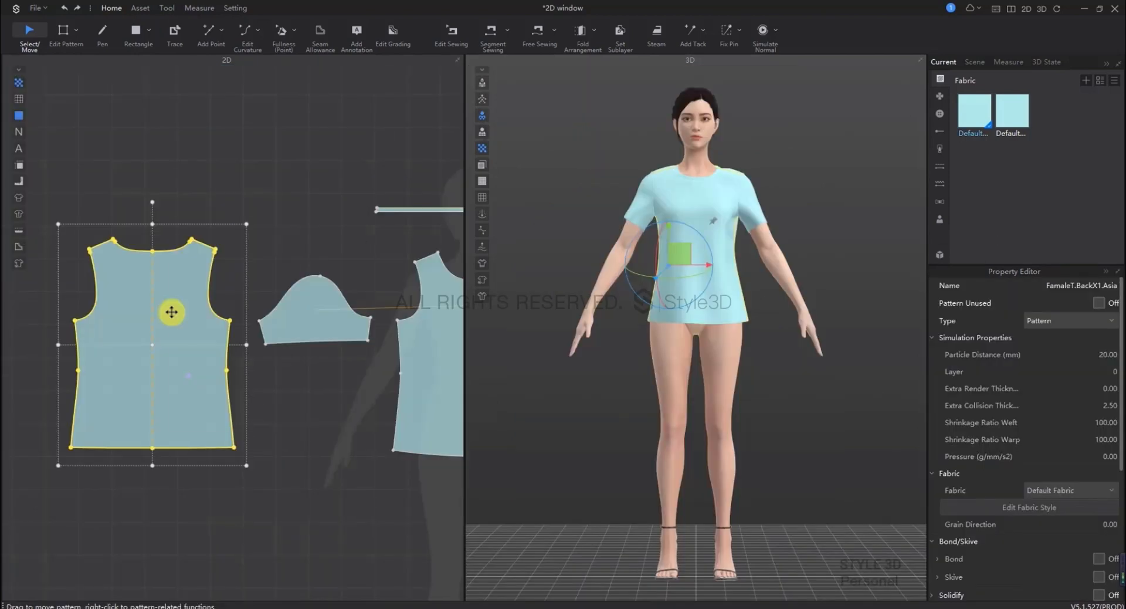
Preview equidistant internal lines on the back piece with the Default, Backward and Double Side options, and cancel without adding them
right_click(171, 312)
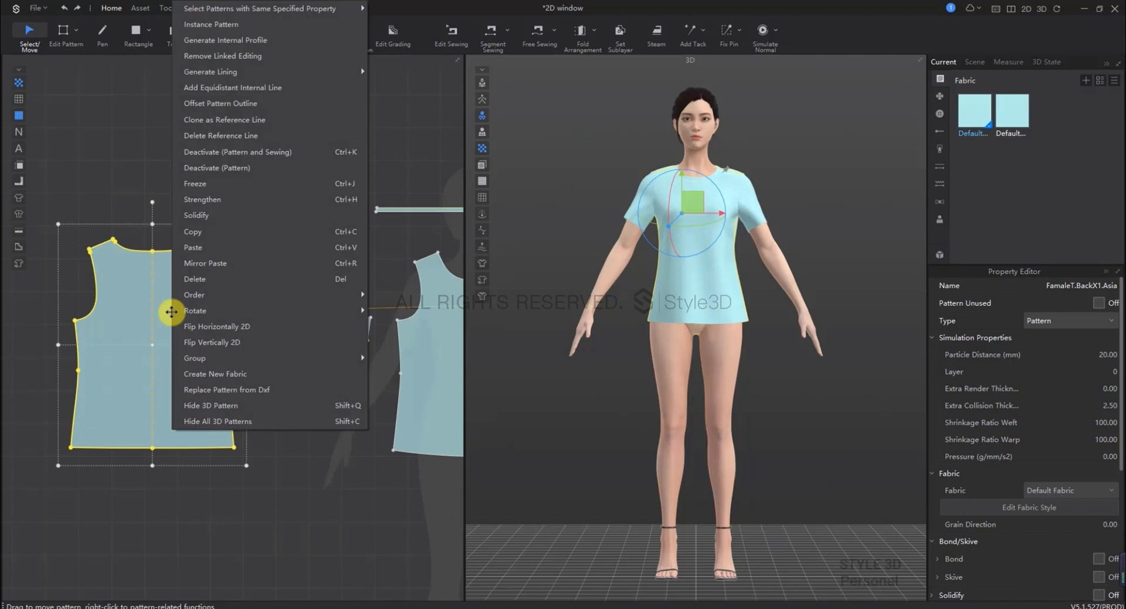
left_click(269, 93)
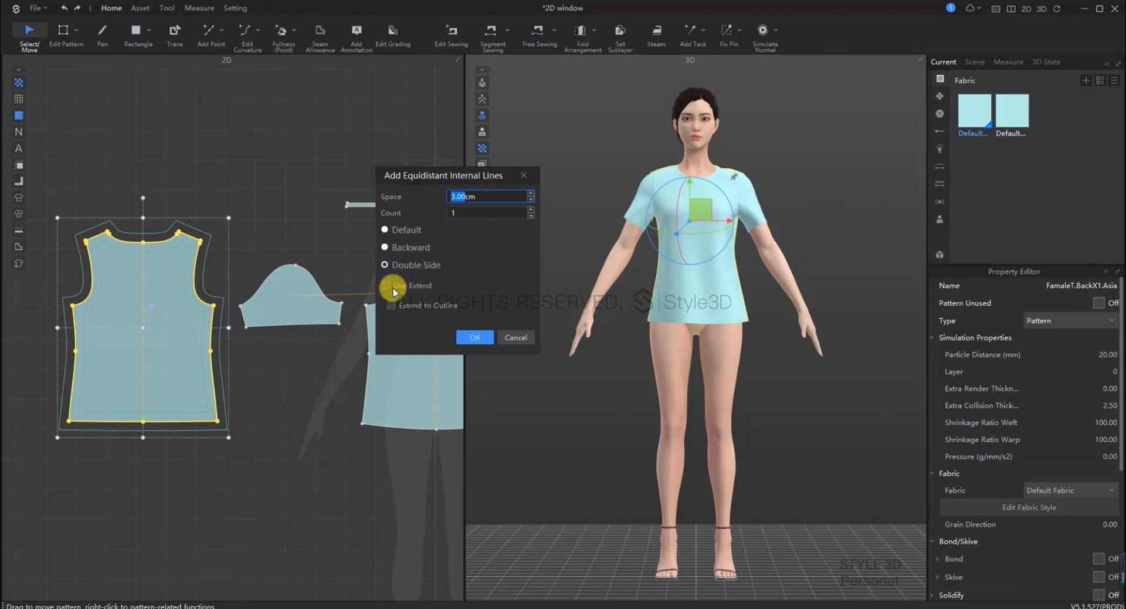
left_click(386, 248)
left_click(386, 230)
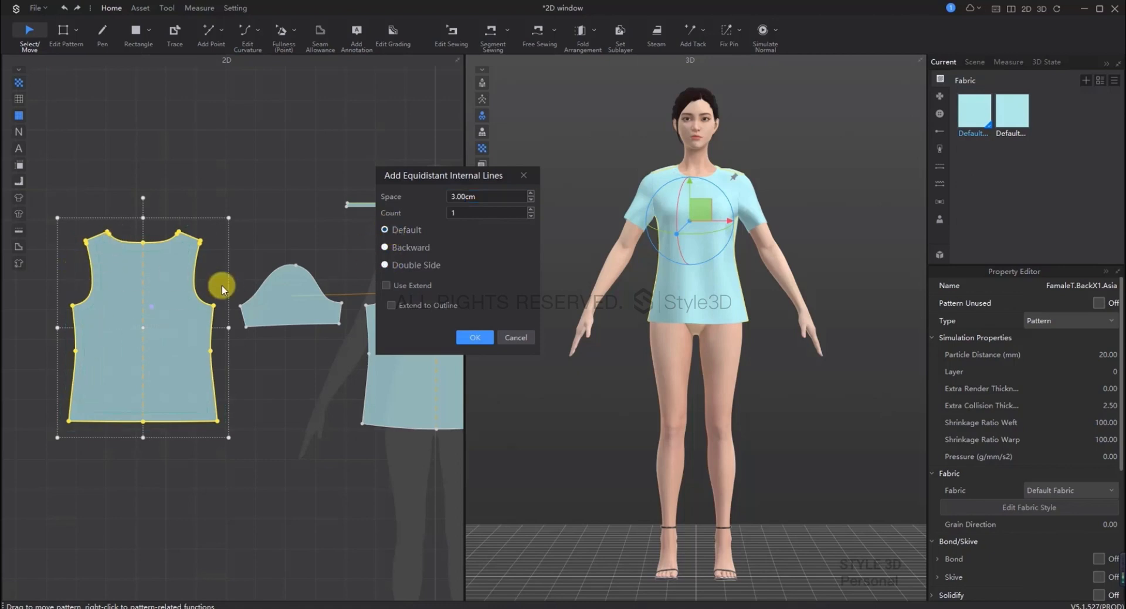
left_click(385, 247)
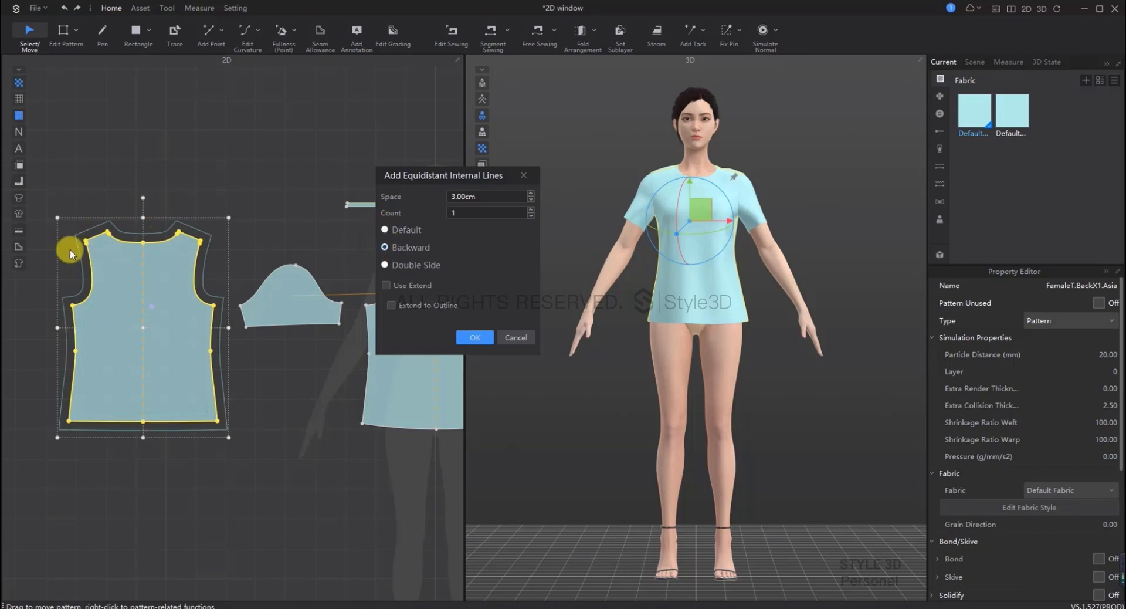
left_click(385, 265)
left_click(516, 337)
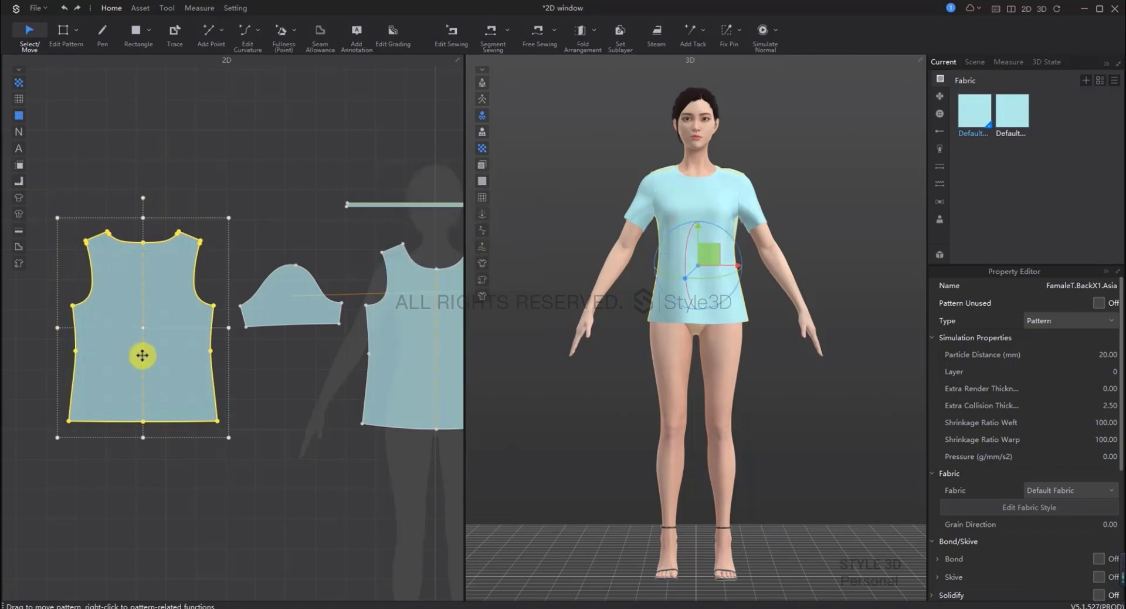
Try the Use Extend and Extend to Outline options for the back piece's equidistant internal lines, and cancel without adding them
right_click(103, 321)
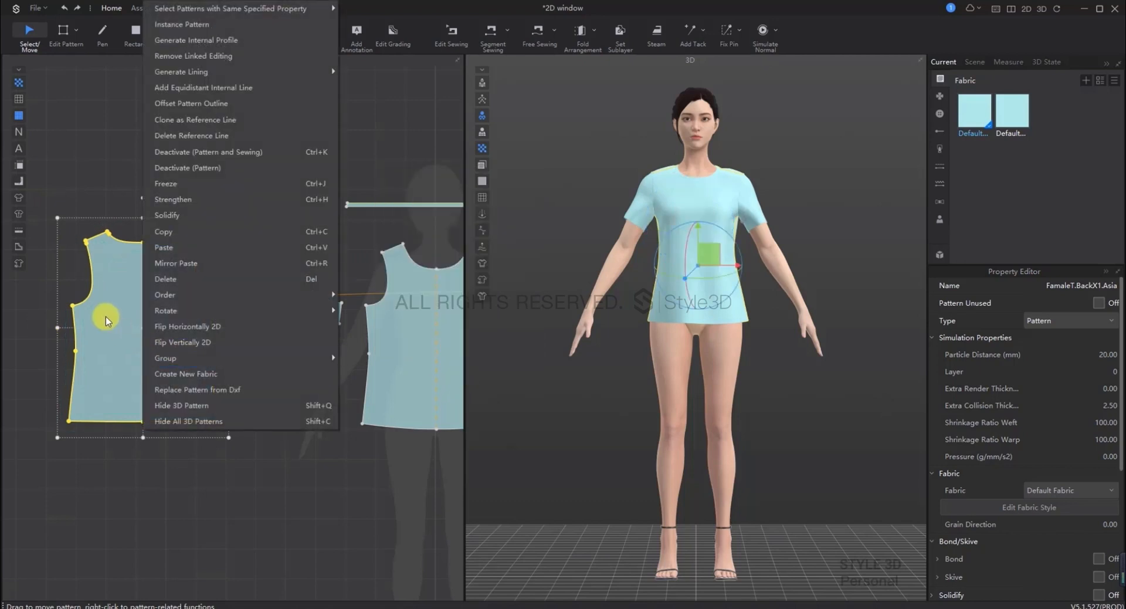
left_click(184, 87)
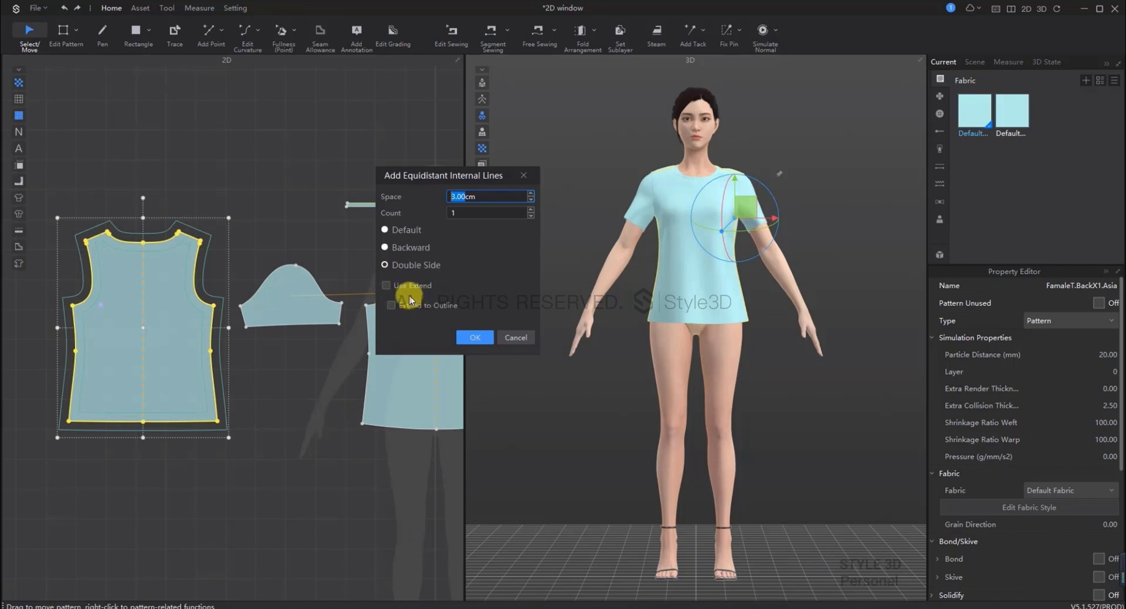
left_click(388, 286)
left_click(392, 306)
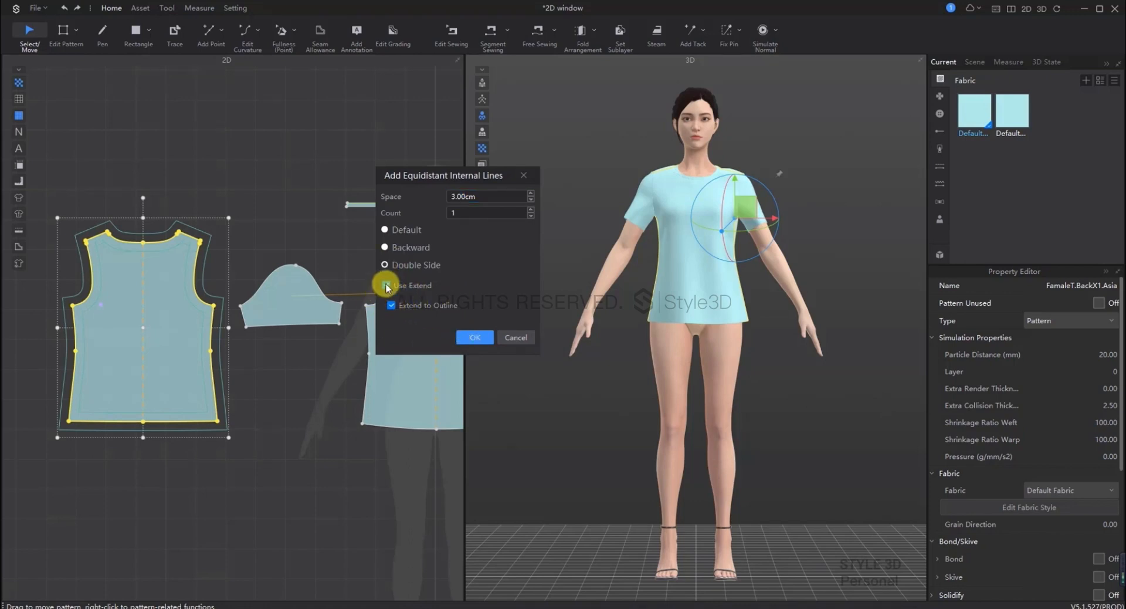
left_click(386, 285)
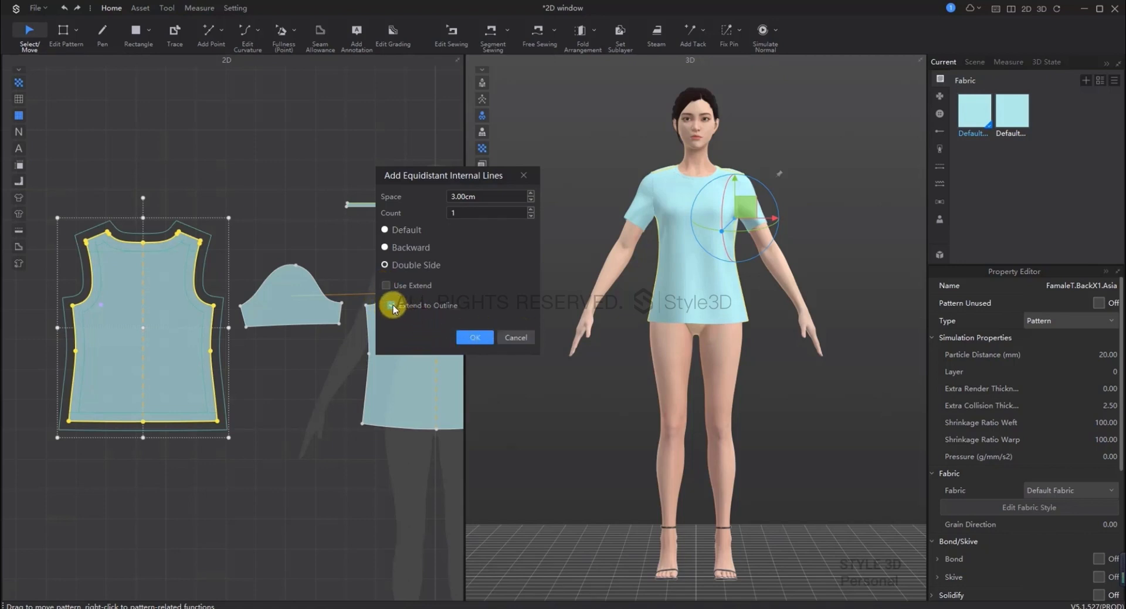
left_click(516, 338)
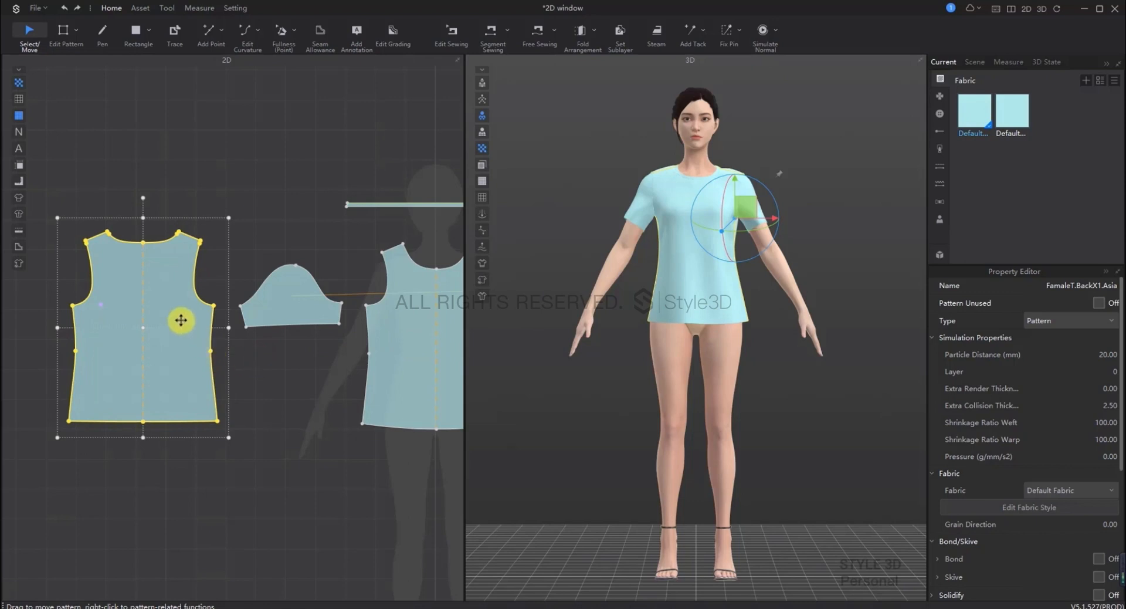
Offset the back piece's pattern outline by 3 cm in the Extend direction with default corners
scroll(180, 319, "up", 2)
right_click(113, 282)
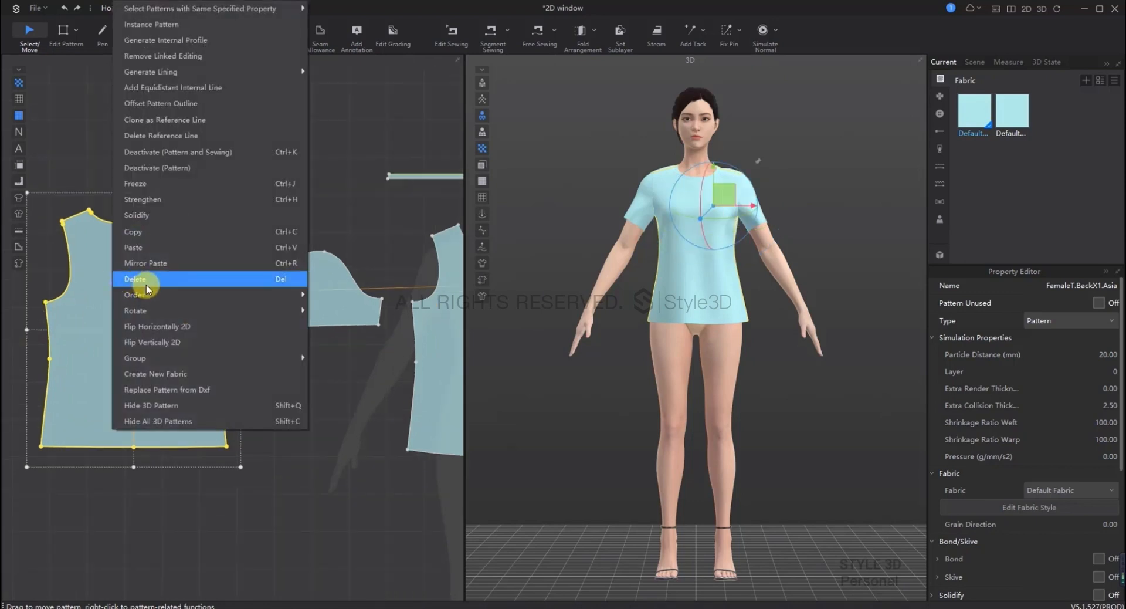
left_click(215, 103)
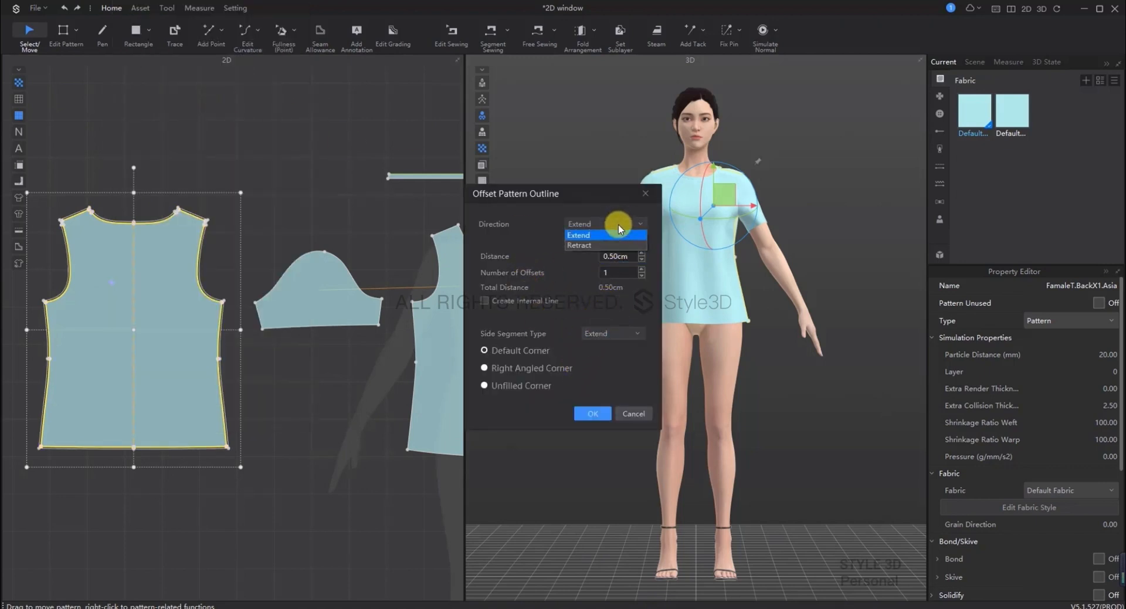
double_click(612, 256)
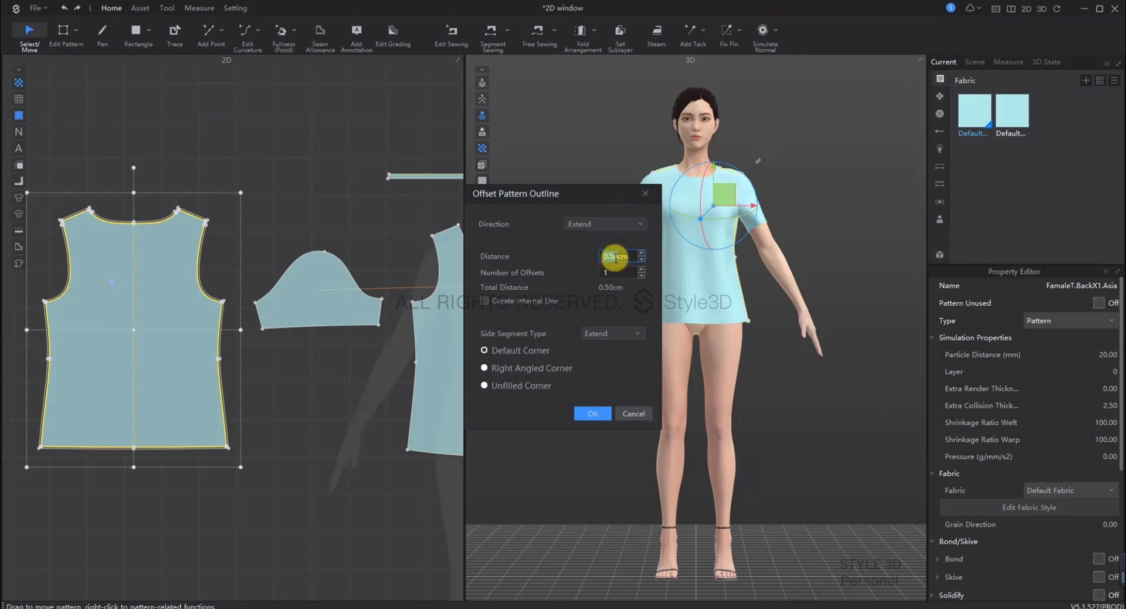
type("3")
left_click(591, 413)
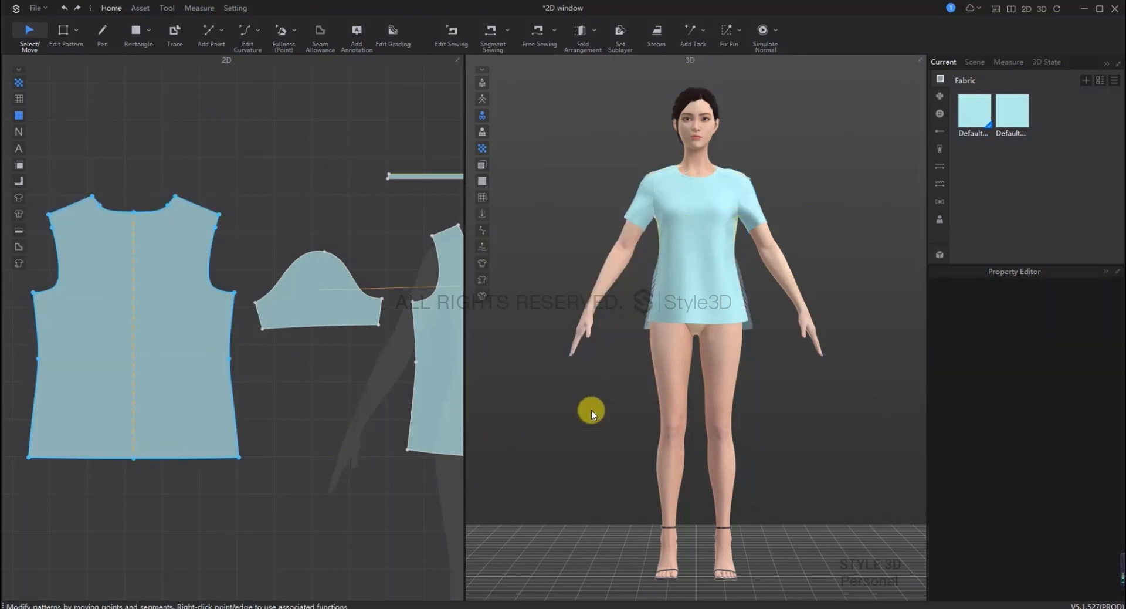
Clone the back piece as a reference line and deselect the piece for a closer view of its hem corner
left_click(113, 352)
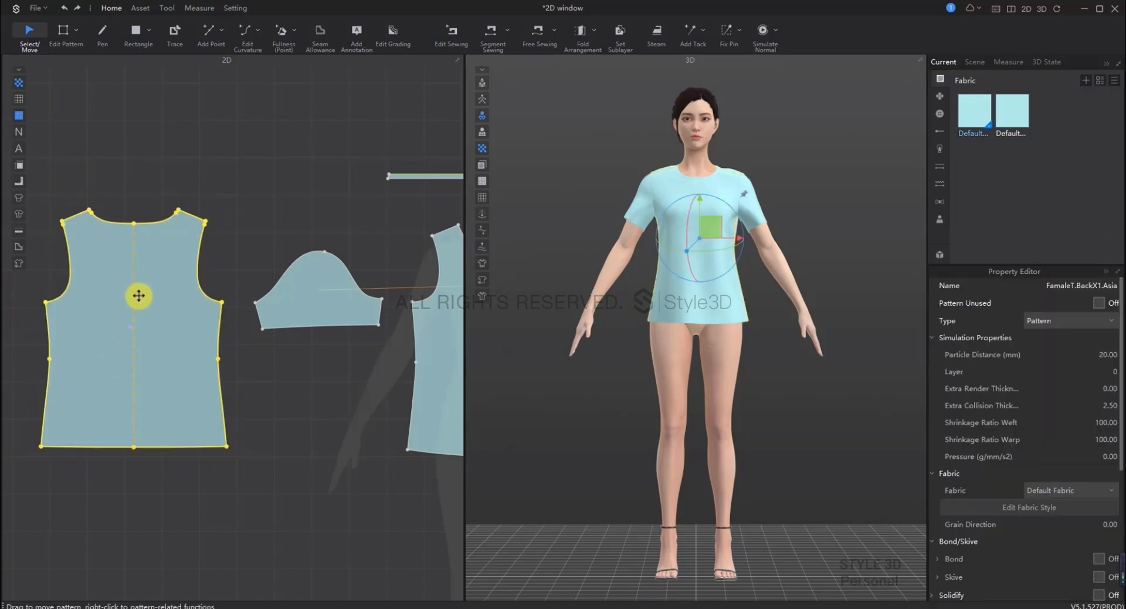
right_click(113, 309)
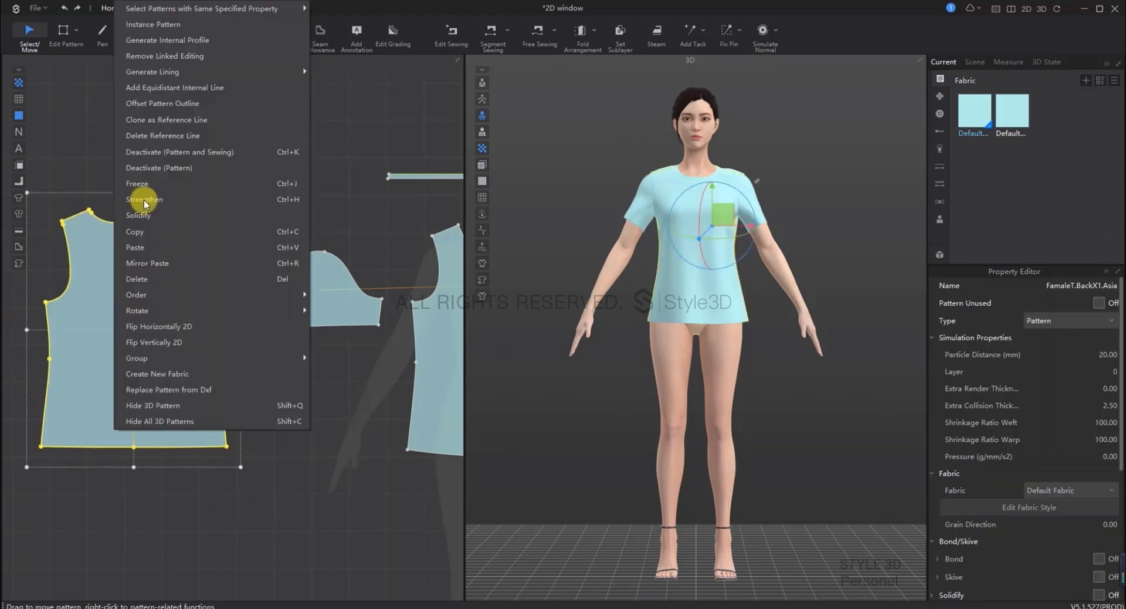
left_click(184, 121)
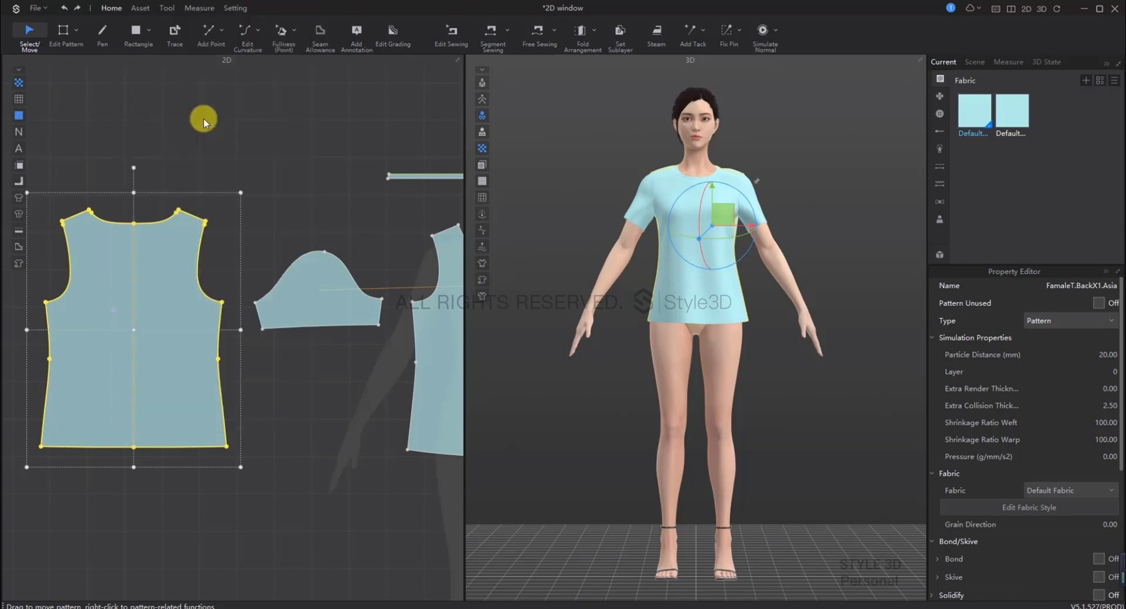
left_click(241, 432)
scroll(241, 432, "up", 3)
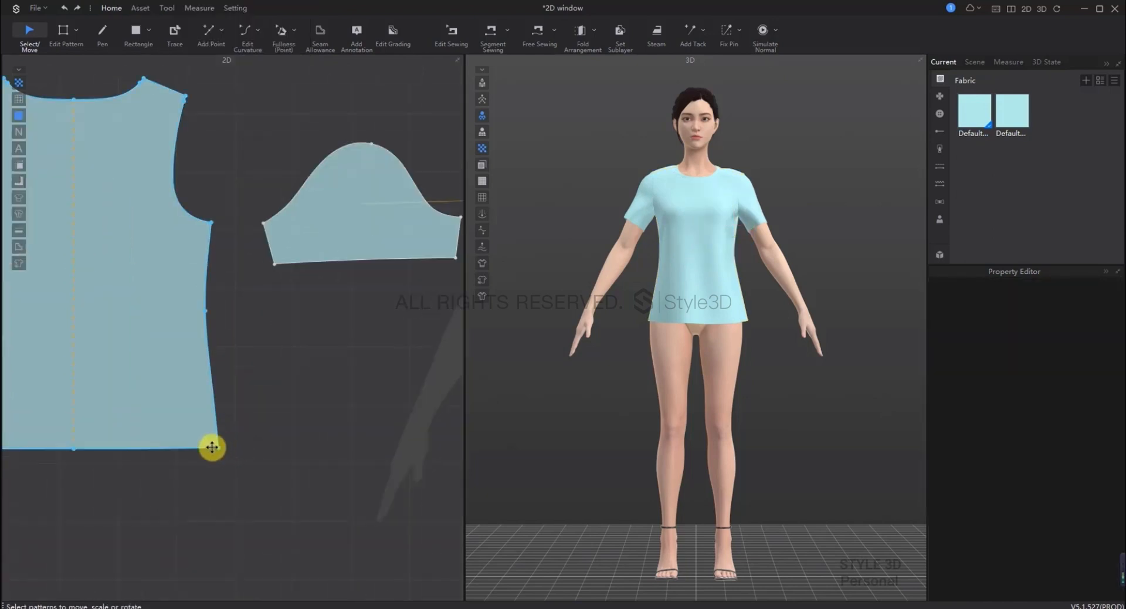
Pull the back piece's lower side hem corner outward and downward and compare the reshaped outline with its reference line
left_click(62, 35)
left_click_drag(219, 447, 259, 469)
scroll(193, 441, "up", 5)
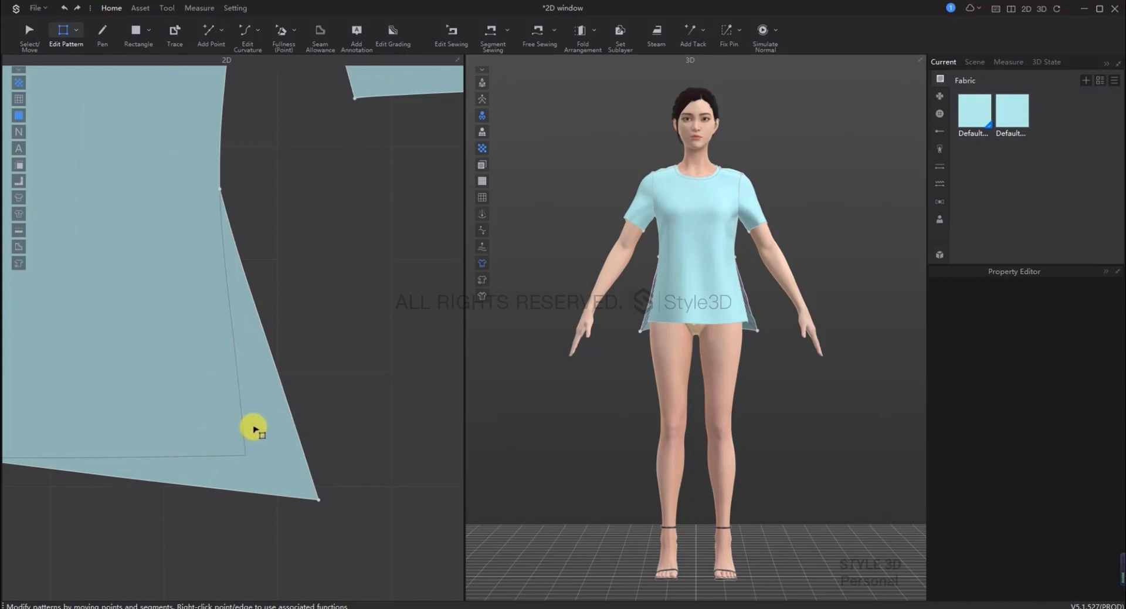
scroll(250, 423, "down", 3)
scroll(249, 423, "up", 2)
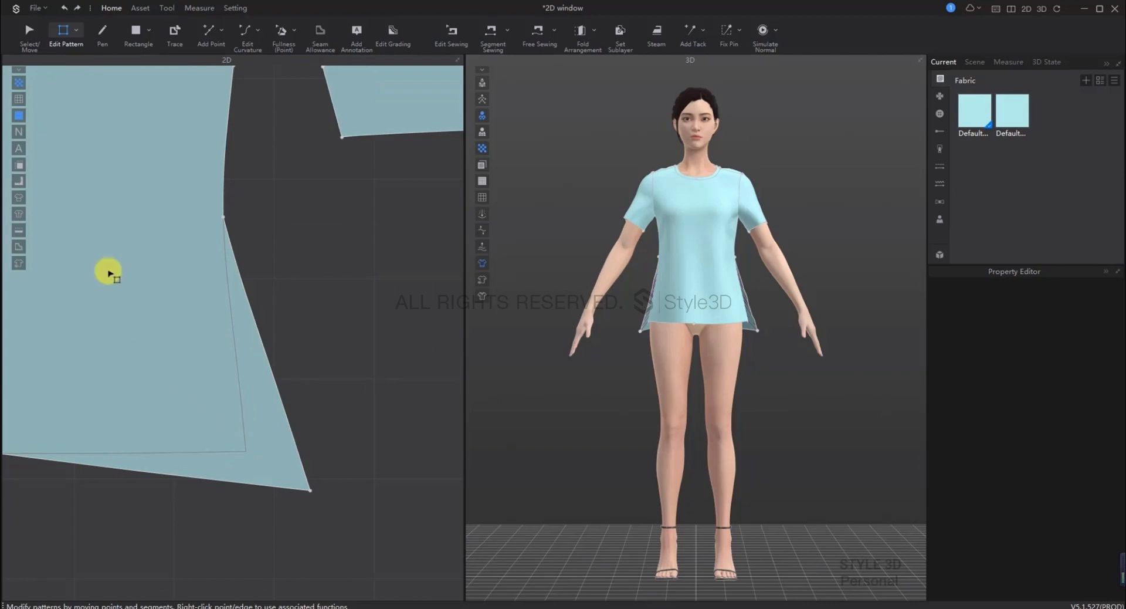
Delete the reference line of the back piece
left_click(27, 27)
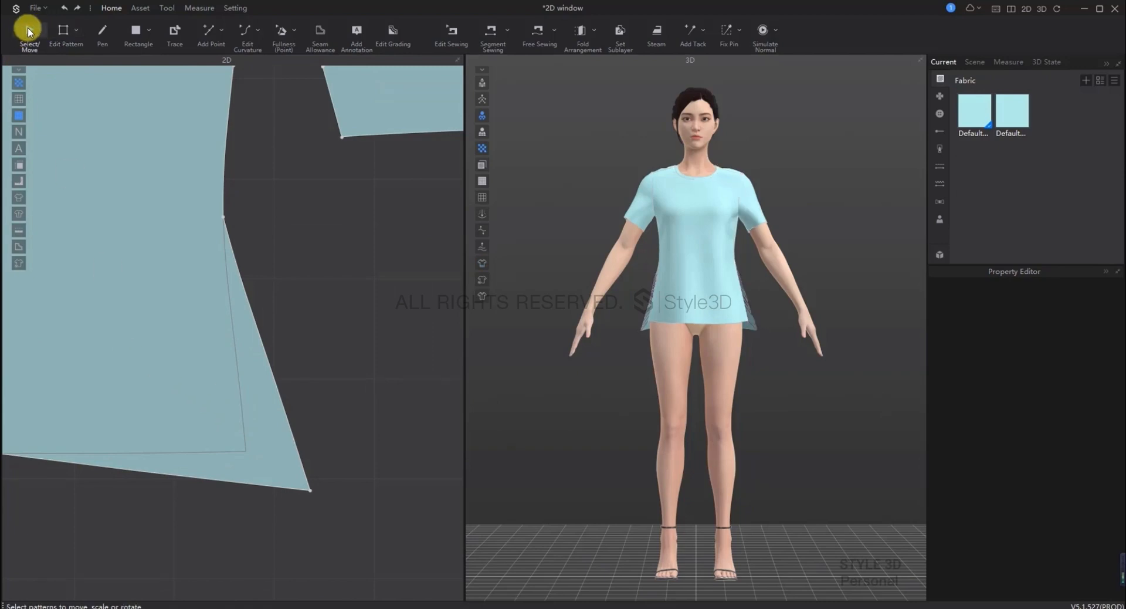
right_click(144, 287)
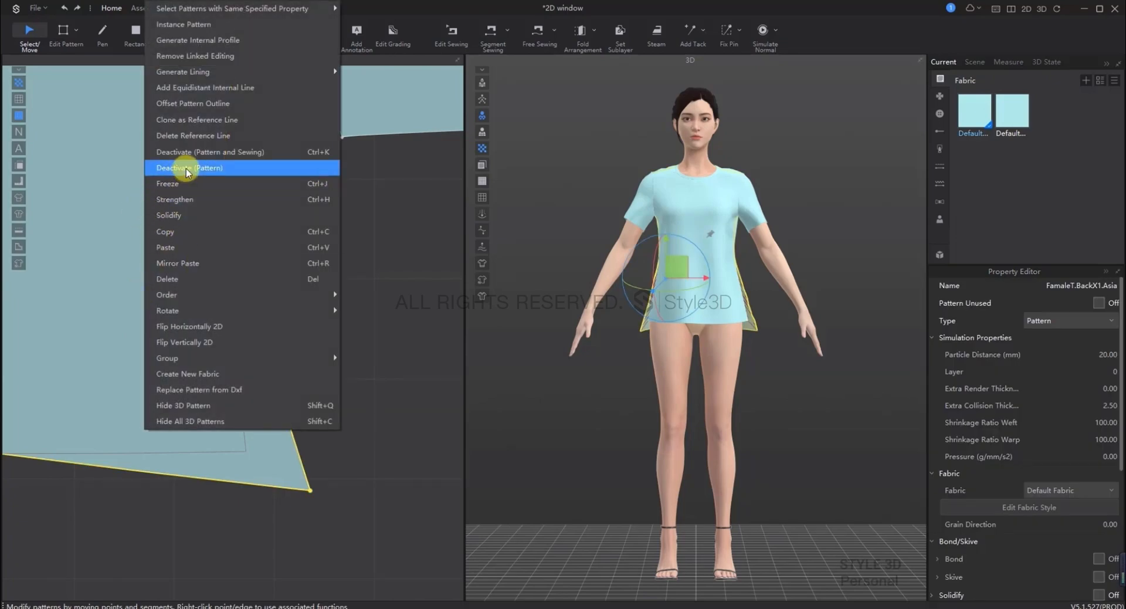
left_click(228, 137)
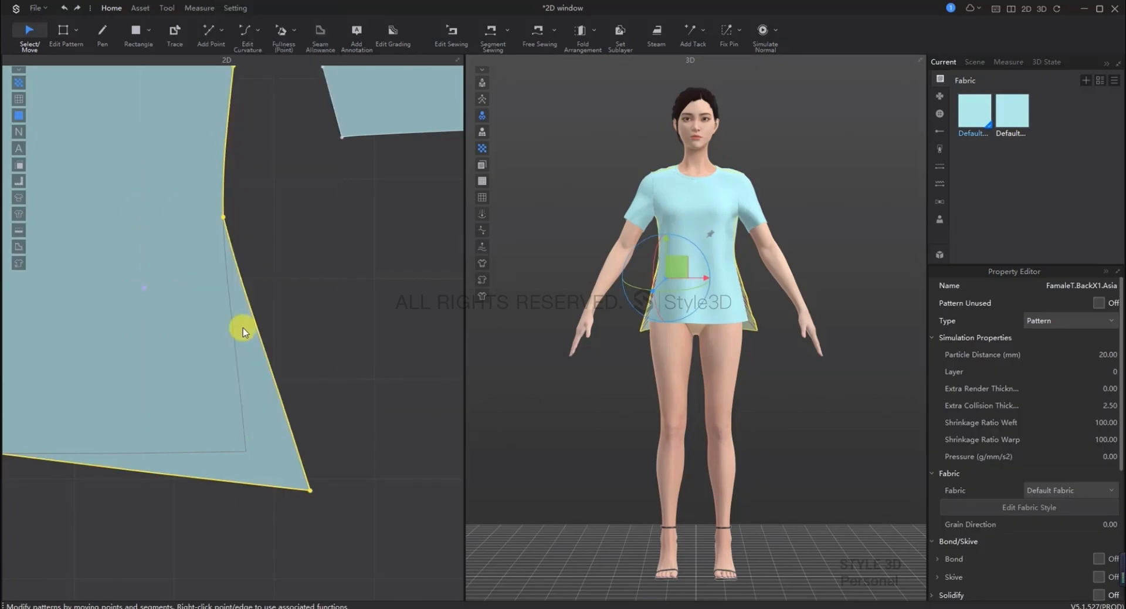
Deactivate the back piece's pattern and sewing and briefly simulate the garment
right_click(199, 337)
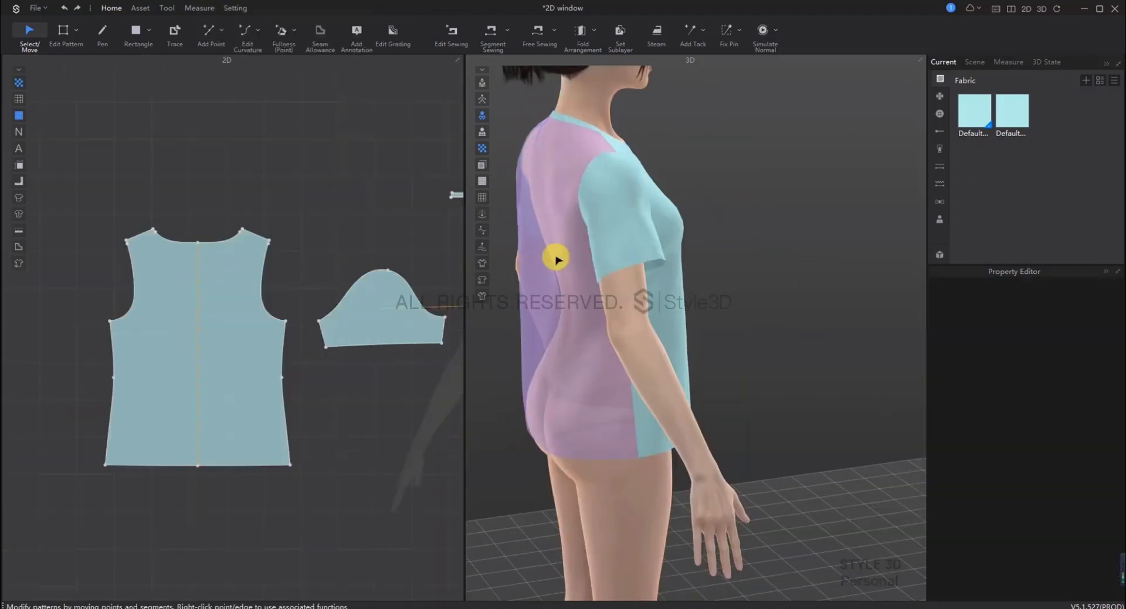
left_click(555, 254)
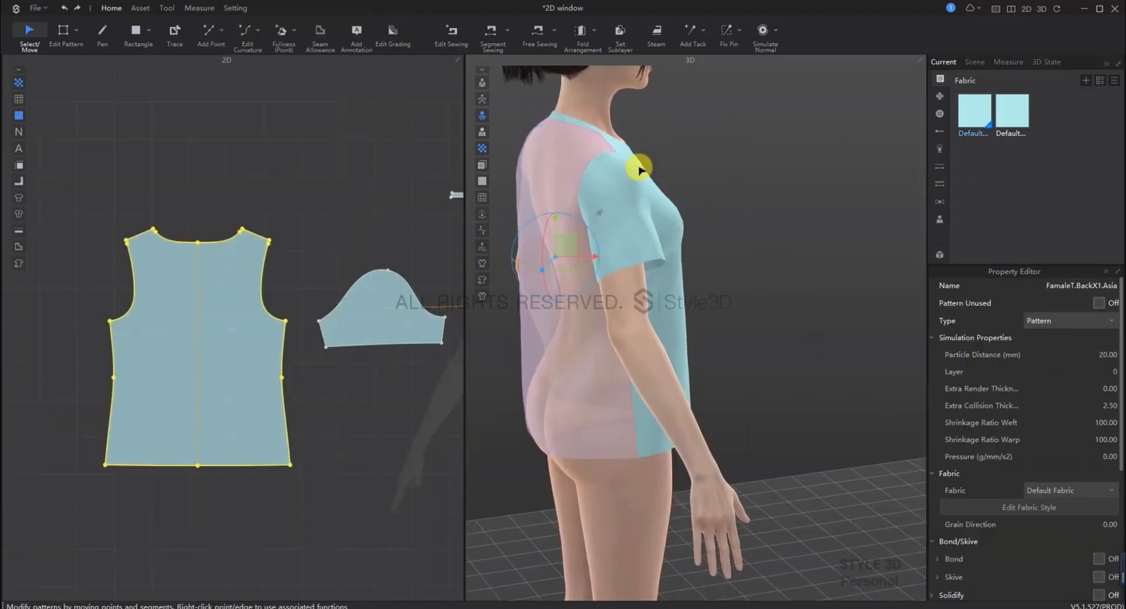
left_click(764, 30)
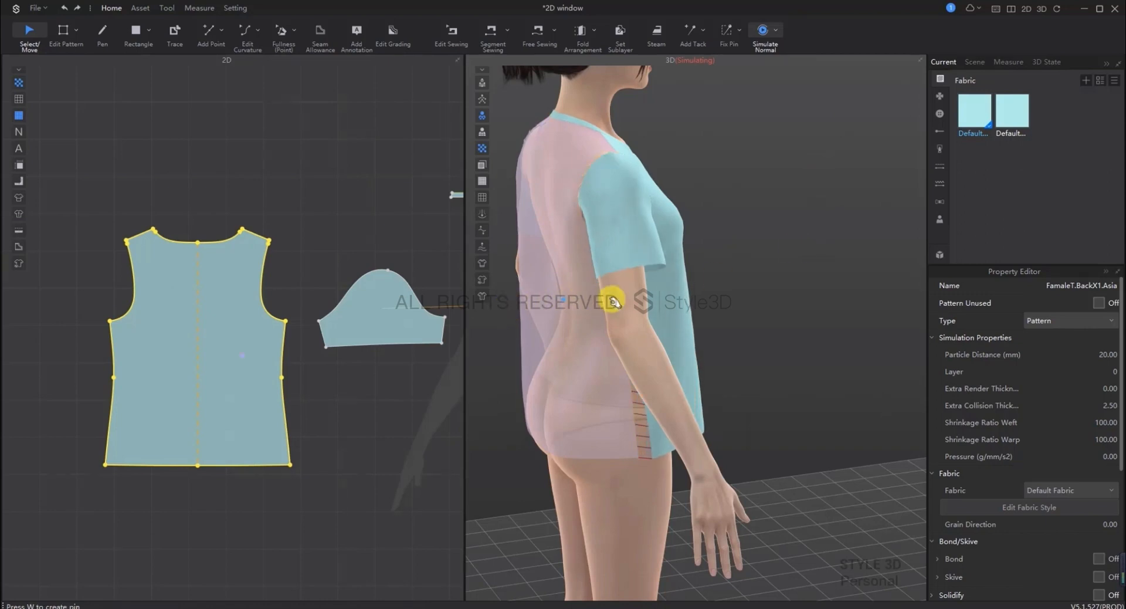
key("space")
Move the deactivated back piece in 3D from behind the avatar to just in front of its chest
right_click_drag(744, 240, 821, 247)
left_click_drag(656, 359, 874, 344)
left_click(832, 485)
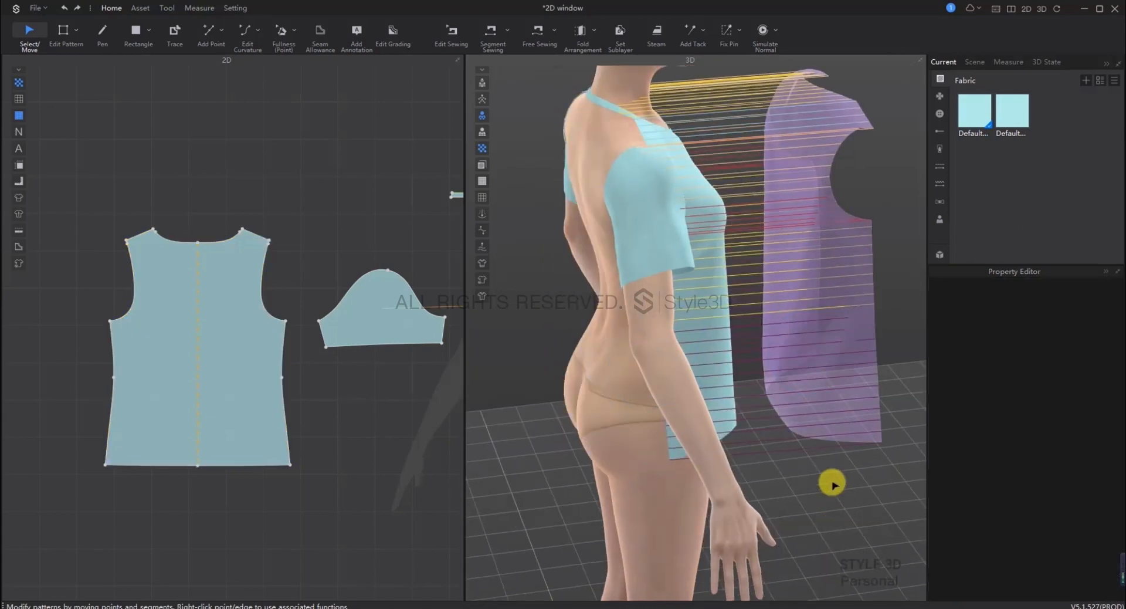
left_click_drag(837, 257, 734, 282)
left_click(839, 214)
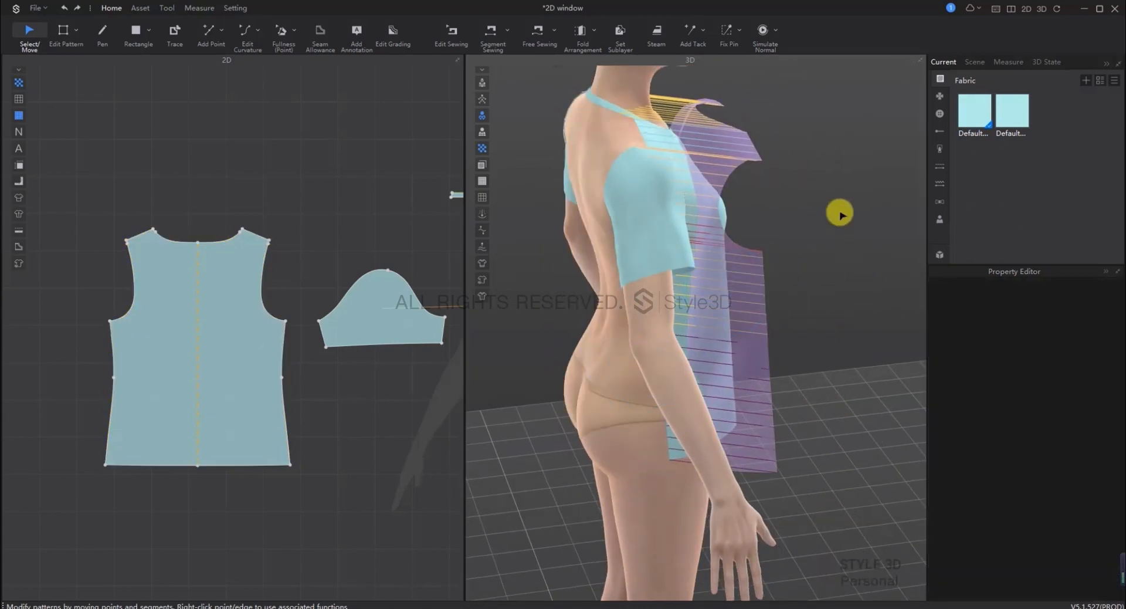
Simulate the garment with the deactivated back piece in front of the avatar and examine its sewing lines from the side
mouse_move(783, 283)
right_mouse_down()
mouse_move(749, 289)
mouse_move(803, 287)
right_mouse_up()
left_click(766, 30)
right_click_drag(834, 204, 782, 204)
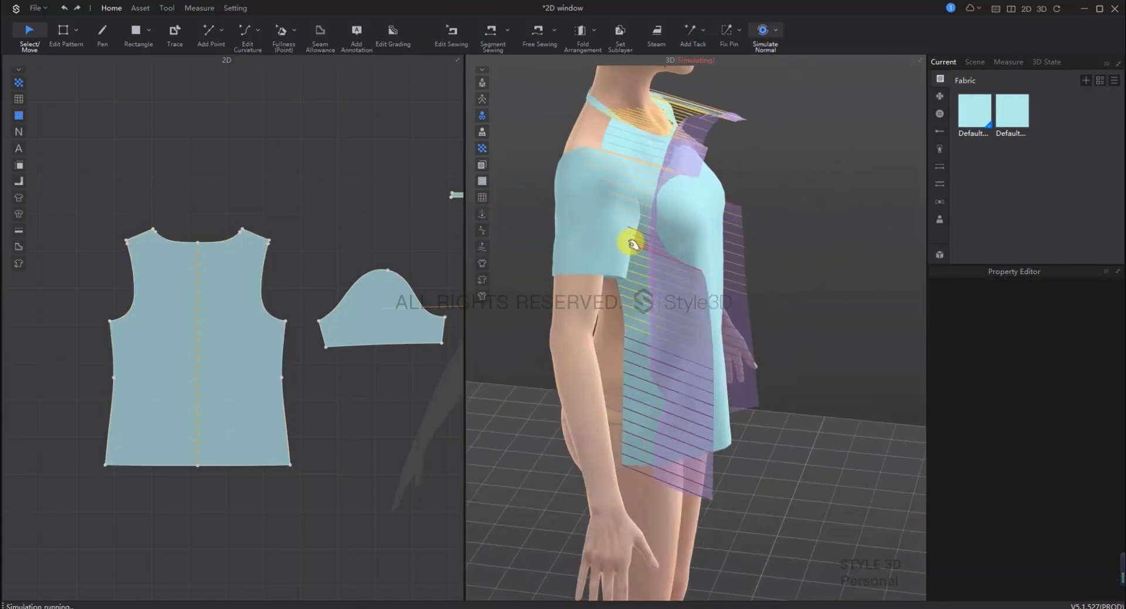
right_click_drag(736, 276, 798, 273)
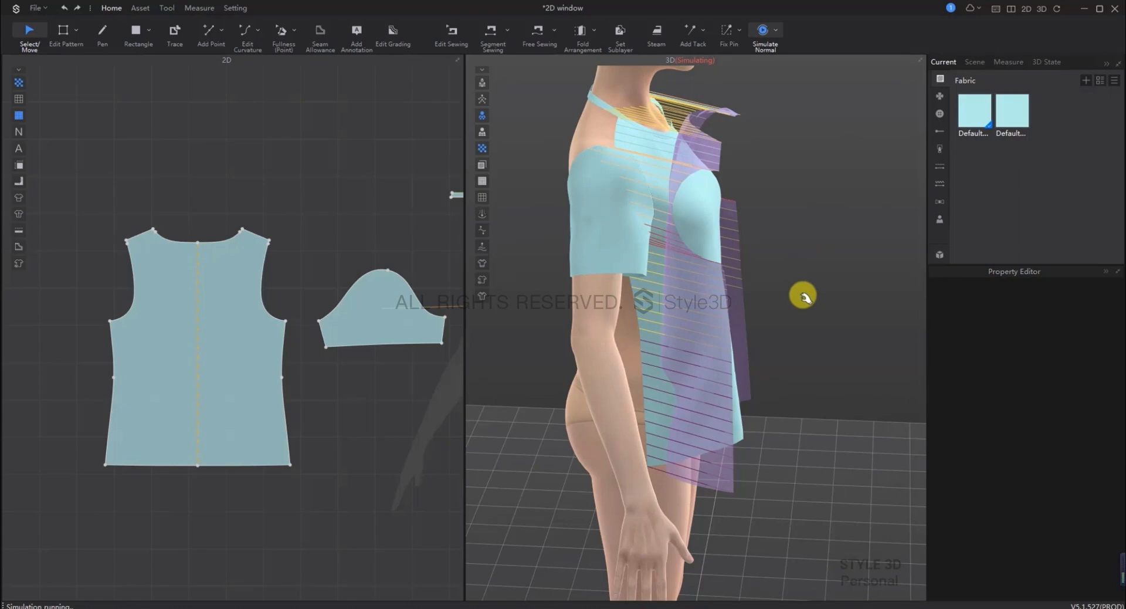
scroll(803, 296, "down", 2)
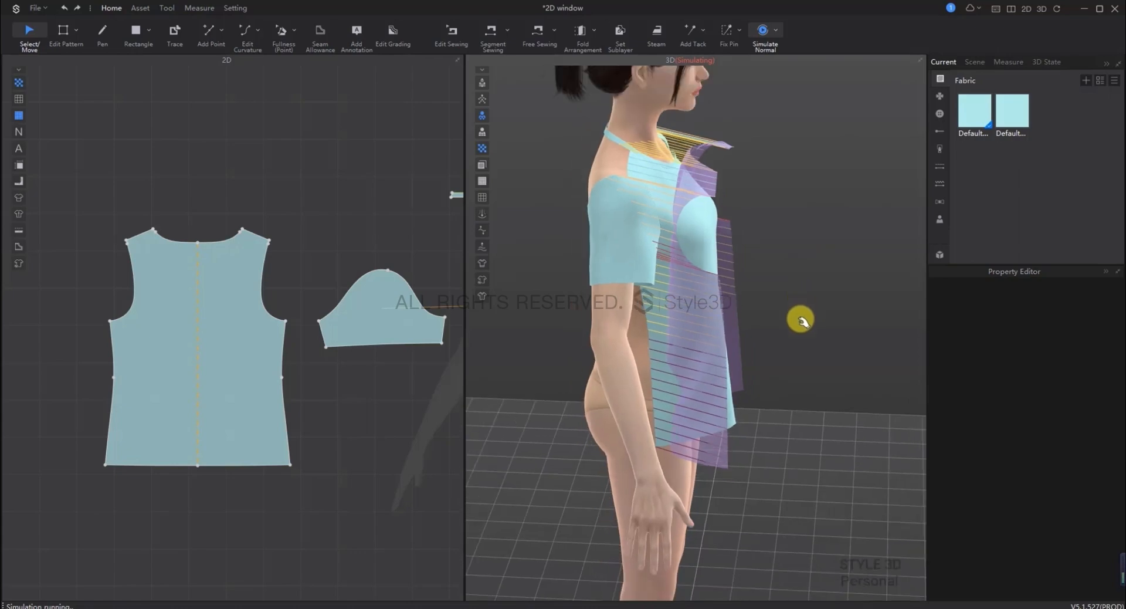
right_click_drag(801, 319, 832, 312)
key("space")
key("space")
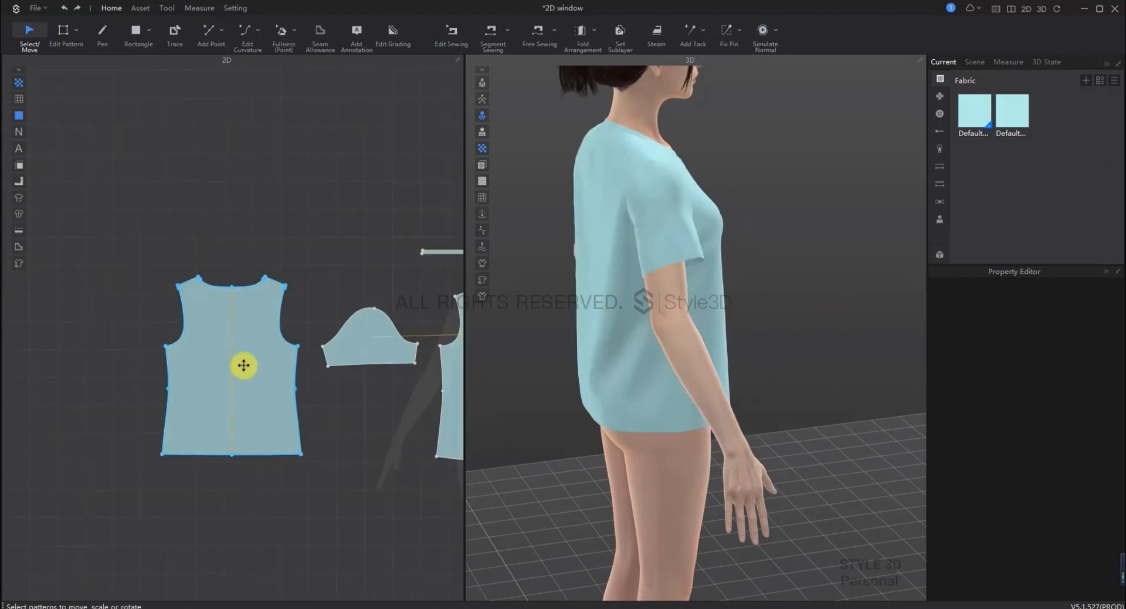
Deactivate only the back piece's pattern, keeping its sewing active, and examine the shirt from the side
left_click(243, 365)
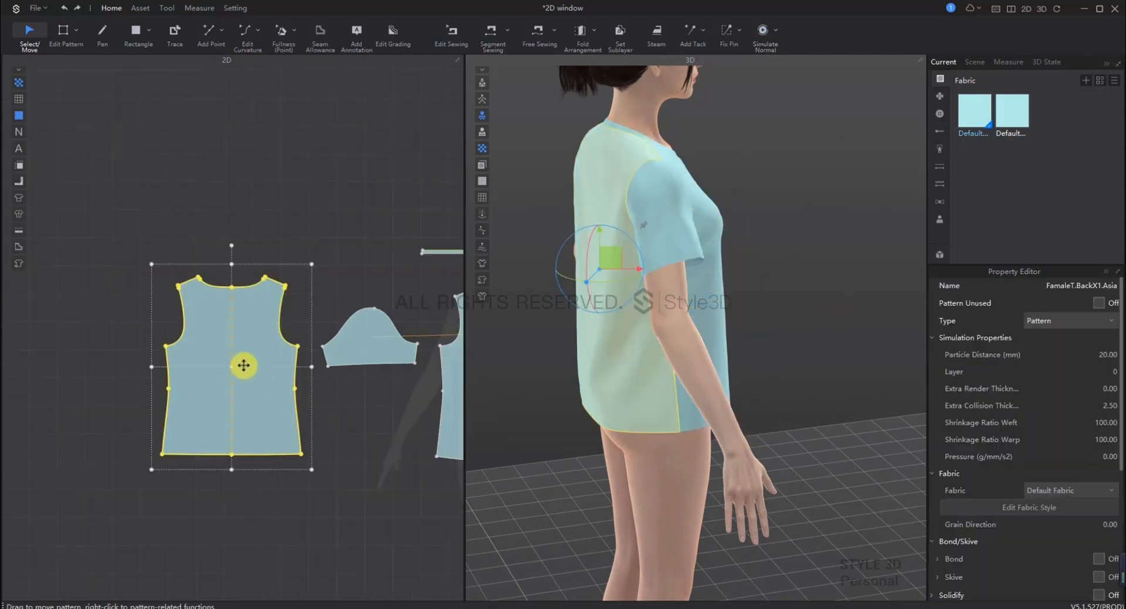
right_click(243, 365)
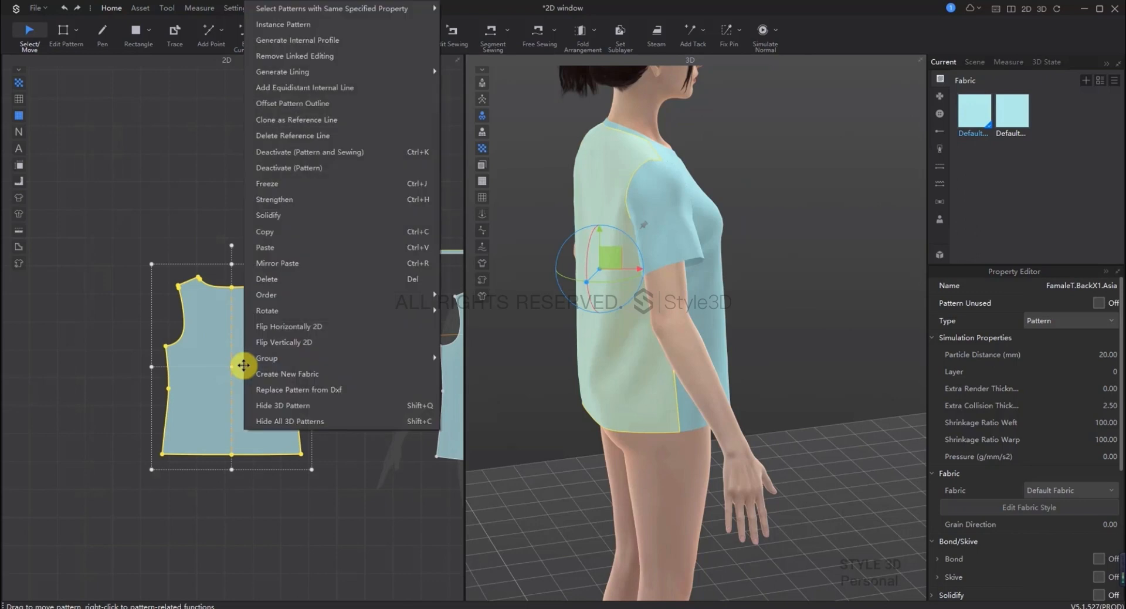
left_click(317, 173)
left_click(787, 225)
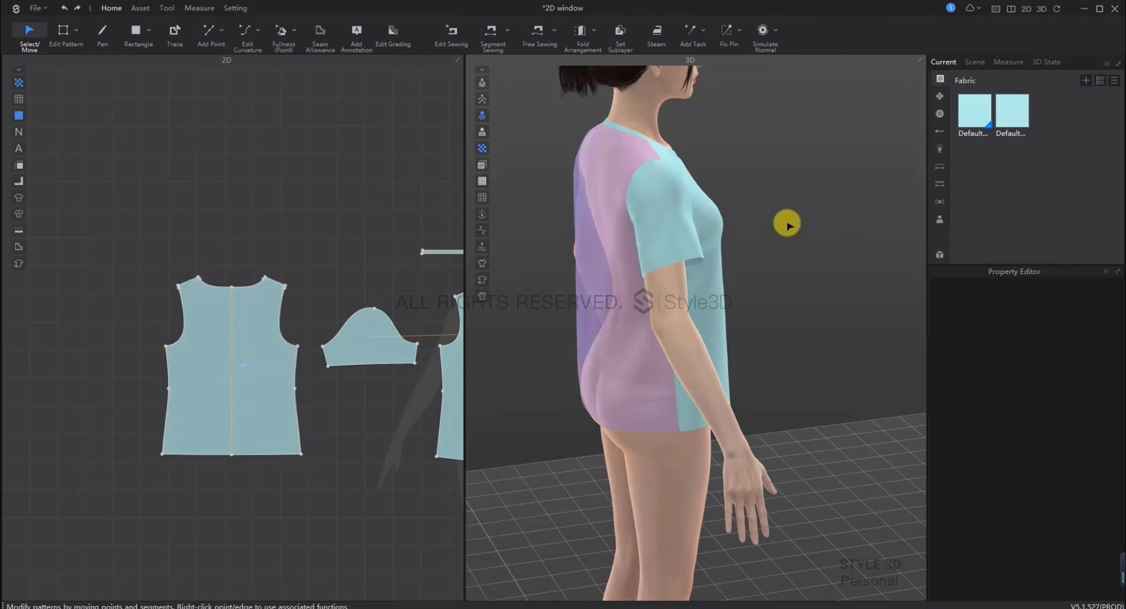
mouse_move(787, 224)
right_mouse_down()
mouse_move(762, 231)
mouse_move(784, 229)
right_mouse_up()
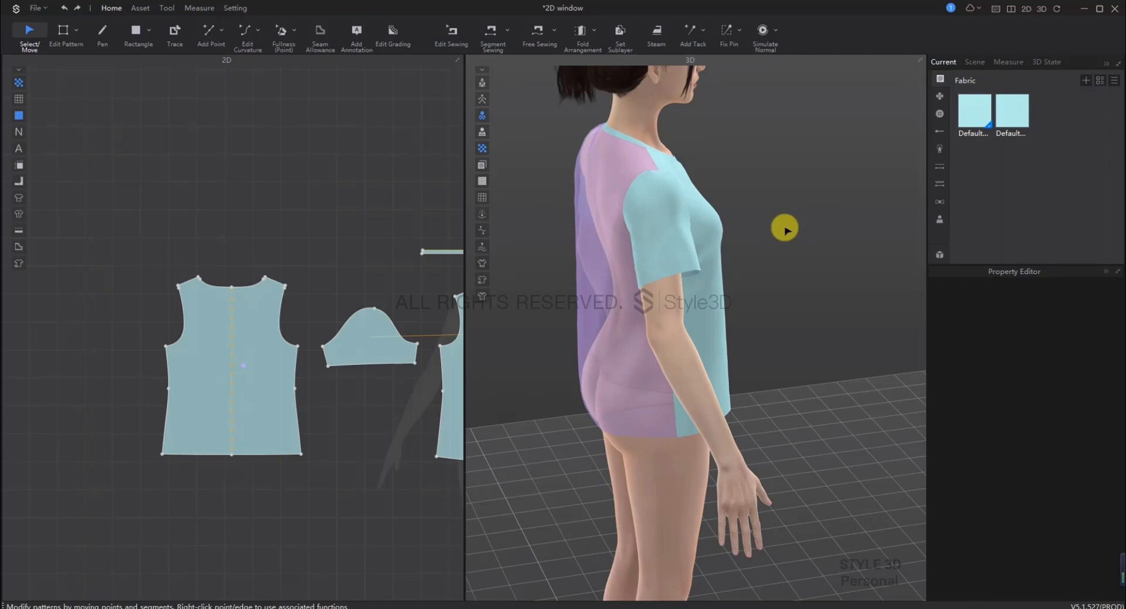
right_click_drag(769, 273, 733, 284)
right_click_drag(774, 244, 729, 258)
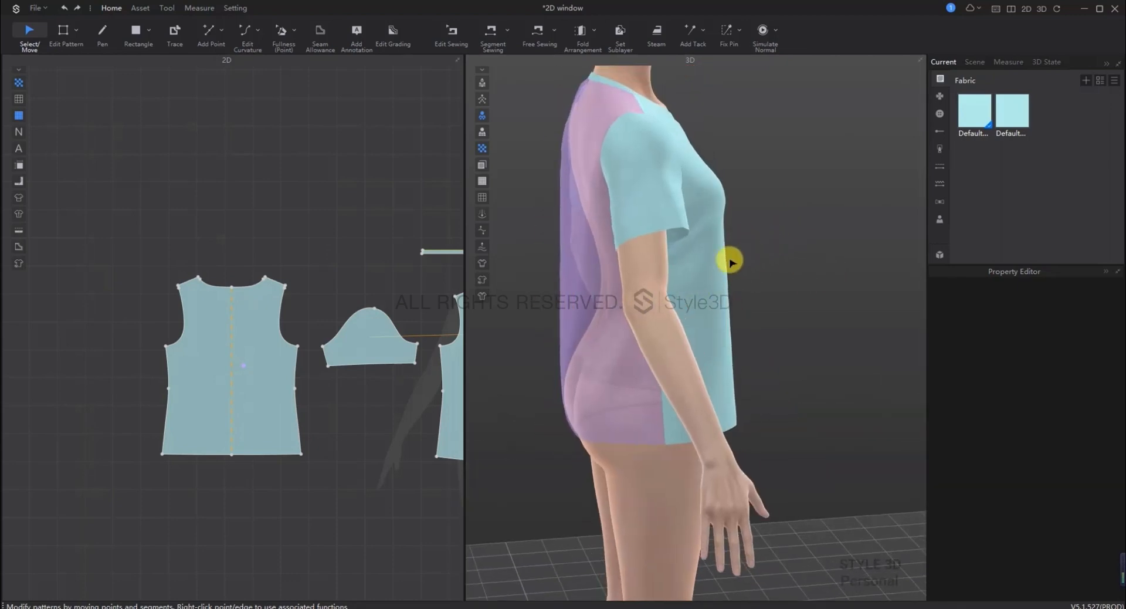
Freeze the back piece and deselect it
right_click(254, 397)
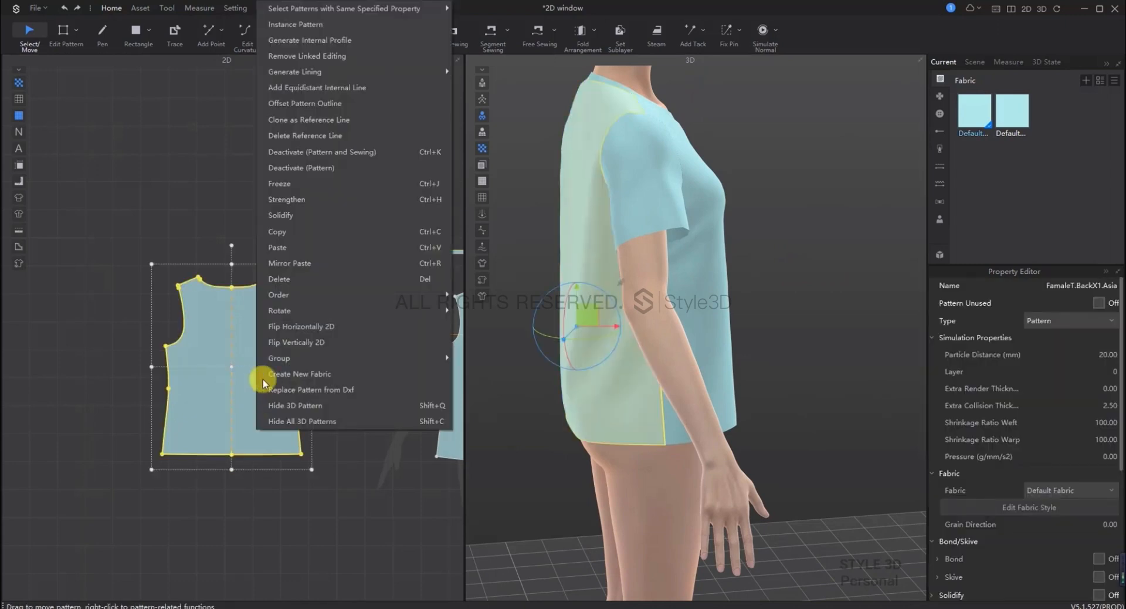
left_click(308, 177)
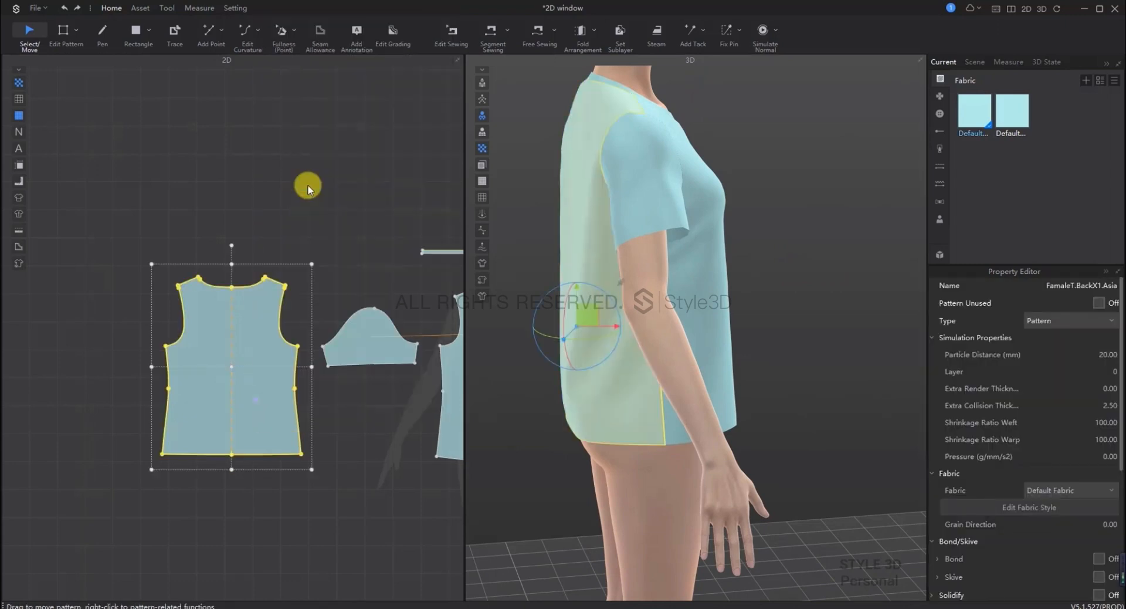
left_click(332, 476)
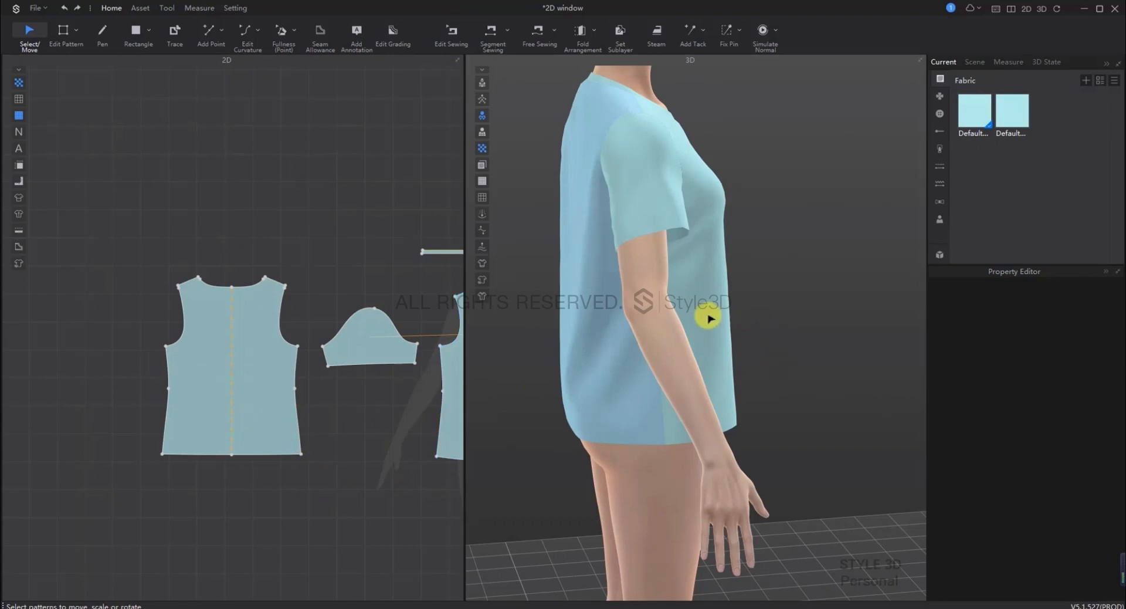
Simulate the garment and tug at the front and frozen back pieces near the side hem to test the freeze
scroll(763, 317, "up", 2)
right_click_drag(771, 316, 729, 317)
left_click(573, 304)
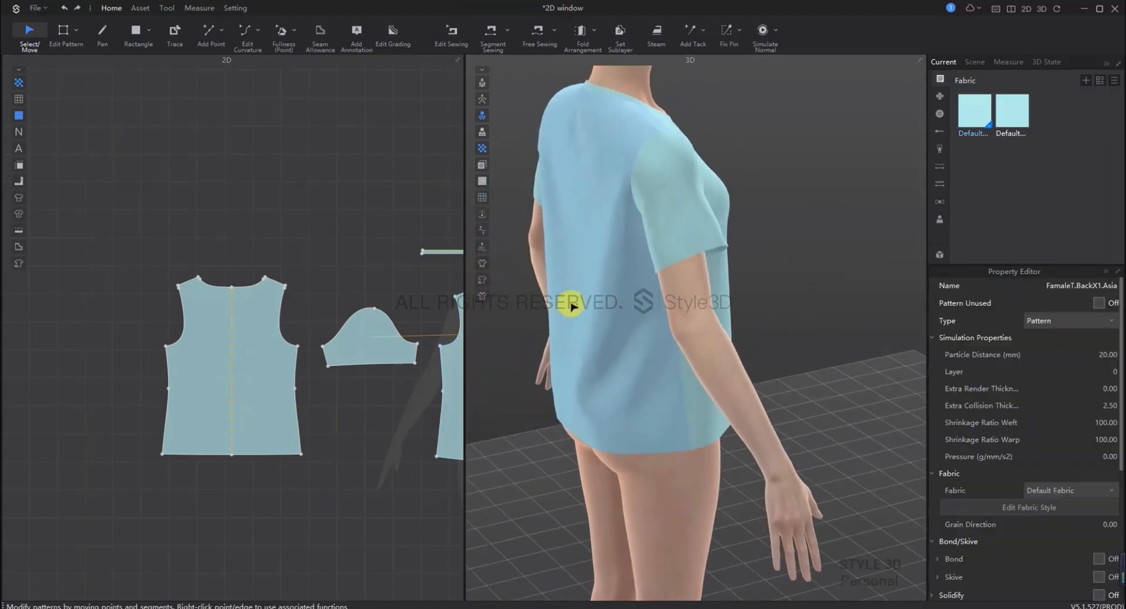
right_click(771, 234)
left_click(768, 171)
scroll(768, 172, "up", 4)
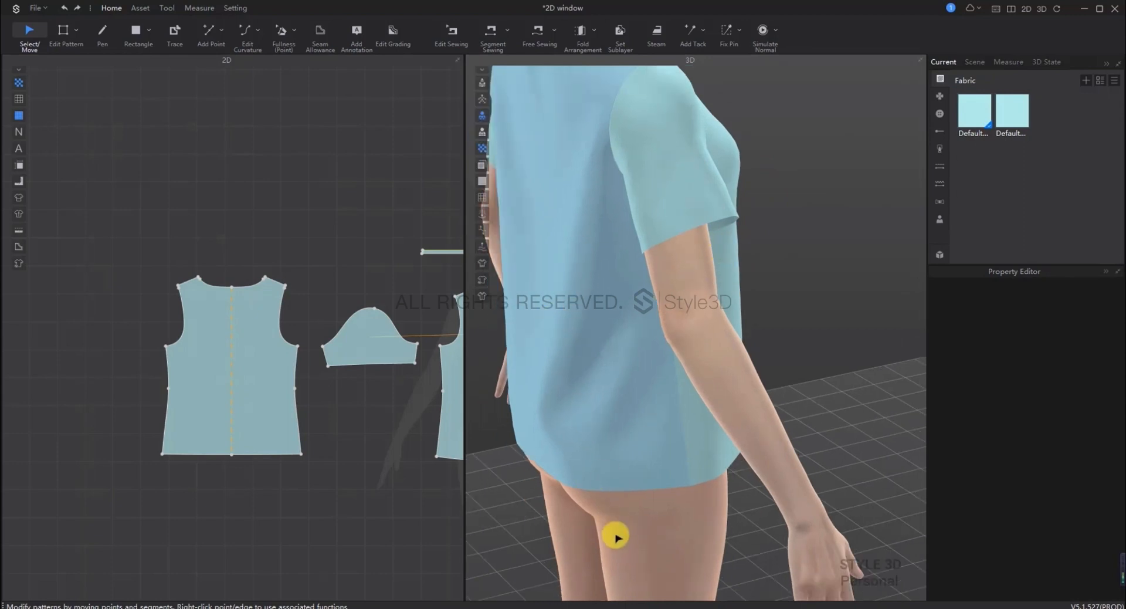
right_click_drag(611, 527, 731, 381)
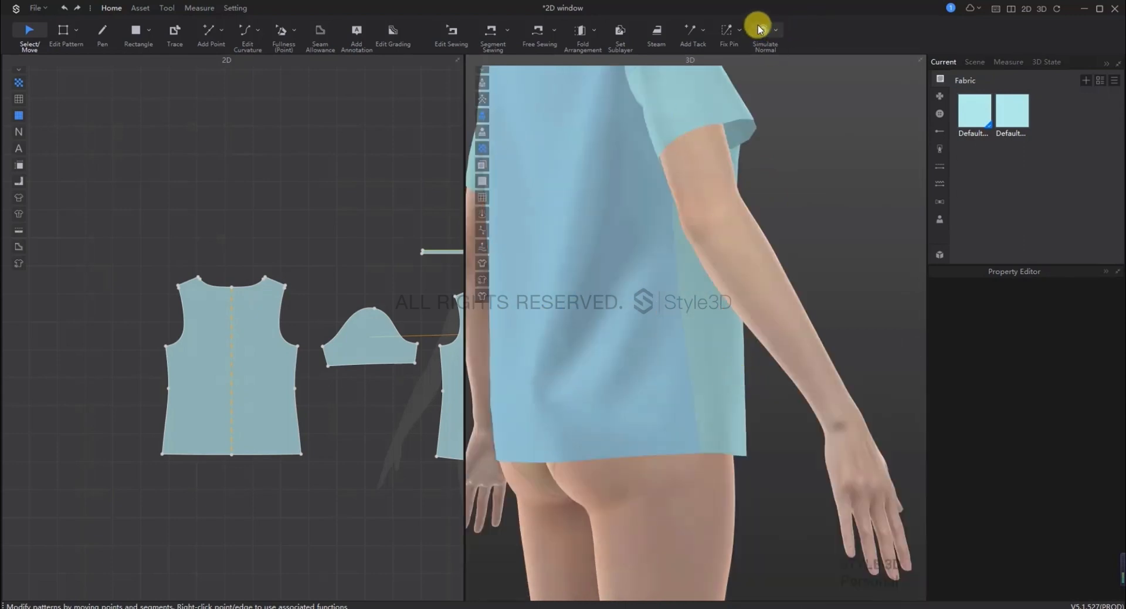
left_click(767, 40)
left_click(704, 385)
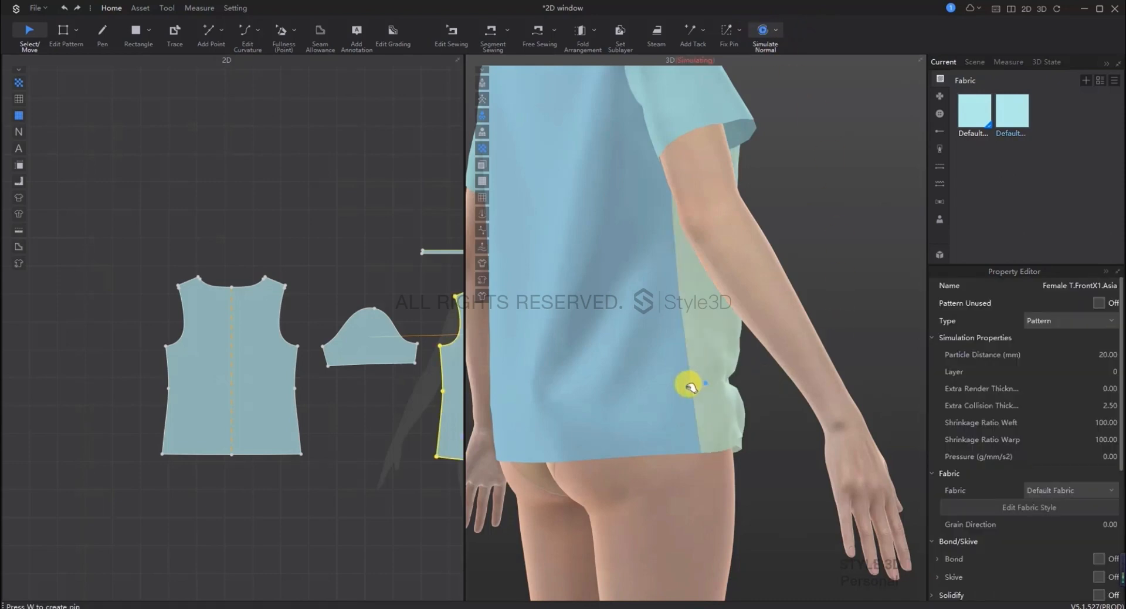
mouse_move(616, 396)
left_mouse_down()
mouse_move(510, 384)
mouse_move(593, 387)
mouse_move(760, 465)
left_mouse_up()
left_click(760, 465)
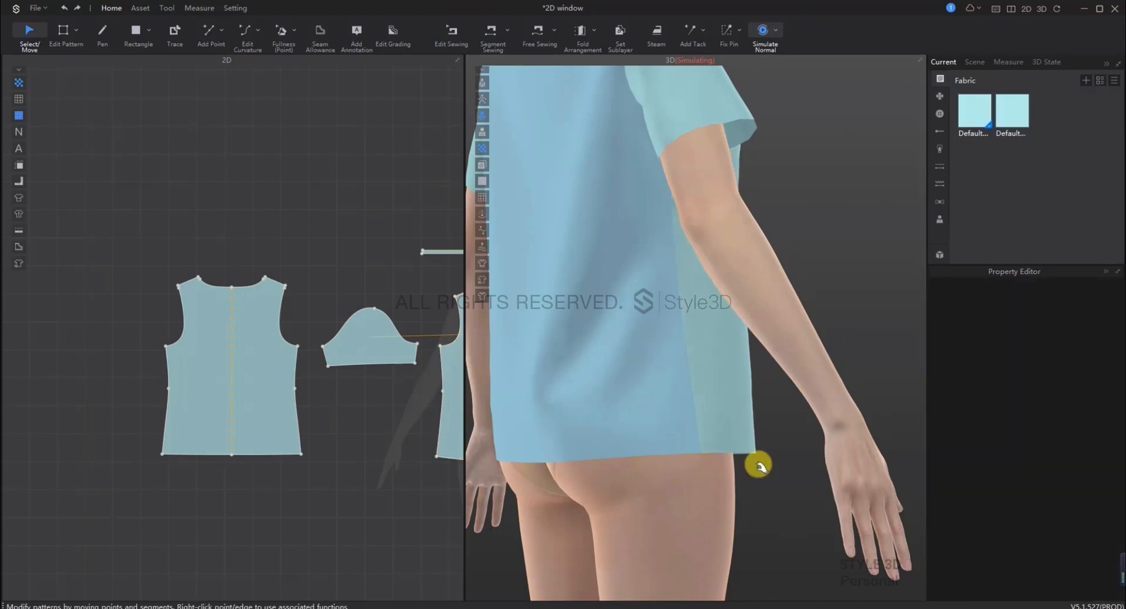
key("space")
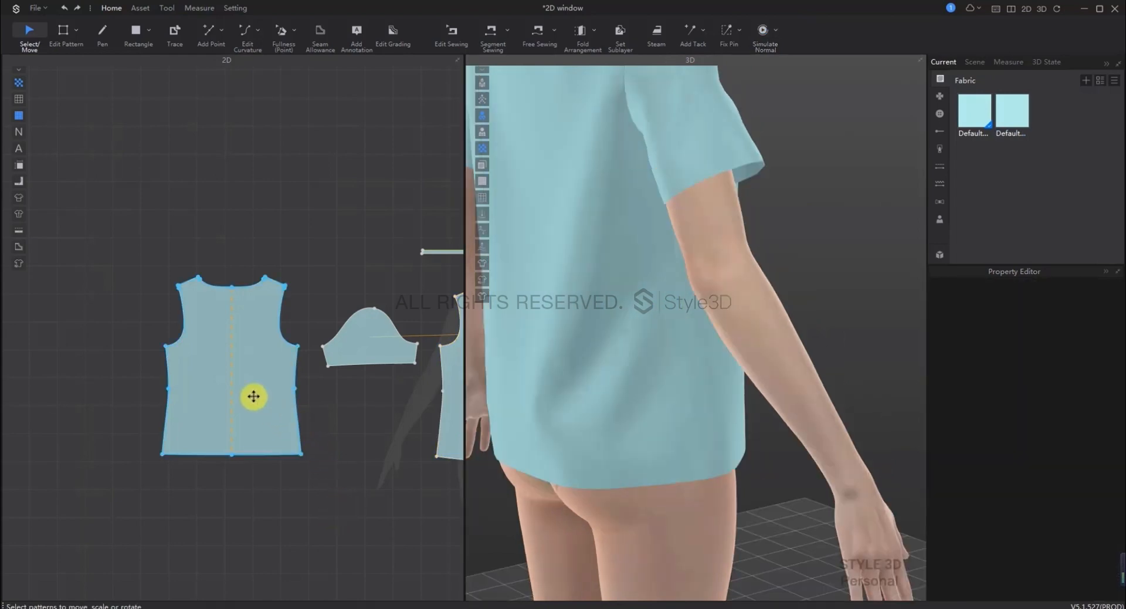
Strengthen the back piece and deselect it
left_click(248, 365)
right_click(249, 365)
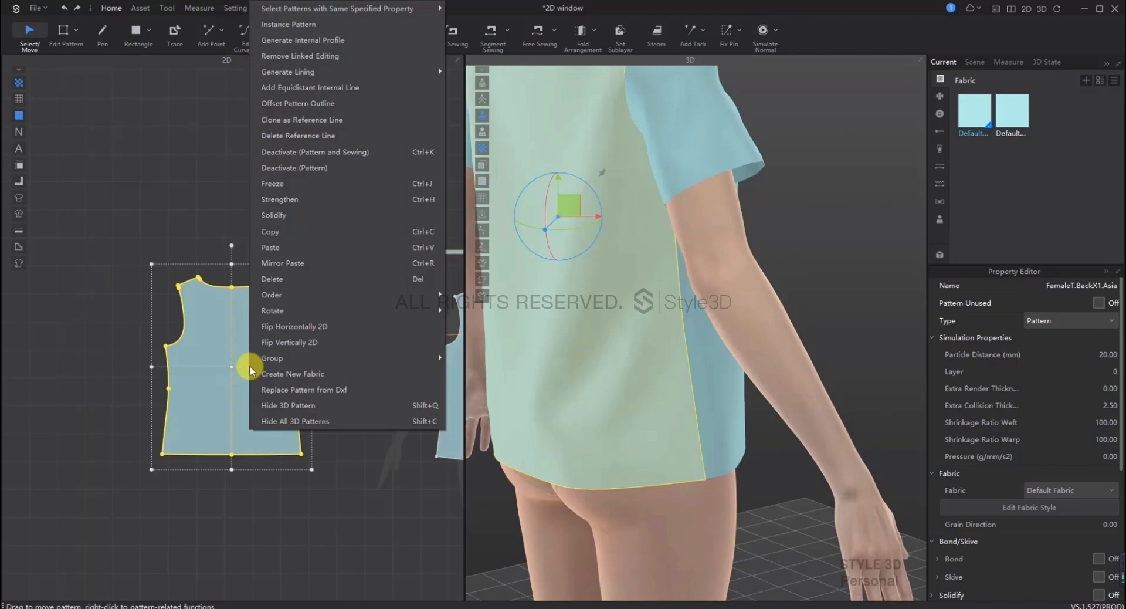
left_click(304, 187)
left_click(814, 254)
Simulate the garment with the strengthened back piece and examine its drape from both sides
right_click_drag(749, 276, 860, 280)
scroll(778, 260, "down", 4)
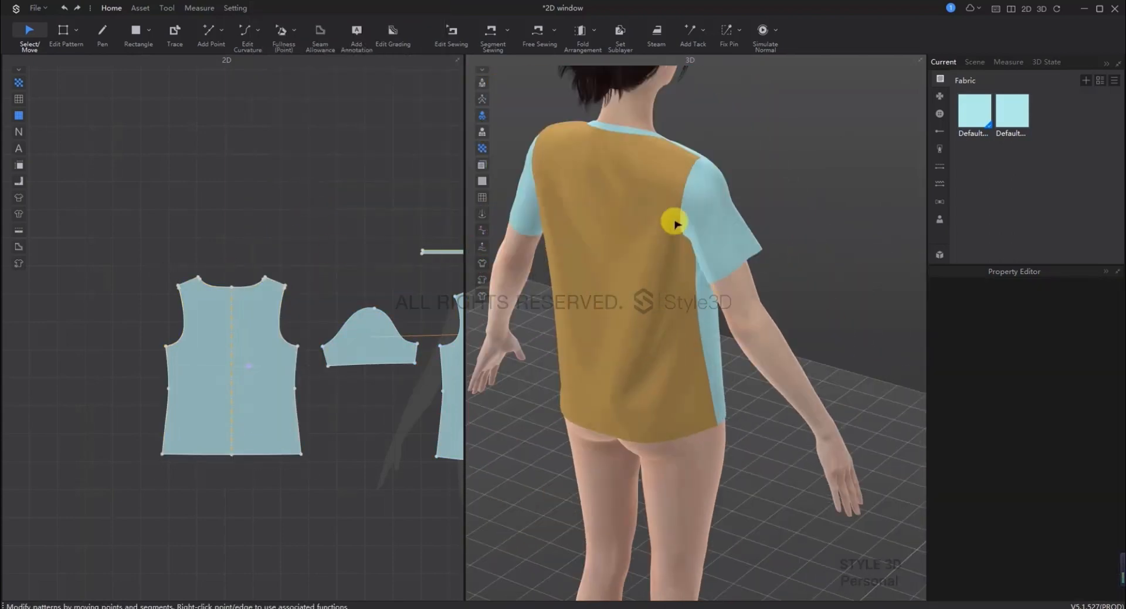
left_click(757, 35)
key("space")
right_click_drag(818, 230, 923, 212)
key("space")
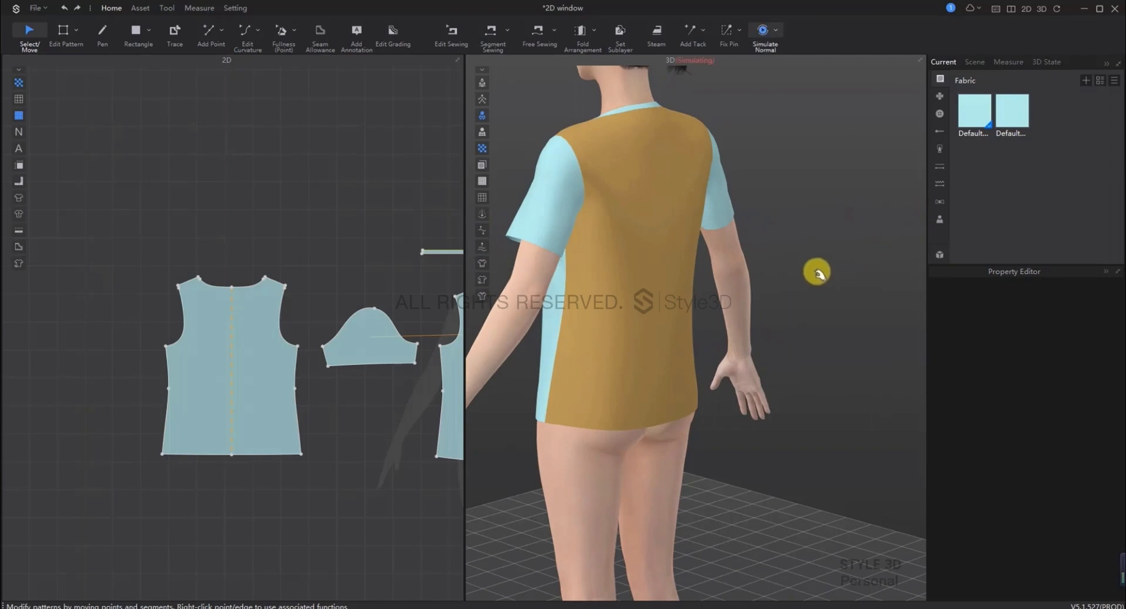
right_click_drag(816, 273, 644, 269)
key("space")
key("space")
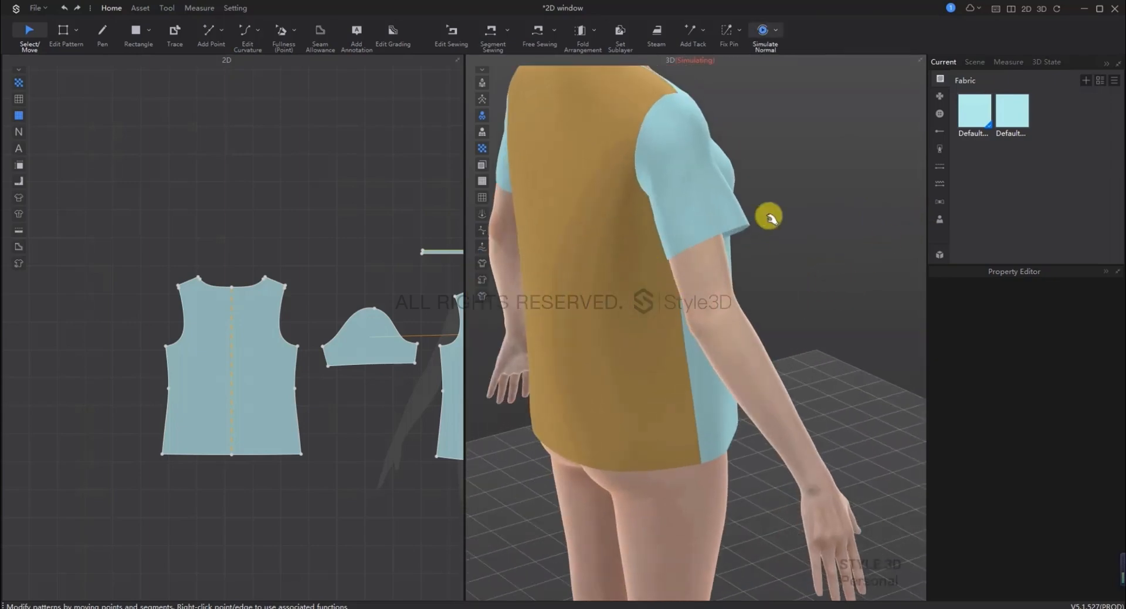
right_click_drag(769, 217, 786, 219)
key("space")
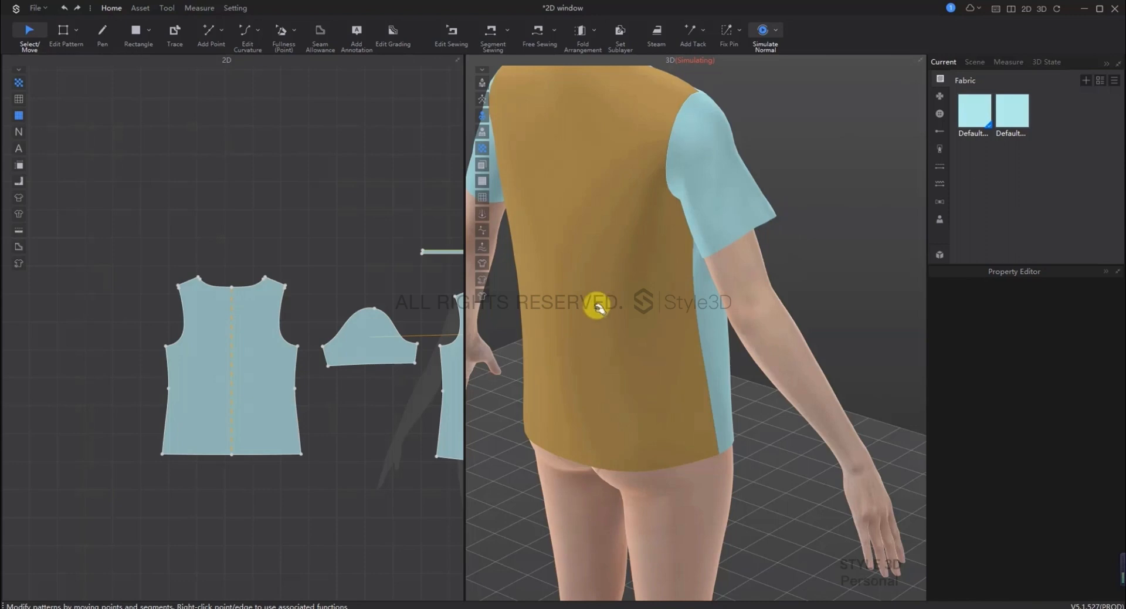
Tug at the strengthened back piece during simulation and check the shirt from the side
left_click(576, 317)
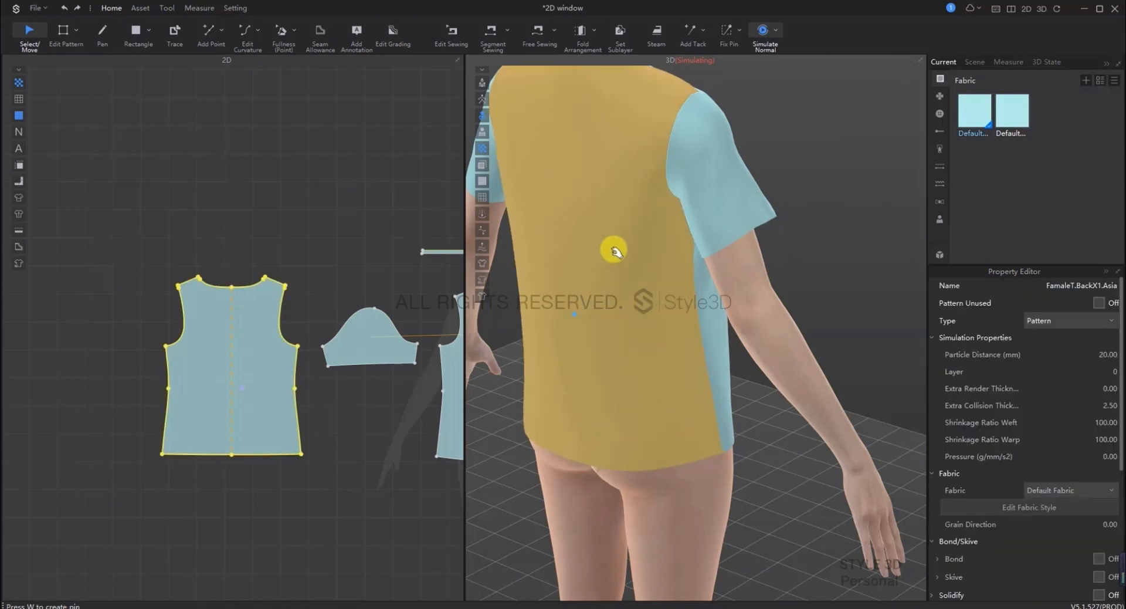
left_click_drag(610, 259, 674, 246)
right_click_drag(781, 219, 736, 224)
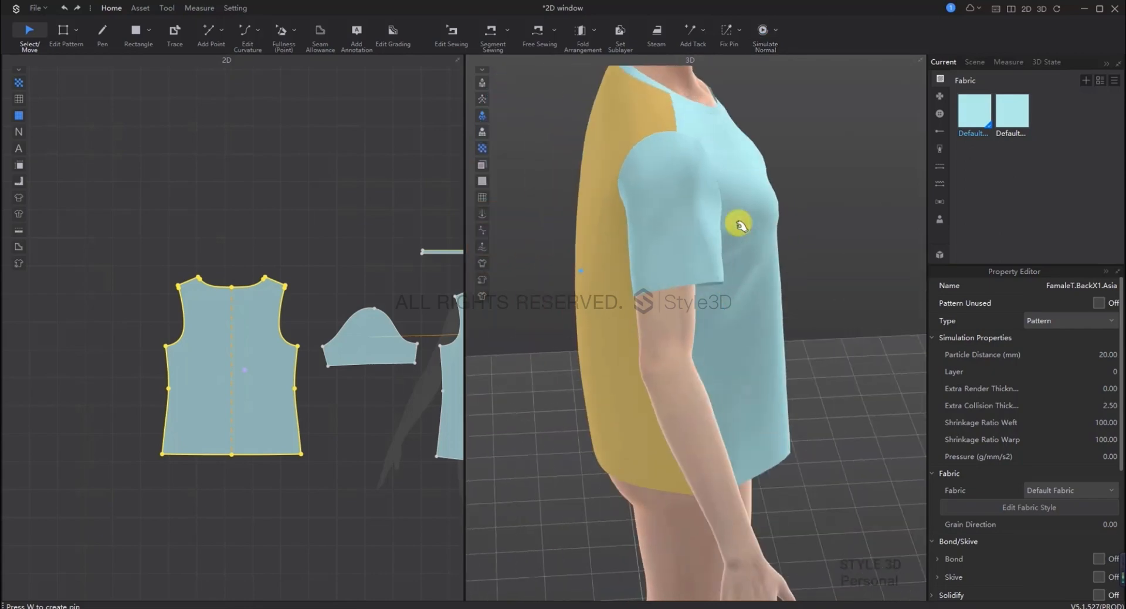
Finish the tug test on the strengthened back piece by stopping the simulation and removing its strengthening
left_click_drag(593, 276, 577, 281)
key("space")
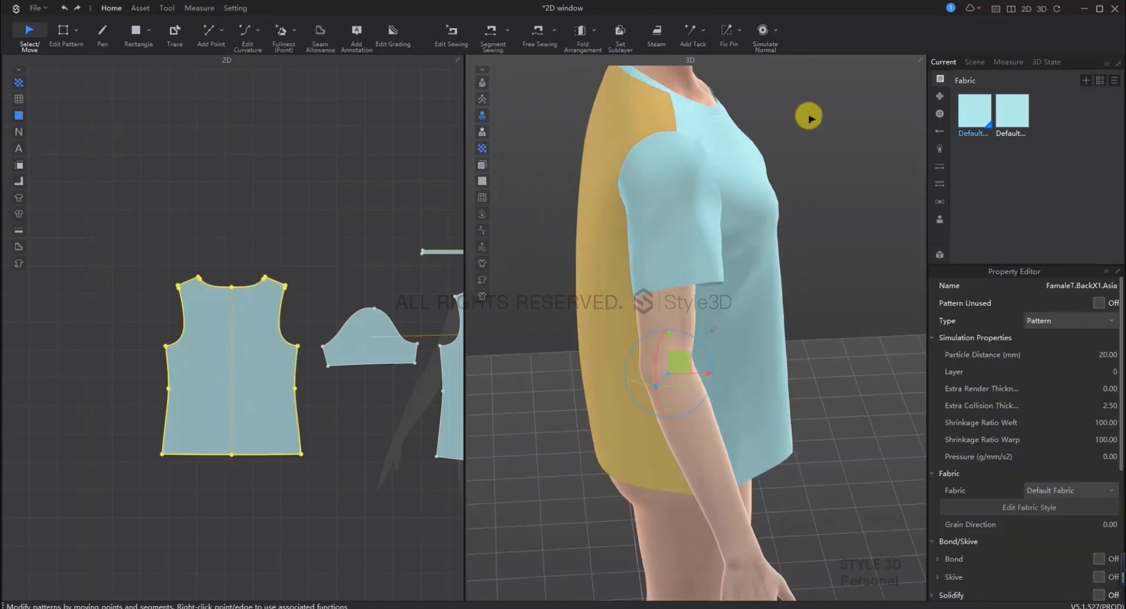
left_click(808, 116)
left_click(299, 335)
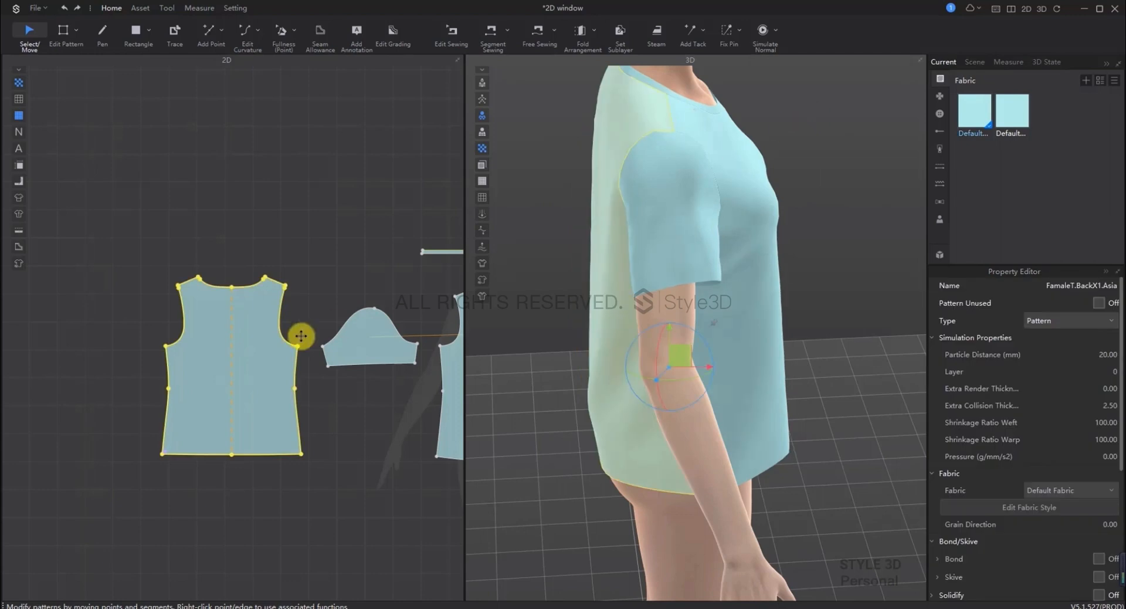
left_click(340, 485)
Solidify the back piece and deselect it
left_click(232, 327)
right_click(230, 325)
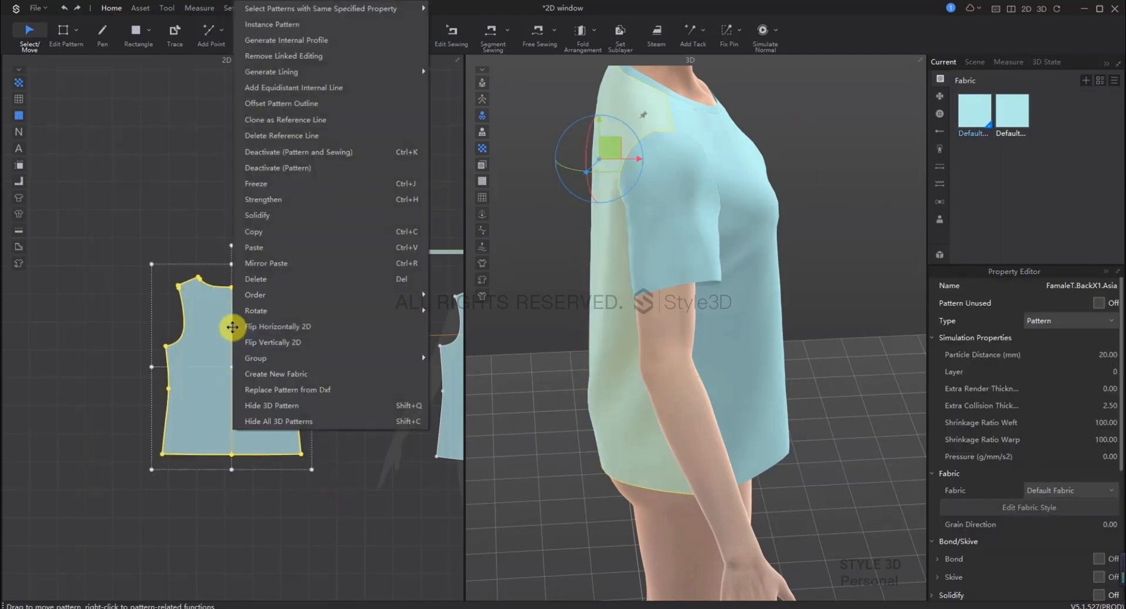
left_click(279, 217)
left_click(844, 404)
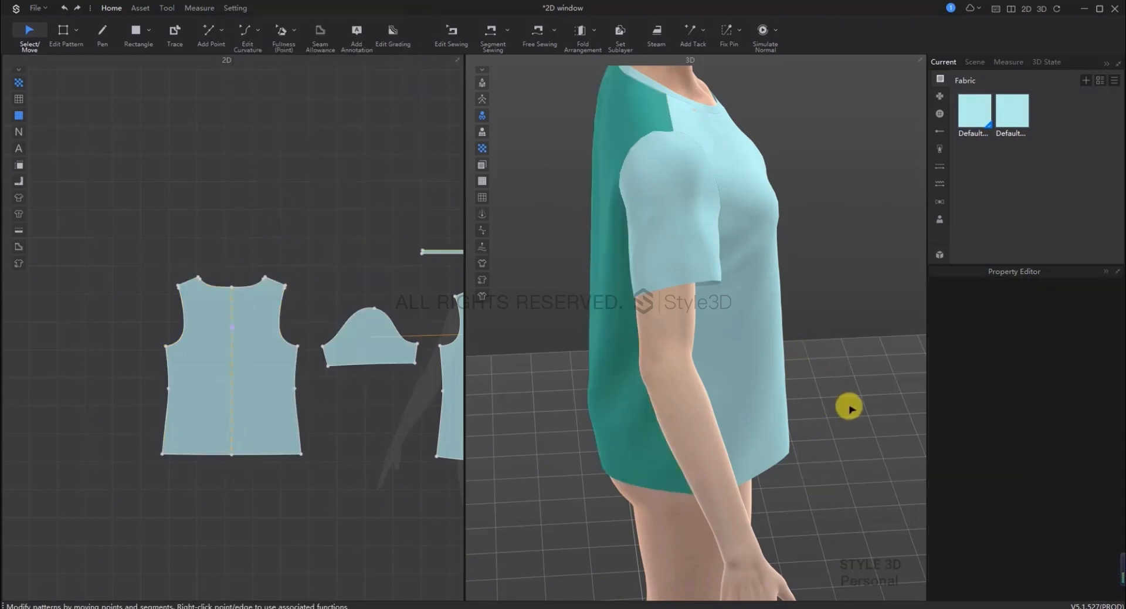
Simulate the garment and pull the middle of the back hem upward to crumple the fabric
right_click_drag(849, 407, 910, 397)
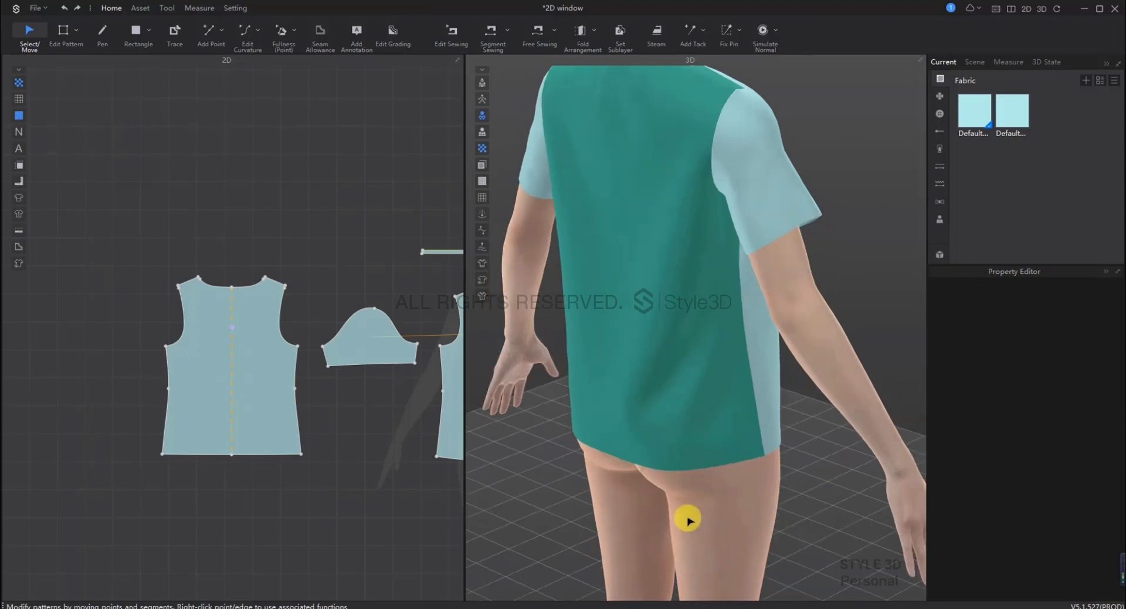
key("space")
left_click_drag(674, 380, 663, 326)
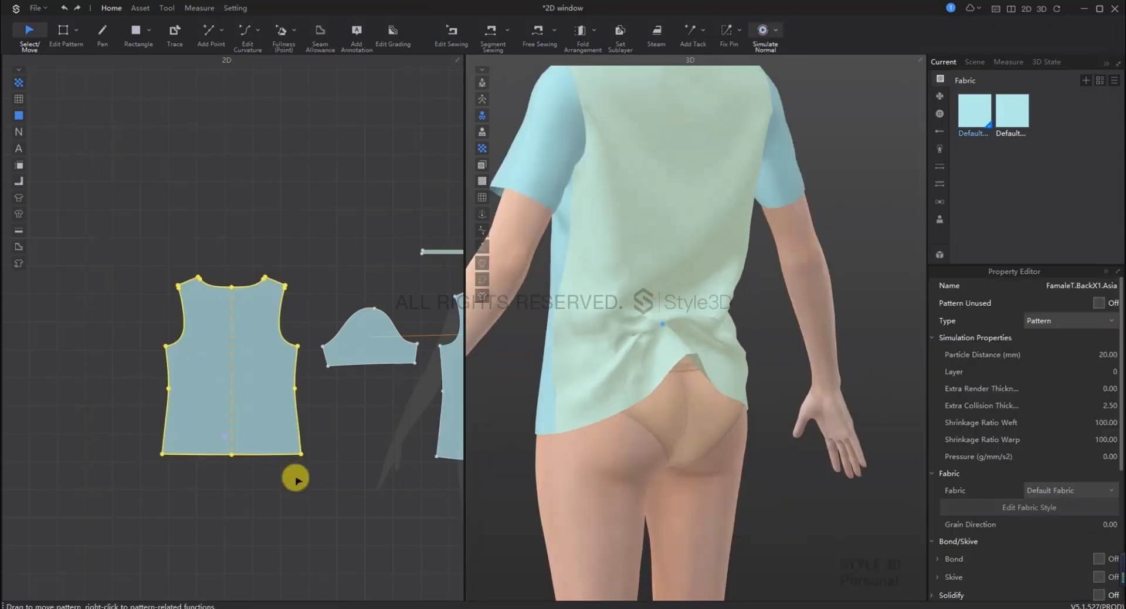
Solidify the crumpled back piece and examine its folds from several sides during the simulation
left_click(234, 330)
right_click(244, 326)
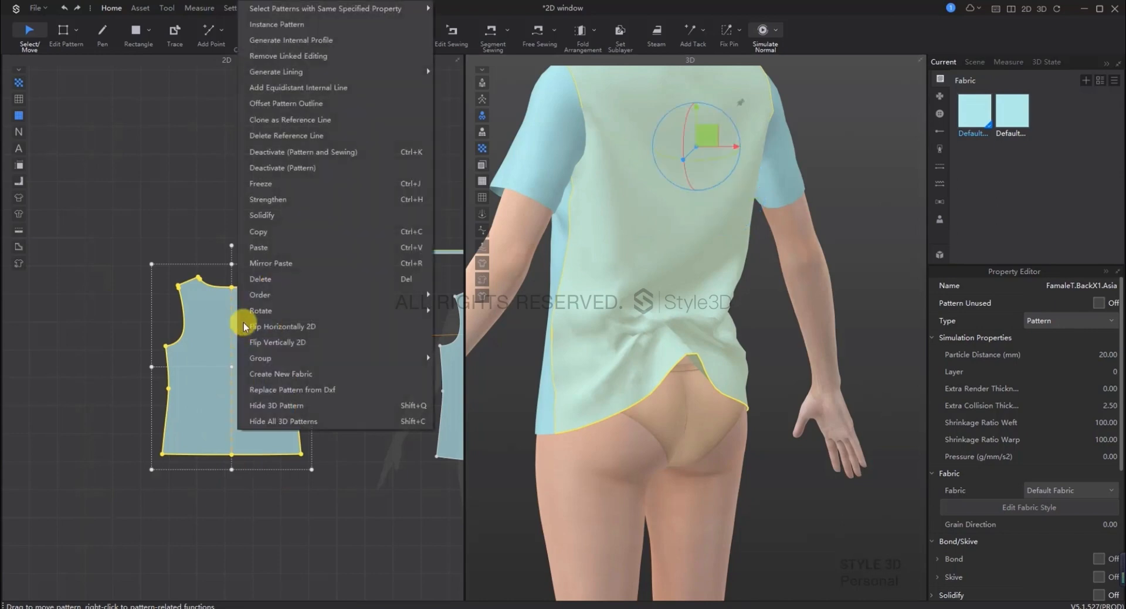
left_click(291, 215)
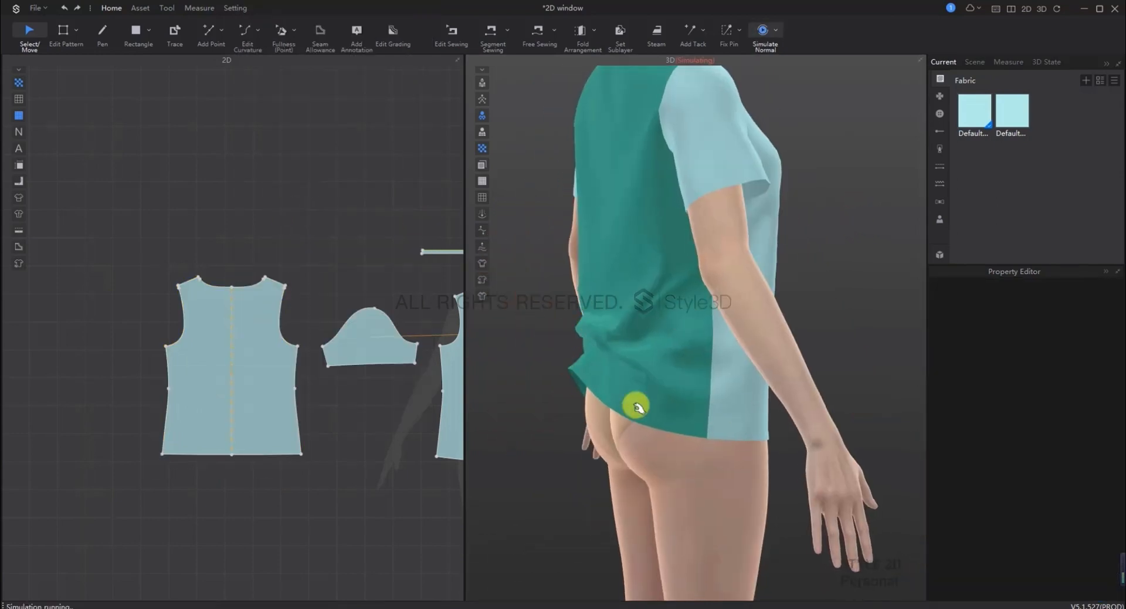
right_click_drag(678, 470, 661, 291)
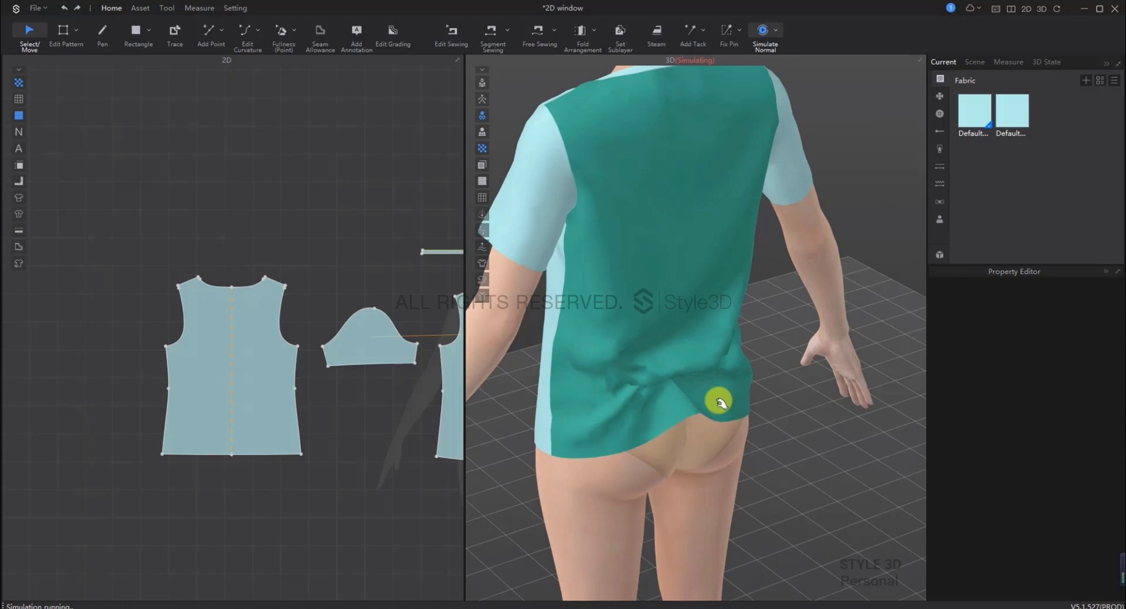
right_click_drag(788, 419, 733, 399)
Copy the back piece and paste the duplicate below the original in the 2D window
left_click(233, 396)
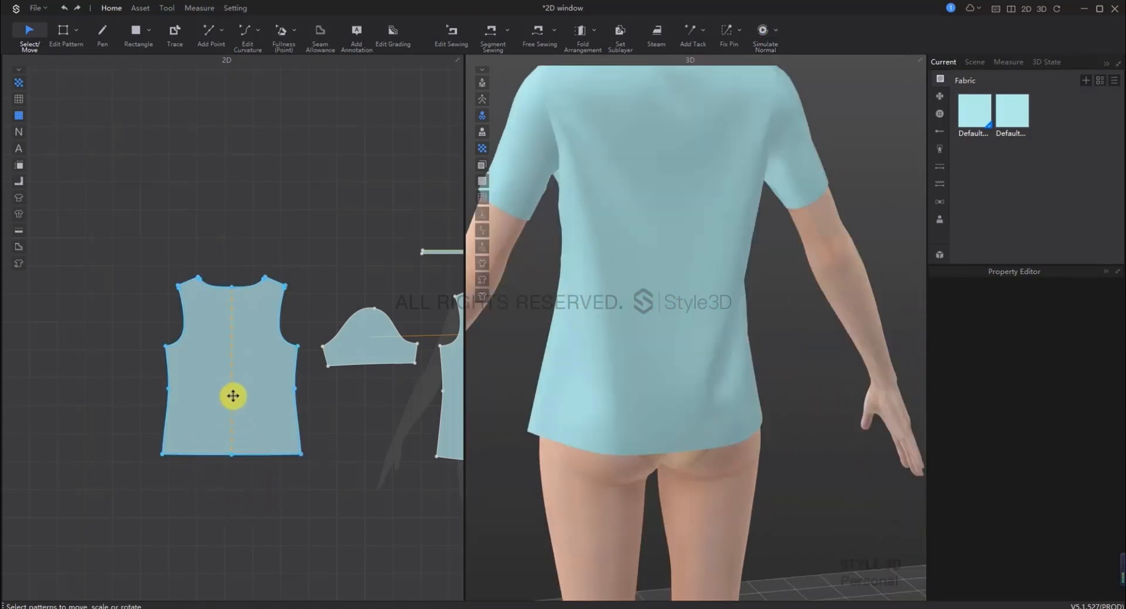
left_click(246, 357)
right_click(248, 357)
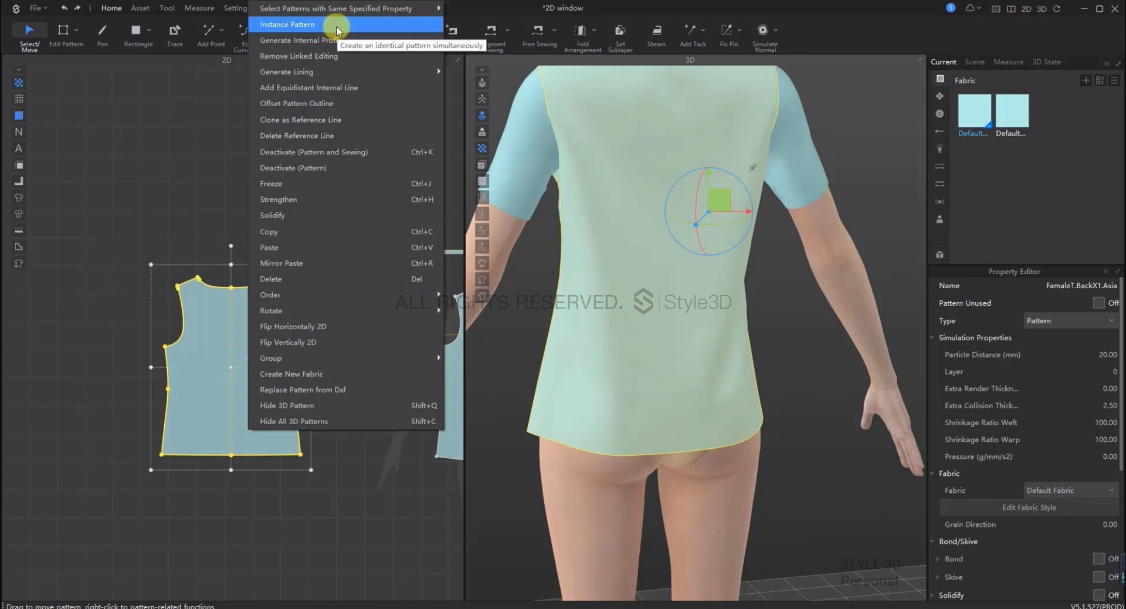
left_click(330, 232)
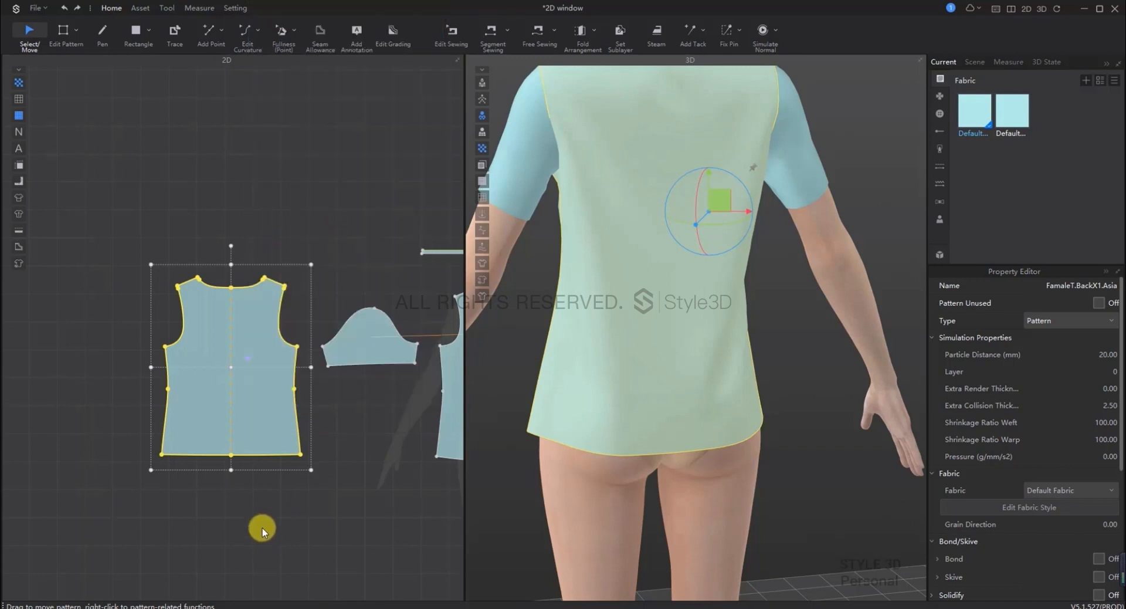
scroll(262, 528, "down", 3)
right_click(215, 553)
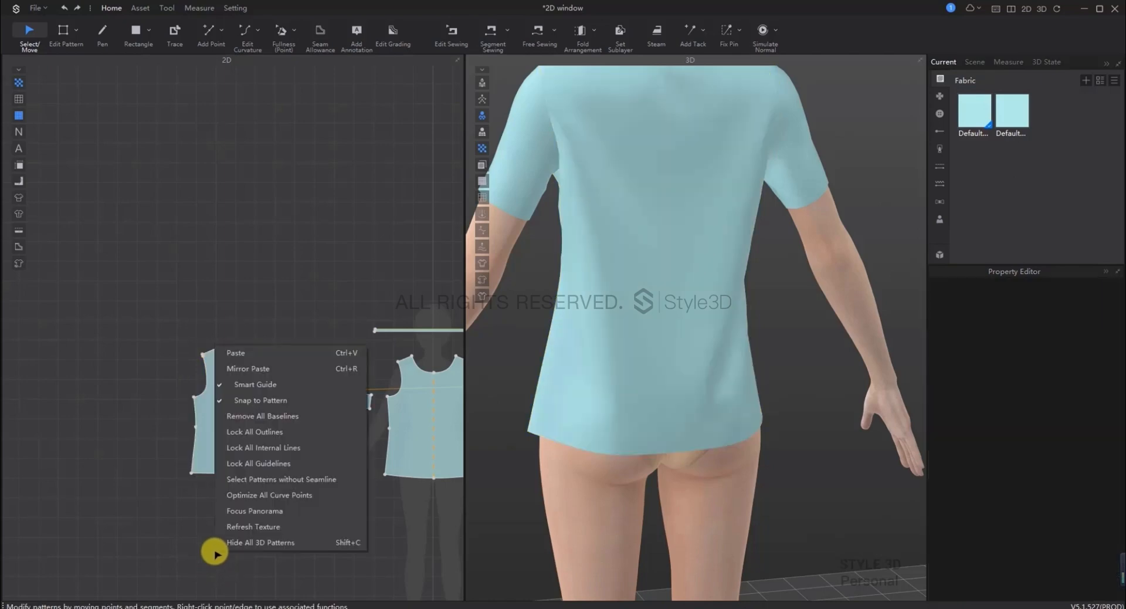
left_click_drag(280, 604, 285, 554)
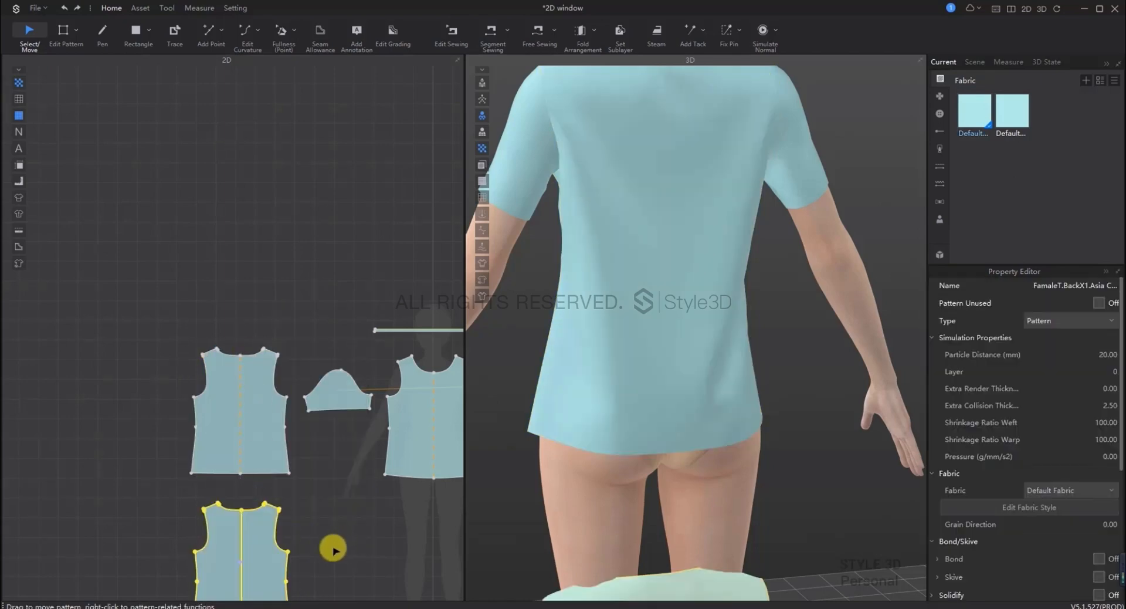
left_click(335, 545)
scroll(296, 419, "up", 5)
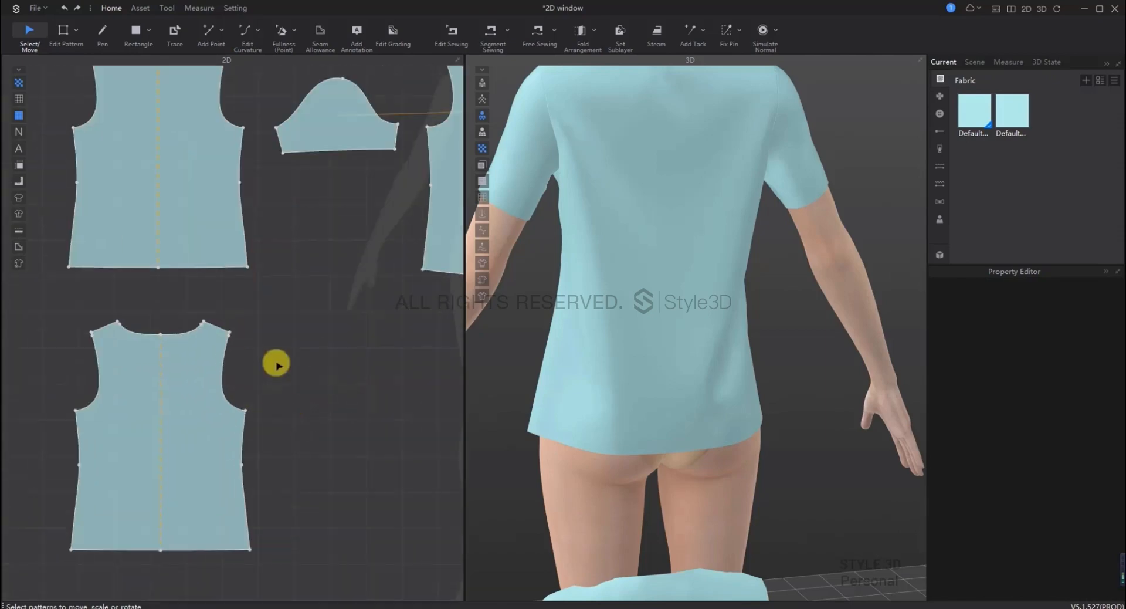
scroll(273, 360, "up", 1)
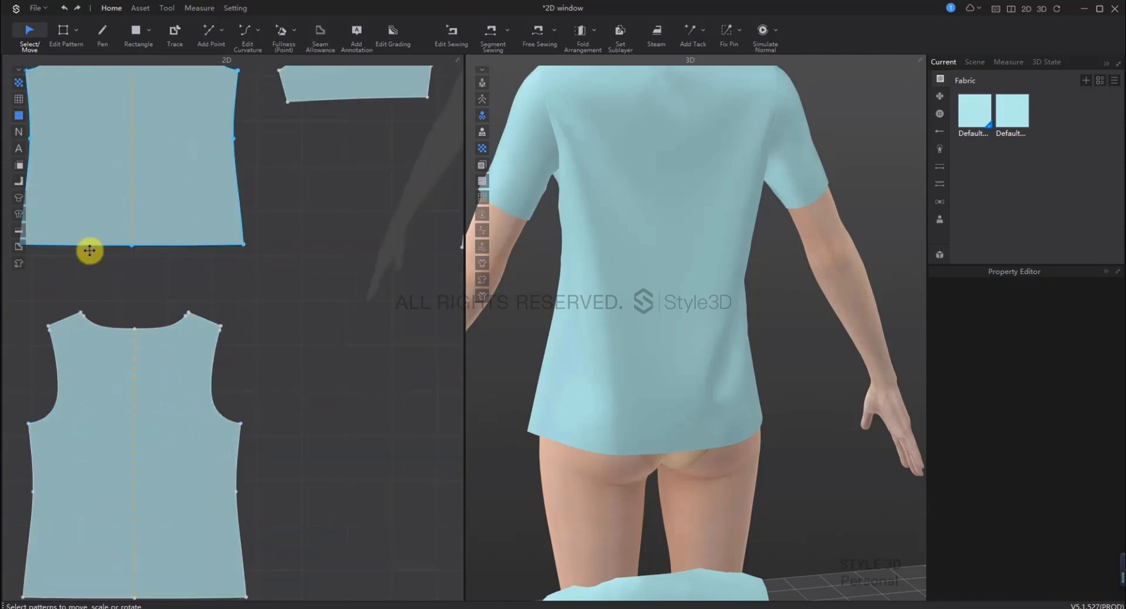
right_click(276, 334)
mouse_move(327, 294)
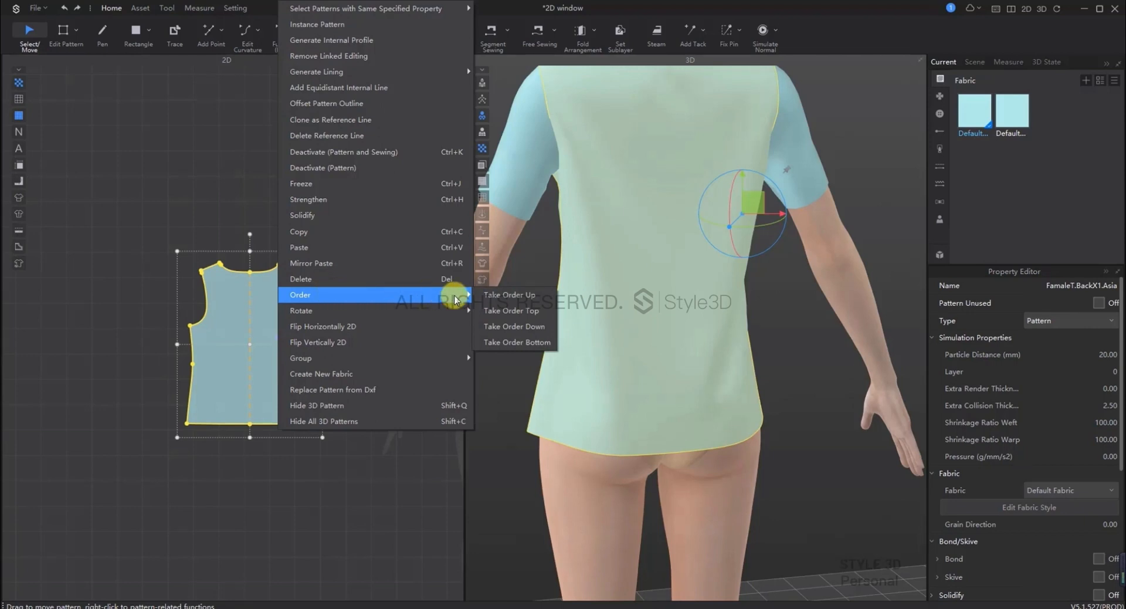
left_click(440, 475)
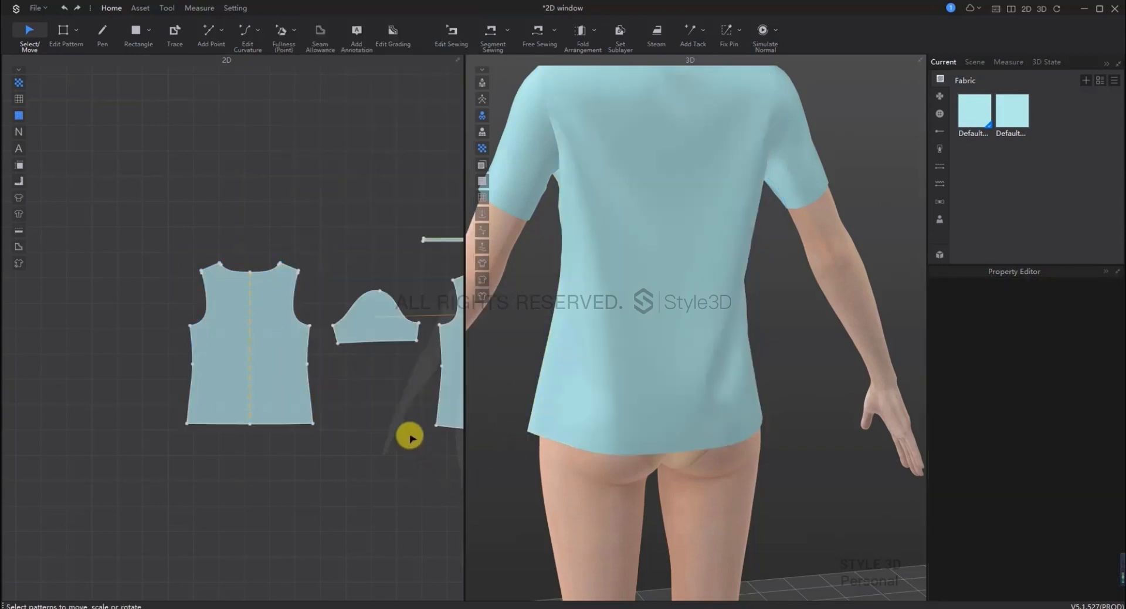
Move the sleeve so that it overlaps the back piece's armhole and hide the fabric texture in the 2D view
left_click(377, 315)
scroll(420, 271, "up", 8)
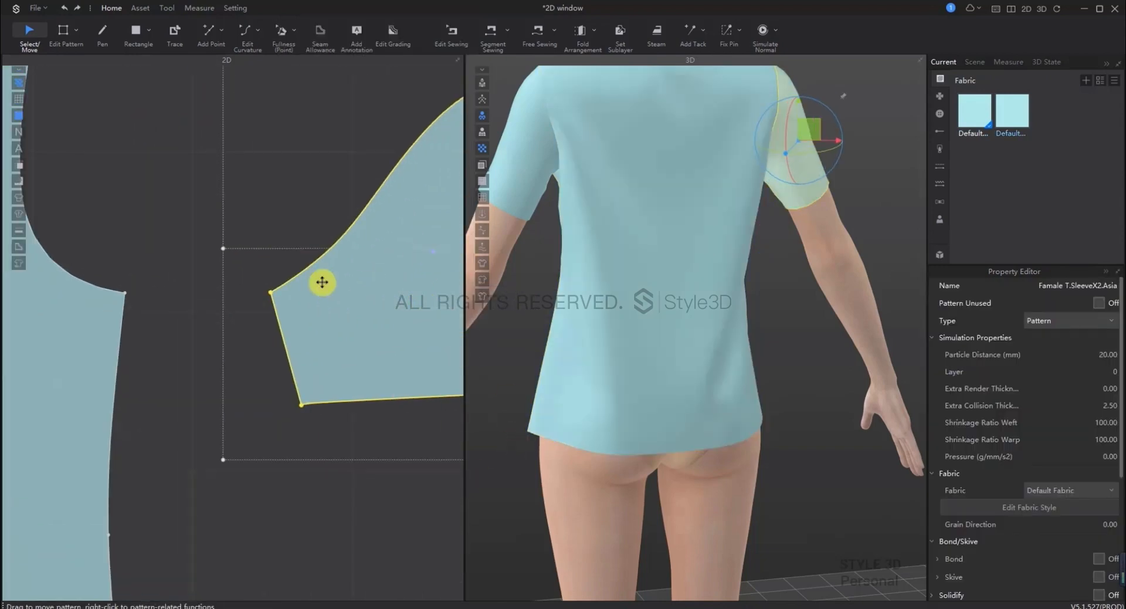
left_click(106, 171)
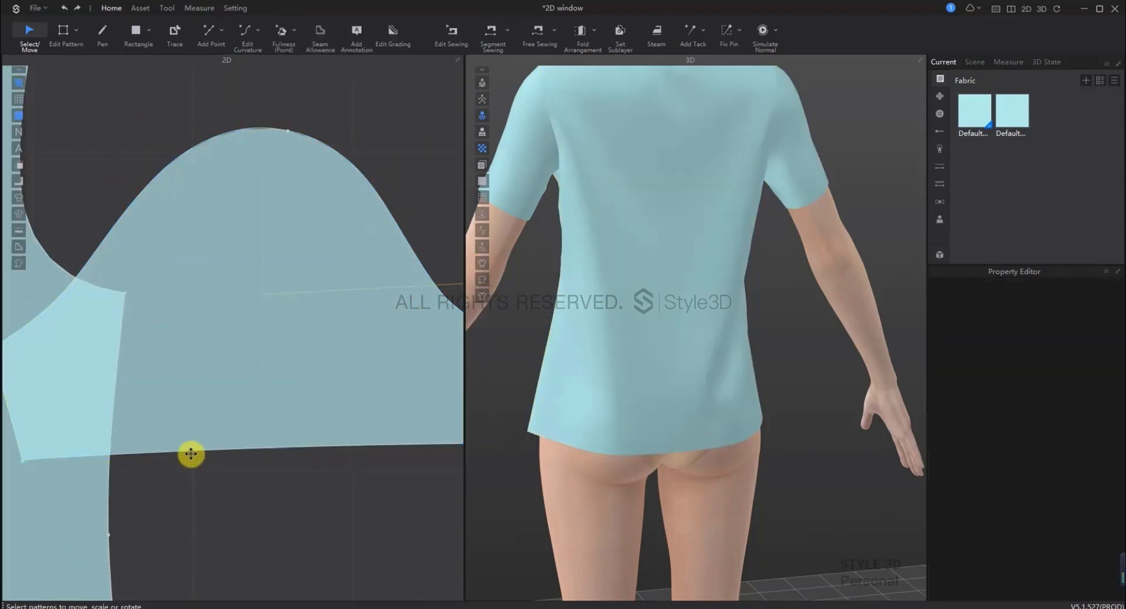
scroll(167, 393, "down", 2)
left_click(18, 82)
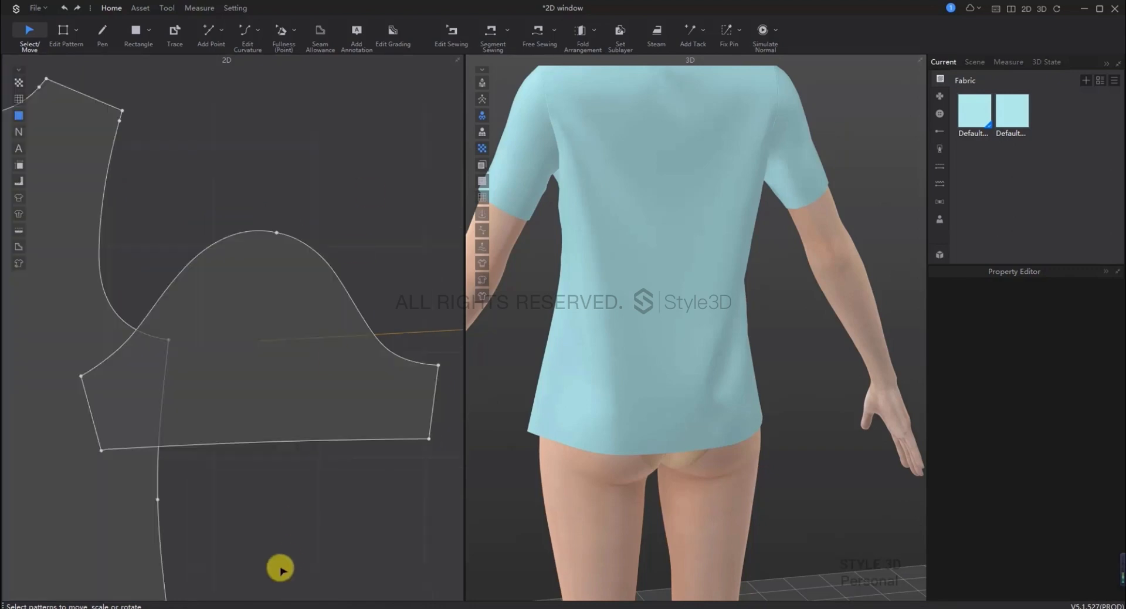
Send the sleeve behind the back piece with the Take Order Bottom option and deselect it
scroll(174, 551, "down", 2)
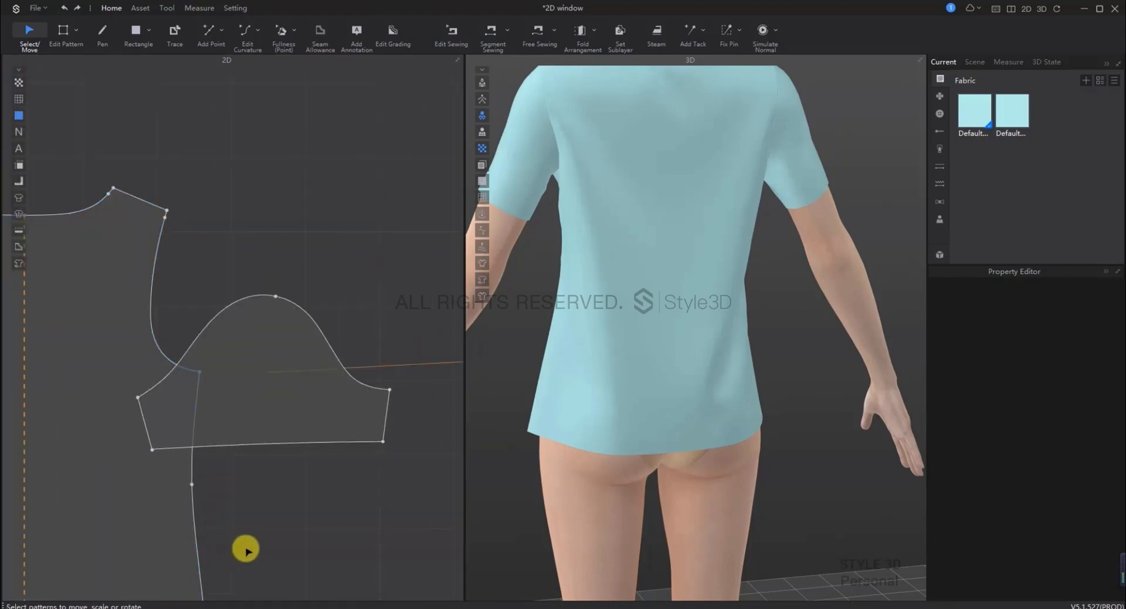
scroll(221, 521, "up", 2)
scroll(213, 481, "down", 3)
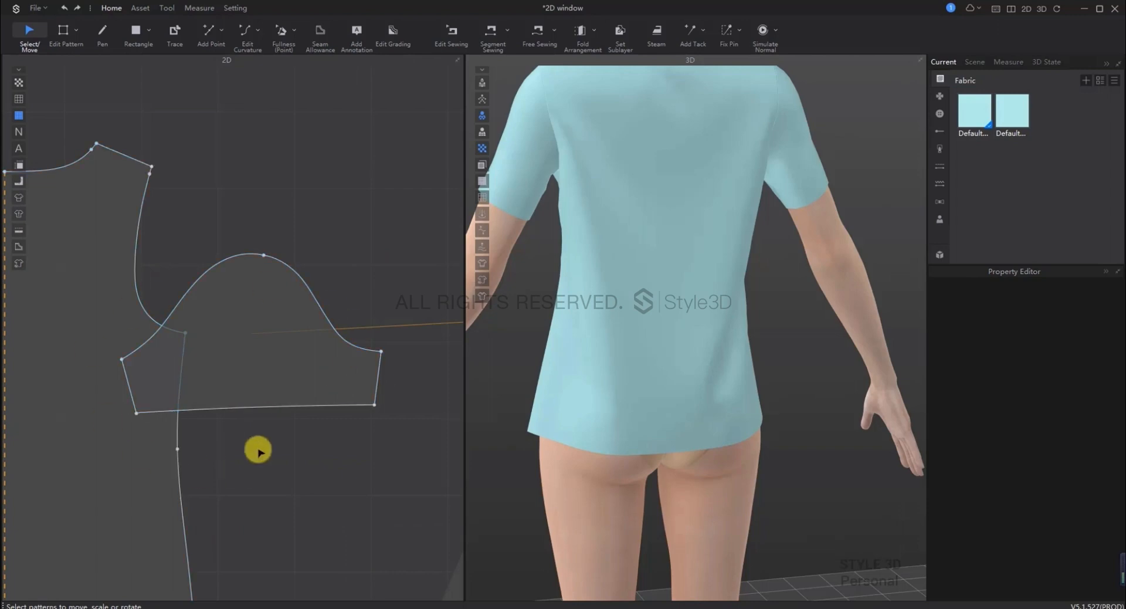
left_click(241, 319)
right_click(241, 316)
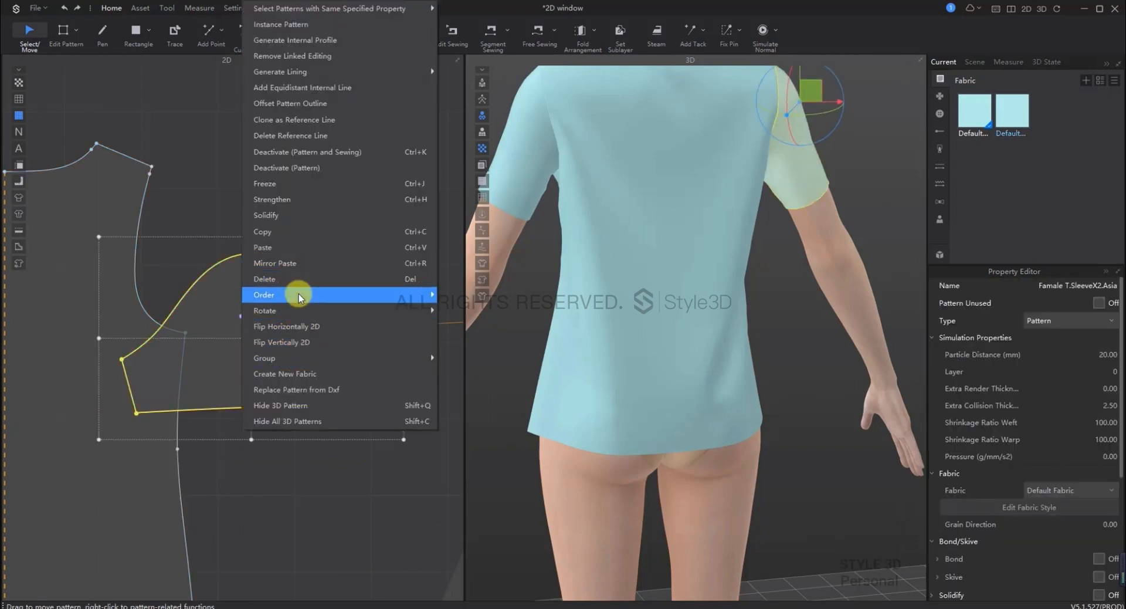
left_click(475, 339)
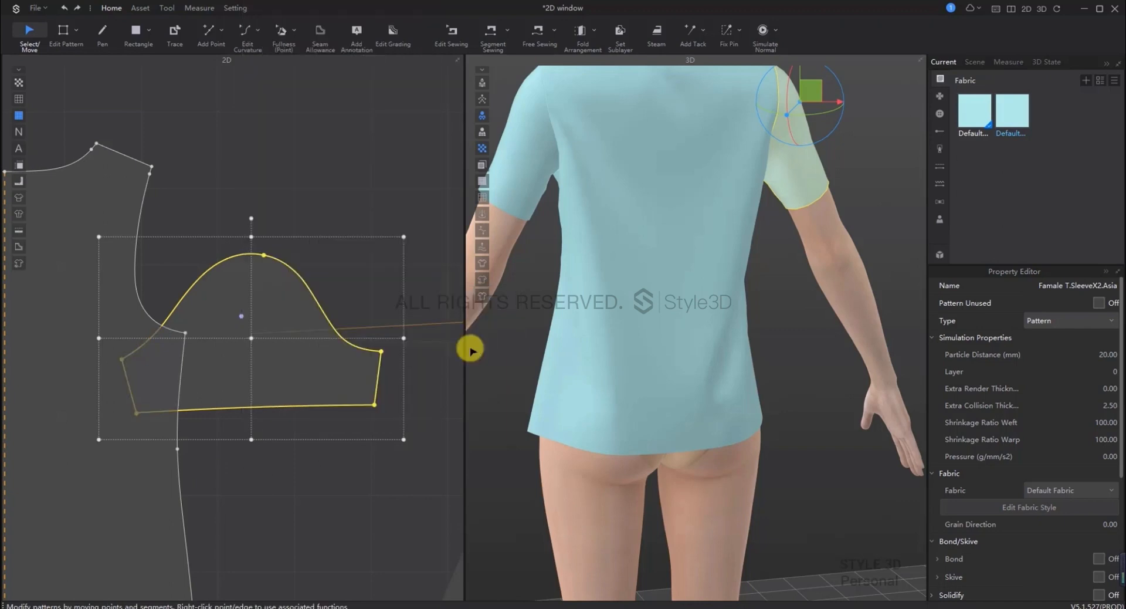
left_click(306, 554)
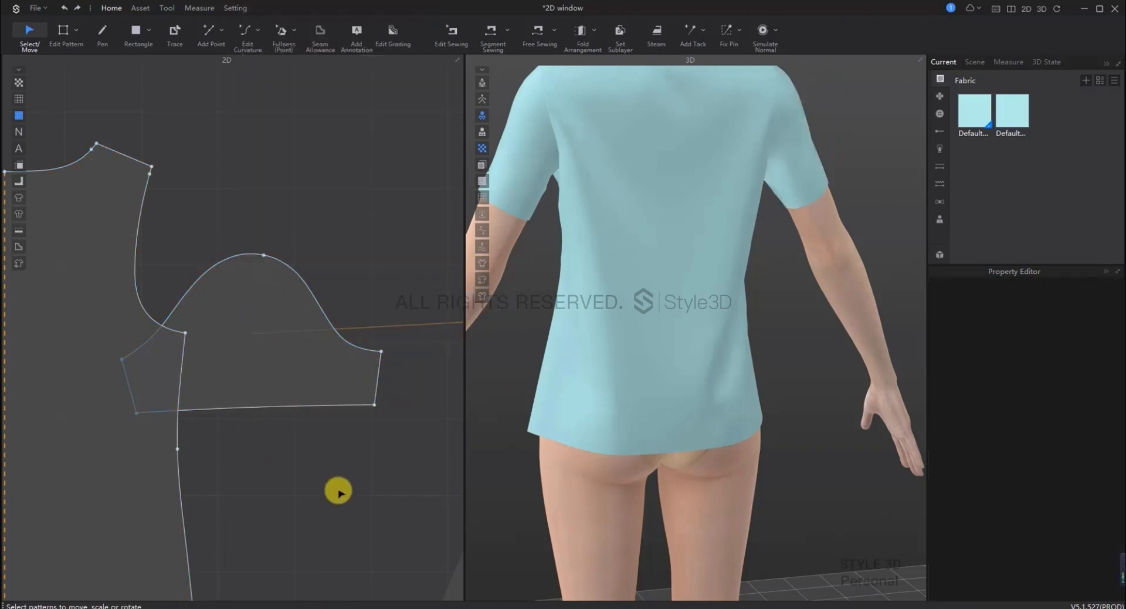
Rotate the back piece 45° counterclockwise in 2D and turn it freehand with its rotation handle
scroll(338, 491, "down", 3)
left_click(202, 375)
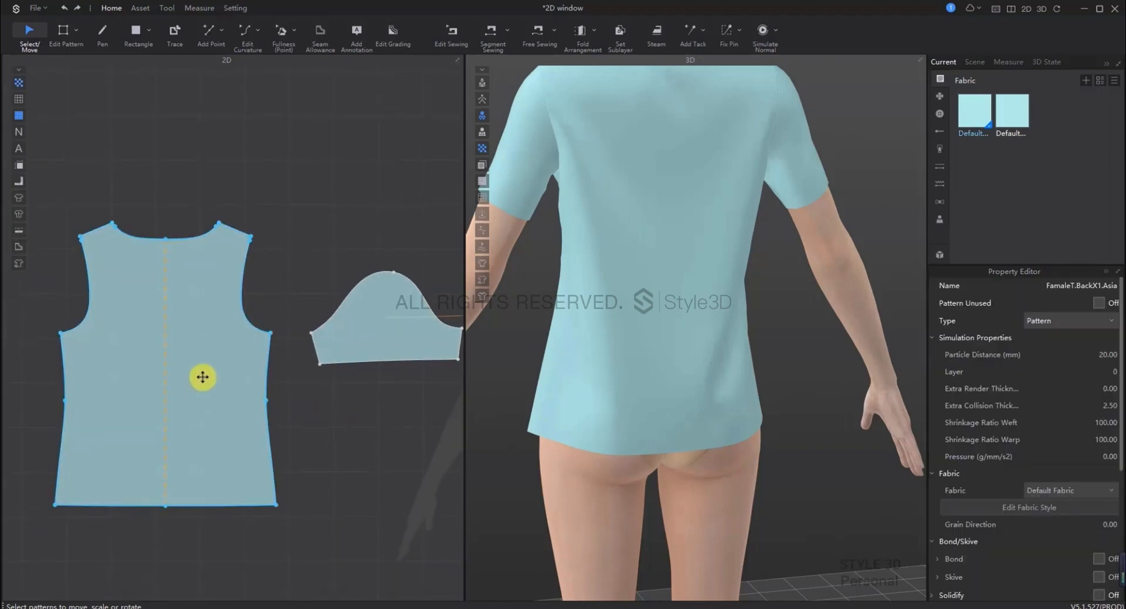
right_click(198, 365)
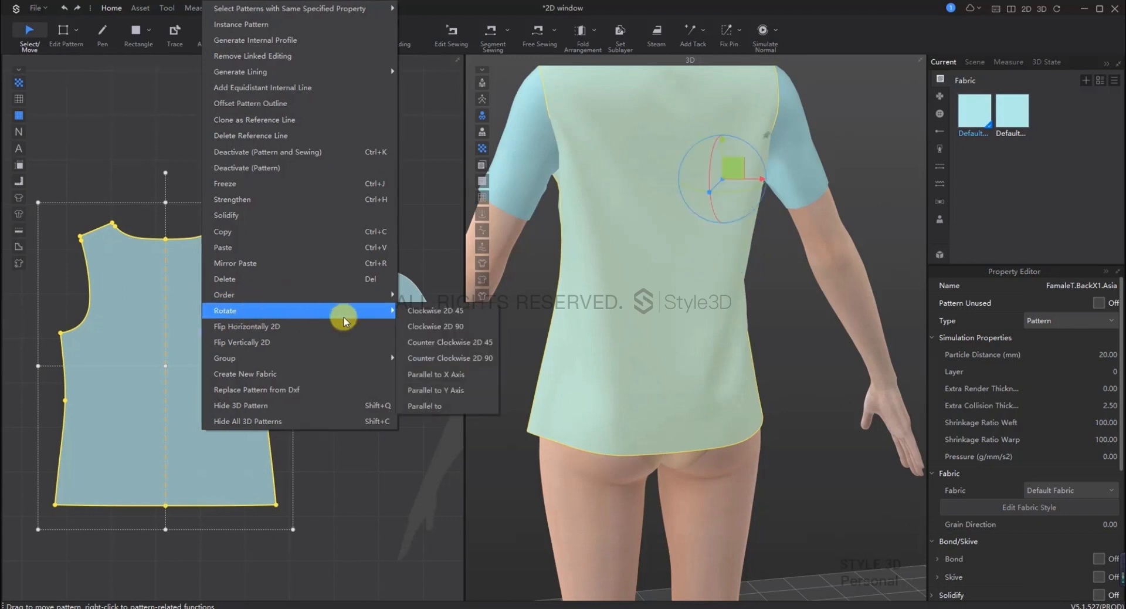
left_click(478, 346)
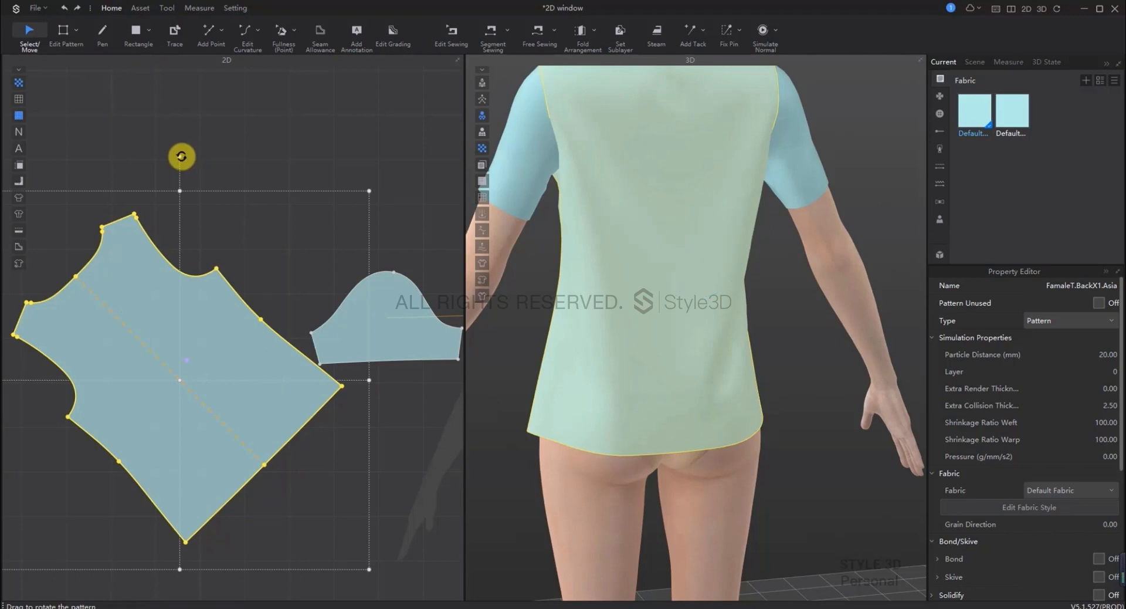
left_click_drag(181, 156, 241, 266)
left_click(270, 88)
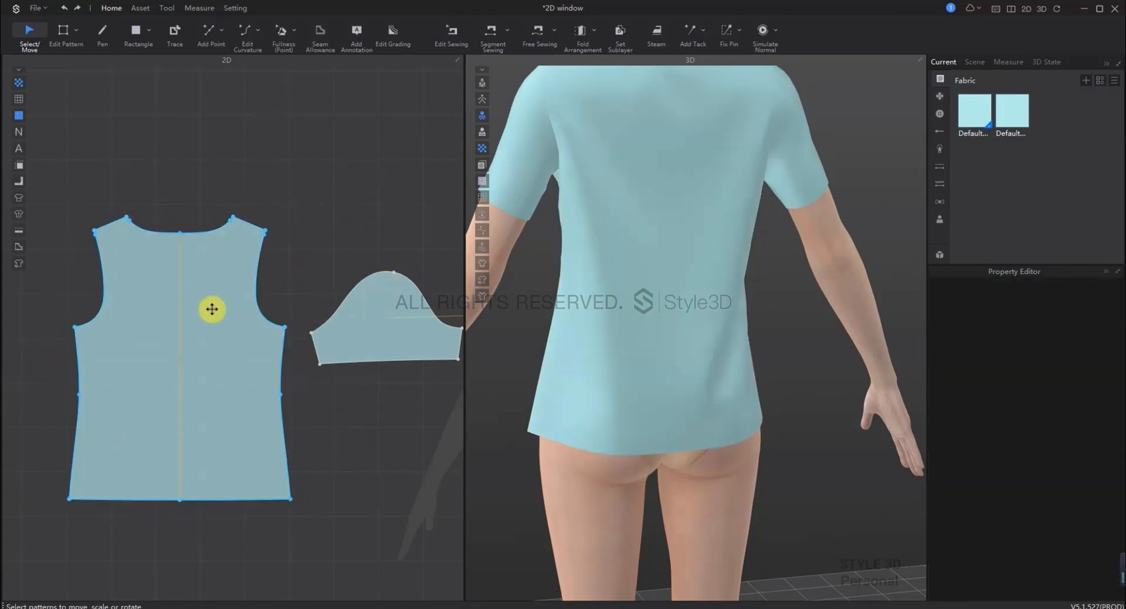
Rotate the back piece with Parallel to X Axis, using its vertical centre line as the reference line
right_click(211, 307)
mouse_move(246, 314)
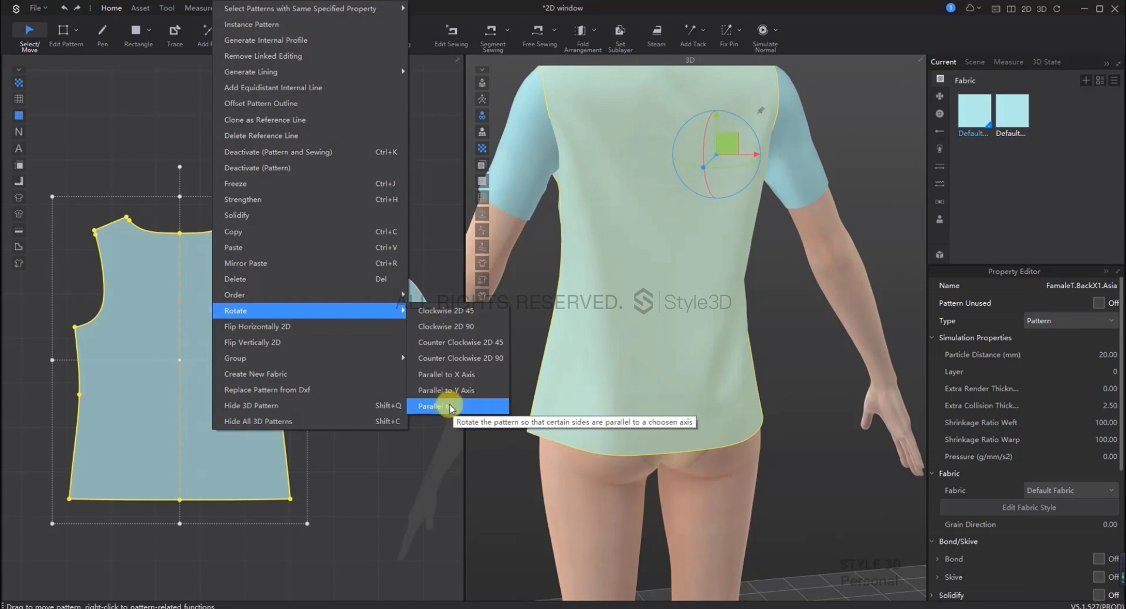
left_click(461, 375)
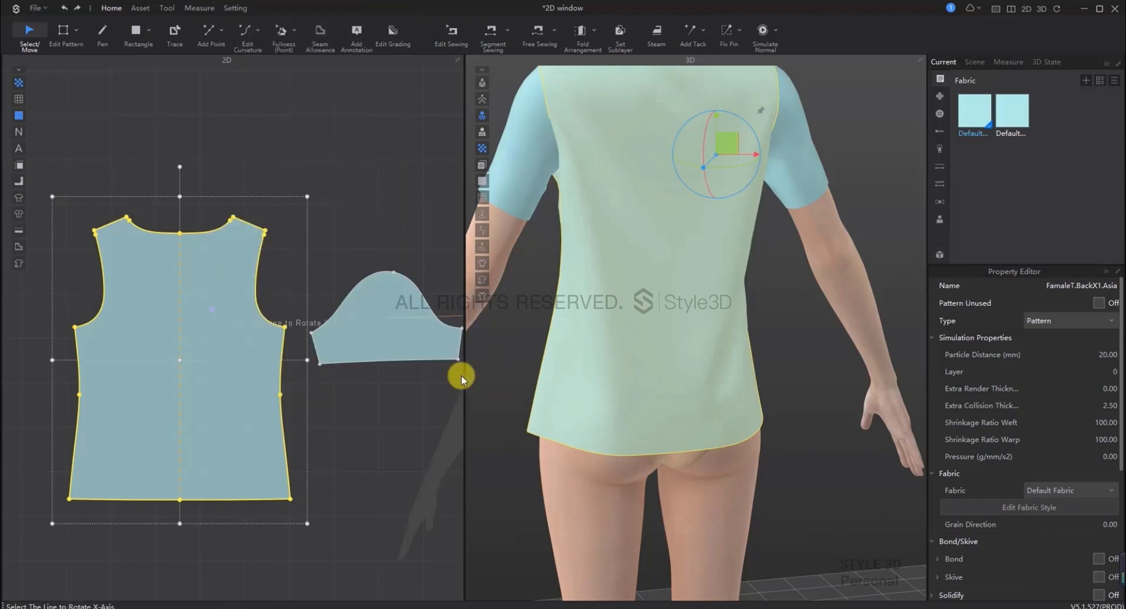
scroll(232, 450, "up", 3)
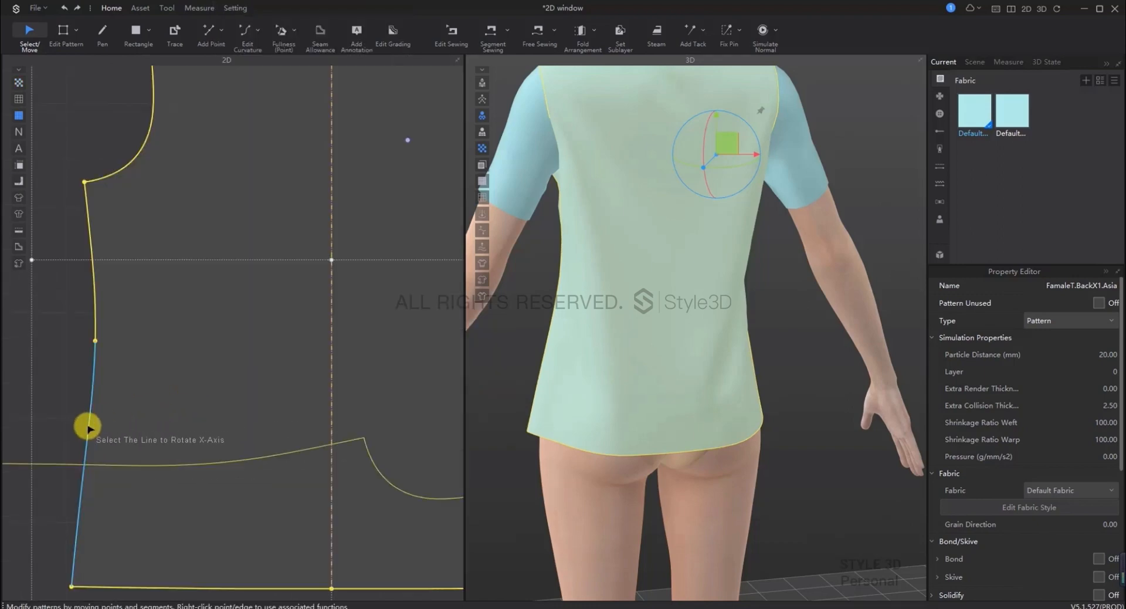
scroll(88, 428, "down", 5)
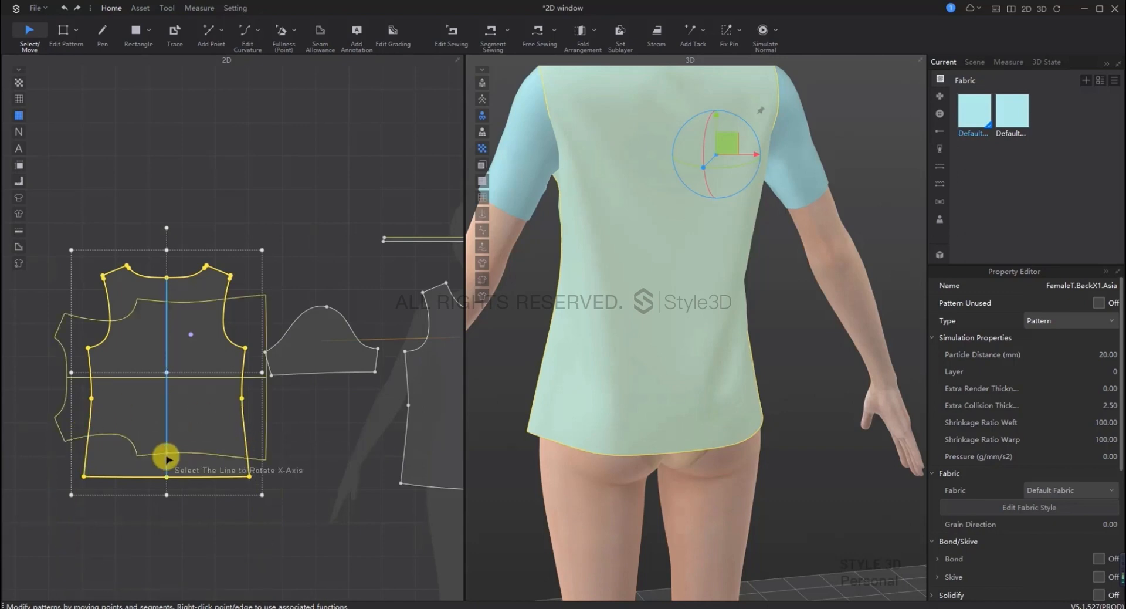
left_click(167, 458)
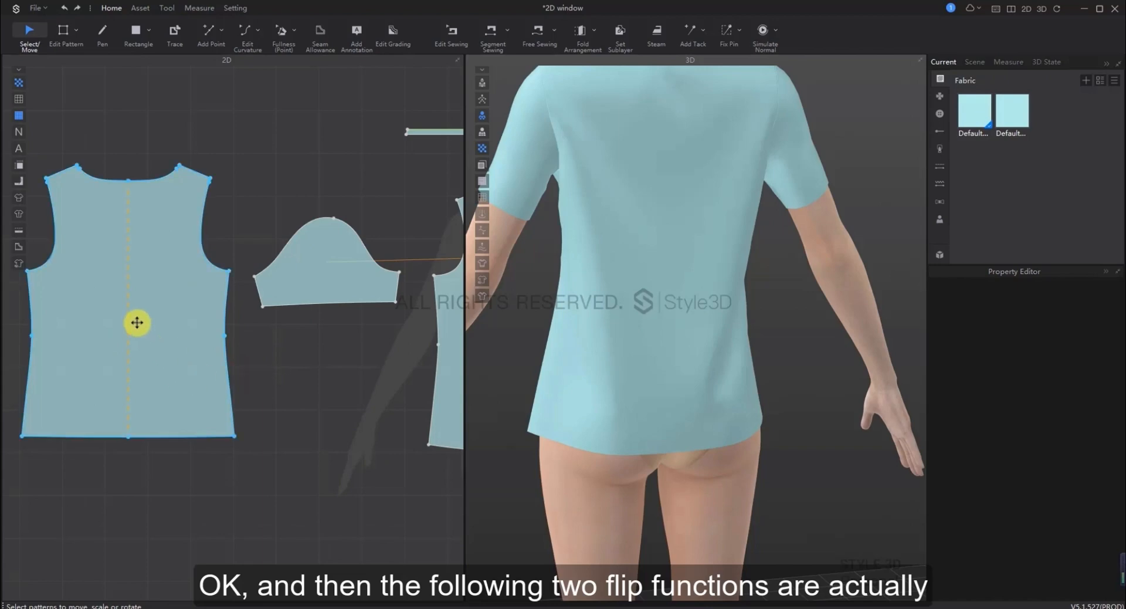
Flip the sleeve beside the back piece with Flip Horizontally 2D and undo the flip
right_click(137, 322)
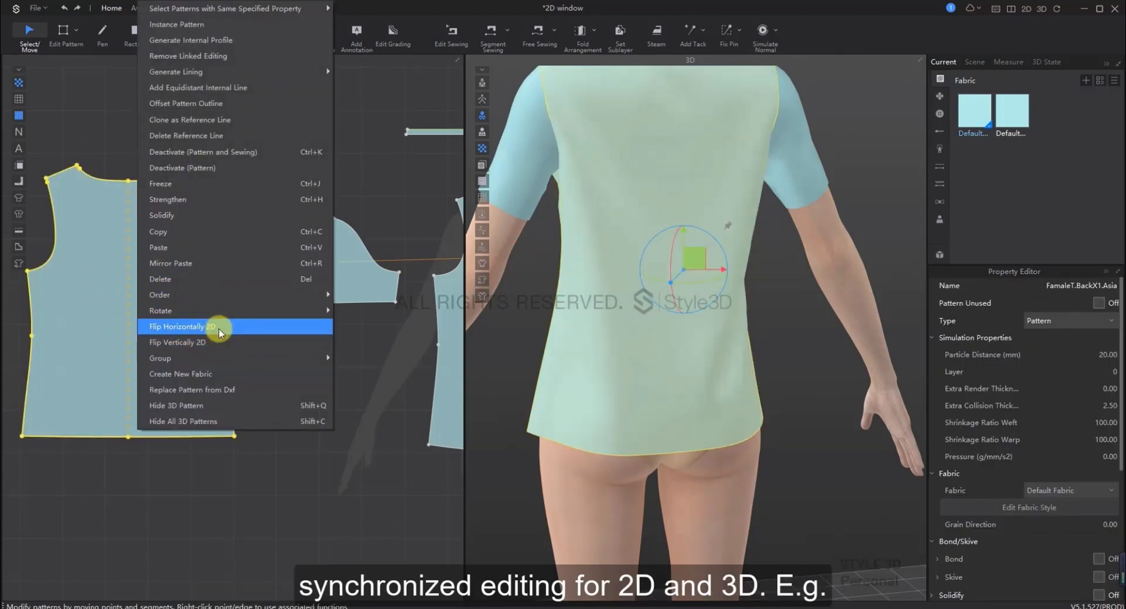
left_click(363, 306)
left_click(337, 252)
right_click(334, 250)
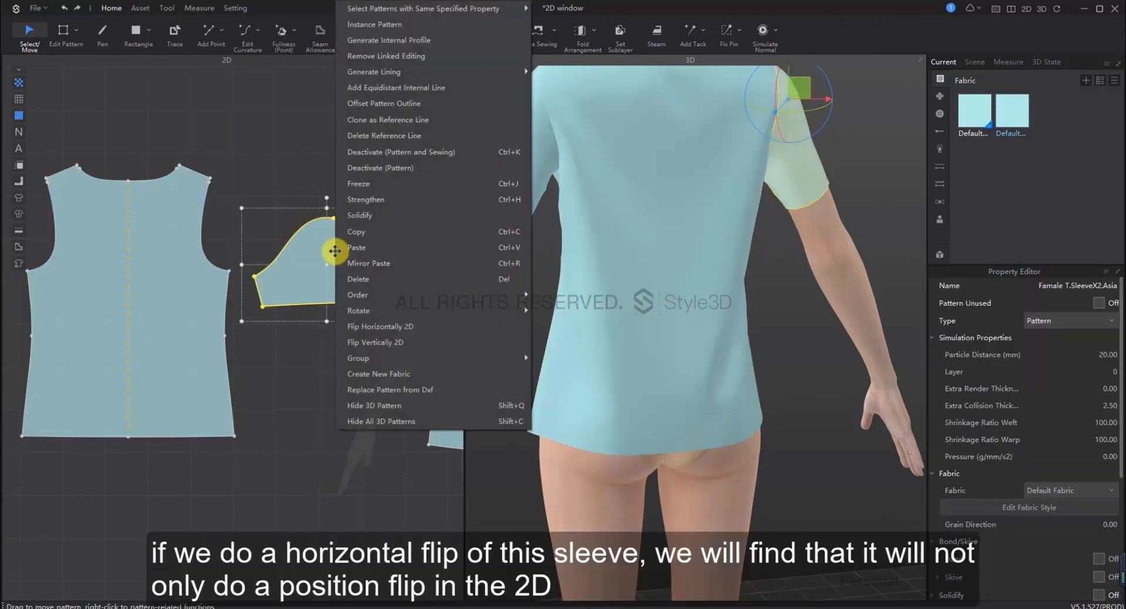
left_click(378, 327)
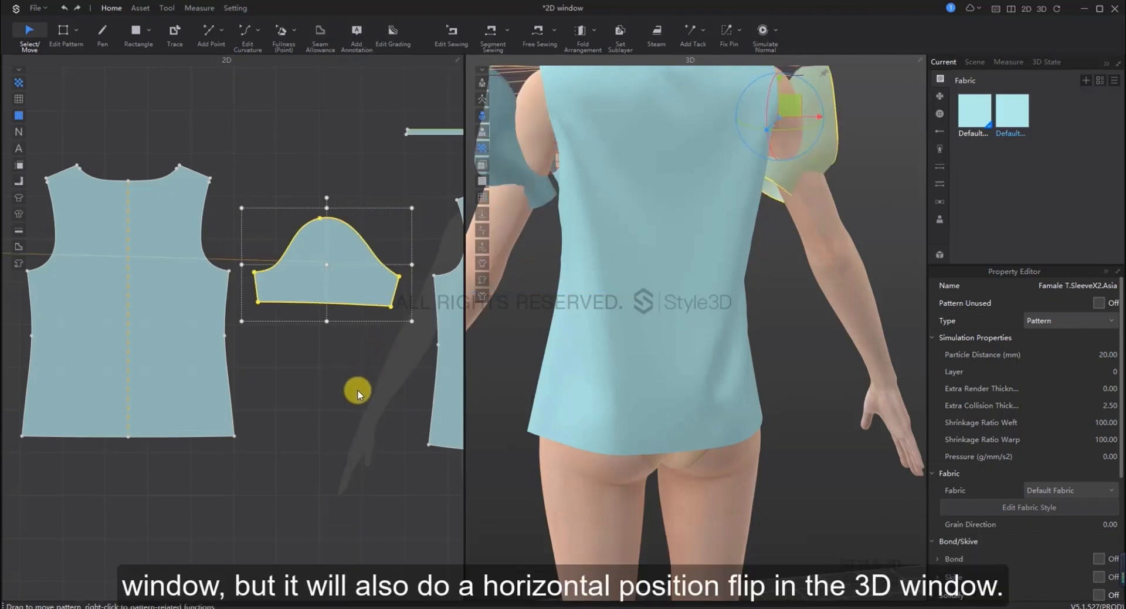
scroll(786, 355, "down", 1)
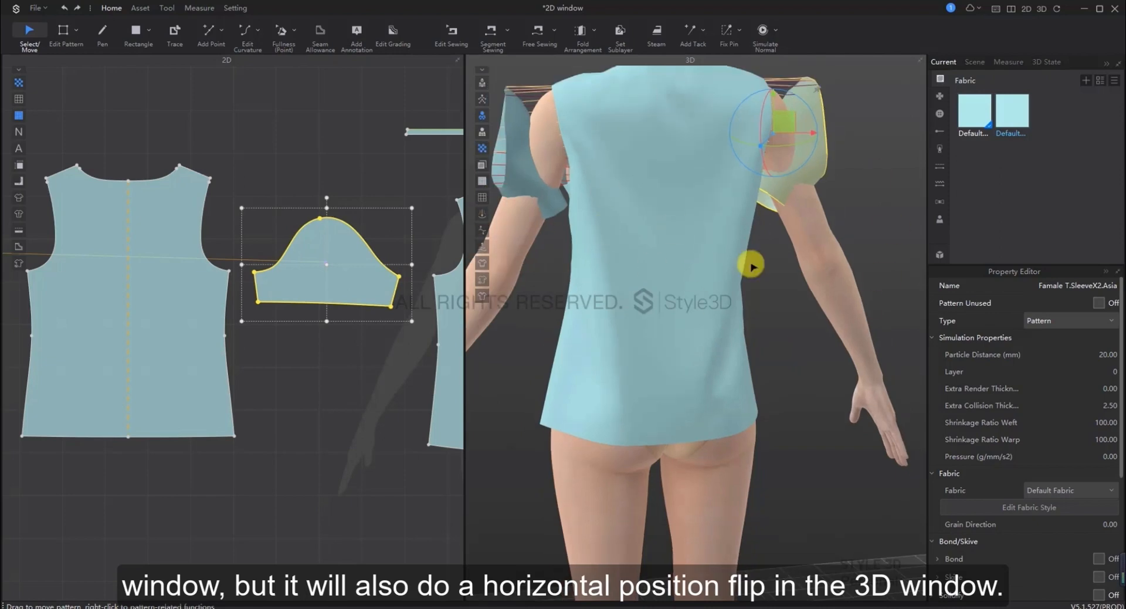
key("ctrl+z")
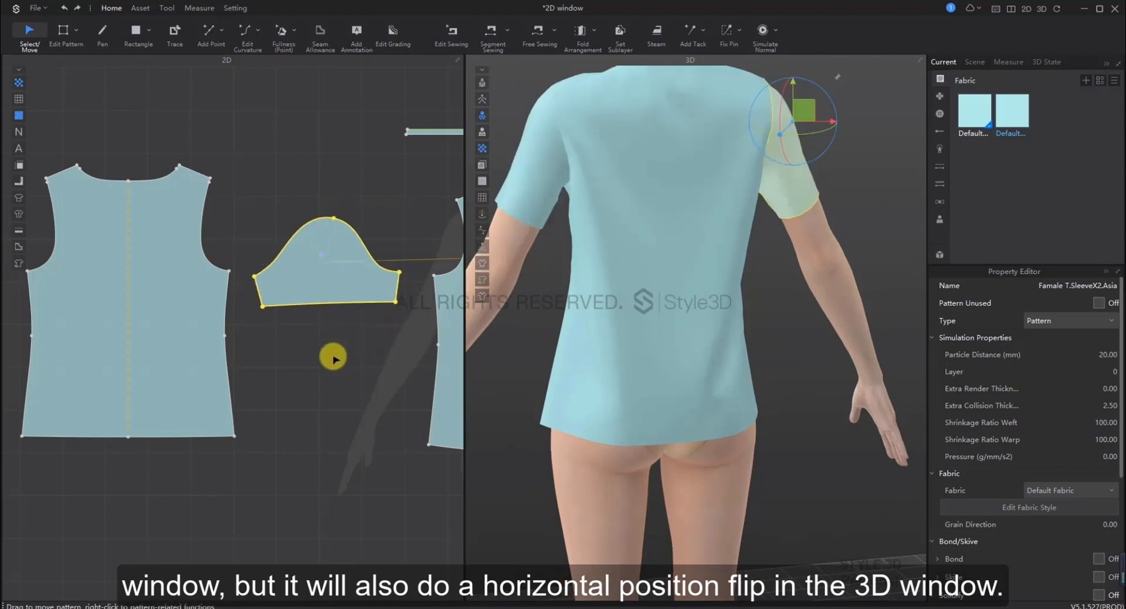
Flip the same sleeve with Flip Vertically 2D and undo the flip
left_click(321, 251)
right_click(327, 242)
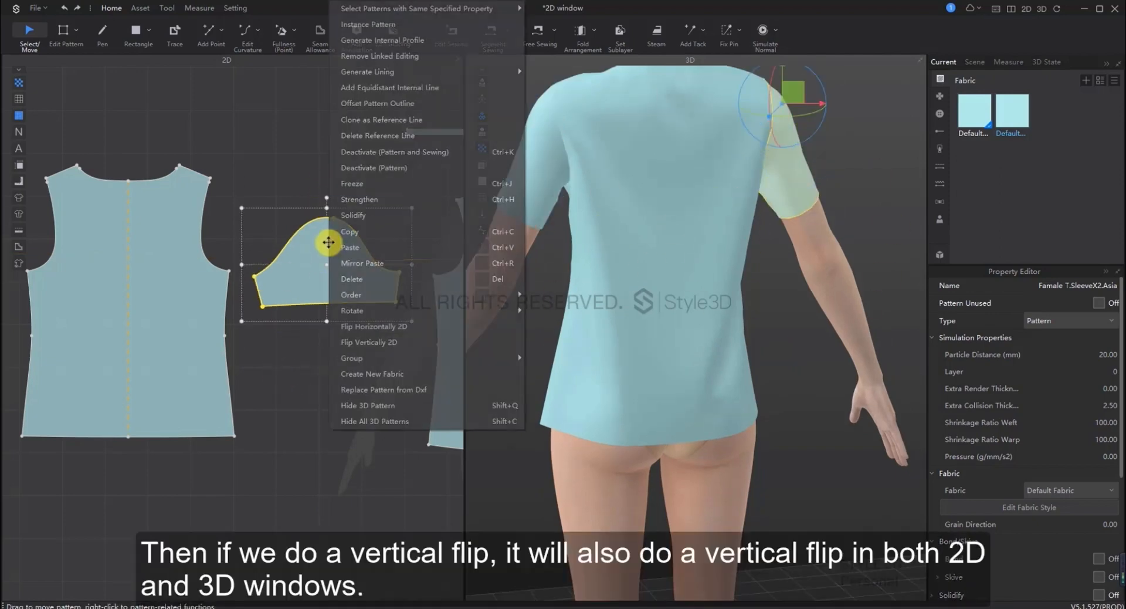
left_click(378, 342)
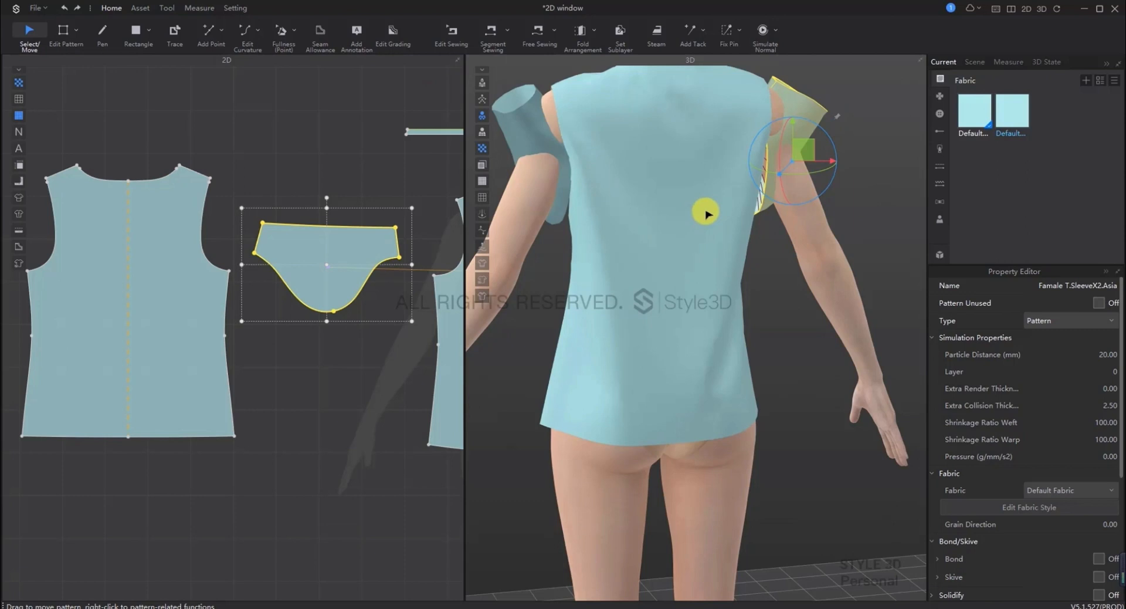
key("ctrl+z")
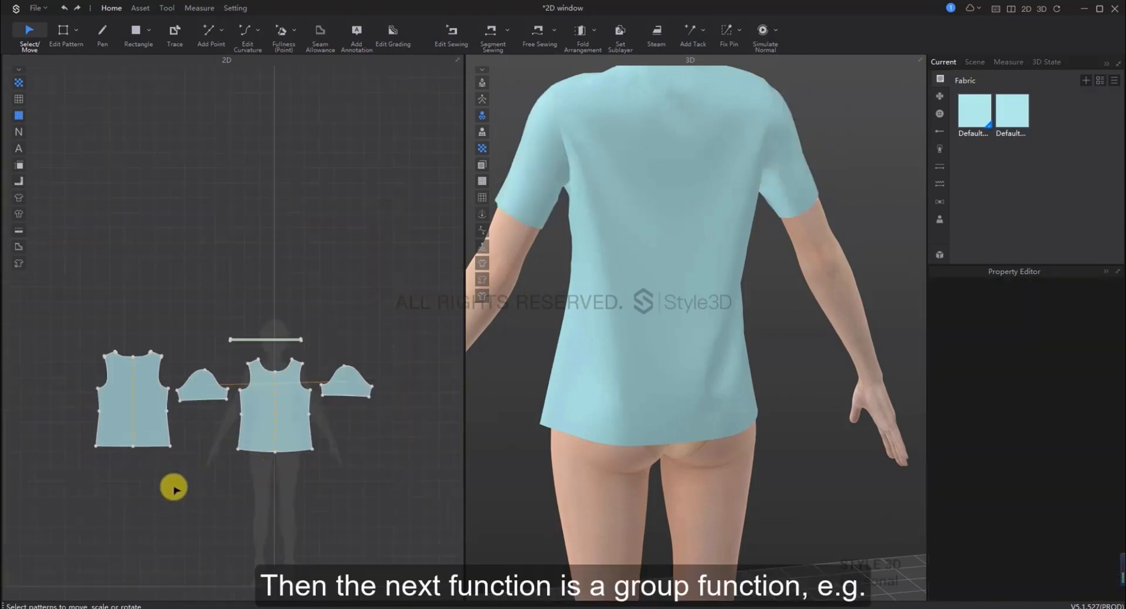
Group the back piece, the sleeve between the body pieces and the front piece, and clear the selection
scroll(221, 467, "up", 2)
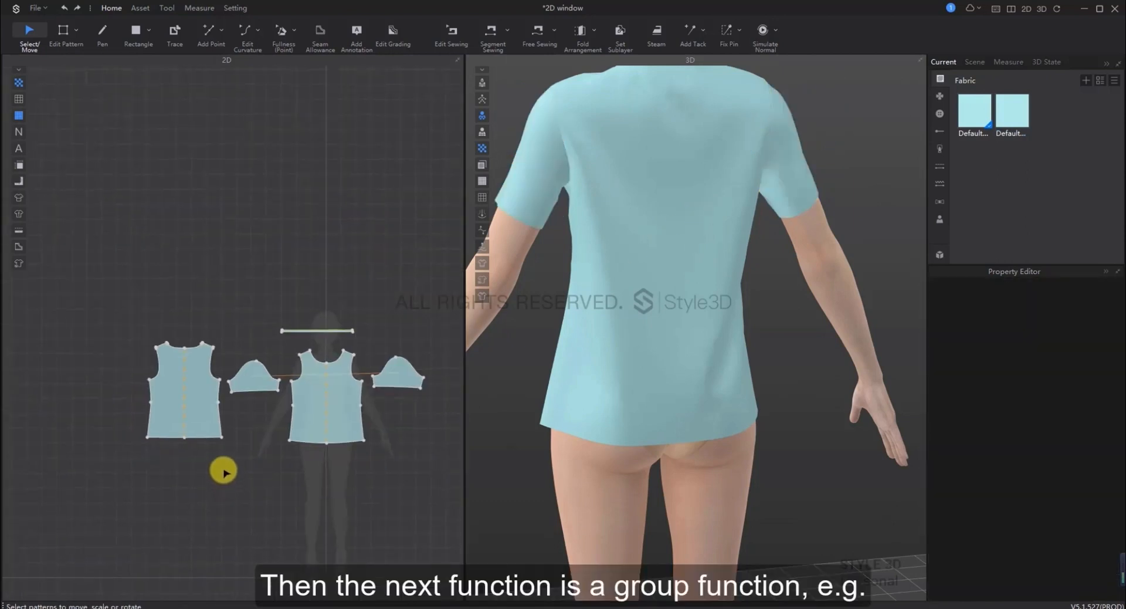
left_click_drag(102, 316, 402, 495)
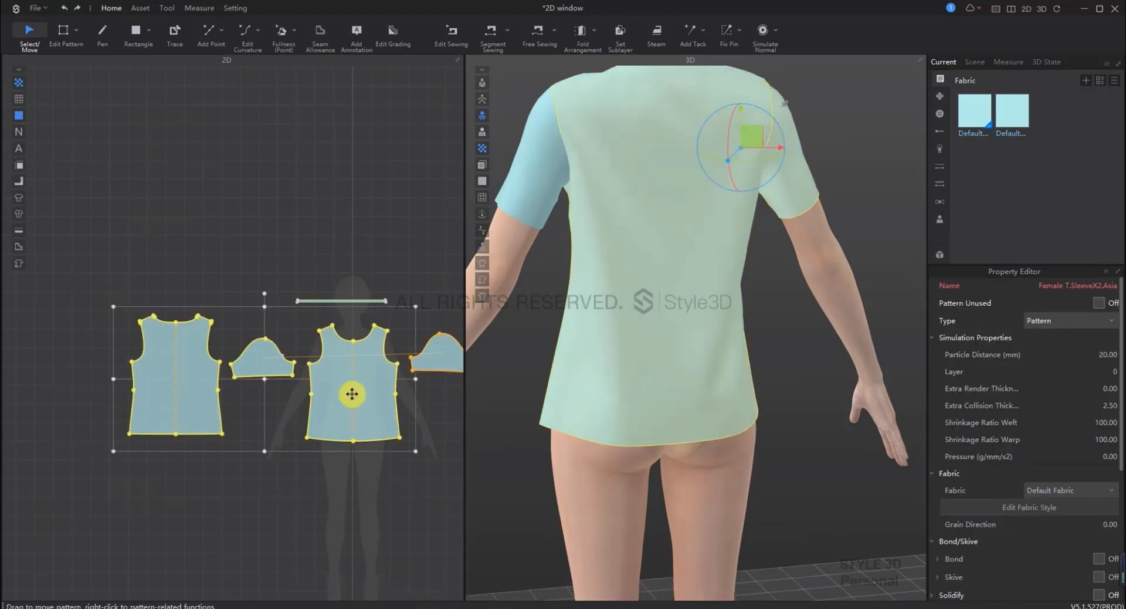
scroll(347, 388, "up", 2)
right_click(346, 374)
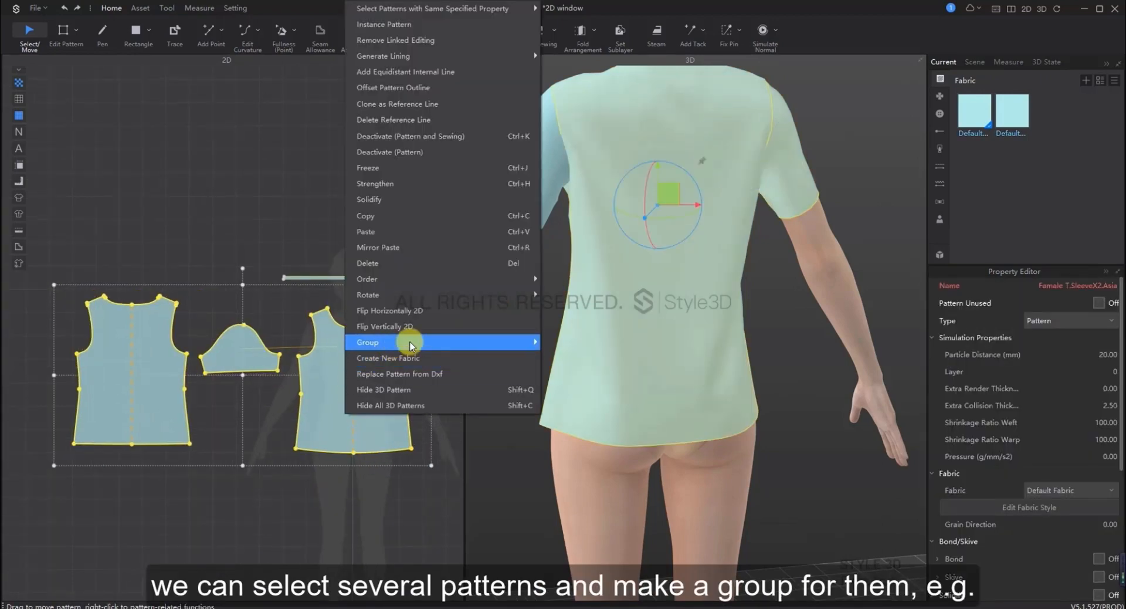
left_click(581, 350)
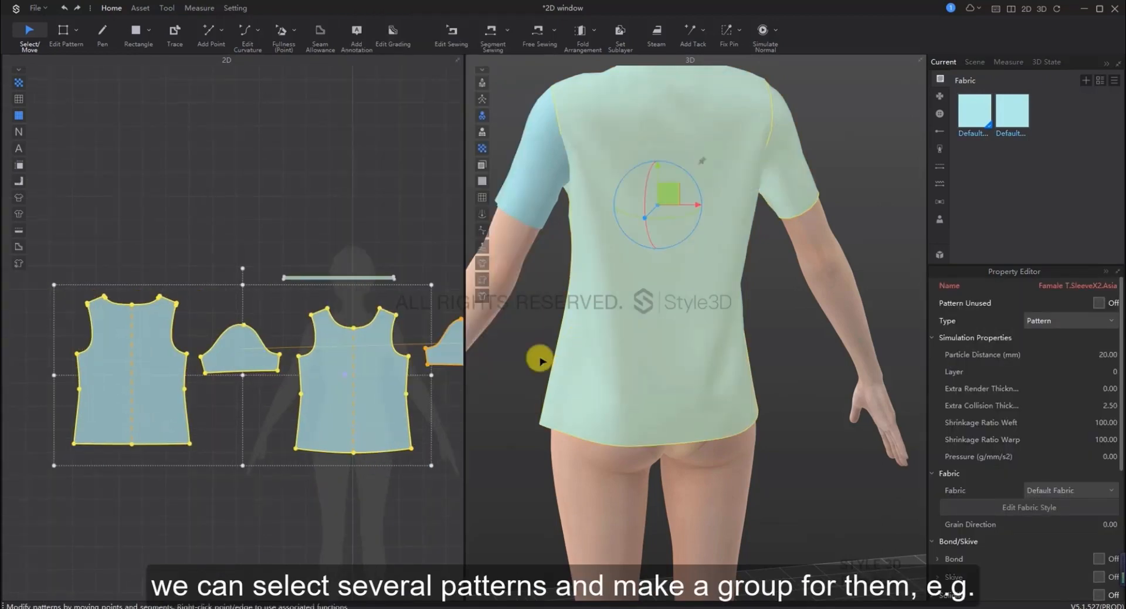
left_click(287, 506)
scroll(267, 489, "down", 1)
scroll(257, 482, "up", 1)
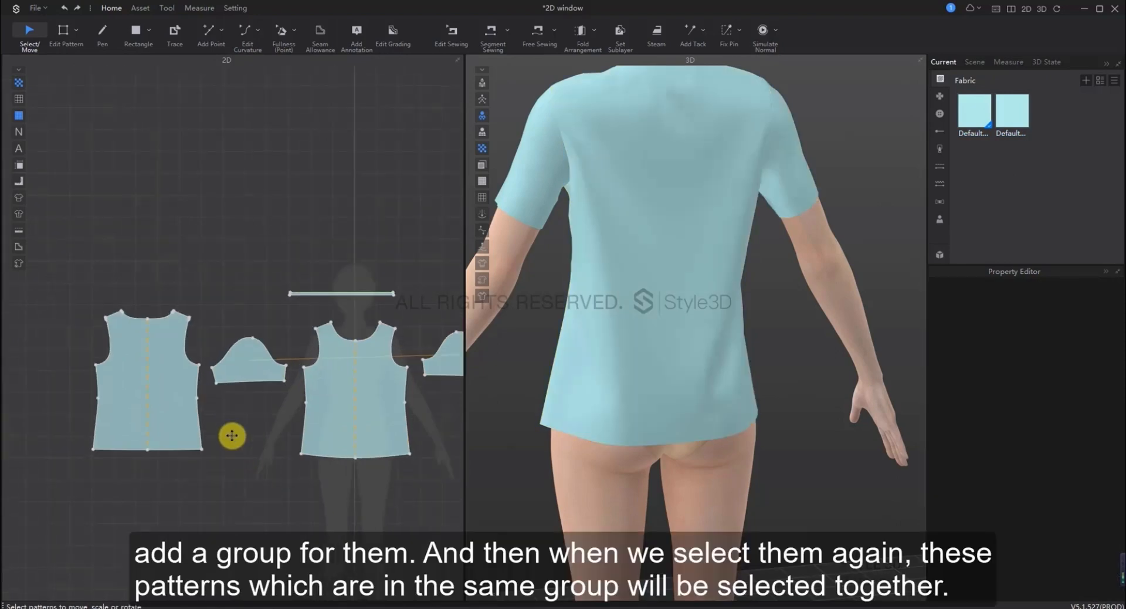
Check the grouping by selecting the group through its back and front pieces, and single out the front piece within it
left_click(166, 367)
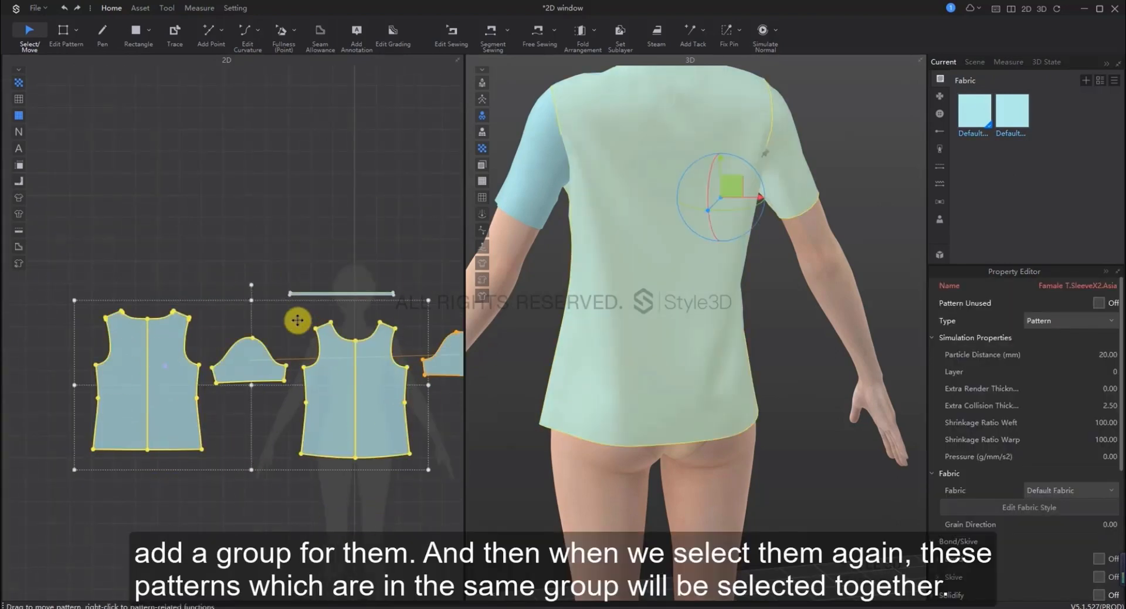
left_click(253, 517)
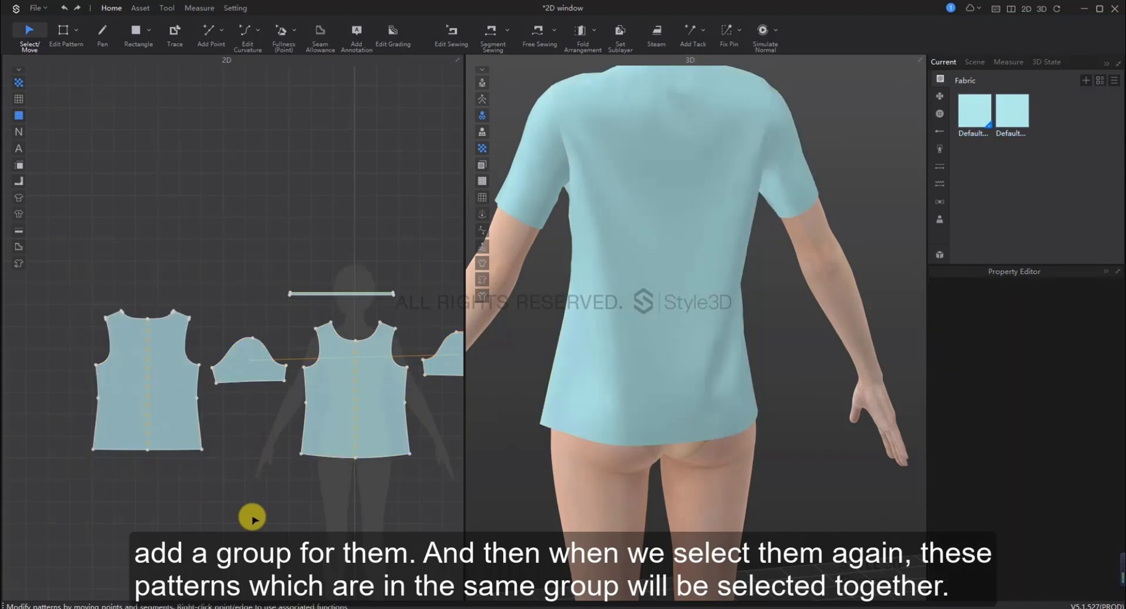
left_click(376, 386)
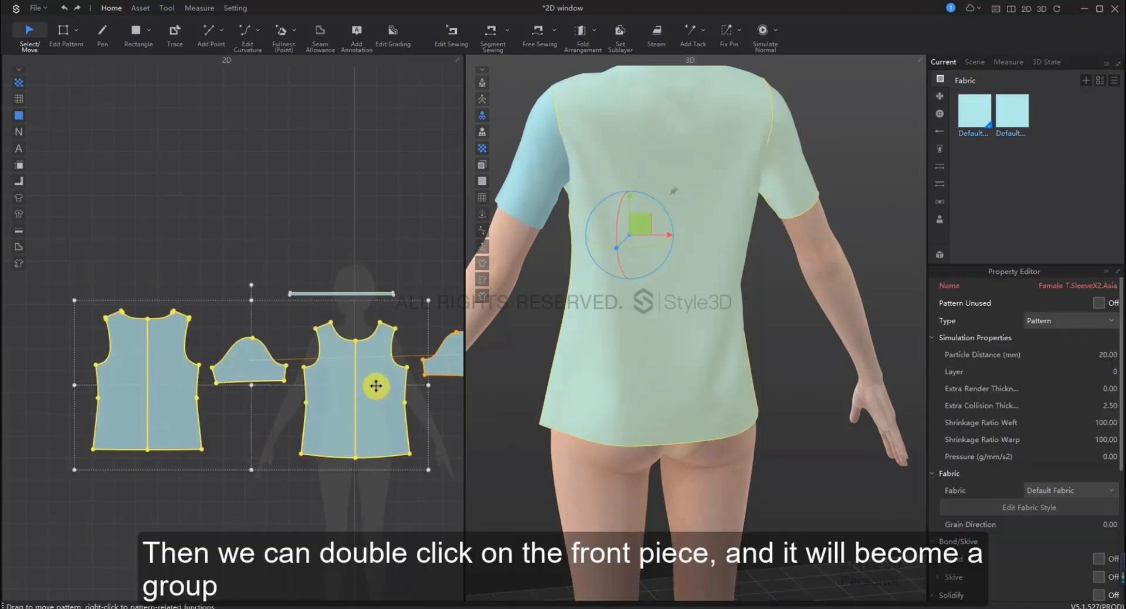
double_click(376, 385)
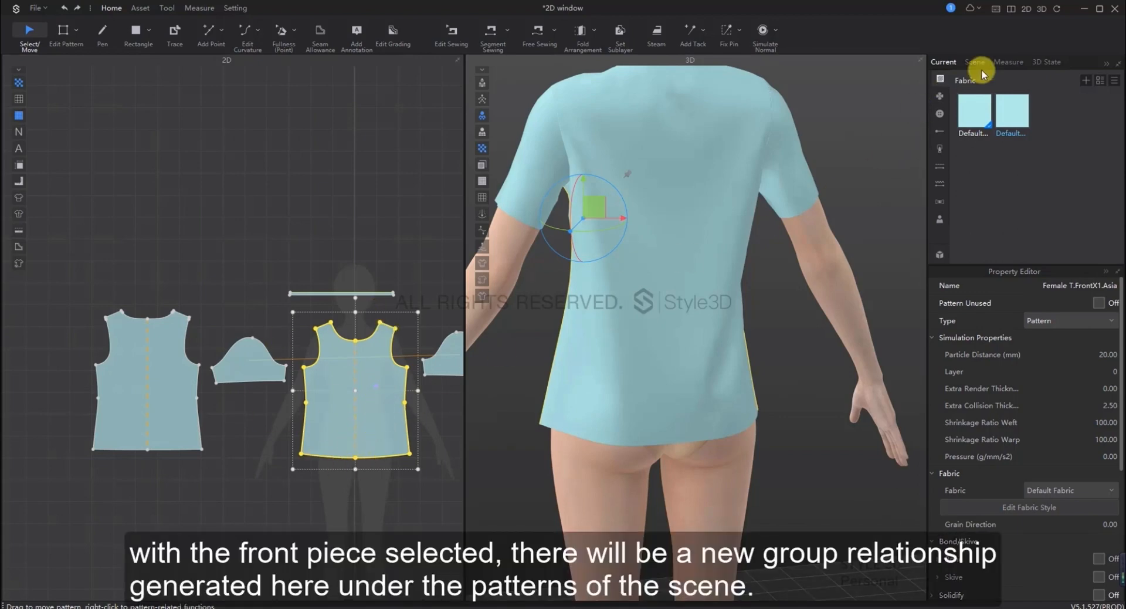
Toggle the visibility of the collar piece and of the whole new group off and on again in the scene's pattern list
left_click(975, 62)
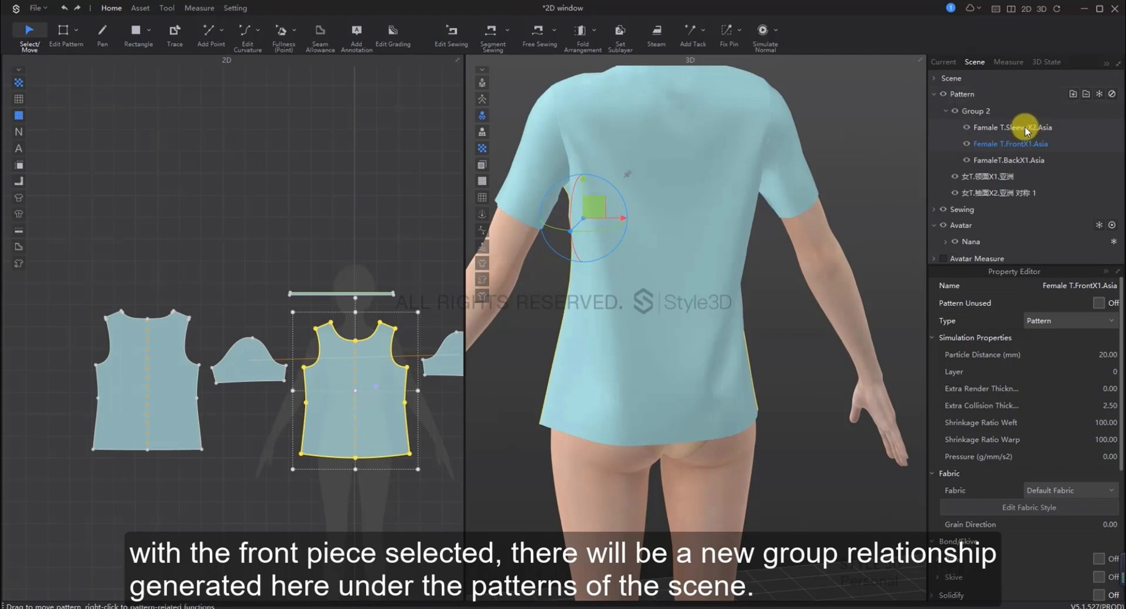
left_click(958, 186)
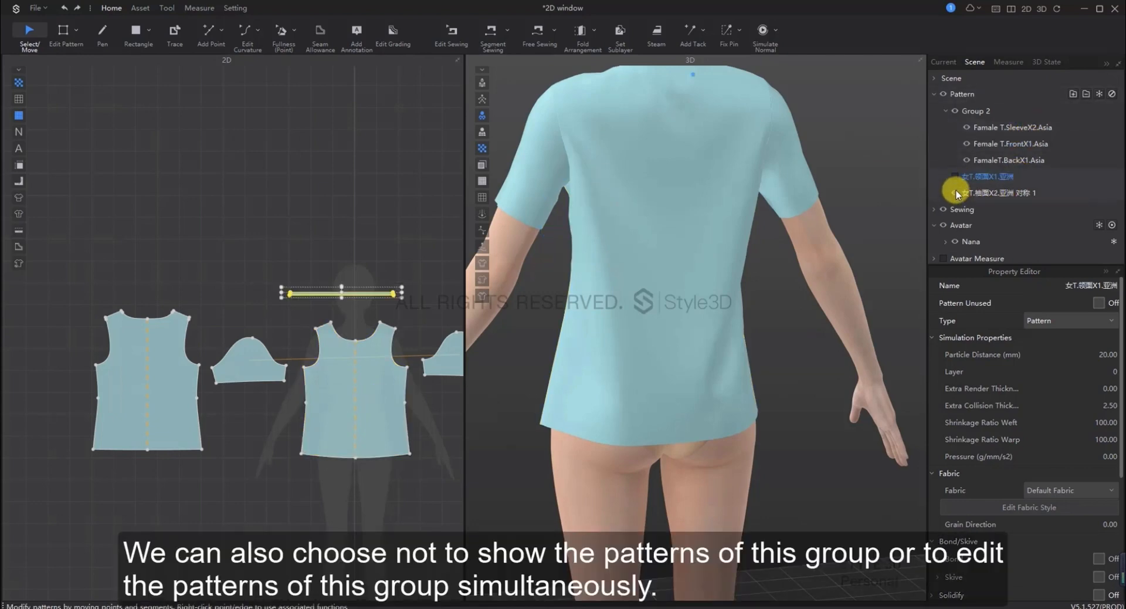
left_click(957, 193)
left_click(955, 180)
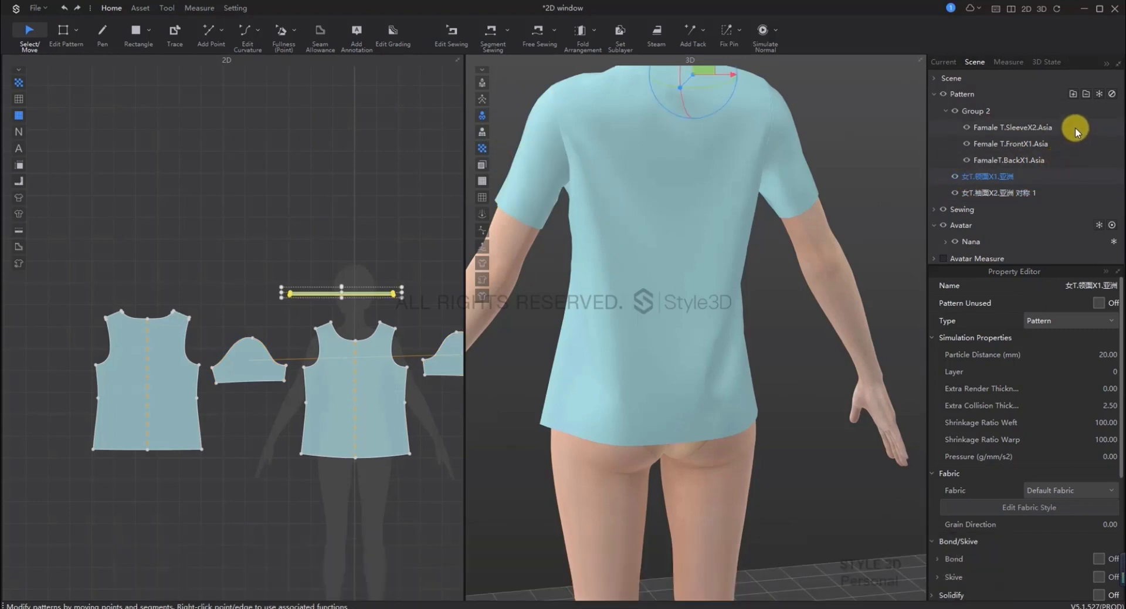
left_click(953, 110)
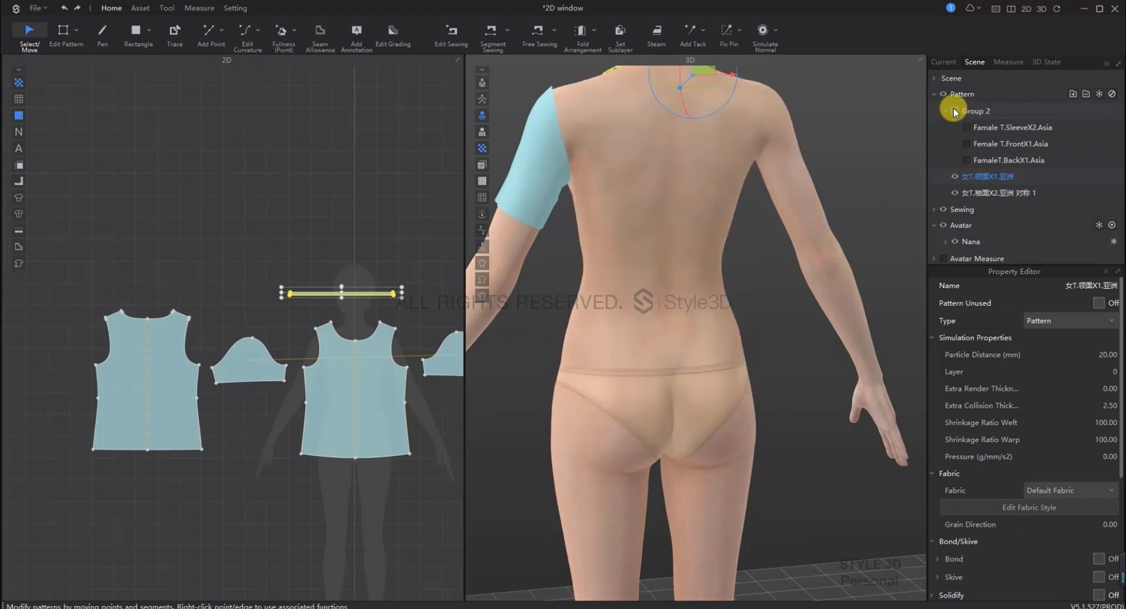
left_click(954, 111)
right_click(369, 377)
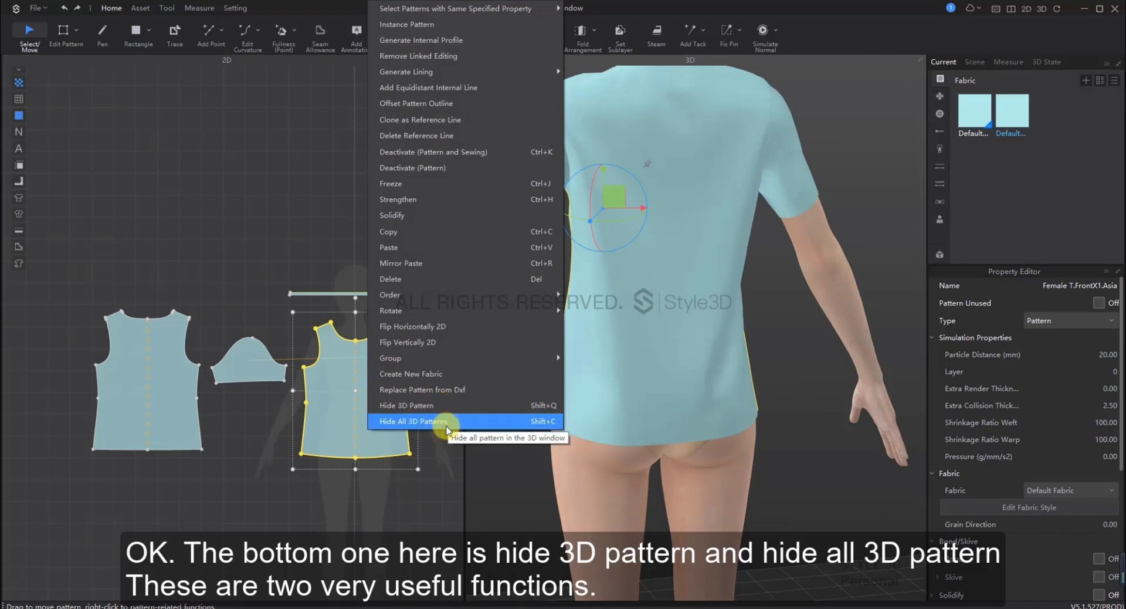
left_click(422, 532)
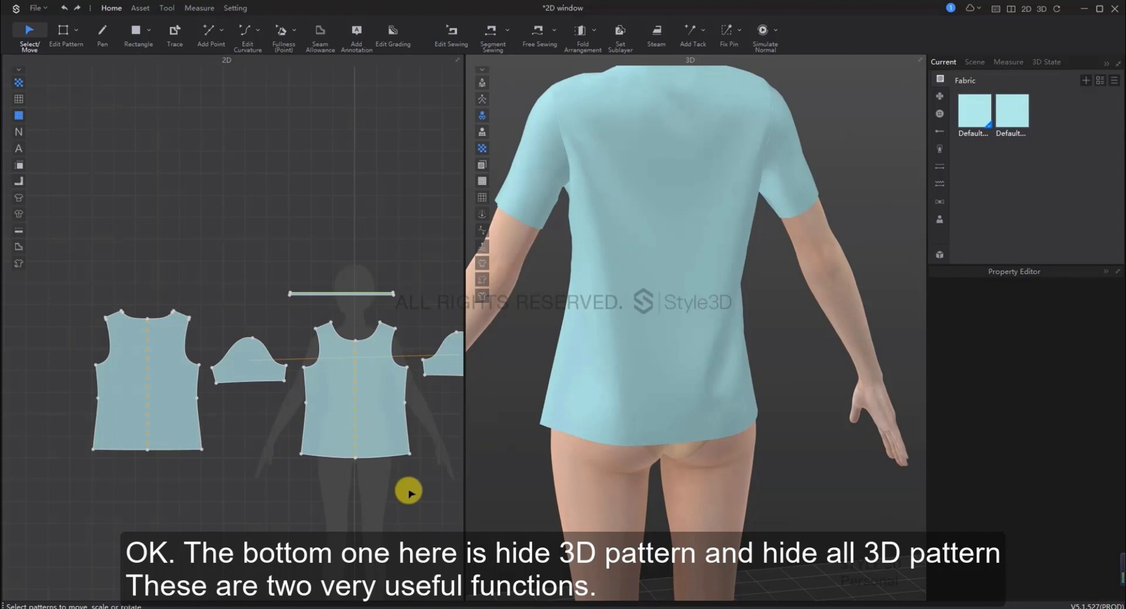
left_click(350, 396)
left_click(410, 541)
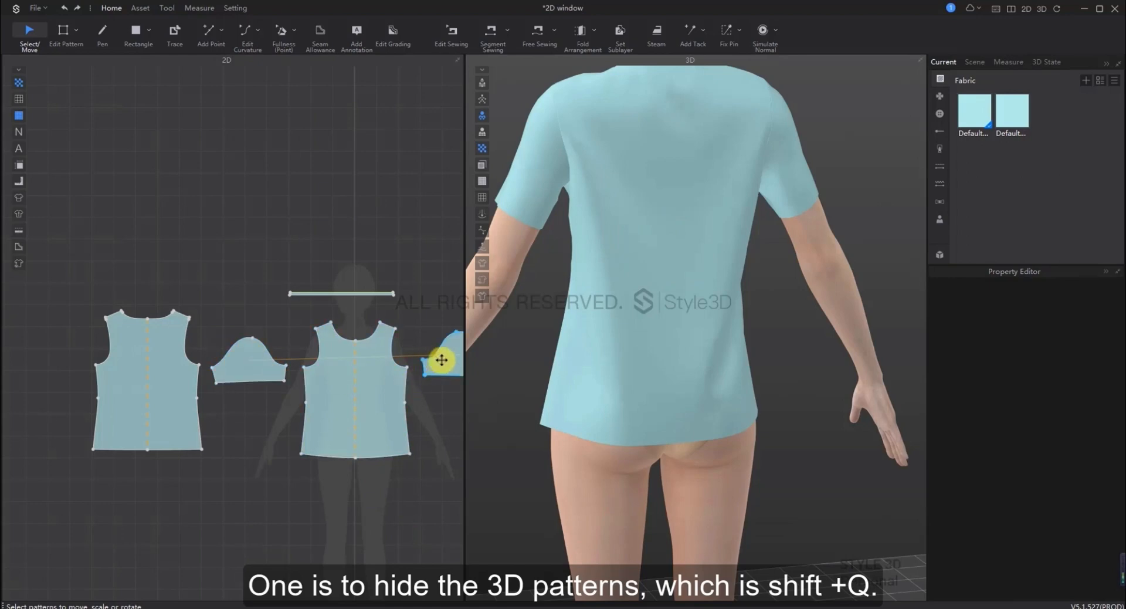
View the avatar from the front and hide both sleeves one by one in 3D with Hide 3D Pattern
left_click(847, 450)
key("2")
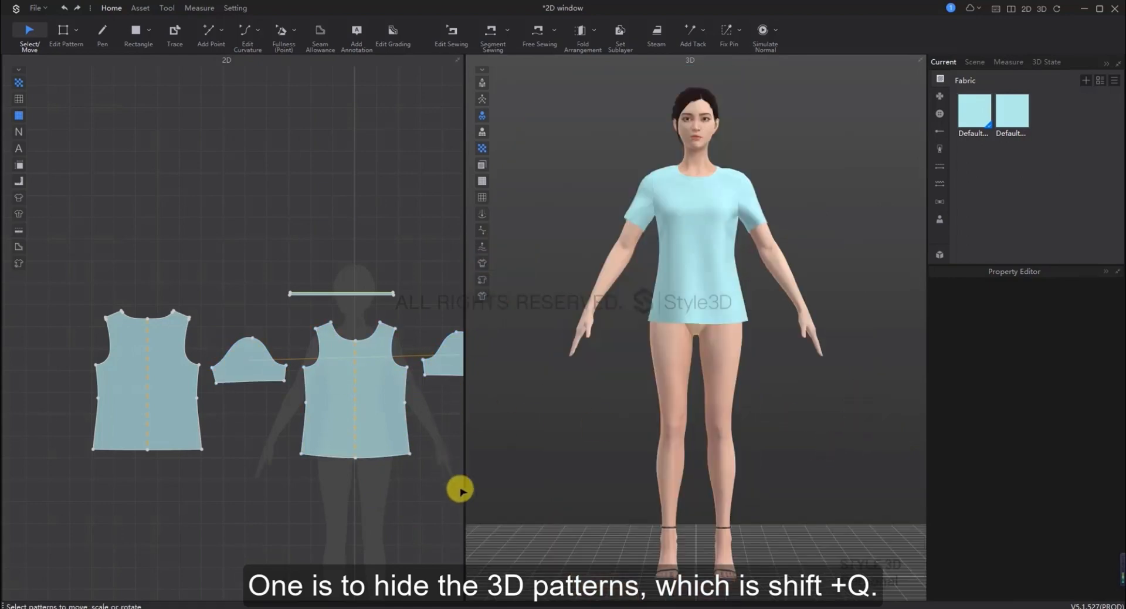
scroll(398, 501, "down", 2)
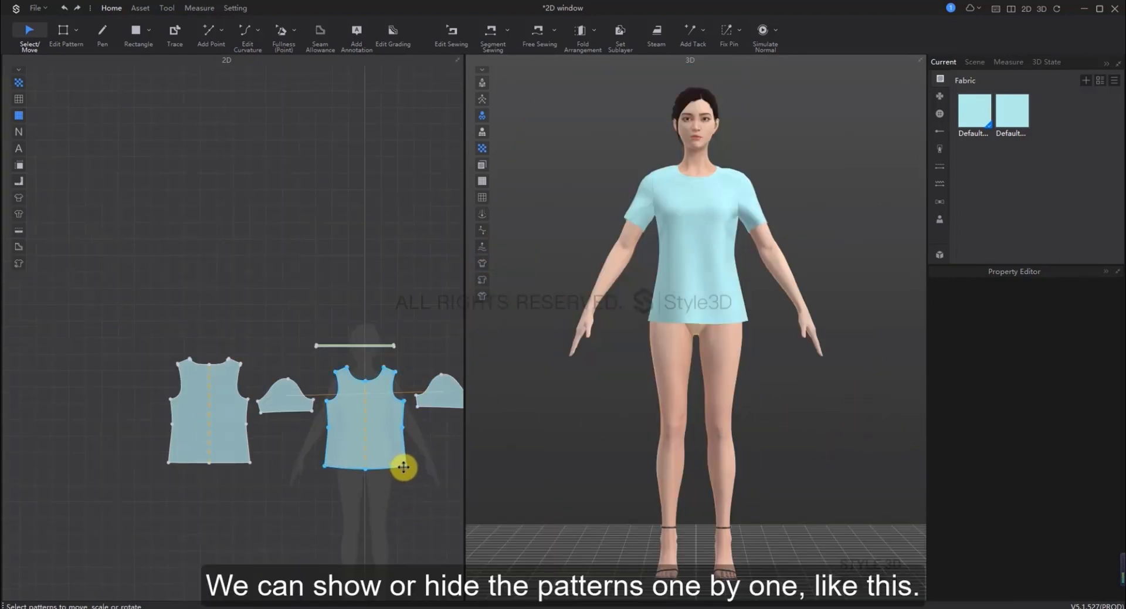
left_click(443, 386)
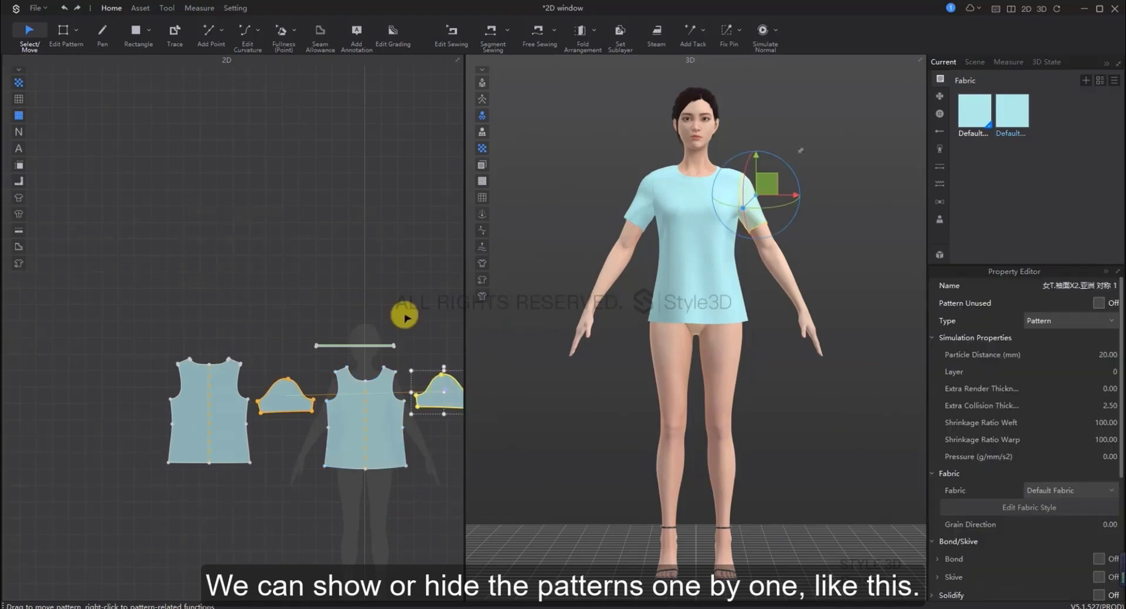
key("shift+q")
left_click(283, 393)
key("shift+q")
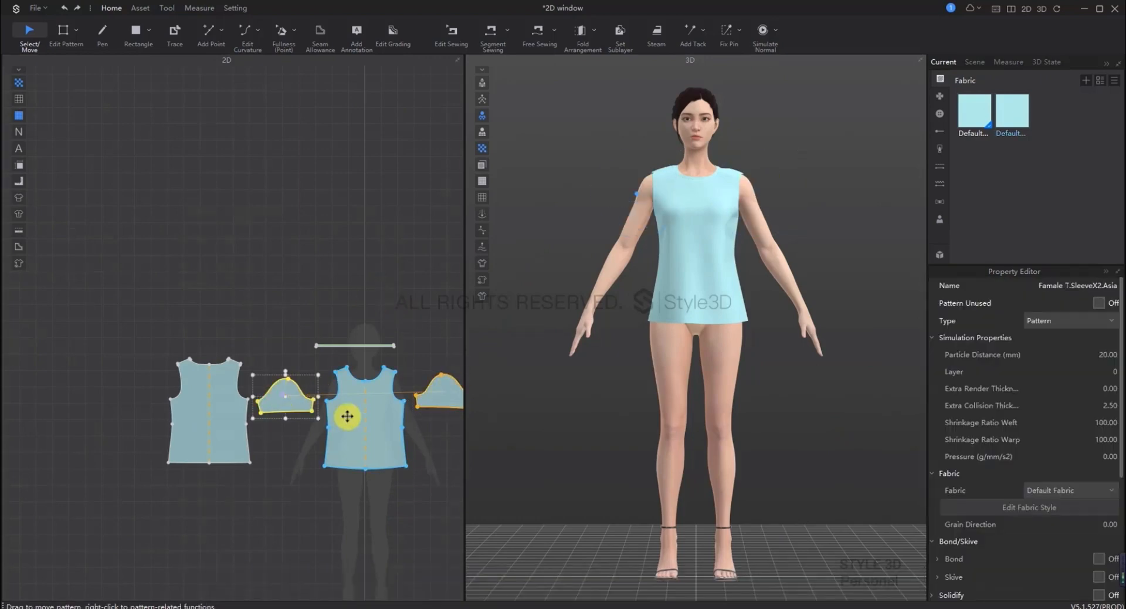
Hide the front piece, the back piece and the collar one by one in the 3D view
left_click(398, 422)
key("shift+q")
left_click(213, 425)
key("shift+q")
key("Escape")
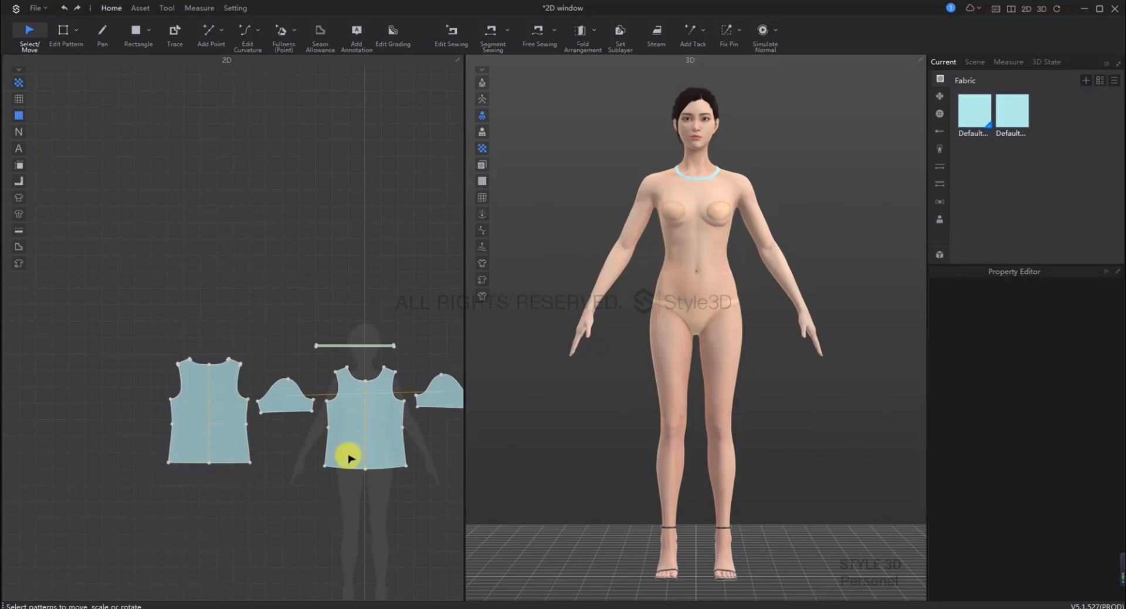
left_click(356, 345)
key("shift+q")
key("Escape")
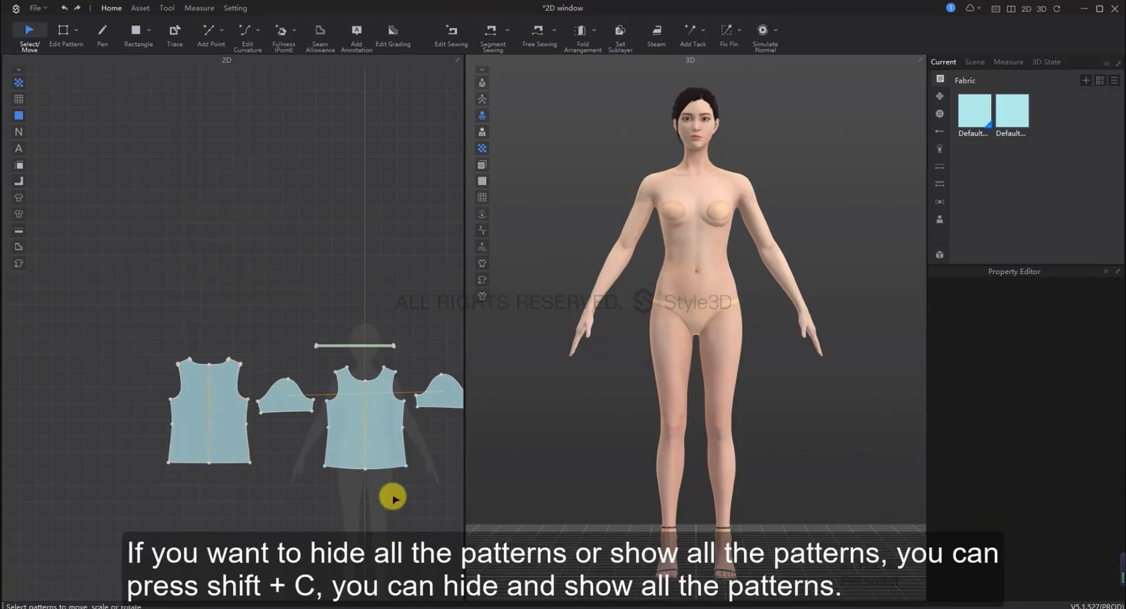
Show all patterns in 3D at once, hide them all together and show them all again
key("shift+c")
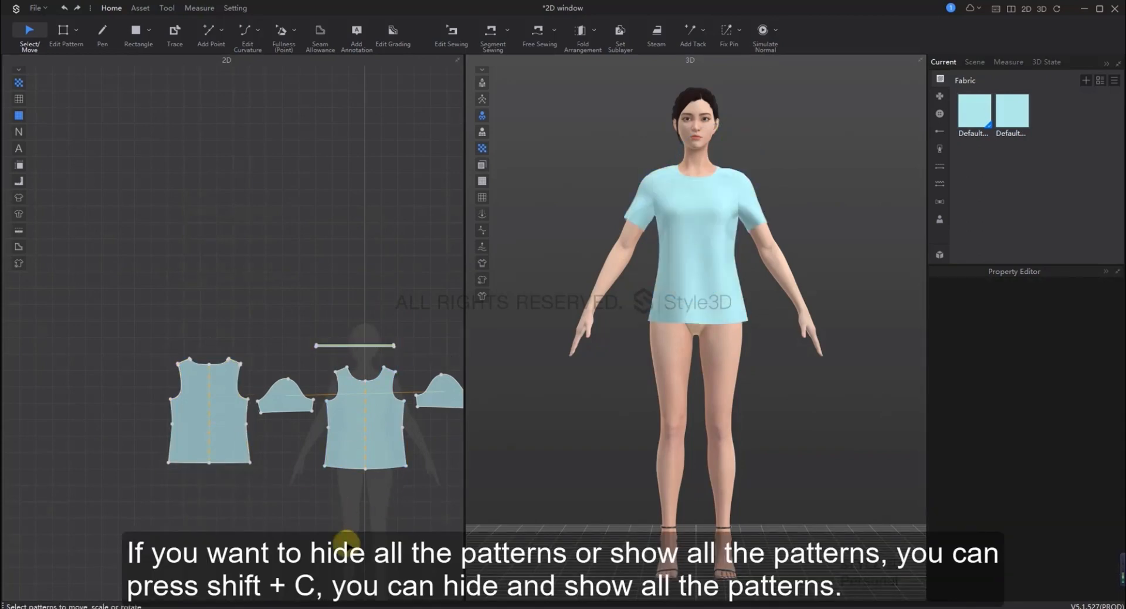
scroll(359, 542, "down", 2)
scroll(373, 544, "down", 1)
scroll(418, 431, "up", 1)
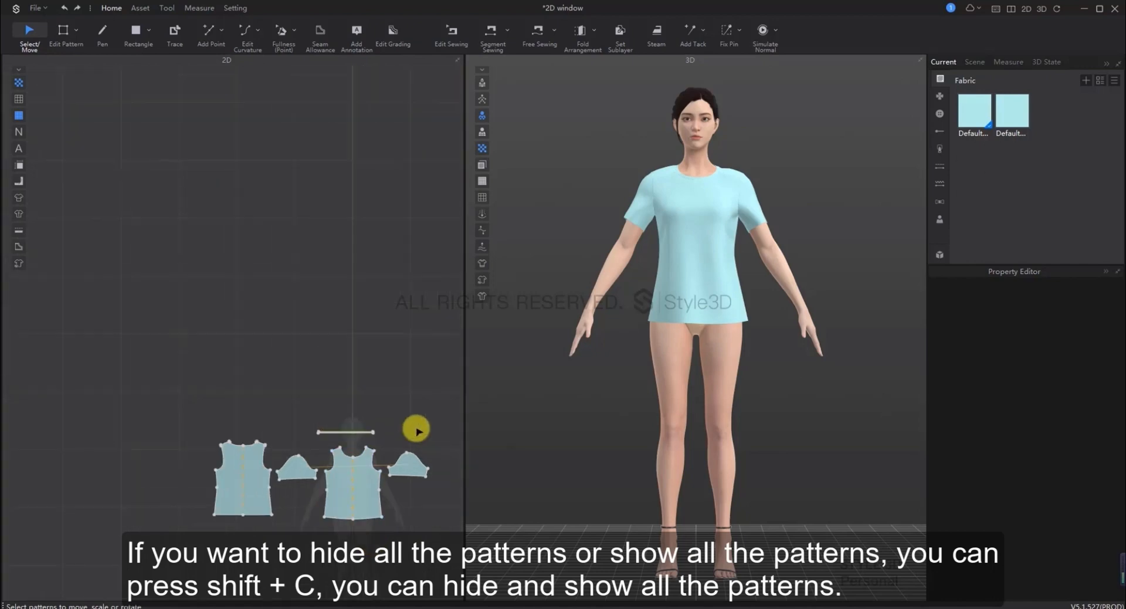
key("shift+c")
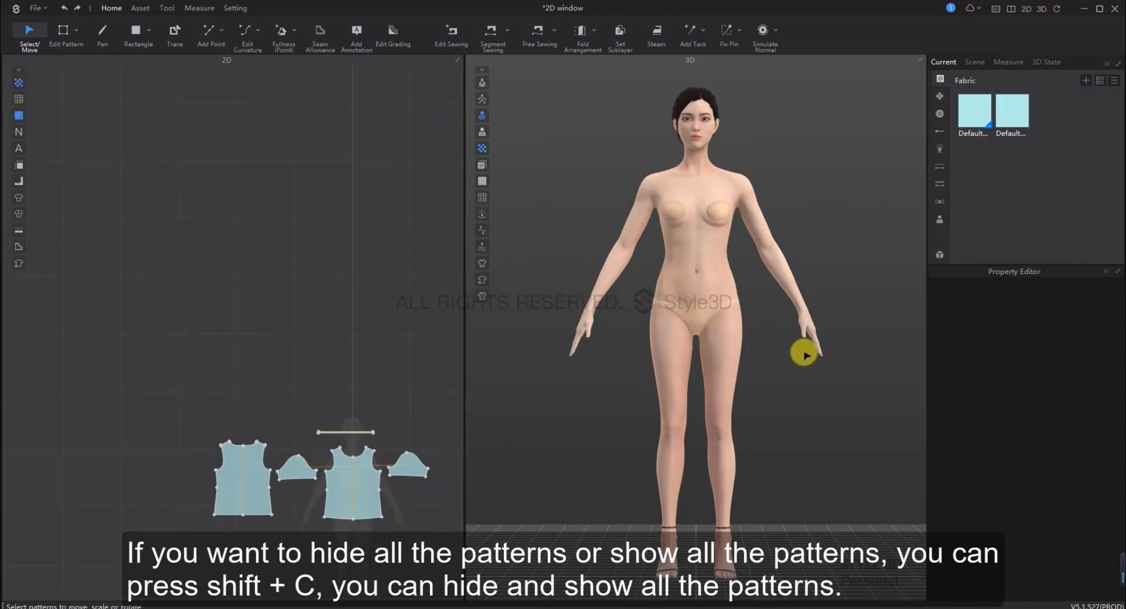
key("shift+c")
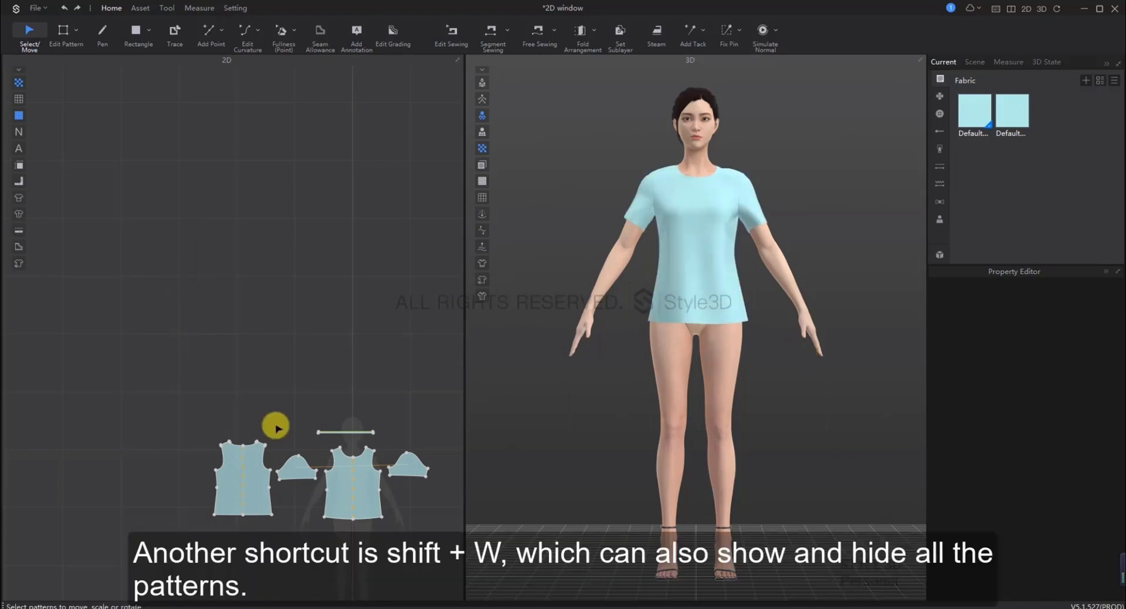
scroll(246, 339, "up", 1)
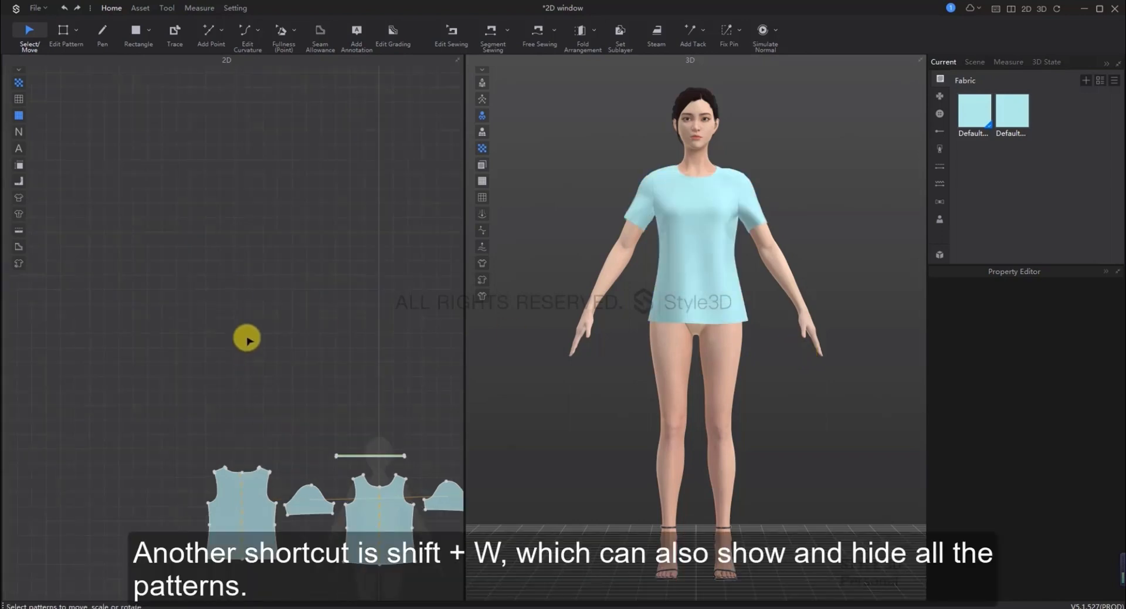
Hide all patterns in 3D and show them again, keeping the whole set of 2D pieces in view
scroll(246, 339, "down", 1)
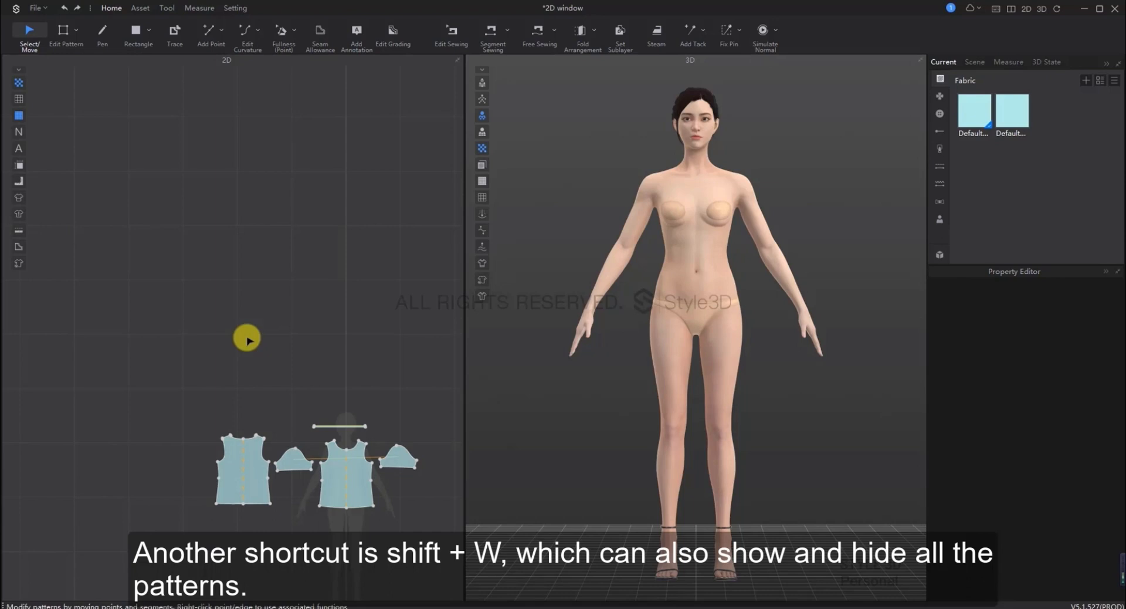
key("shift+w")
scroll(319, 489, "up", 2)
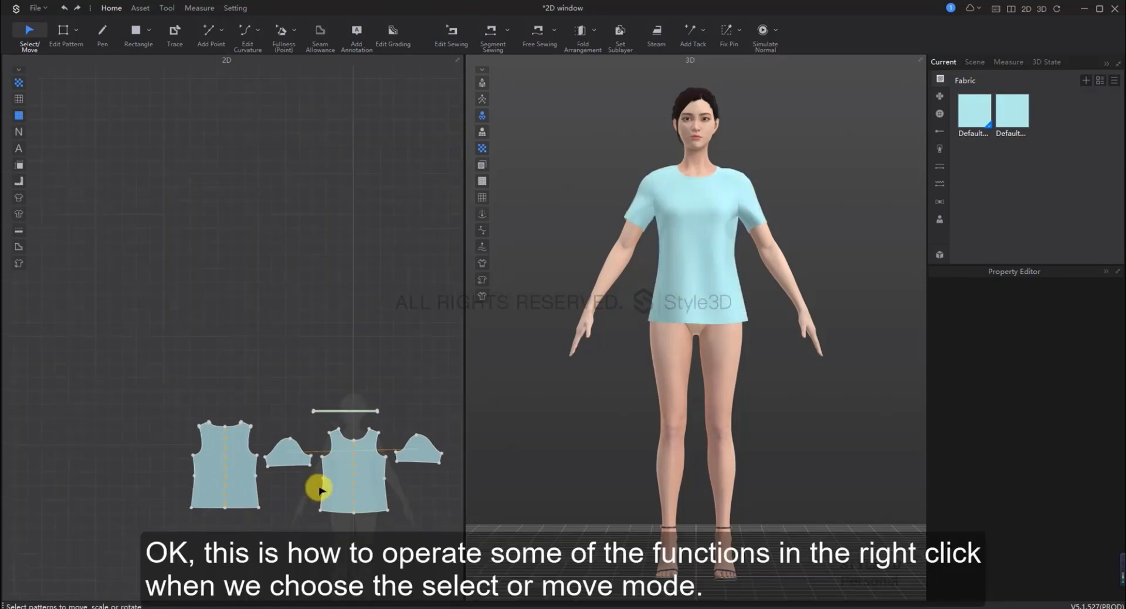
middle_click_drag(342, 513, 287, 450)
scroll(281, 413, "up", 2)
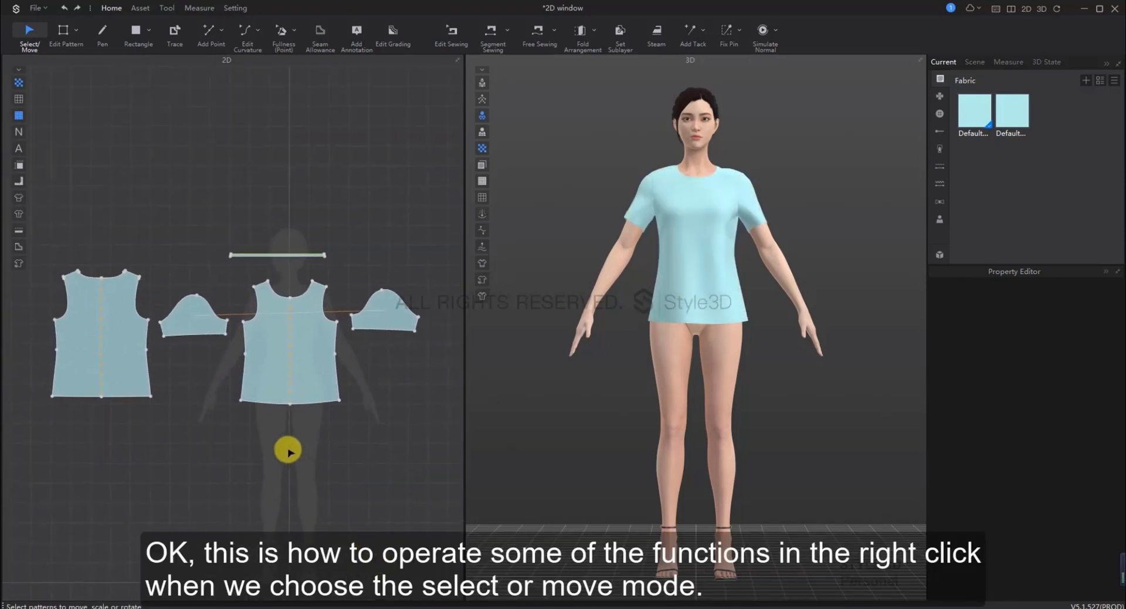
scroll(289, 447, "down", 2)
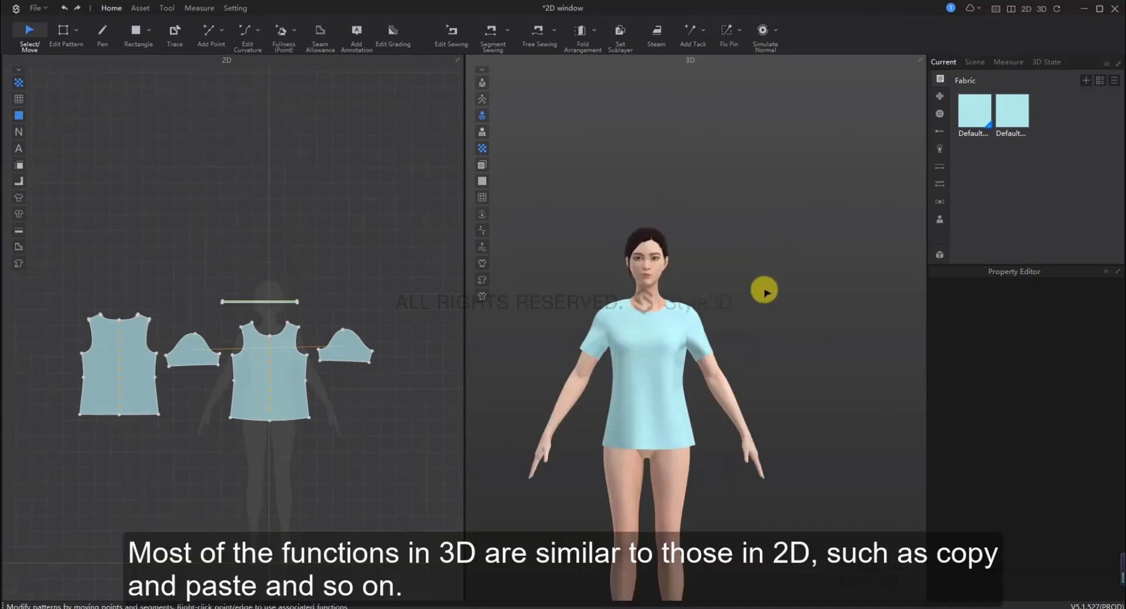
Select the front piece in 3D and review the pattern and arrangement commands offered for it
scroll(763, 289, "up", 2)
left_click(634, 369)
right_click(639, 359)
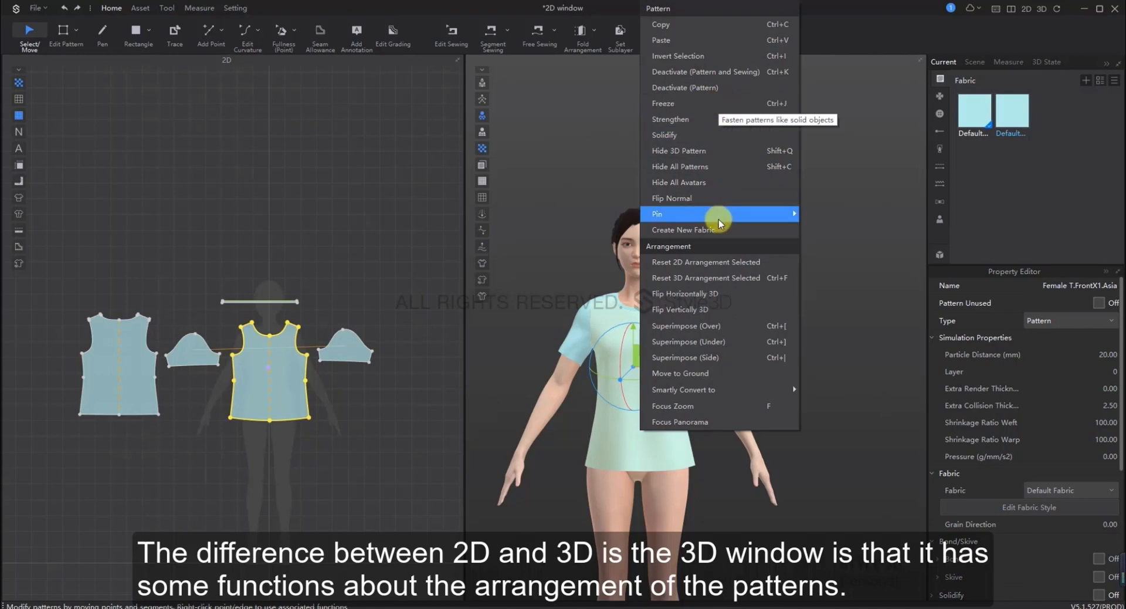
left_click(852, 144)
left_click(851, 145)
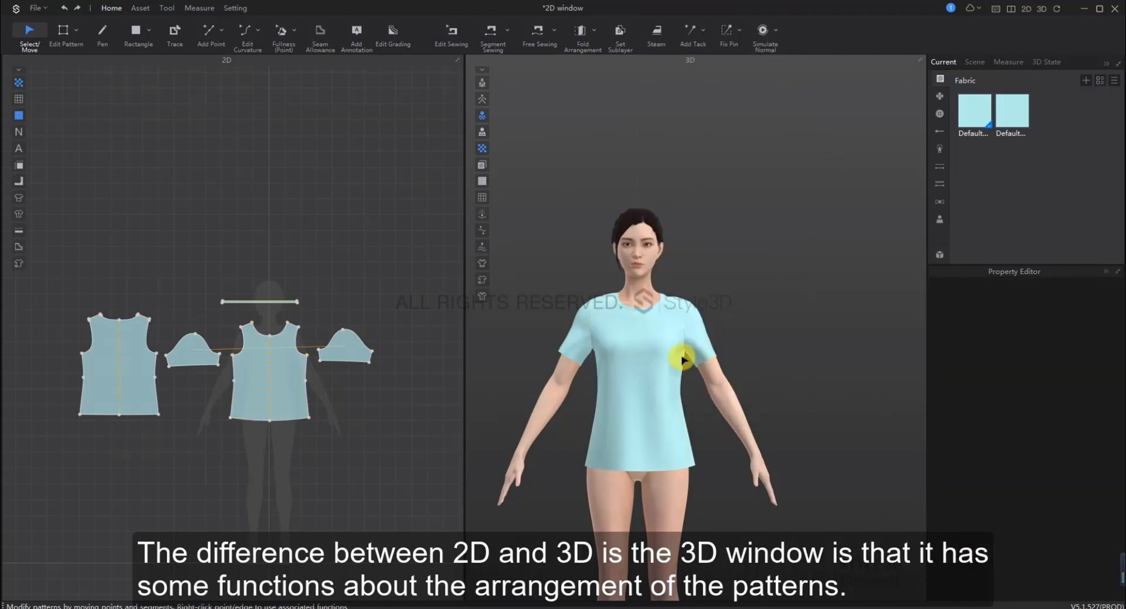
Try Reset 2D Arrangement Selected on the front piece in 3D and check it from an angle
right_click(657, 361)
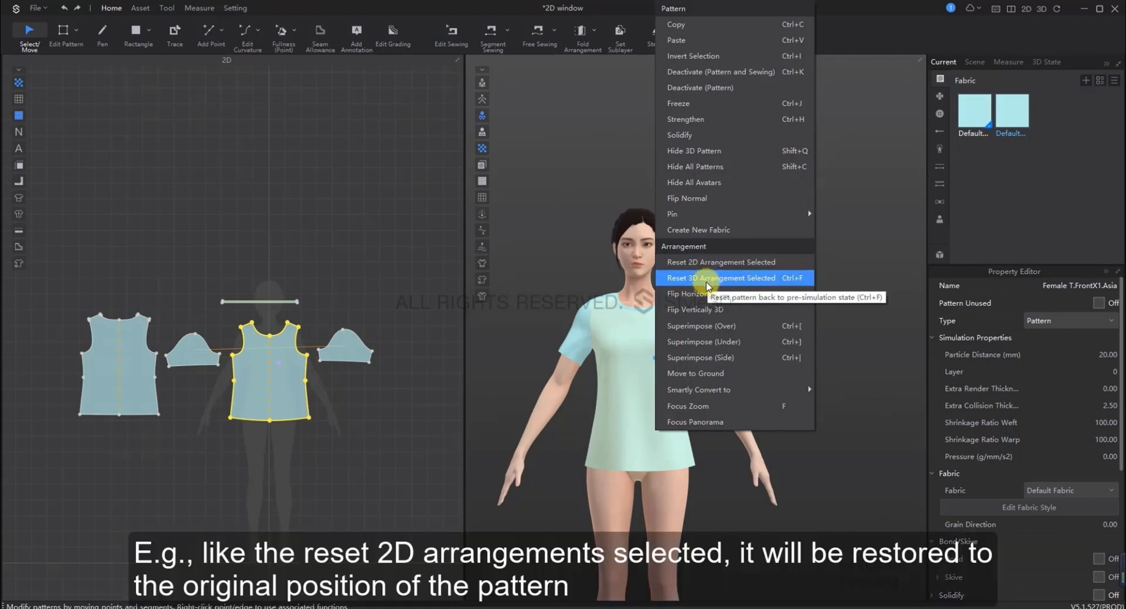
left_click(718, 273)
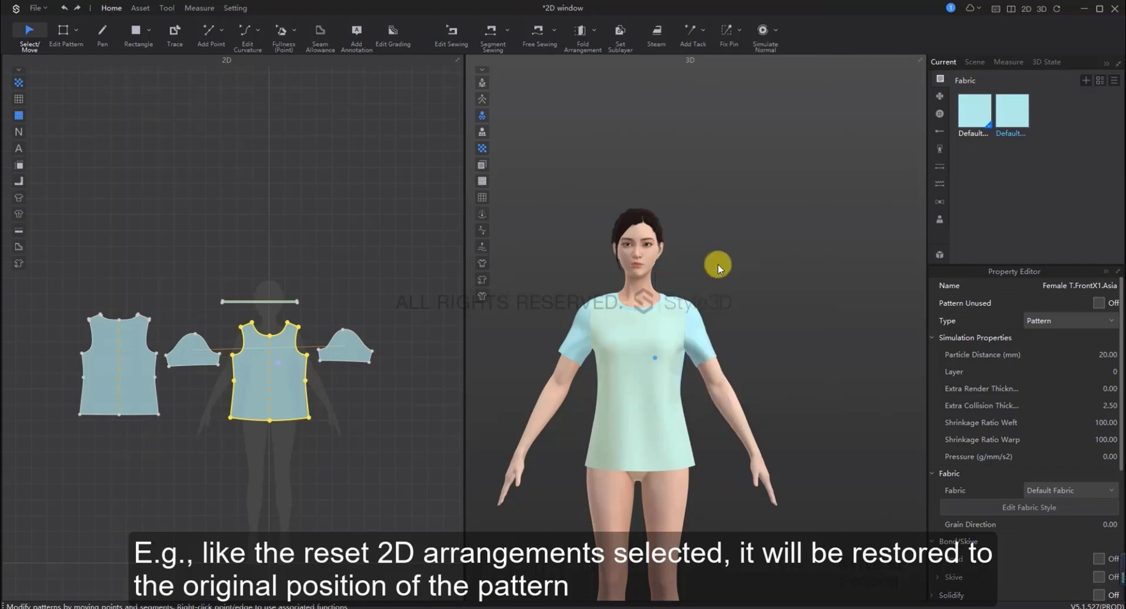
left_click(781, 270)
right_click_drag(779, 289, 701, 283)
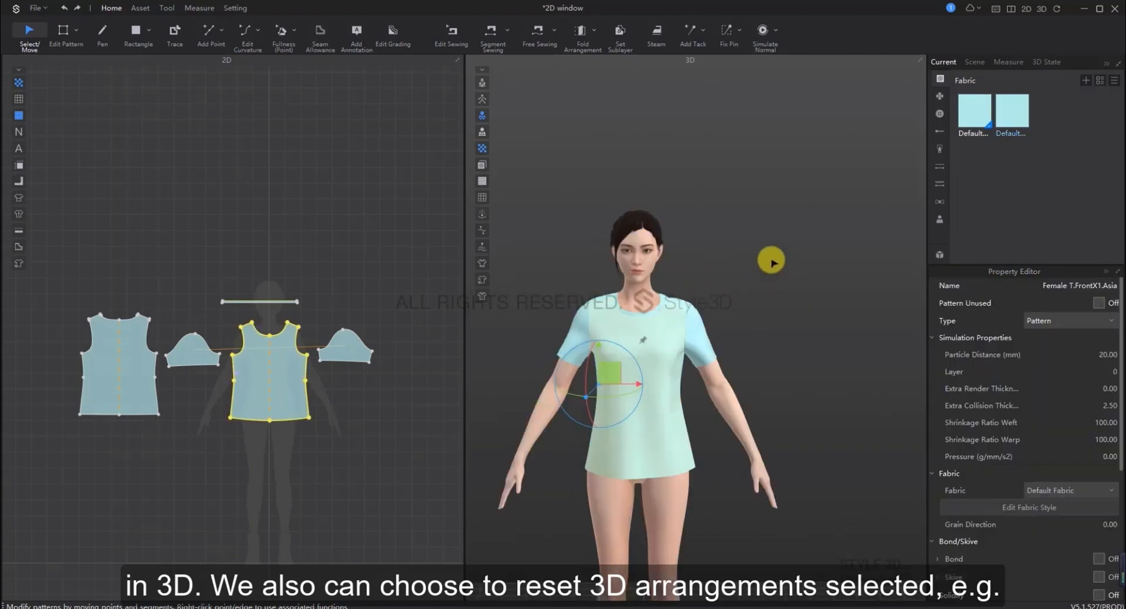
left_click(767, 261)
right_click_drag(772, 279, 802, 282)
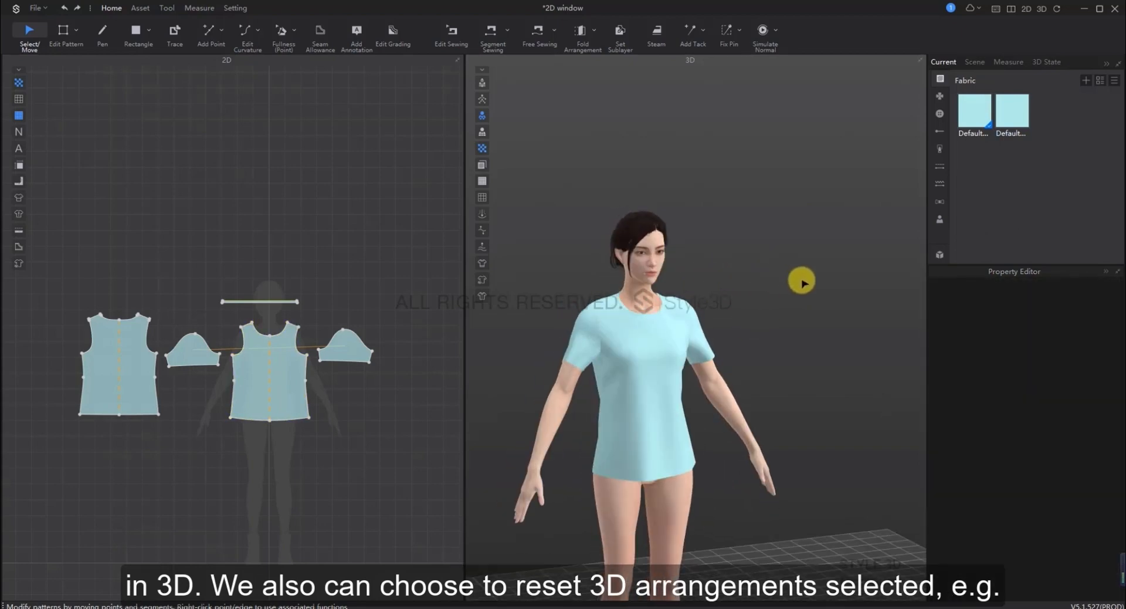
Apply Reset 3D Arrangement Selected to the front piece and check its placement from the avatar's side
scroll(790, 271, "up", 2)
left_click(638, 342)
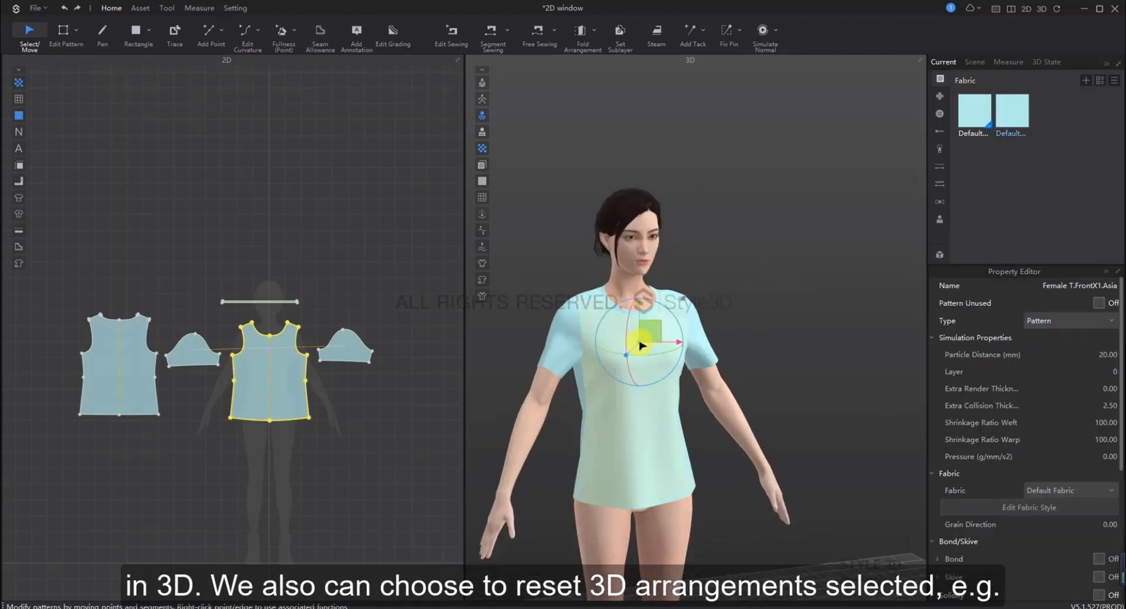
right_click(641, 345)
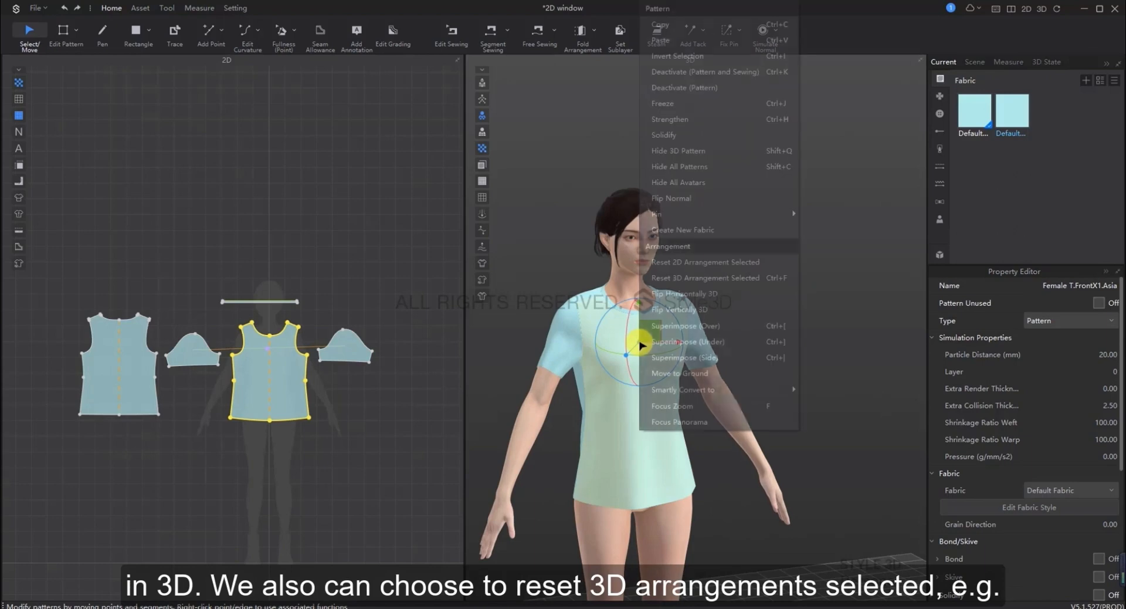
left_click(707, 278)
right_click_drag(729, 315, 626, 322)
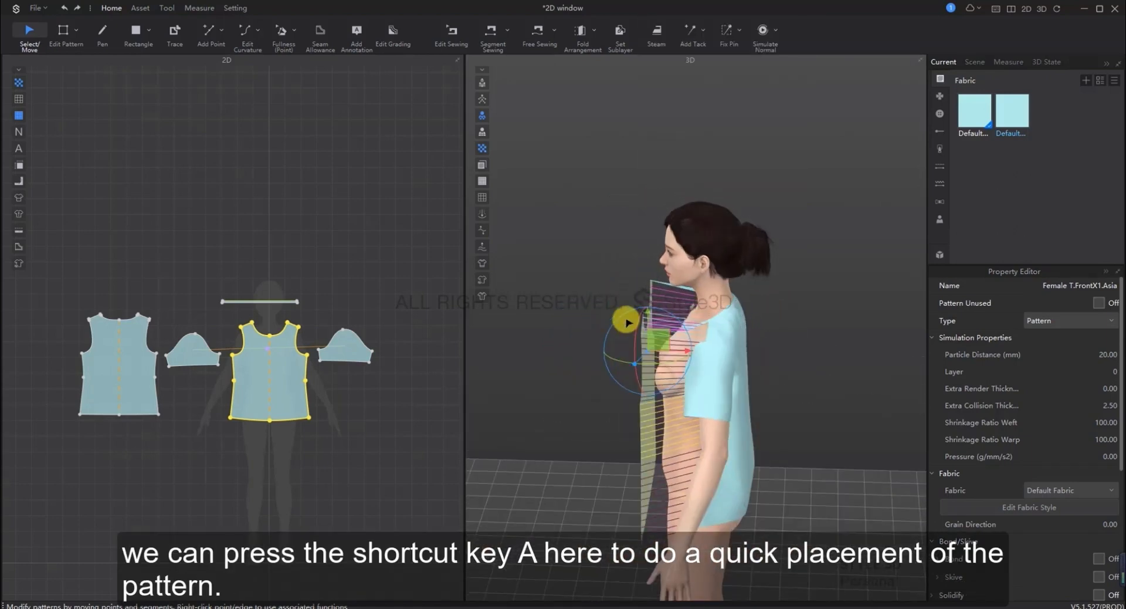
Display the avatar's arrangement points and place the front piece on a point at the front of the torso
left_click(484, 85)
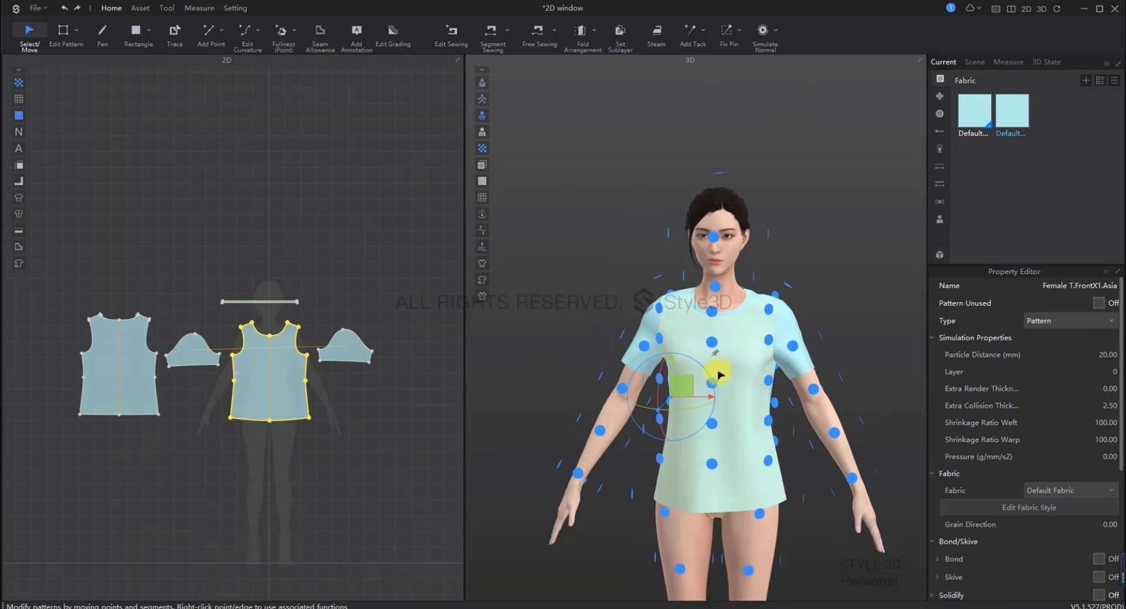
left_click(716, 373)
right_click_drag(797, 335, 733, 350)
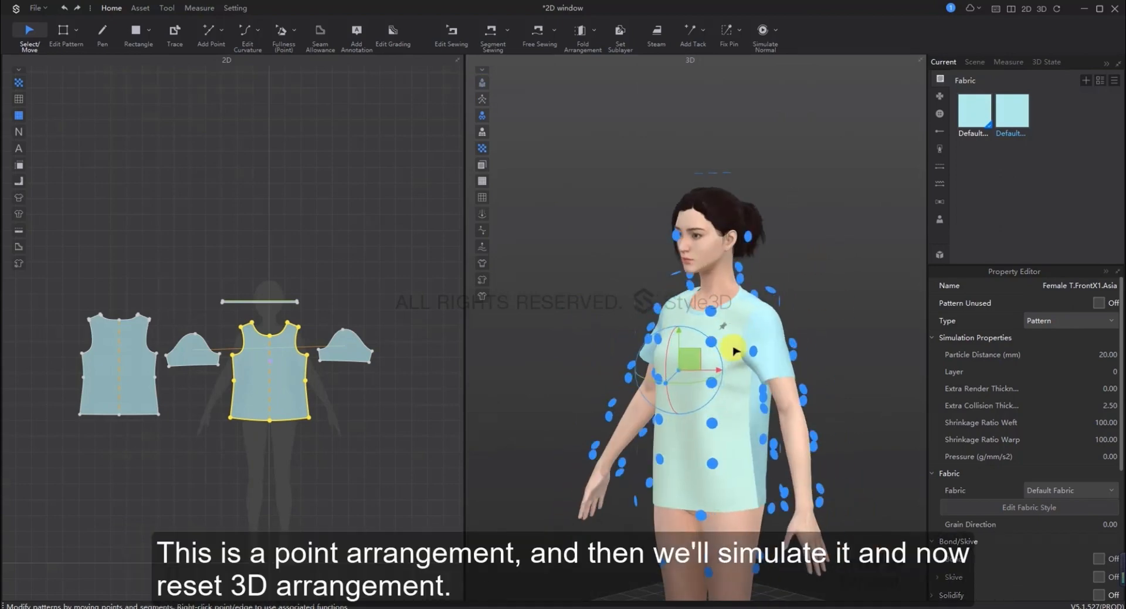
left_click(659, 382)
left_click(790, 229)
right_click_drag(789, 228, 817, 241)
right_click(817, 240)
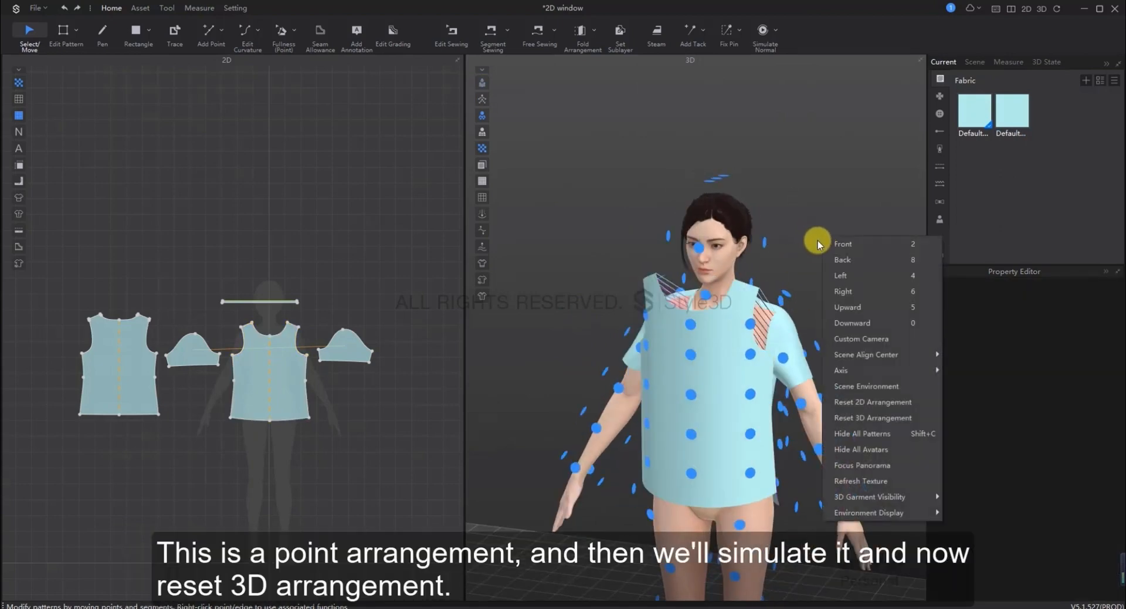
left_click(781, 194)
Simulate the garment so the placed front piece drapes on the avatar
left_click(764, 33)
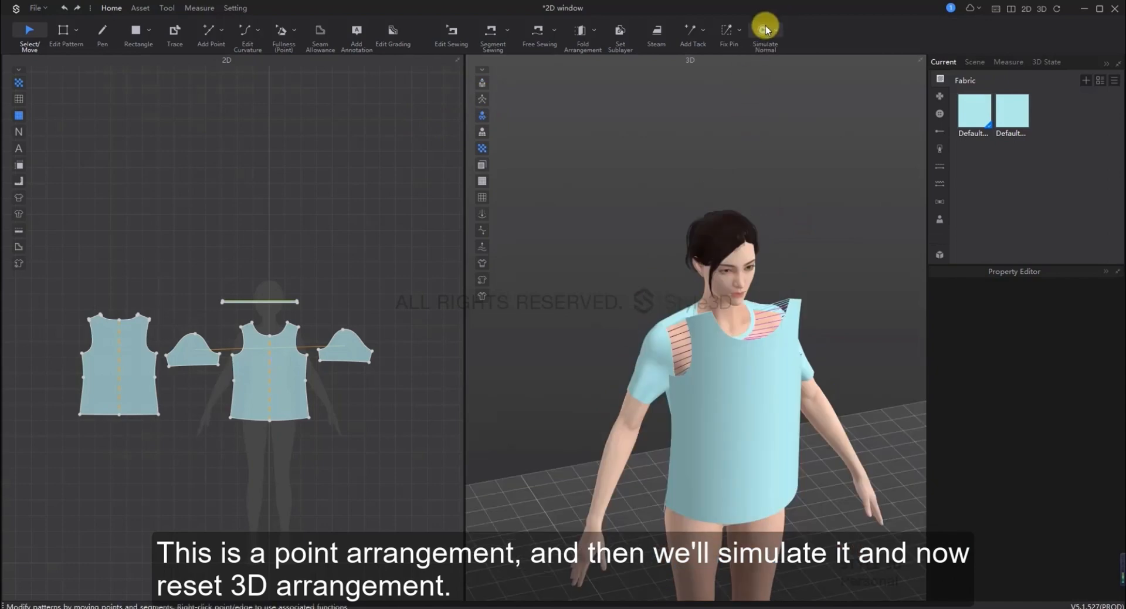
left_click(767, 30)
key("space")
right_click_drag(814, 253, 766, 244)
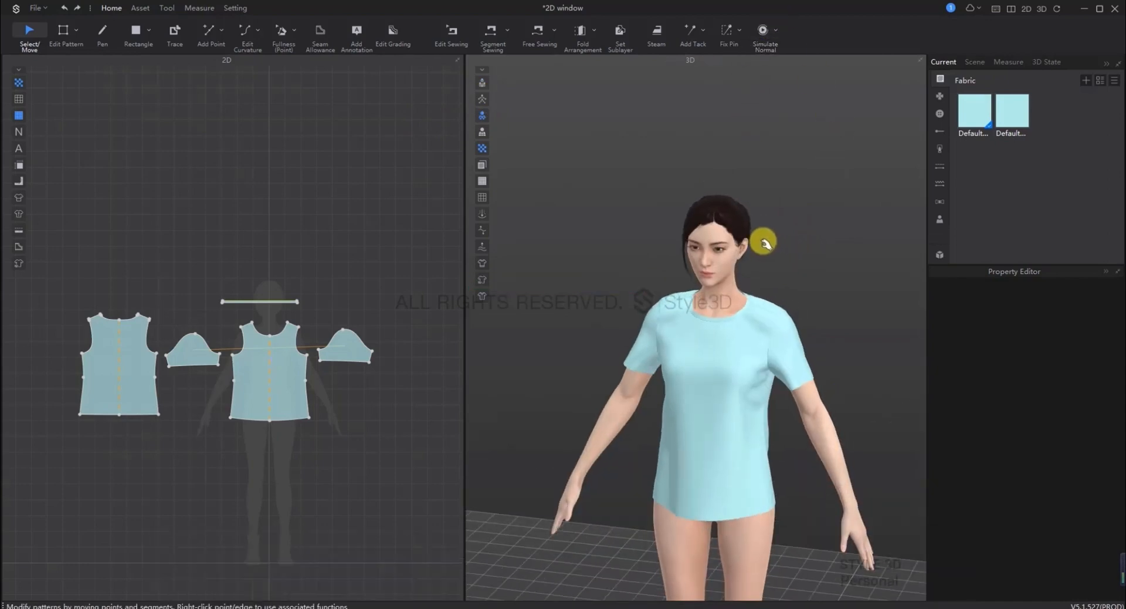
key("space")
Reset the 3D arrangement of the draped front piece to its arrangement point
left_click(722, 384)
right_click(726, 386)
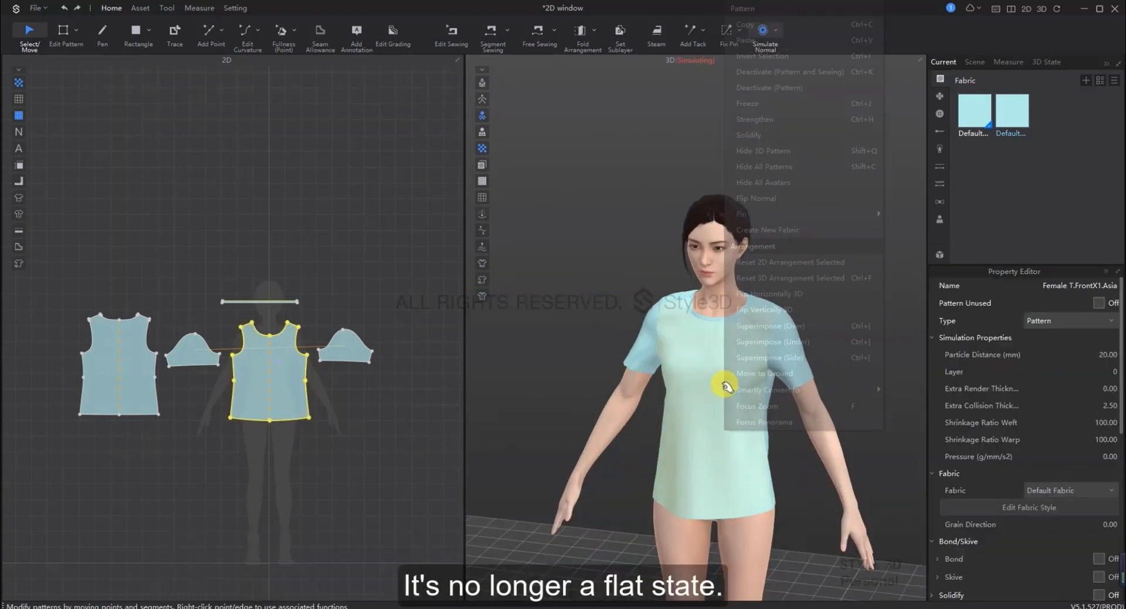
left_click(780, 278)
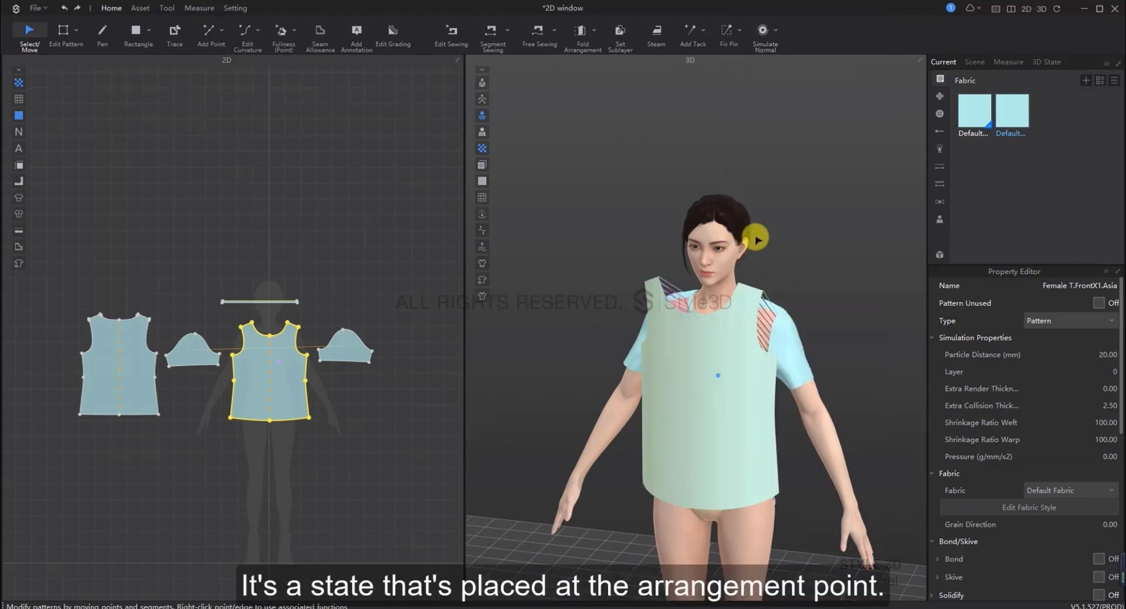
right_click_drag(756, 239, 721, 239)
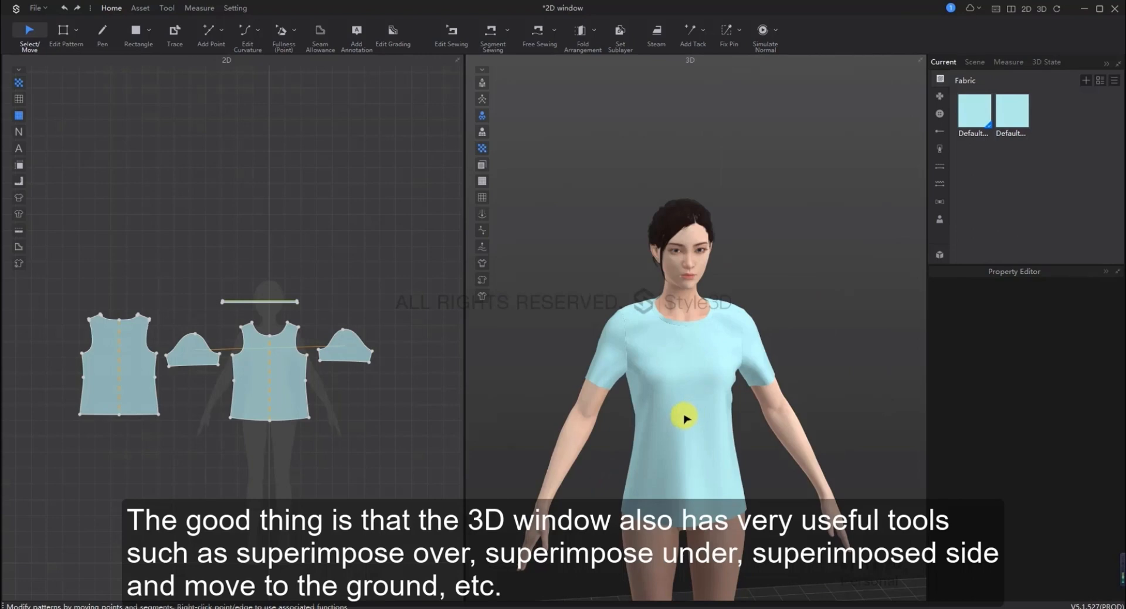
Examine the front piece's Superimpose (Over), Superimpose (Under), Superimpose (Side) and Move to Ground commands in 3D
left_click(688, 417)
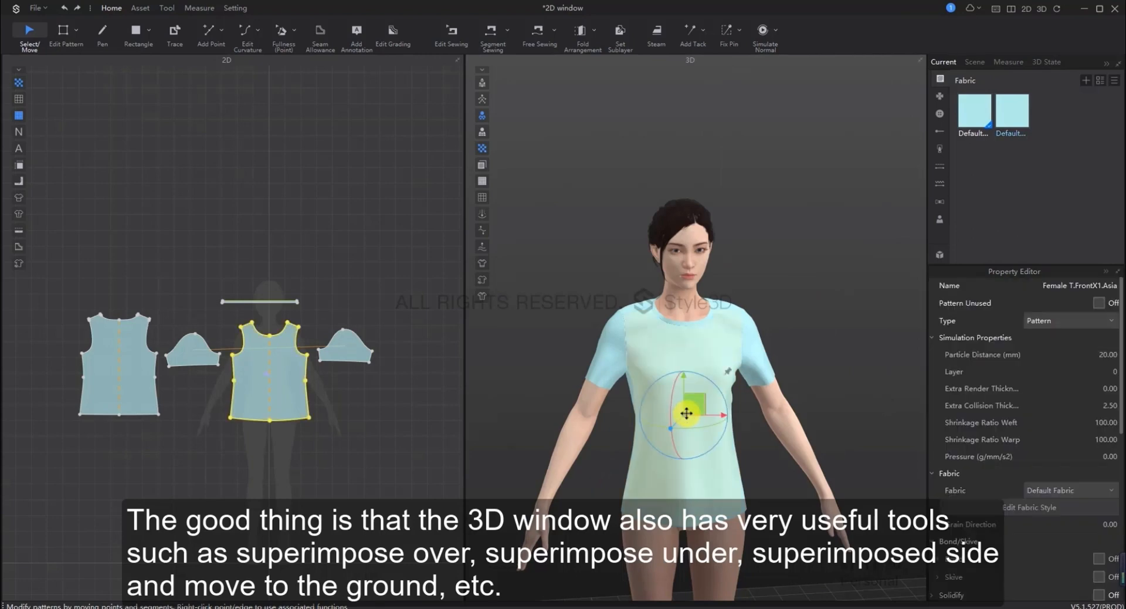
right_click(686, 412)
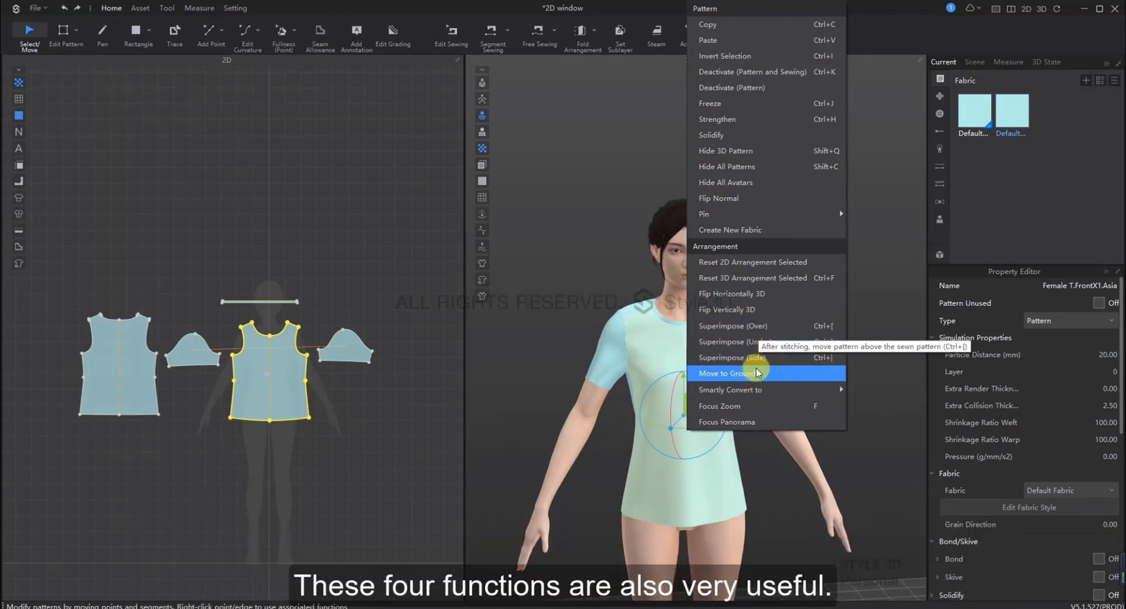
left_click(870, 205)
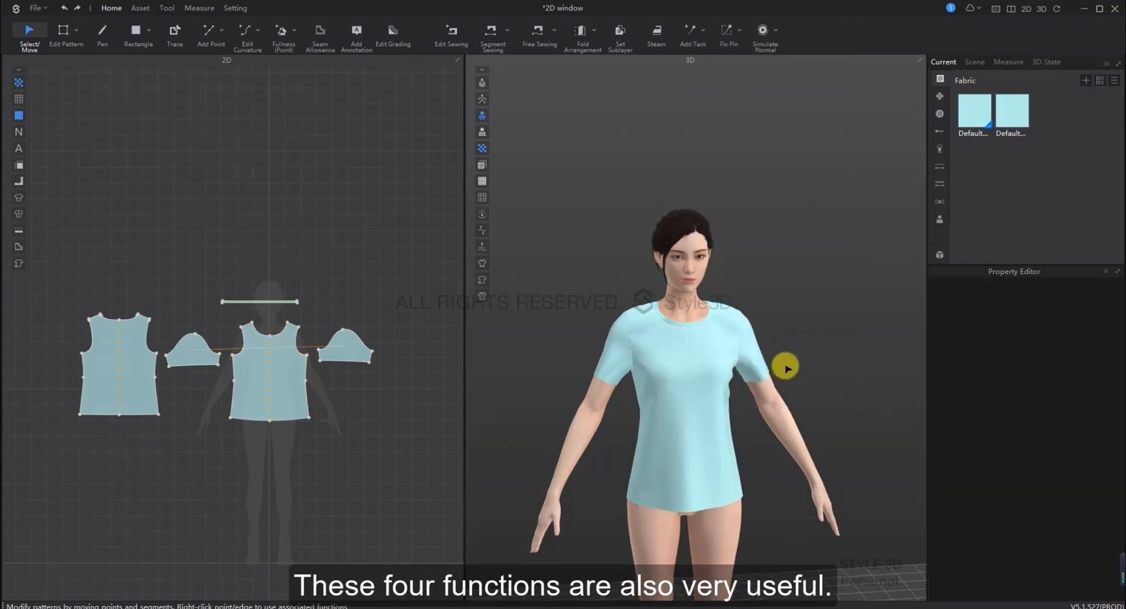
Draw an internal rectangle with a perimeter of about 40.7 cm in the middle of the sleeve beside the front piece
left_click(355, 354)
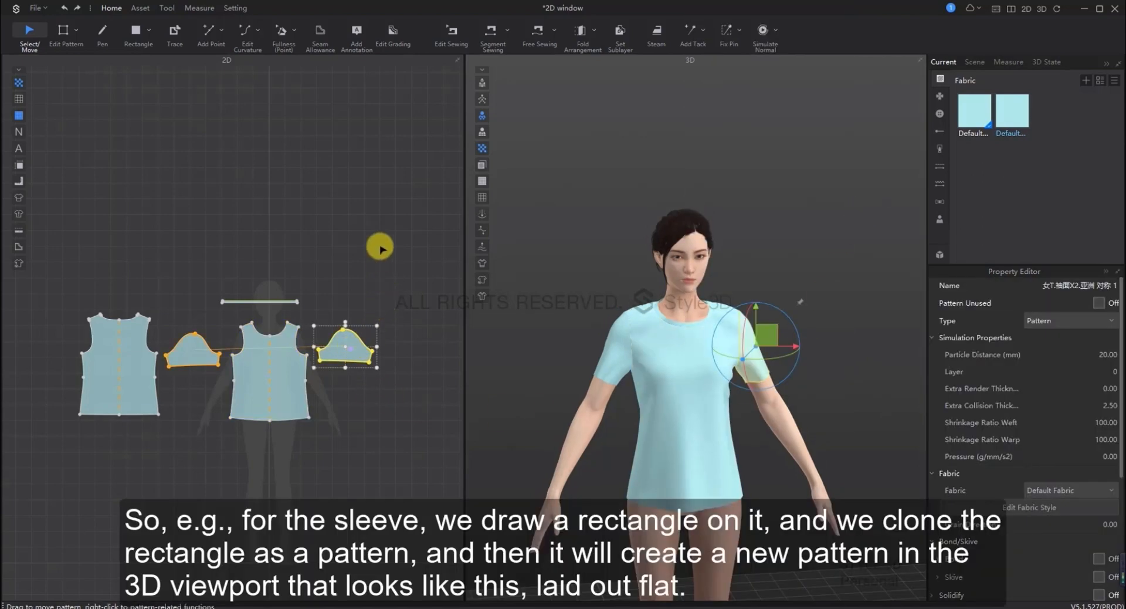
scroll(364, 392, "up", 2)
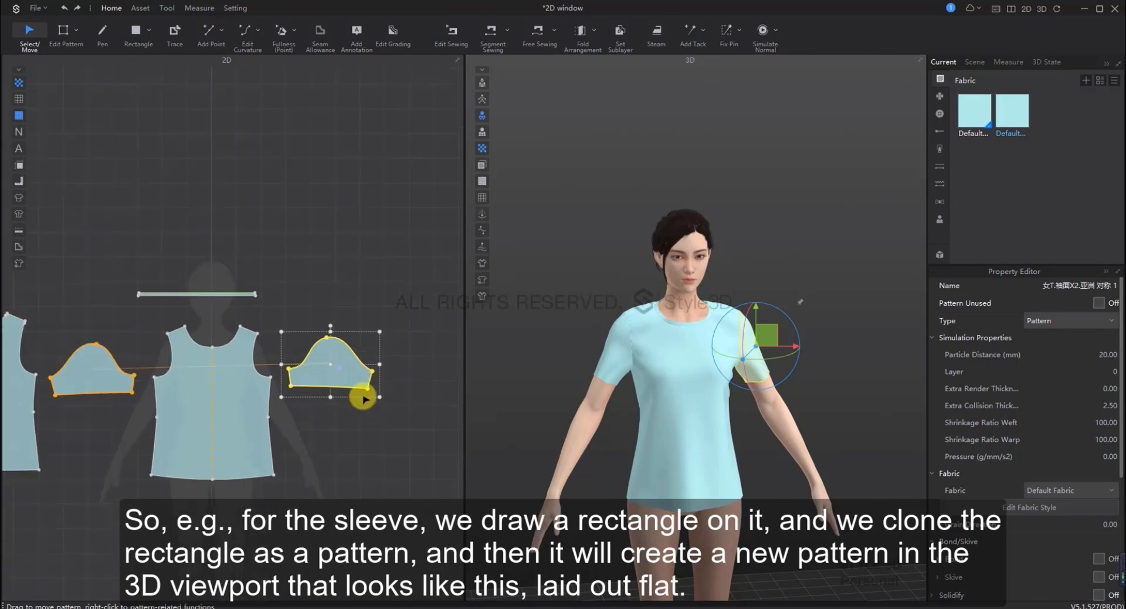
scroll(359, 307, "up", 2)
scroll(359, 307, "up", 2)
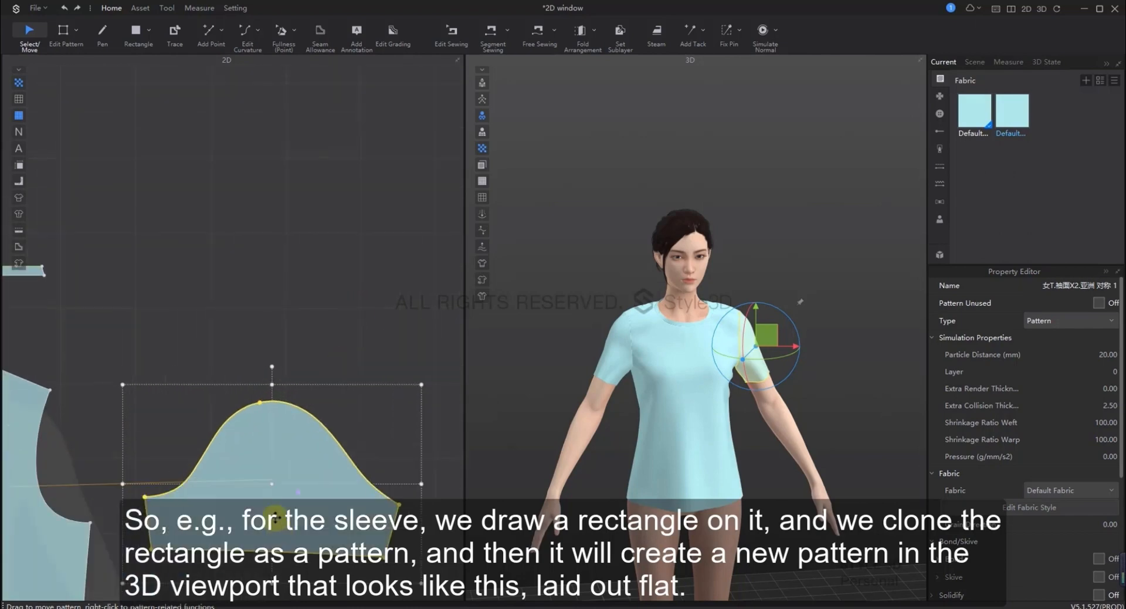
left_click(136, 31)
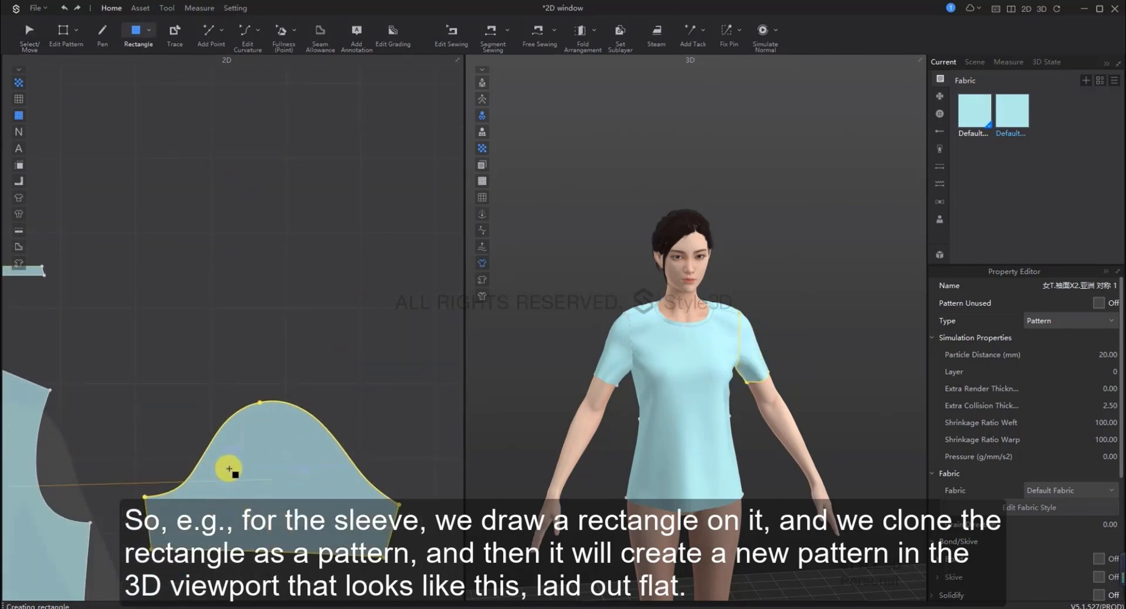
mouse_move(229, 469)
left_mouse_down()
mouse_move(349, 530)
mouse_move(333, 510)
left_mouse_up()
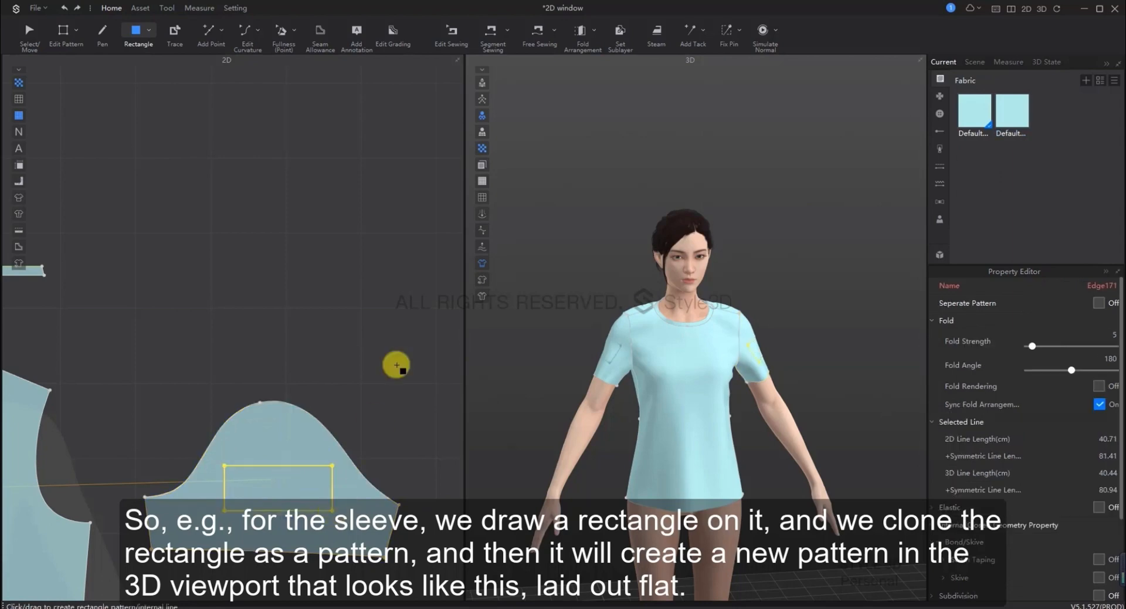
Clone the sleeve's internal rectangle as a separate pattern placed directly below the sleeve, and check it in 3D
right_click(291, 468)
left_click(330, 460)
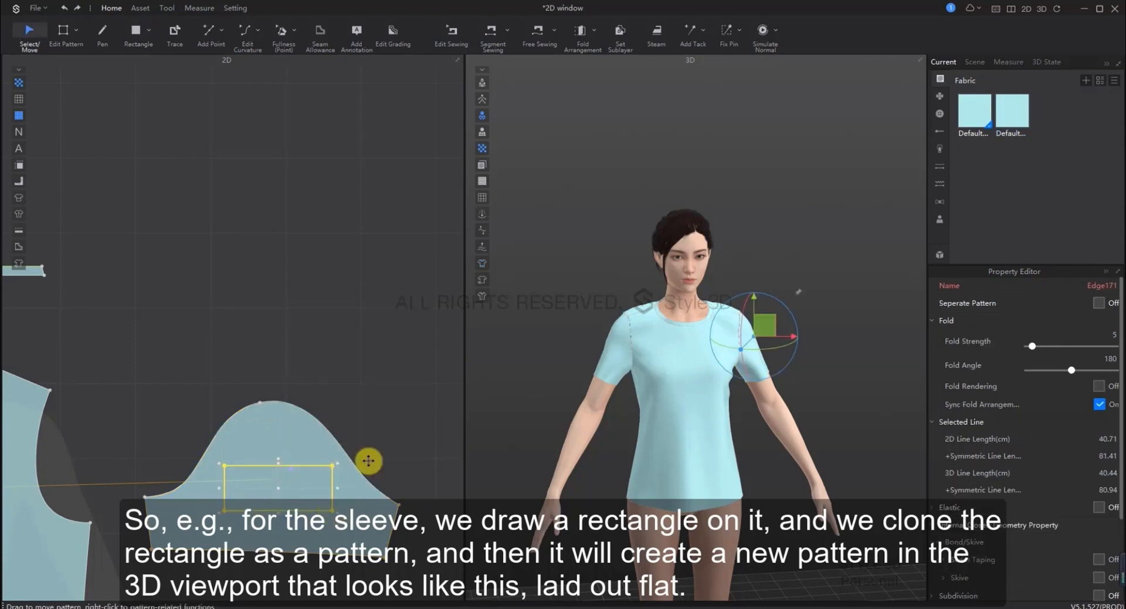
scroll(319, 515, "down", 3)
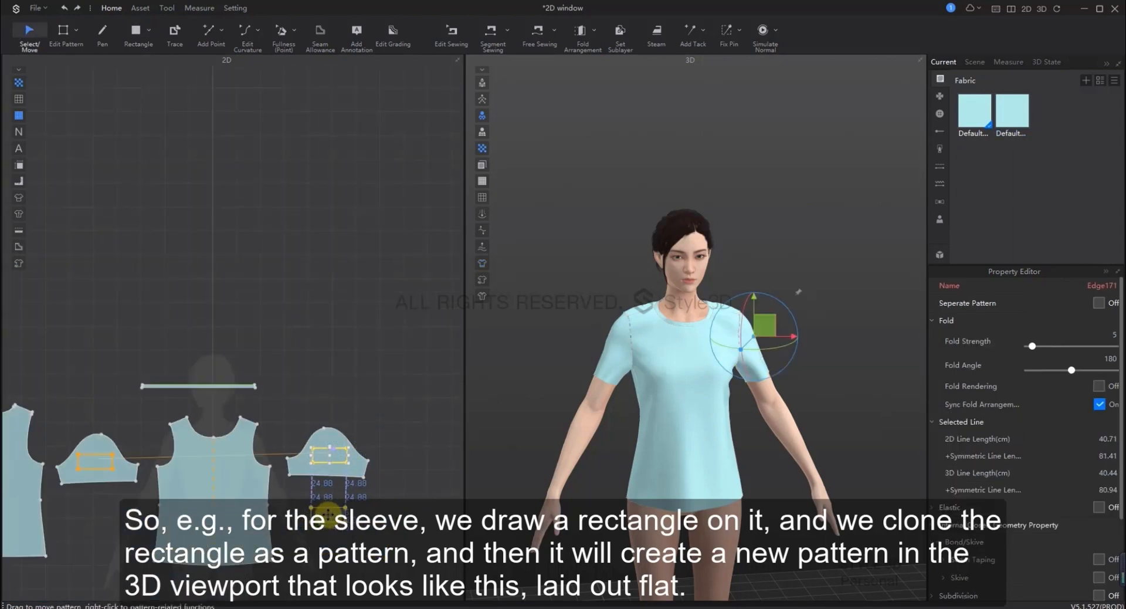
left_click(331, 513)
scroll(384, 542, "up", 3)
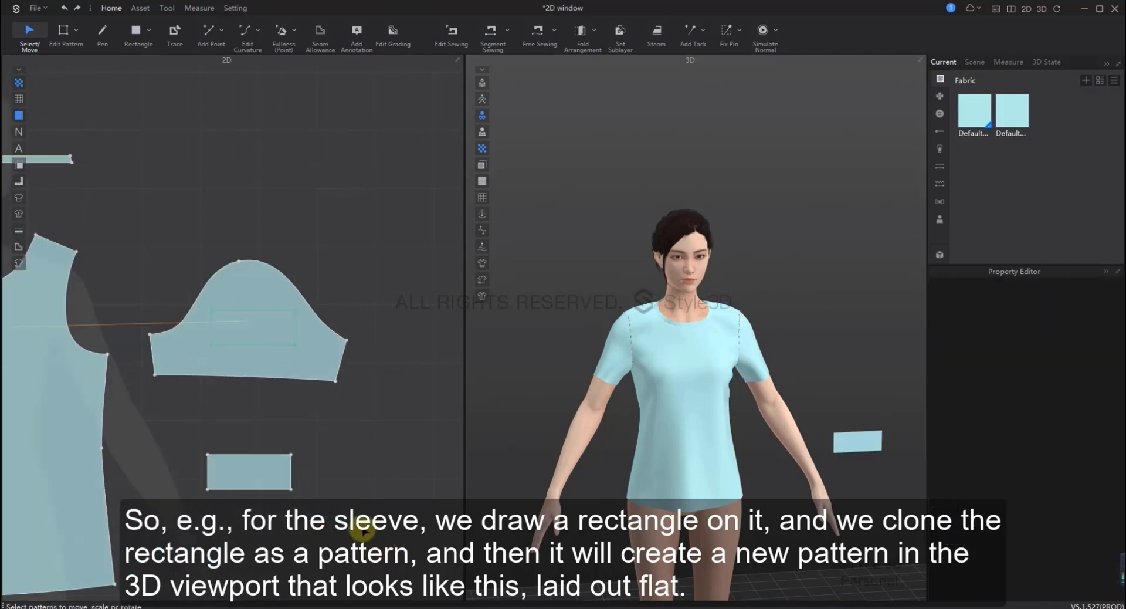
right_click_drag(801, 333, 683, 328)
mouse_move(753, 389)
right_mouse_down()
mouse_move(838, 388)
mouse_move(835, 405)
mouse_move(845, 391)
right_mouse_up()
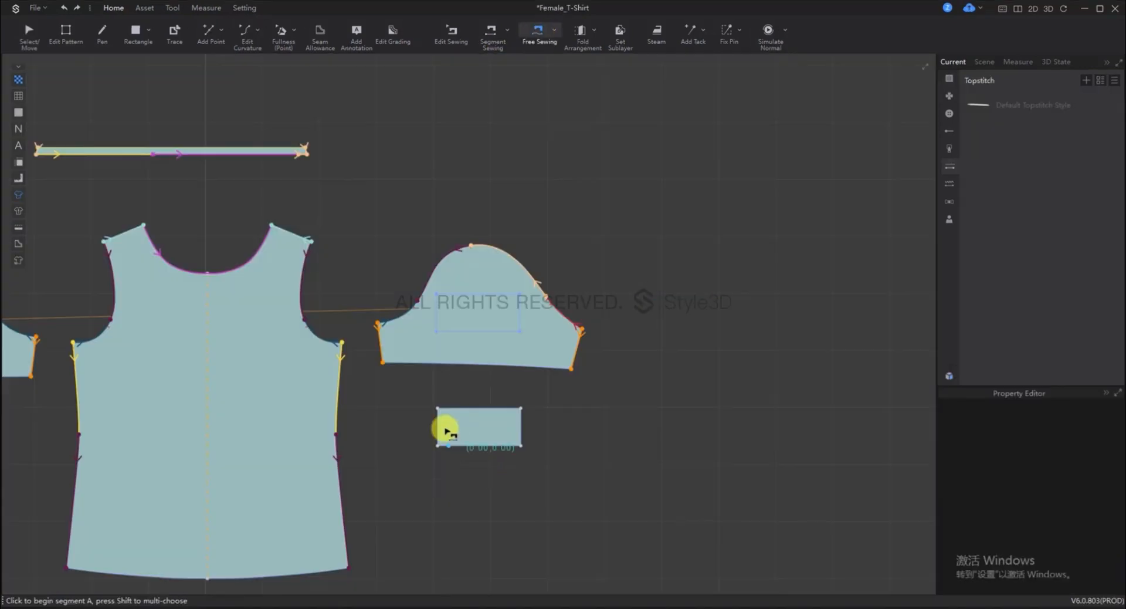
Sew the full outline of the rectangle pattern to the matching internal rectangle on the sleeve with Free Sewing
left_click(438, 413)
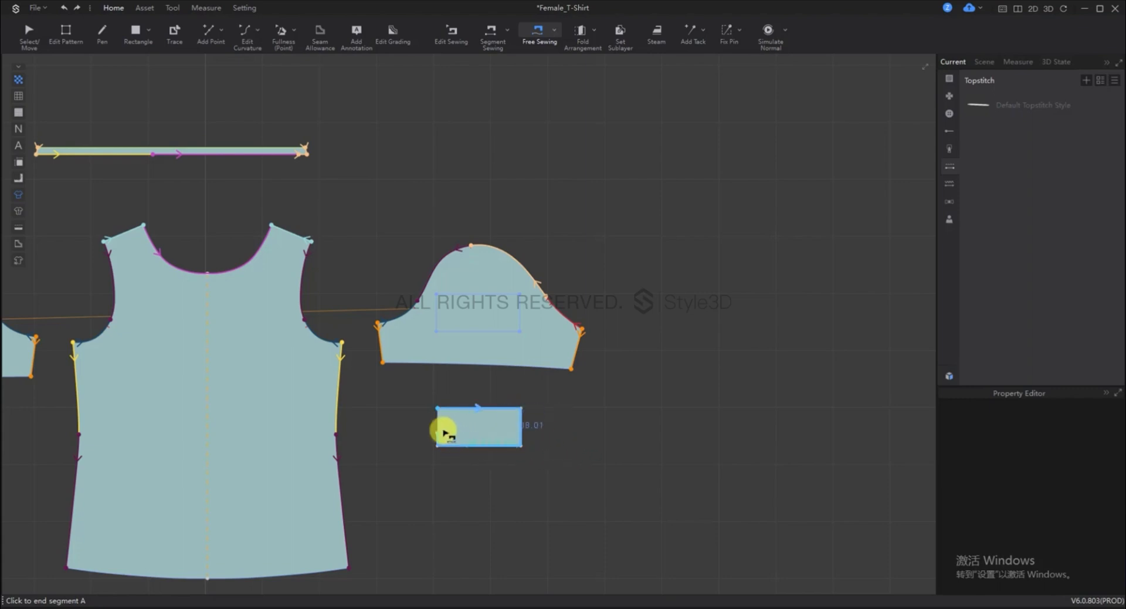
left_click(439, 413)
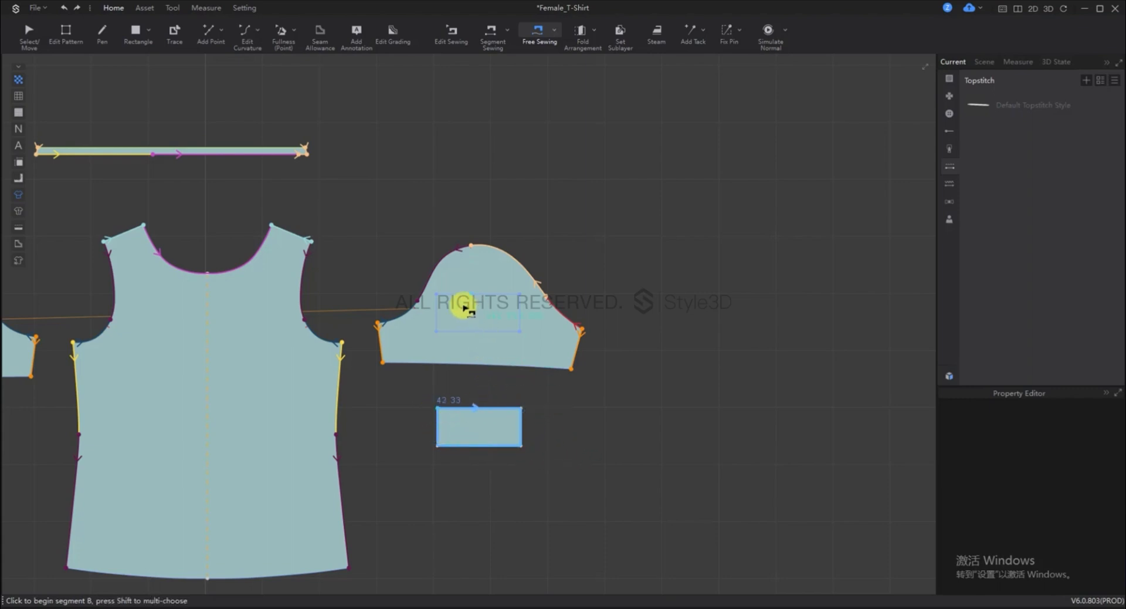
left_click(439, 299)
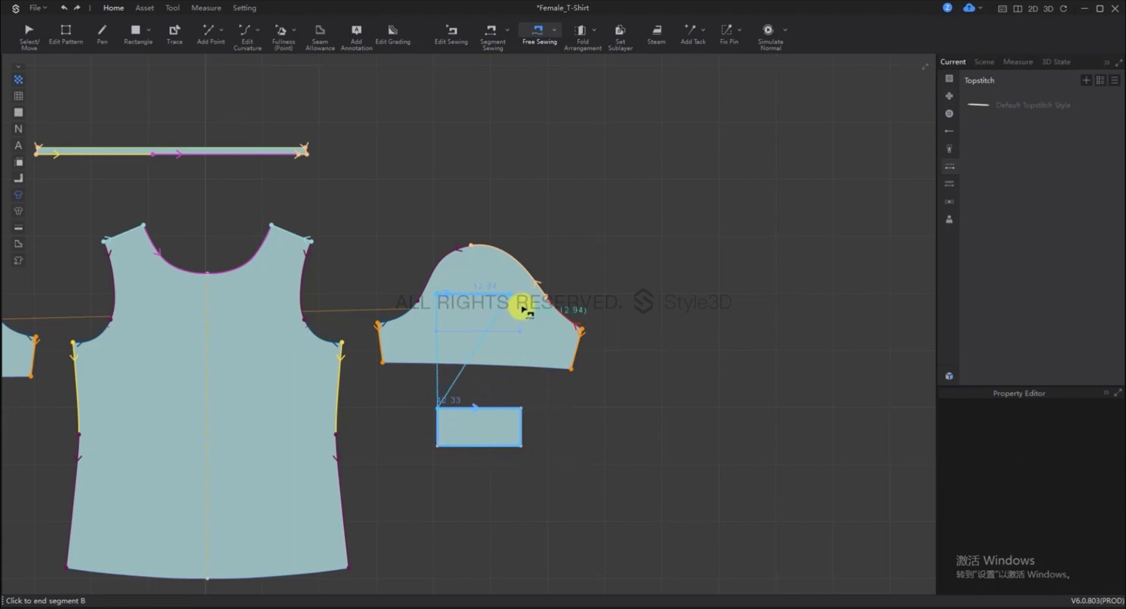
left_click(437, 298)
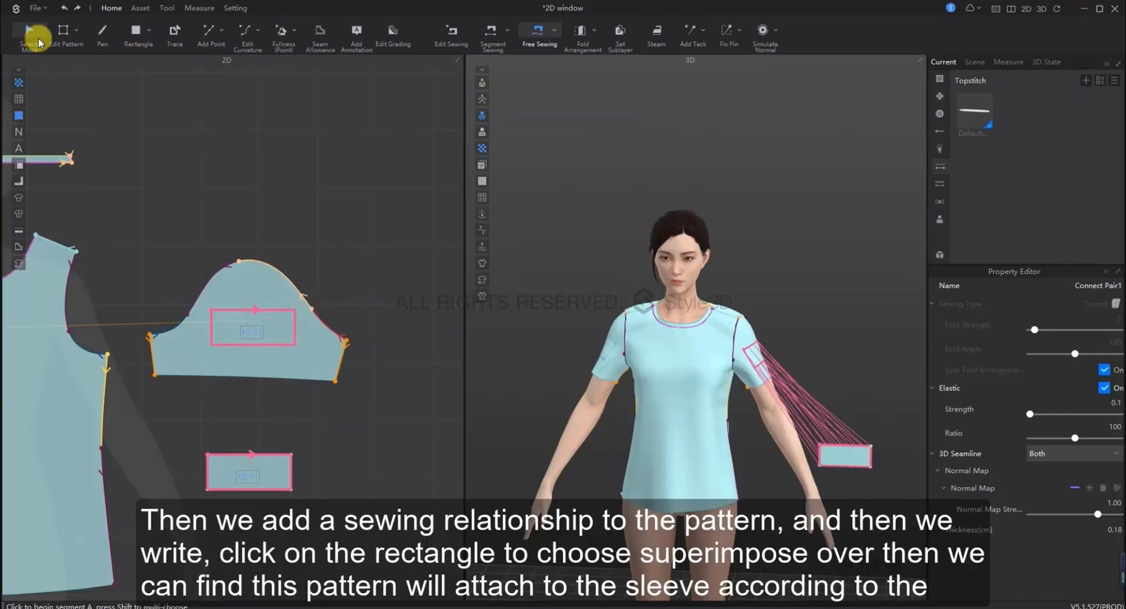
Apply Superimpose (Over) to the rectangle pattern in 3D so it attaches over the sleeve, and check its placement from the side
left_click(36, 36)
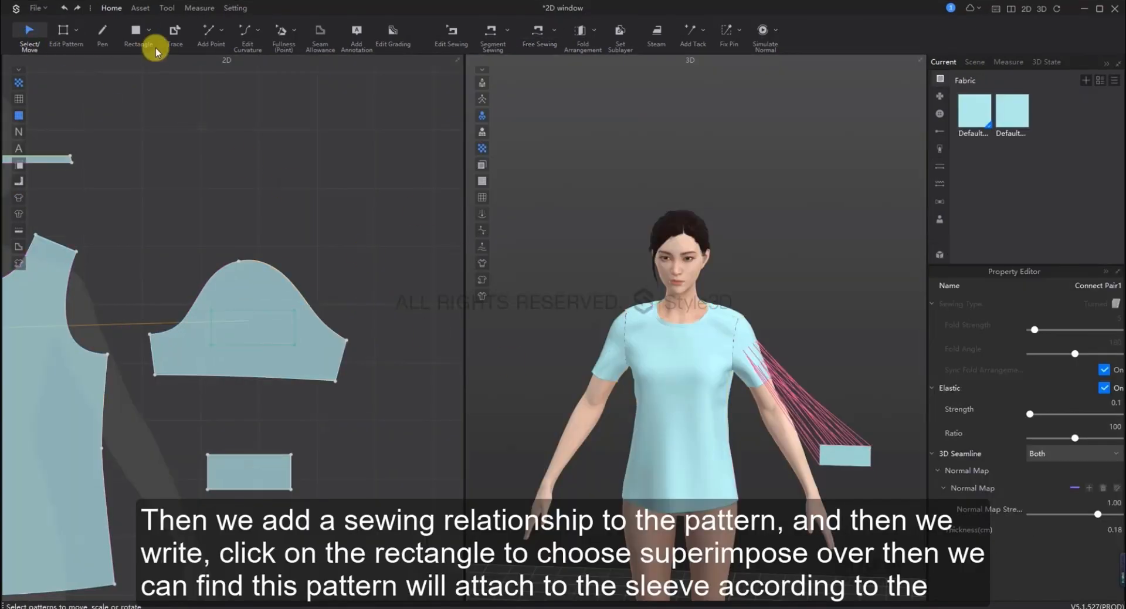
left_click(844, 456)
right_click(836, 453)
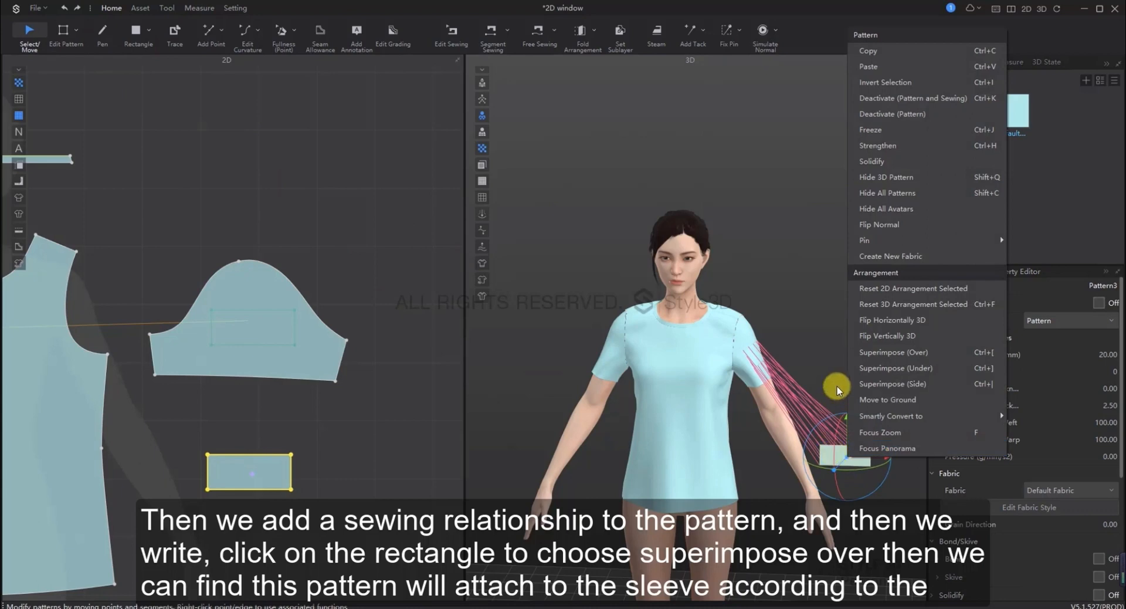
left_click(899, 354)
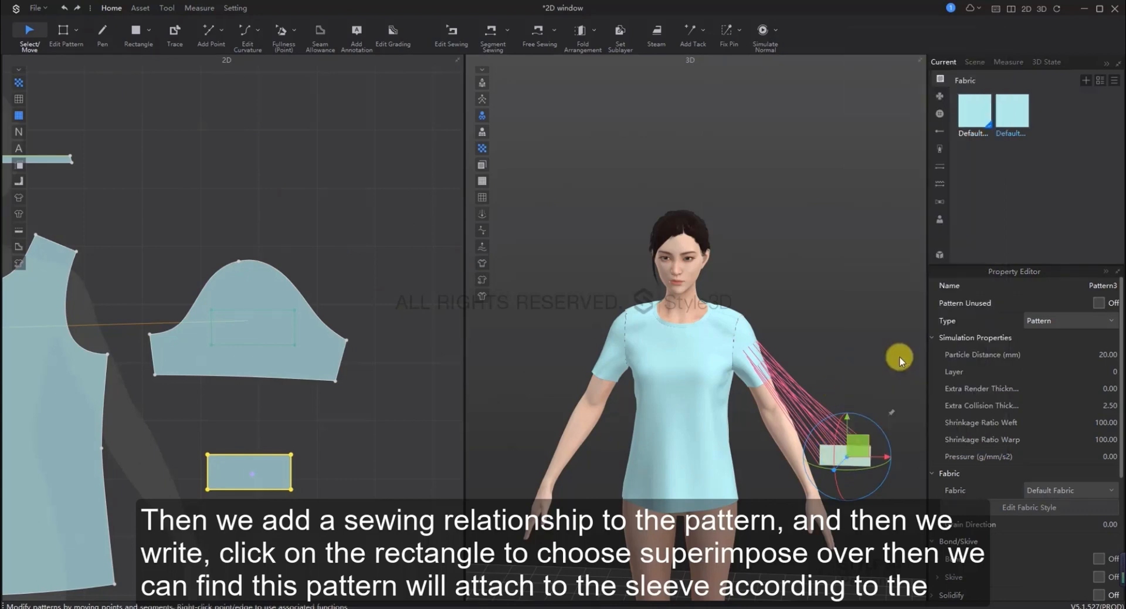
right_click_drag(836, 333, 748, 340)
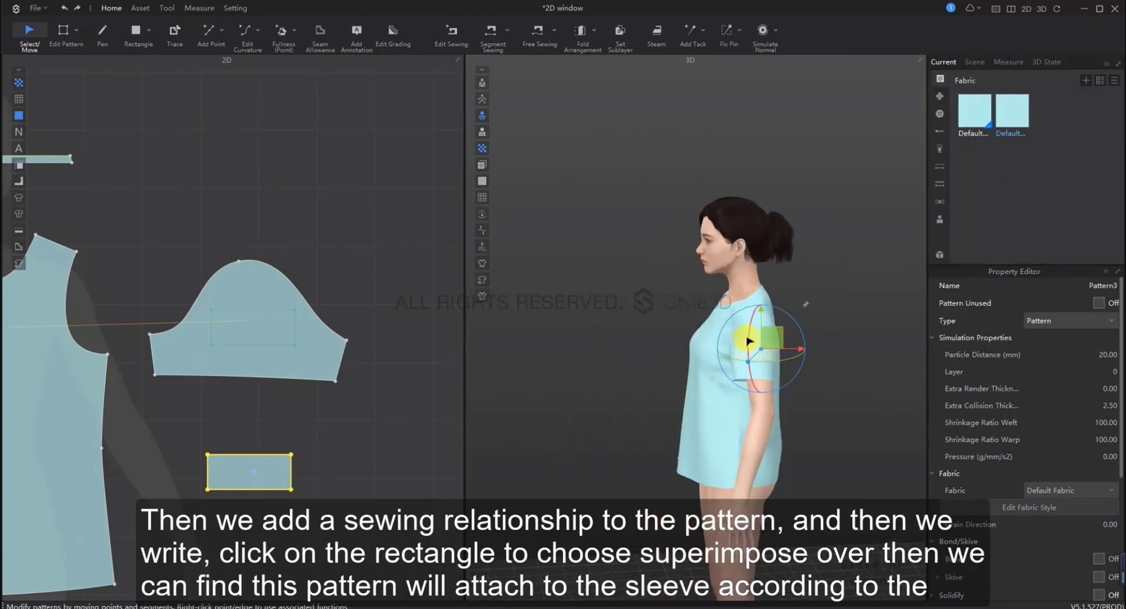
scroll(809, 334, "up", 4)
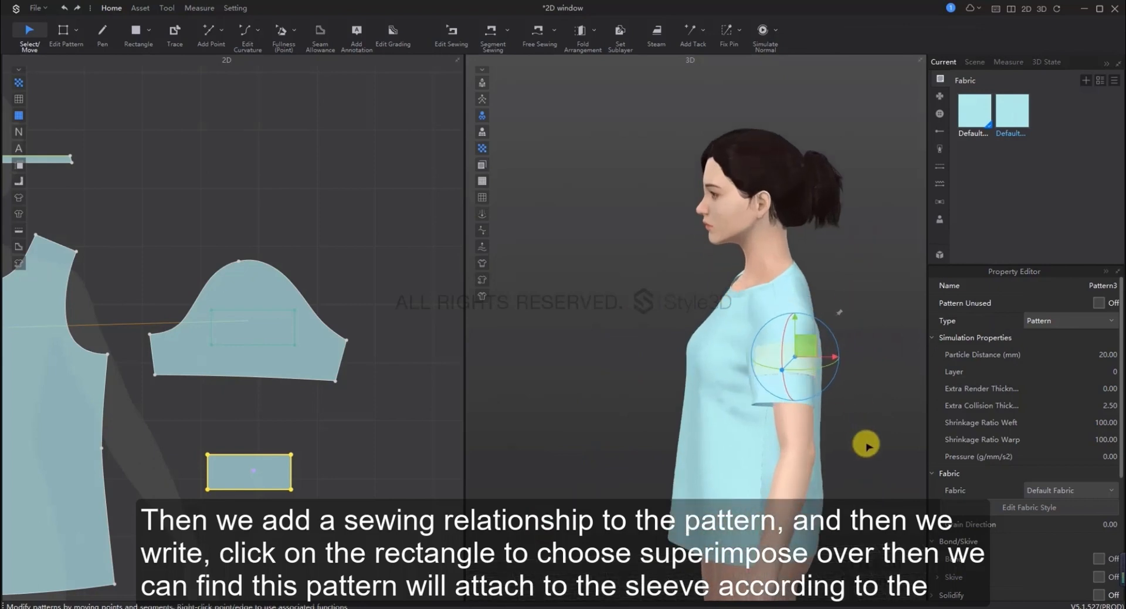
right_click_drag(865, 443, 901, 415)
scroll(901, 415, "up", 5)
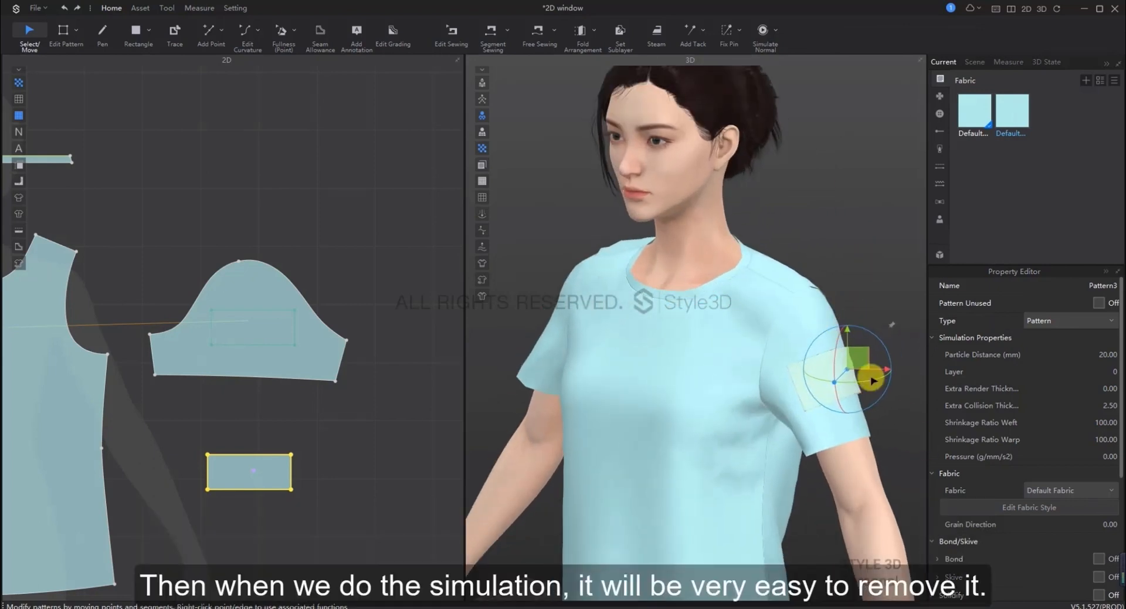
Simulate the garment with the superimposed rectangle and inspect the sleeve from the side and front
left_click(896, 415)
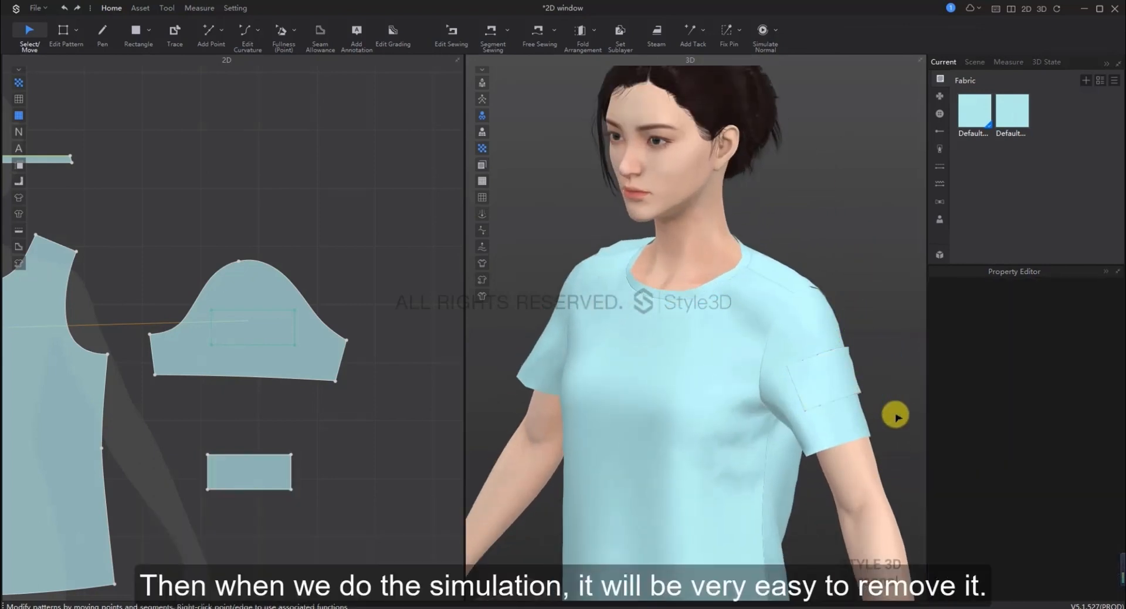
left_click(755, 31)
right_click_drag(892, 346, 737, 342)
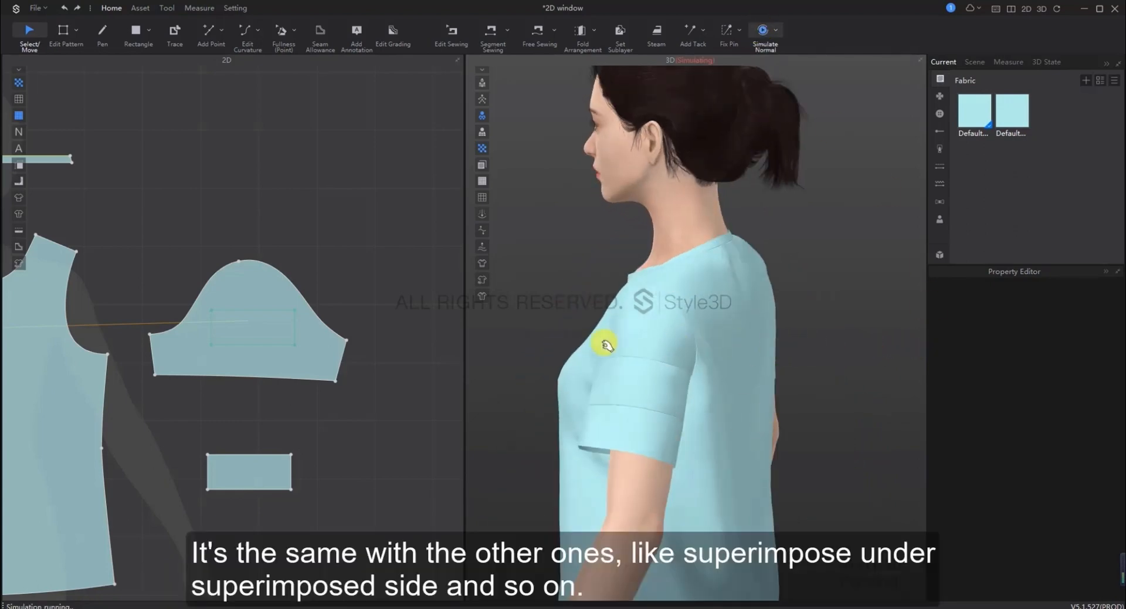
right_click_drag(755, 397, 875, 393)
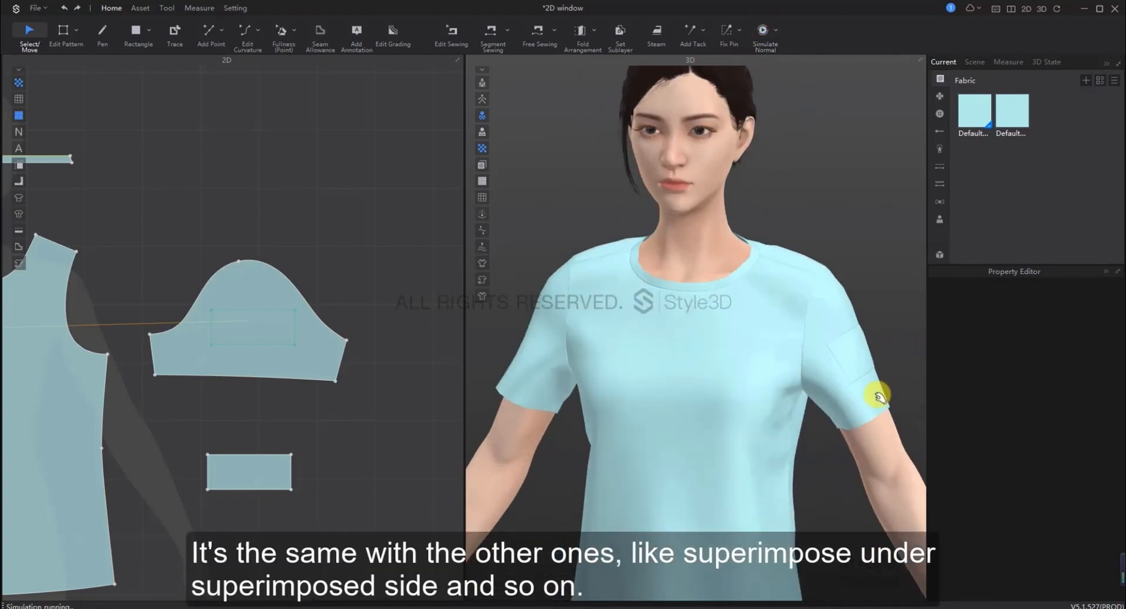
Delete the rectangle pattern and the sleeve's internal rectangle, and examine the Smartly Convert to options for the sleeve in 3D
left_click(266, 464)
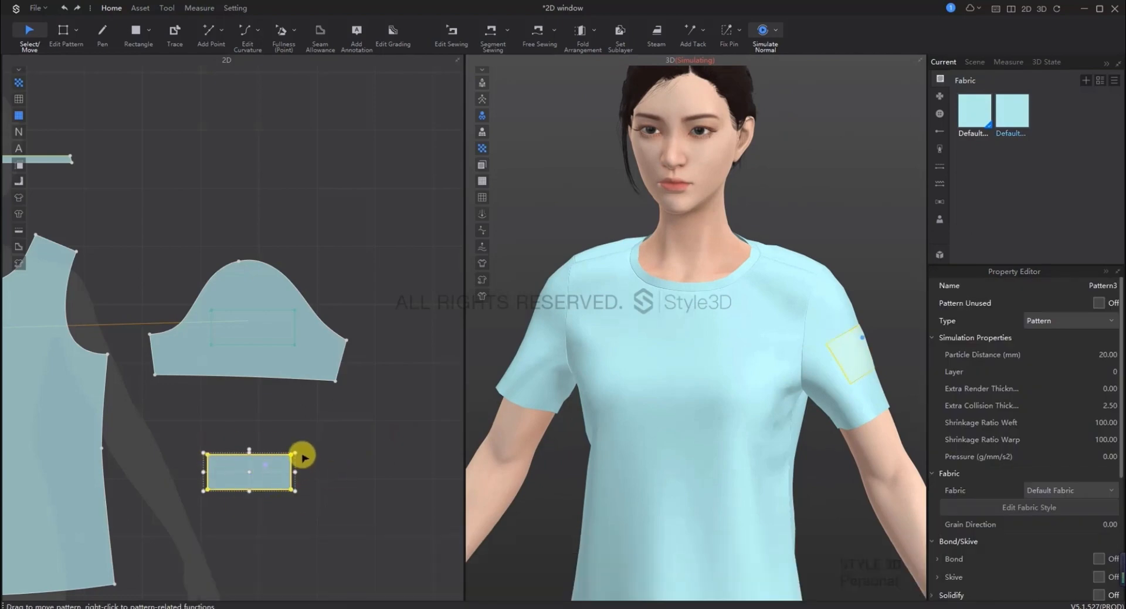
left_click(843, 361)
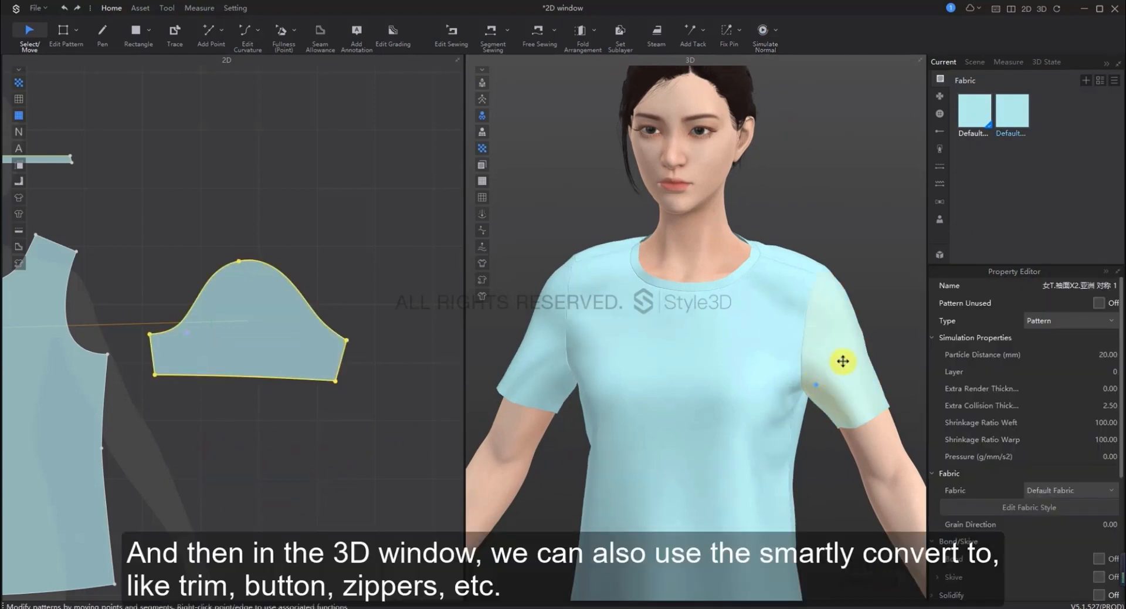
right_click(843, 361)
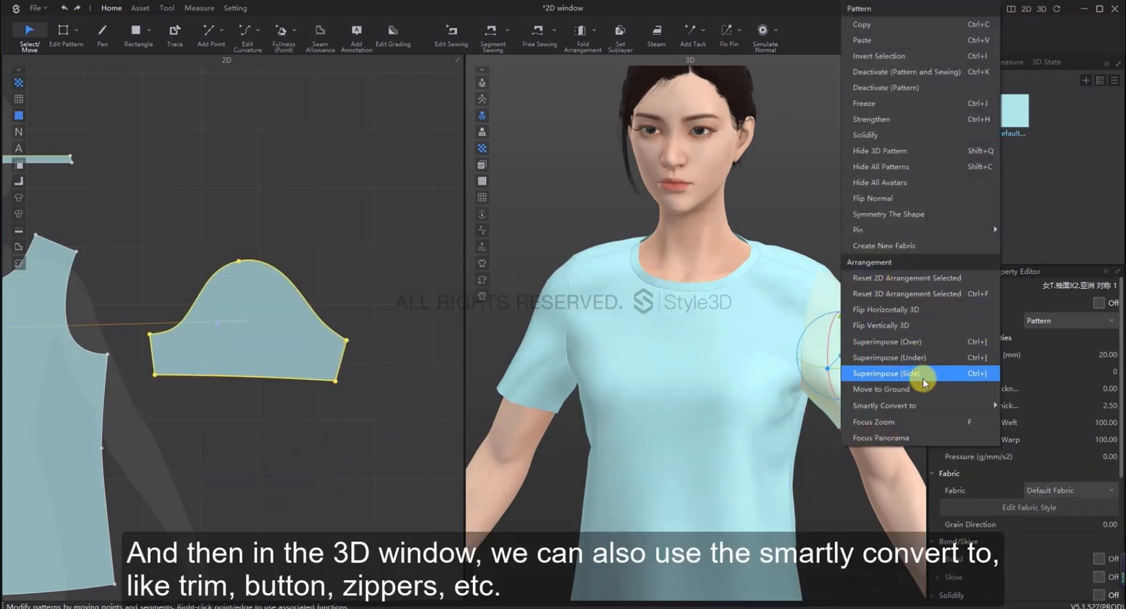
mouse_move(921, 408)
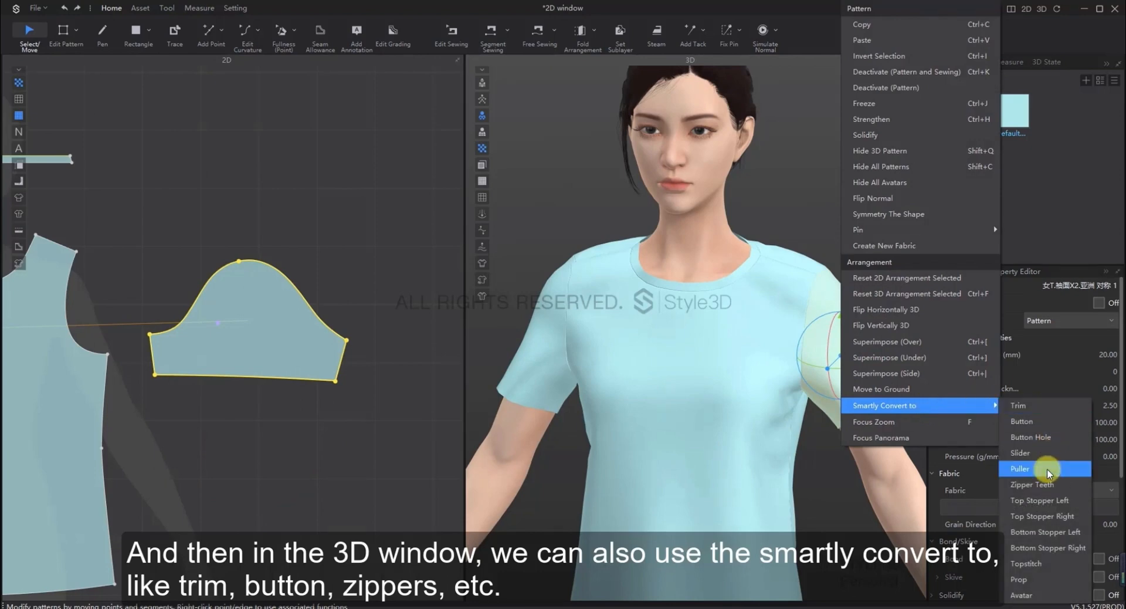
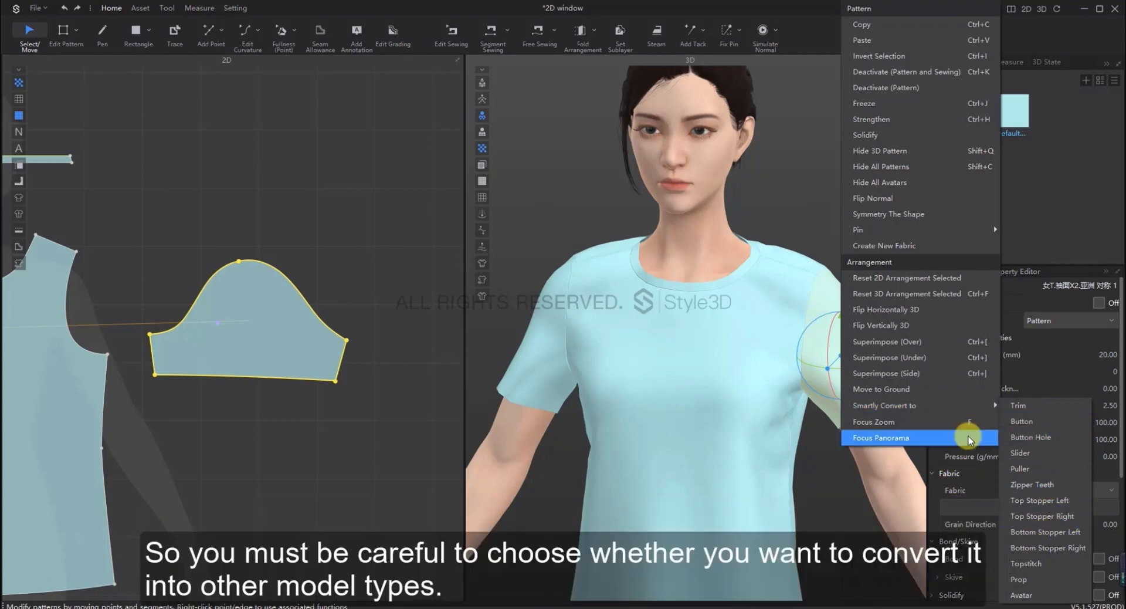
left_click(836, 532)
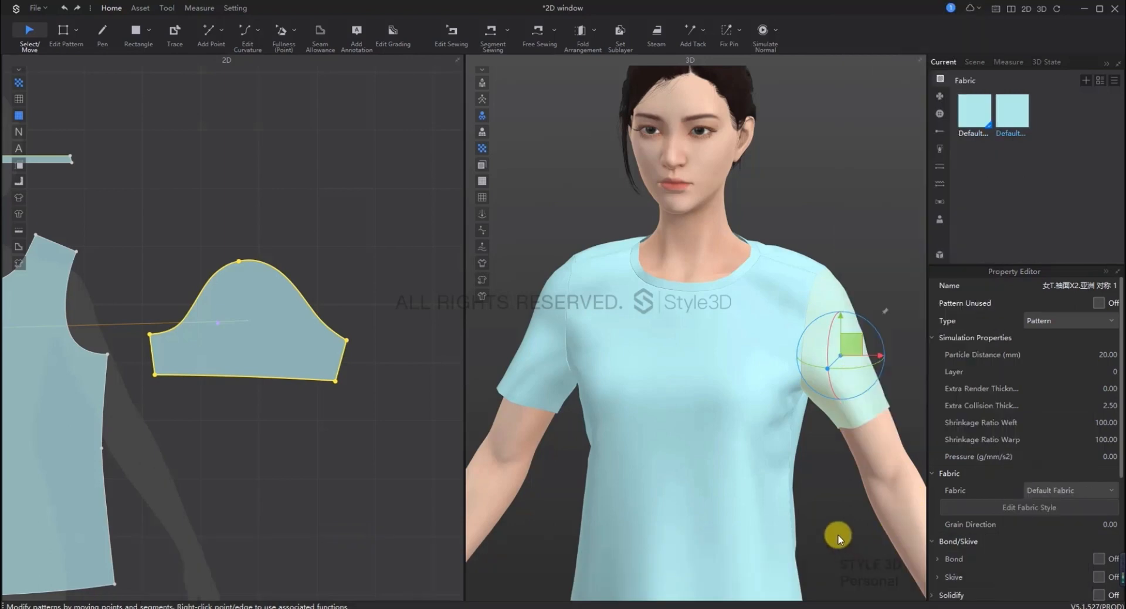
Use Focus Zoom to centre the 3D view on the front piece and on one sleeve
left_click(750, 498)
scroll(858, 512, "down", 1)
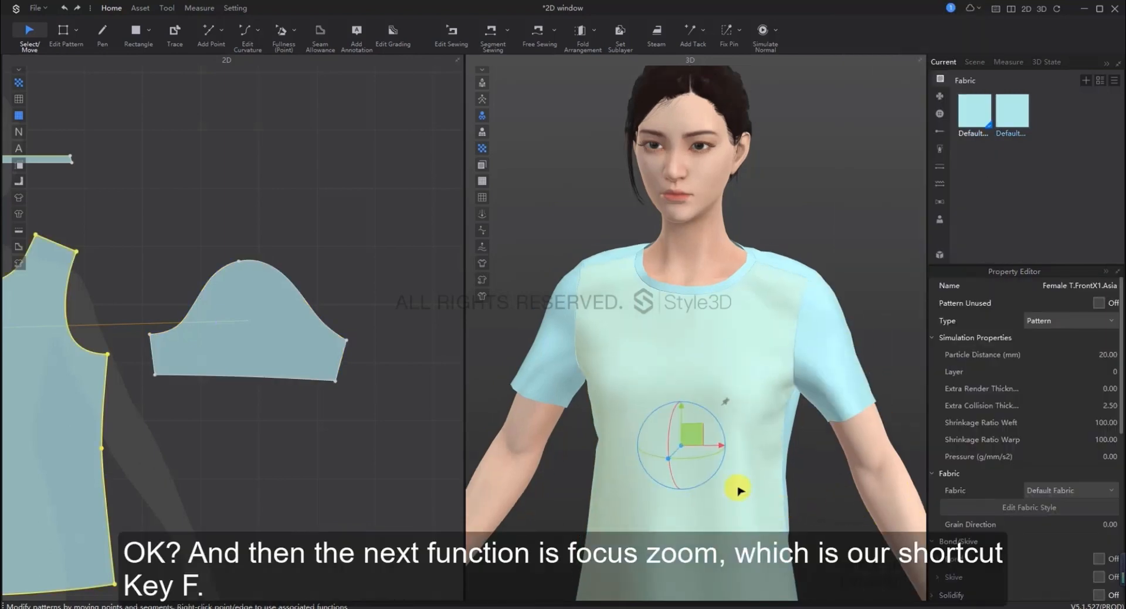
right_click(688, 437)
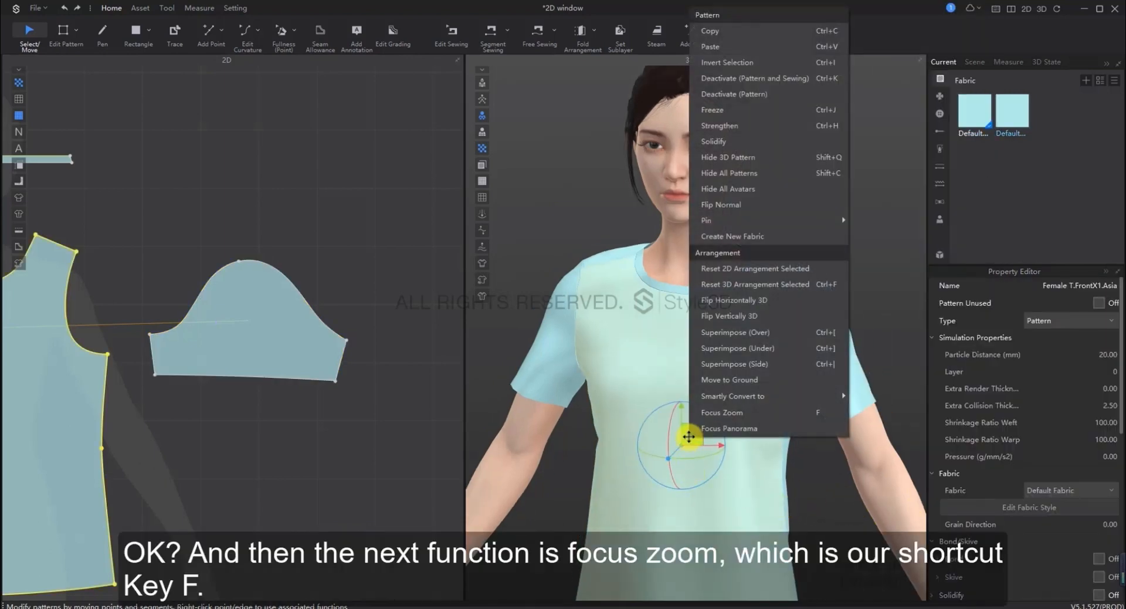
left_click(731, 413)
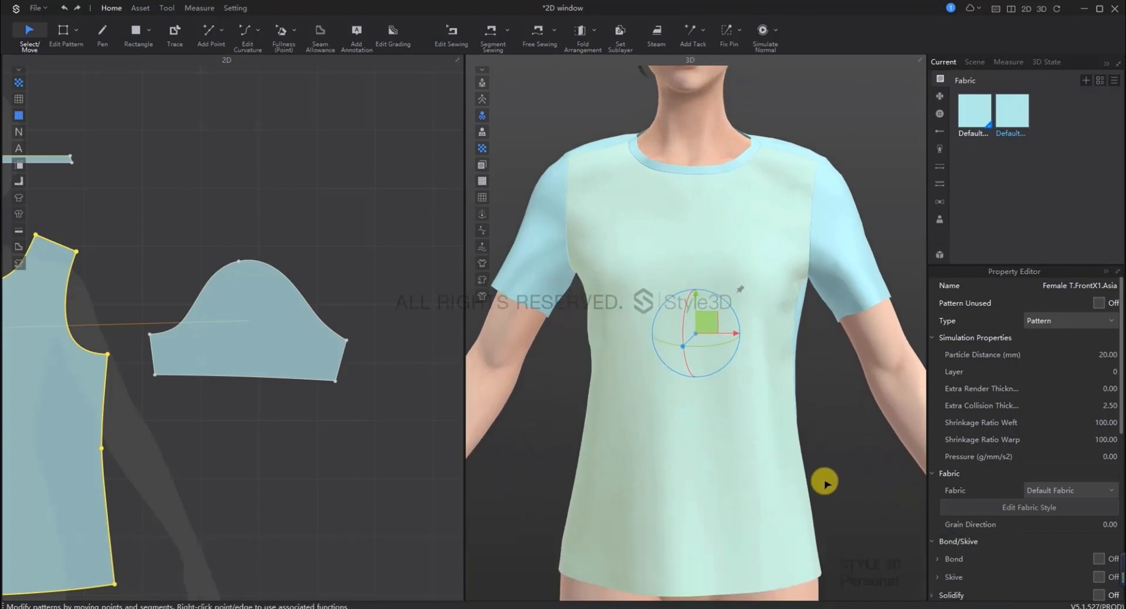
left_click(537, 249)
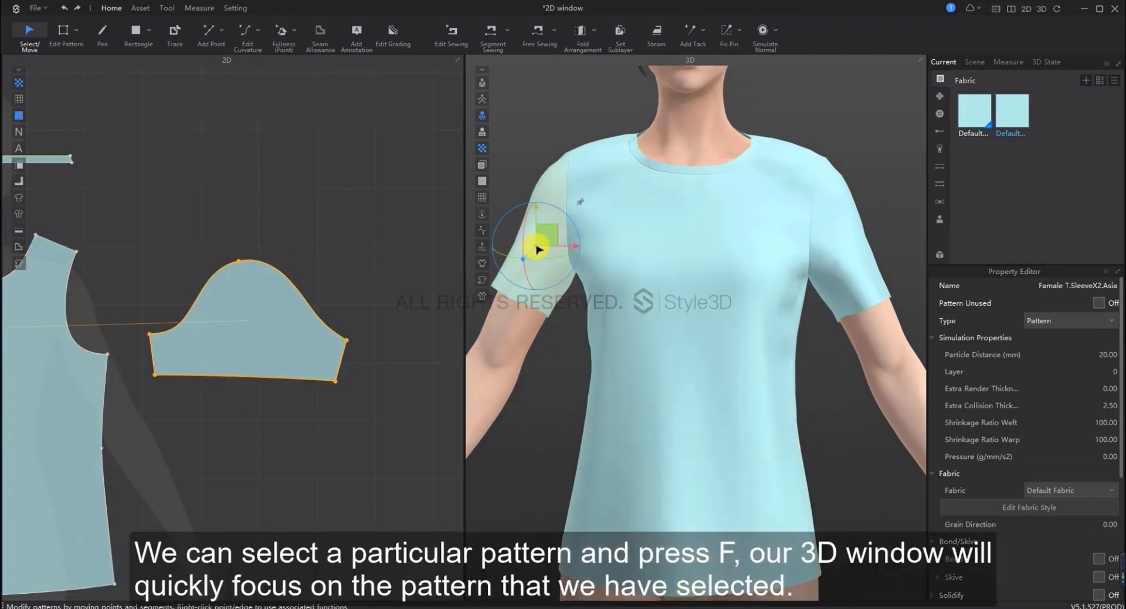
key("f")
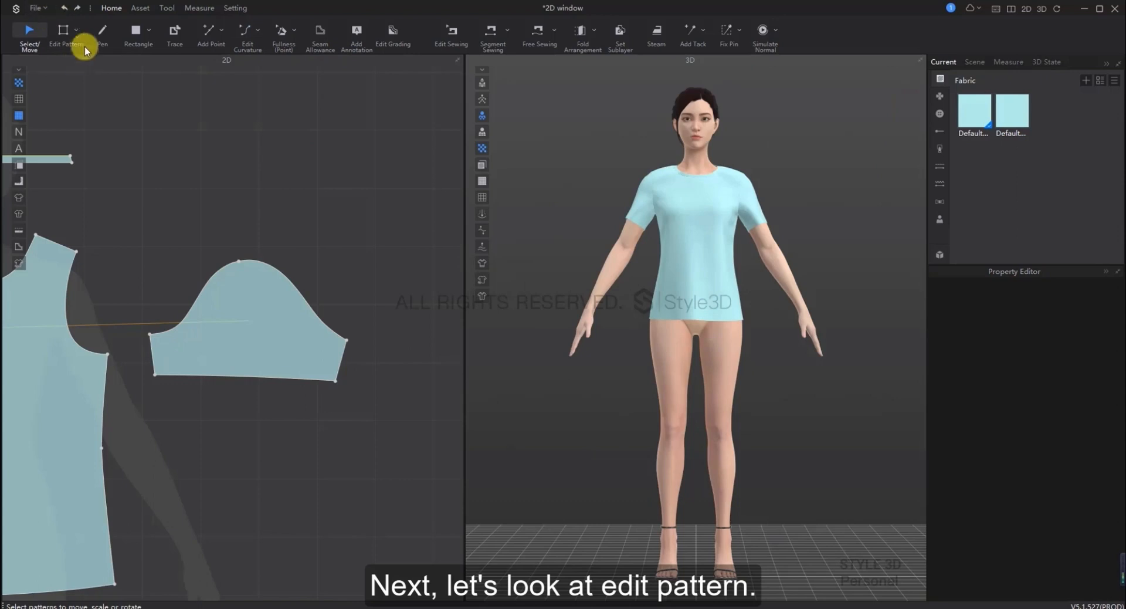
Try moving the front piece's armhole edge inward with Edit Pattern, and undo the change
left_click(61, 30)
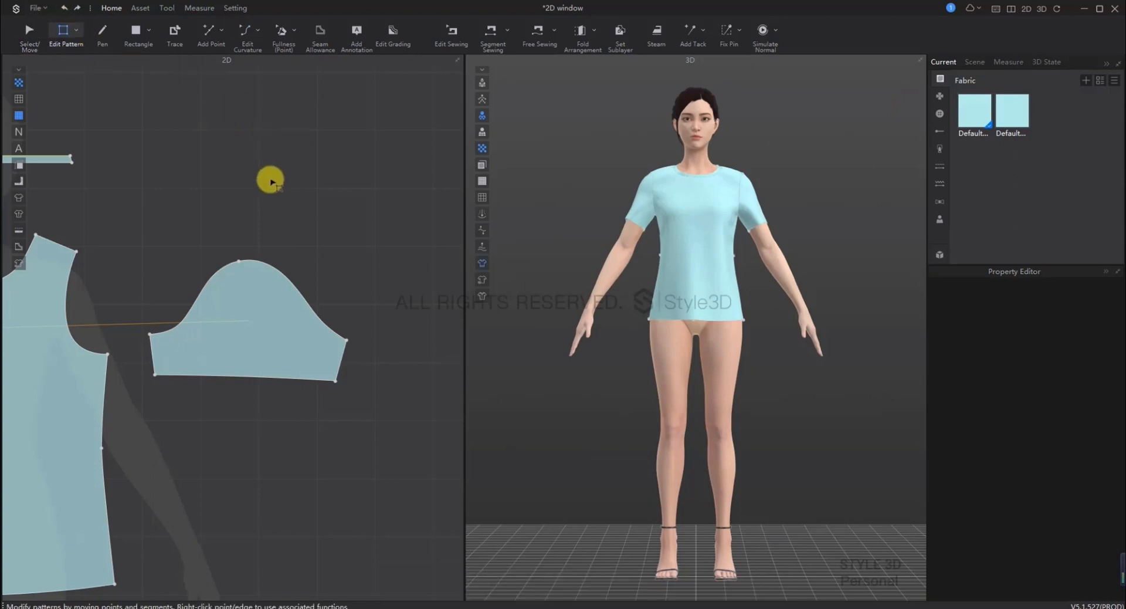
scroll(269, 178, "down", 3)
scroll(254, 194, "down", 3)
middle_click_drag(287, 360, 369, 414)
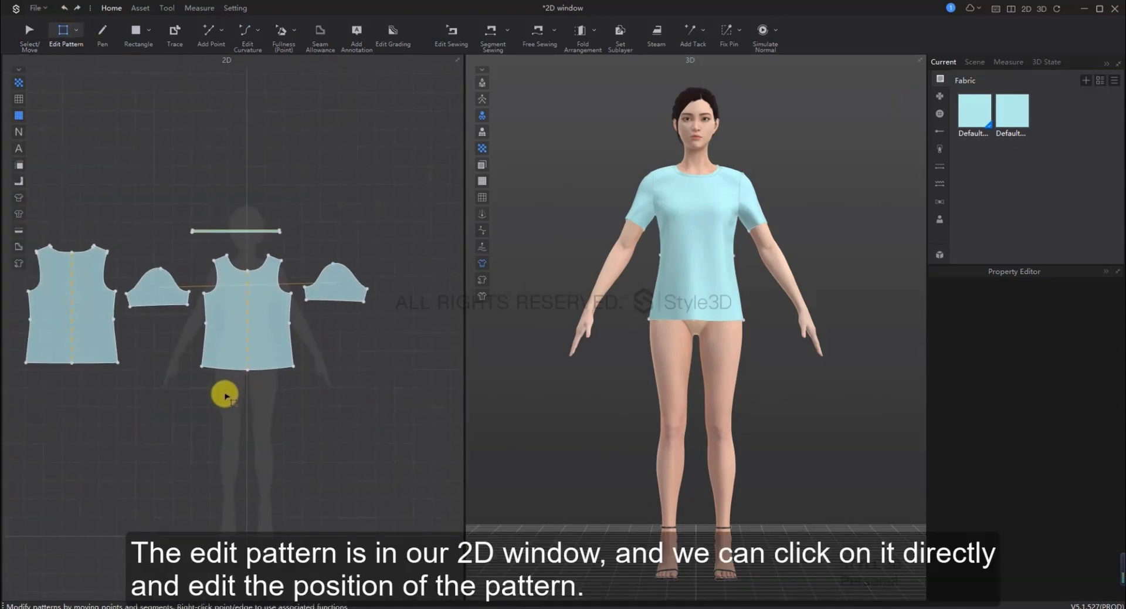
middle_click_drag(215, 407, 229, 417)
scroll(229, 417, "up", 2)
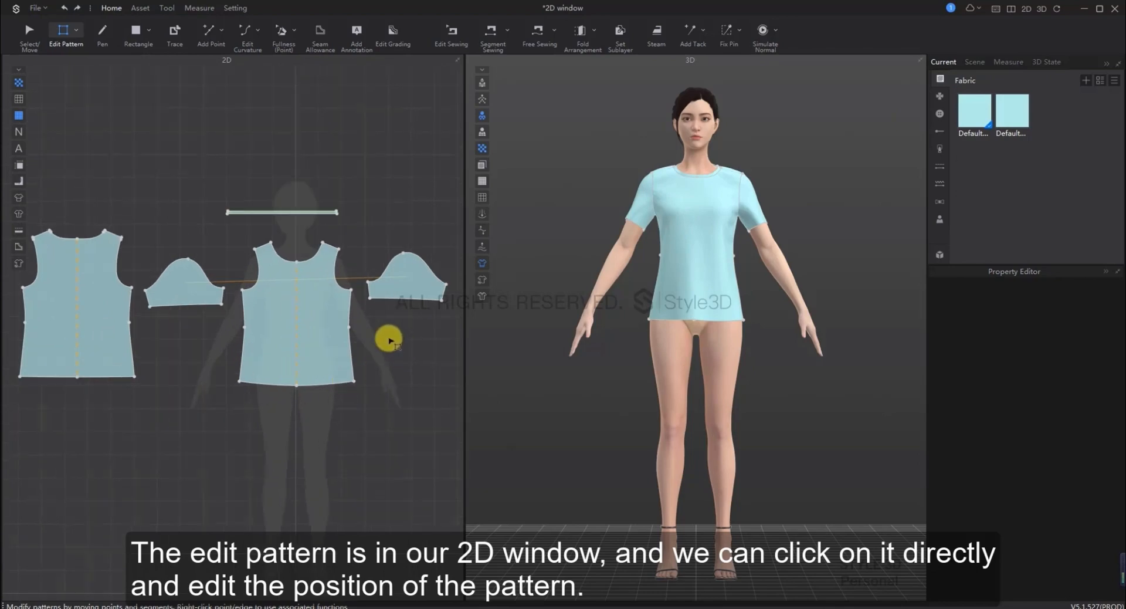
scroll(312, 238, "up", 6)
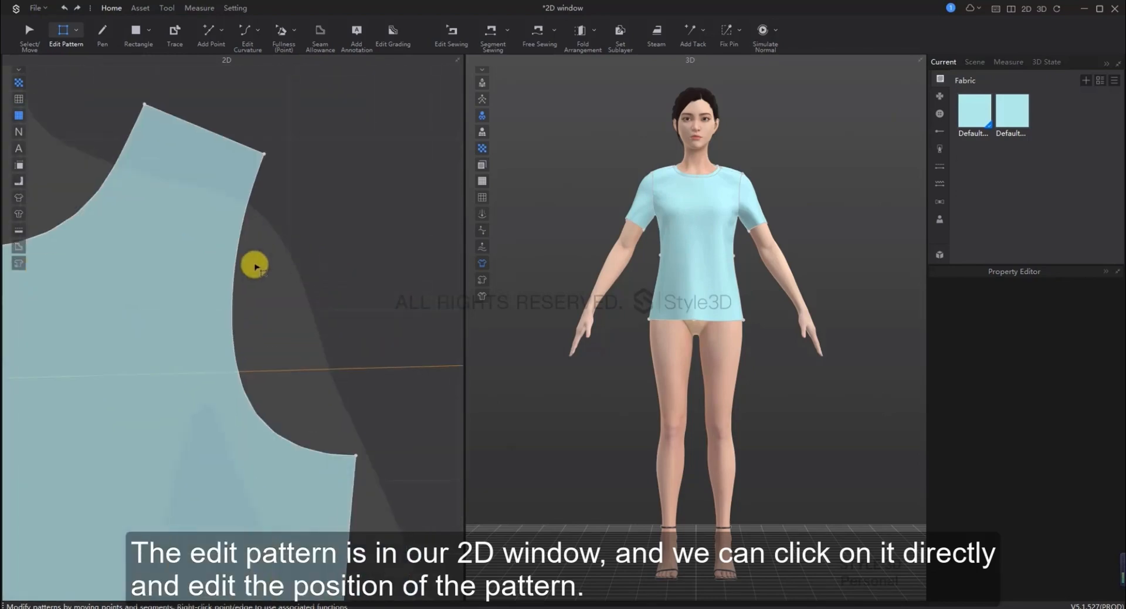
left_click(234, 254)
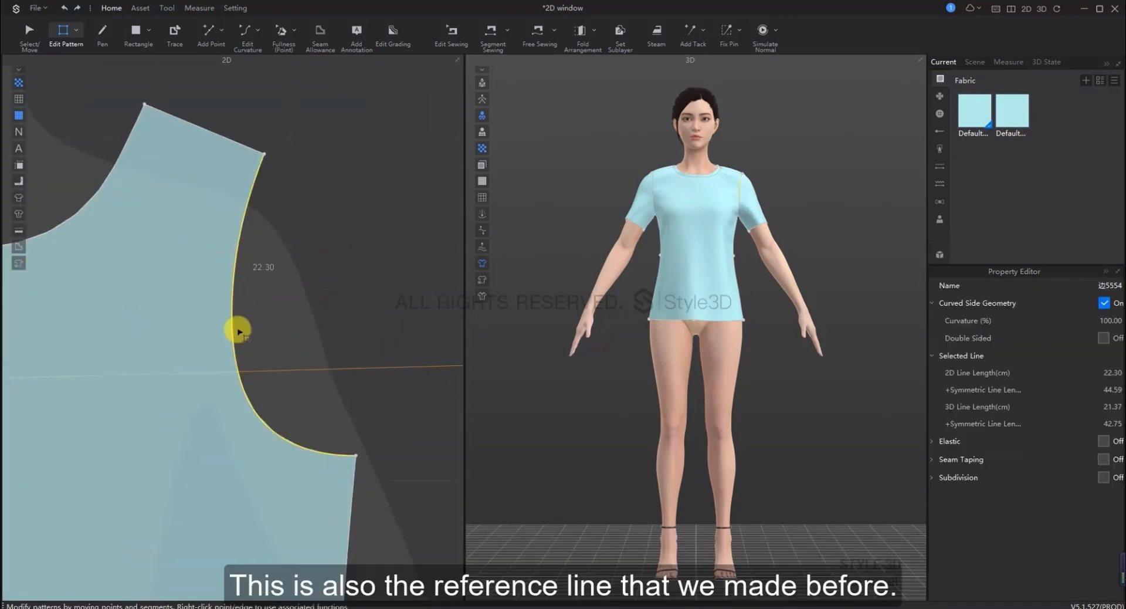
left_click_drag(228, 343, 165, 364)
left_click(314, 284)
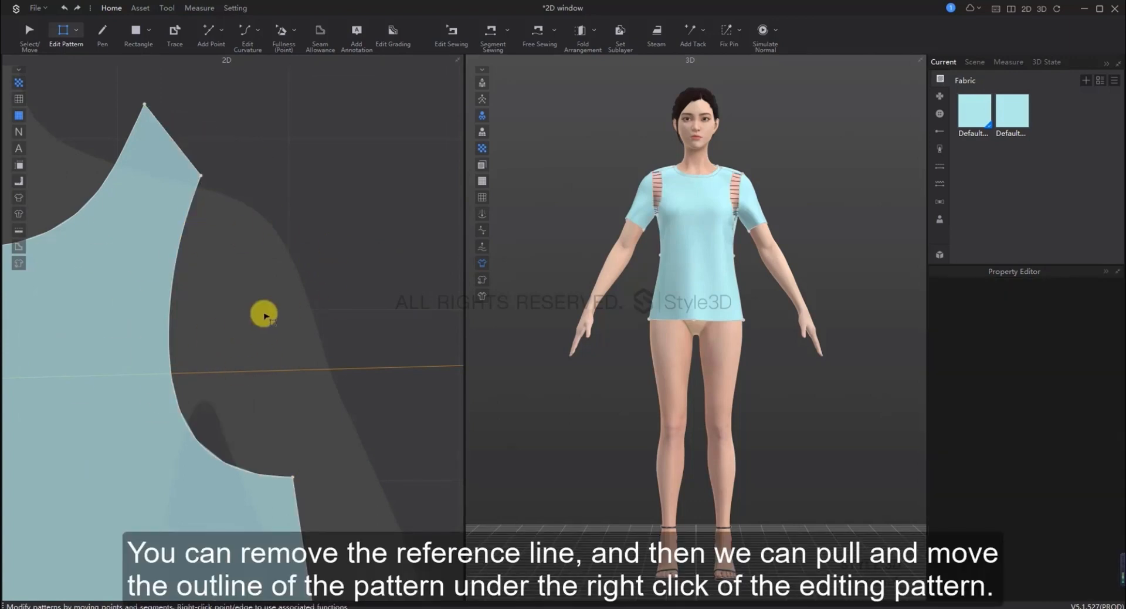
key("ctrl+z")
key("ctrl+z")
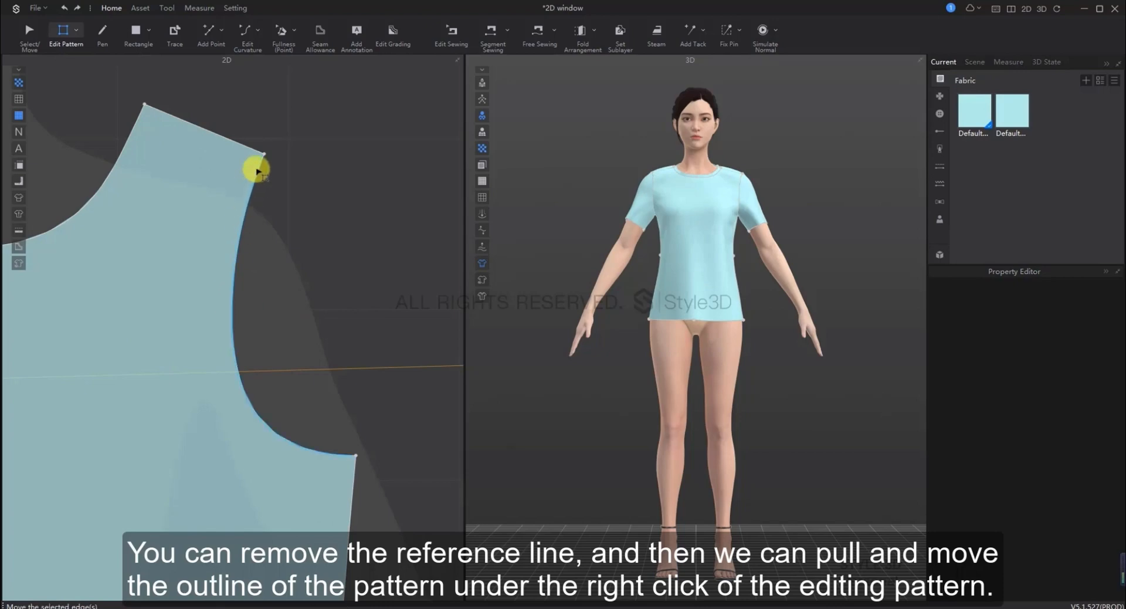
Try moving the front piece's outer shoulder point inward and down, and undo the change
left_click_drag(265, 154, 219, 200)
left_click(311, 176)
key("ctrl+z")
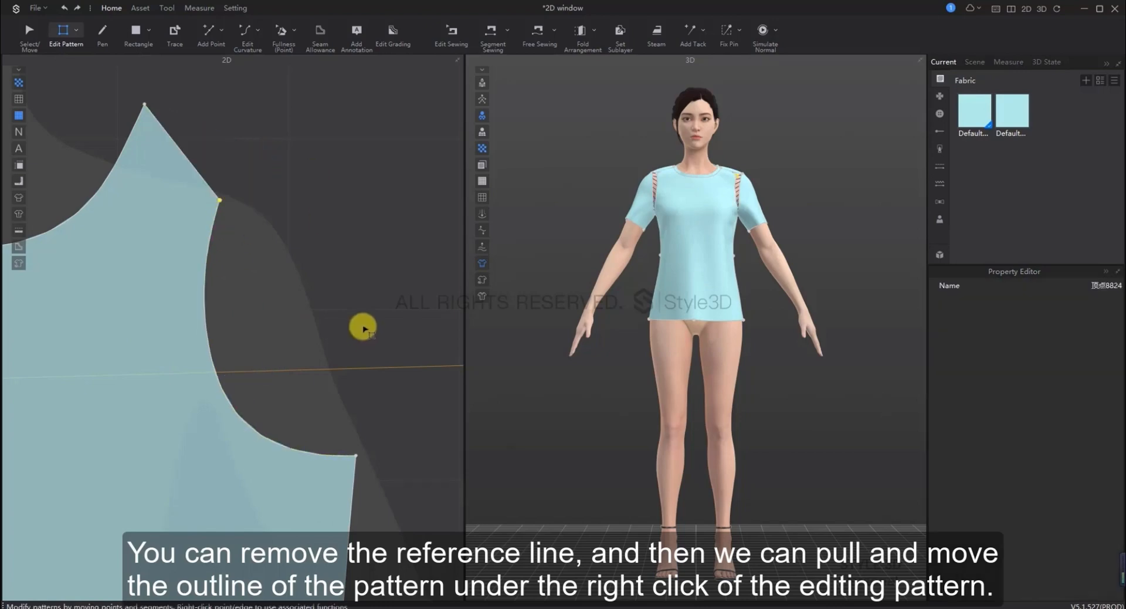
key("ctrl+z")
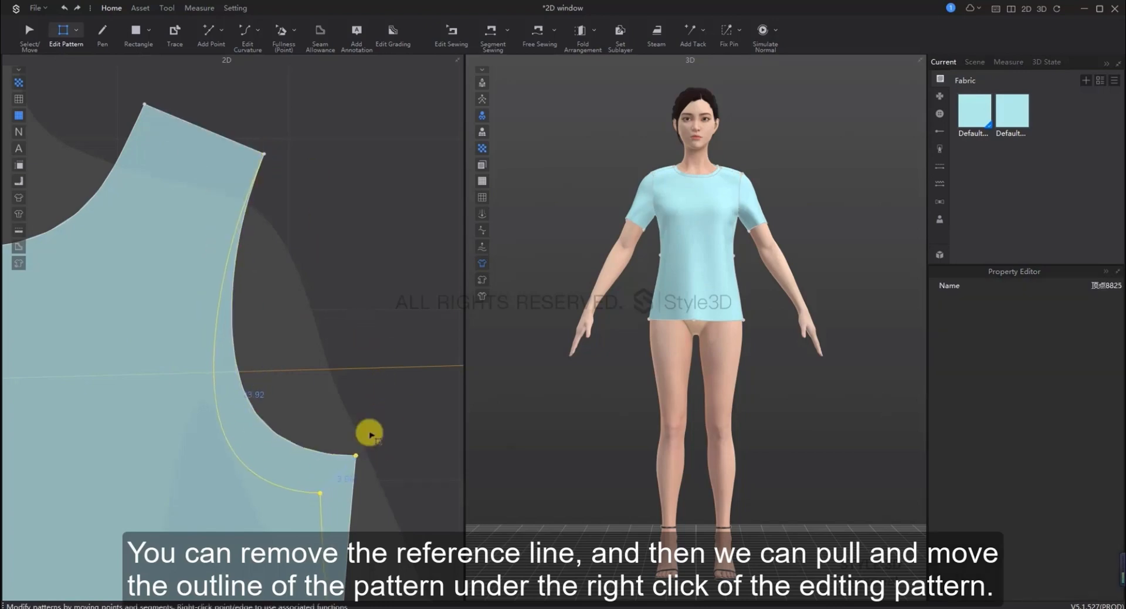
Move the front piece's underarm point inward and down to reshape the armhole curve
key("ctrl+z")
key("ctrl+z")
key("ctrl+z")
key("ctrl+z")
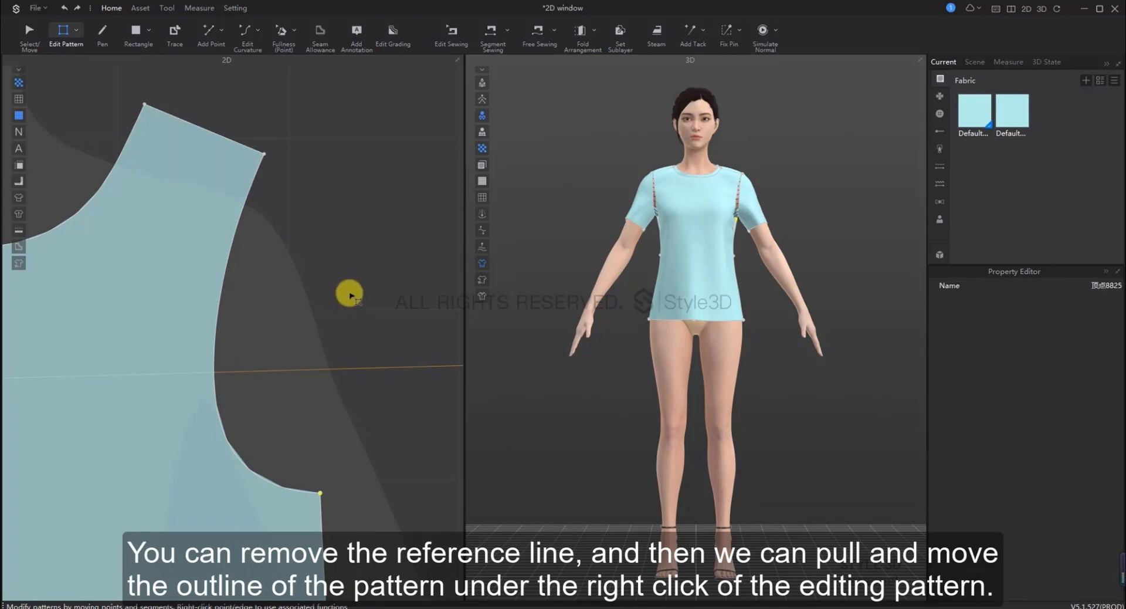
key("ctrl+z")
key("ctrl+z")
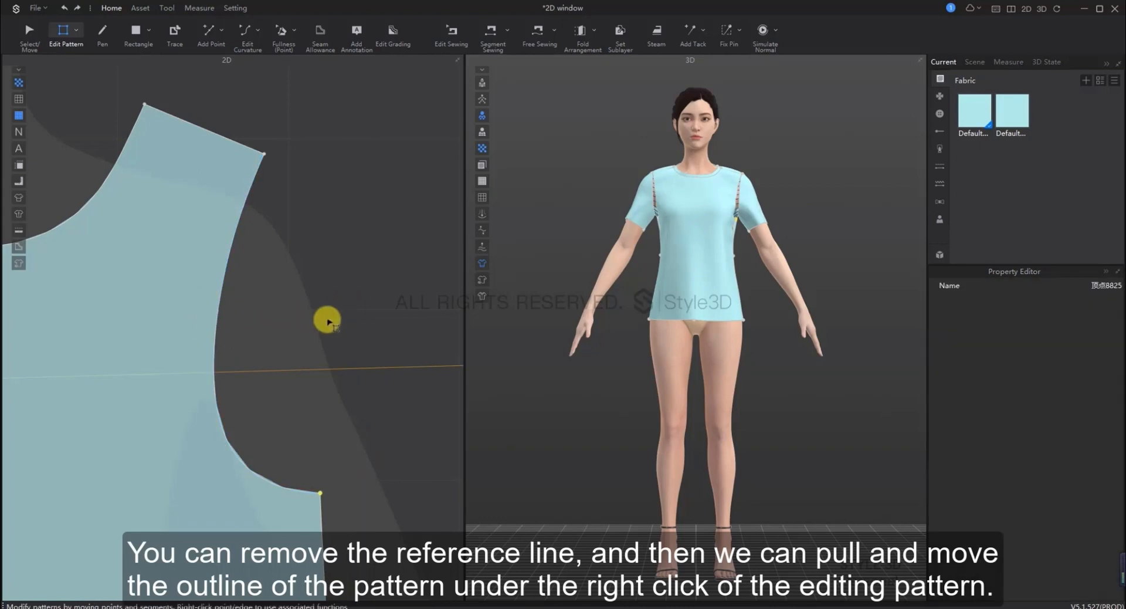
Undo the underarm point move and try deleting the front piece's armhole edge with Edit Pattern
key("ctrl+z")
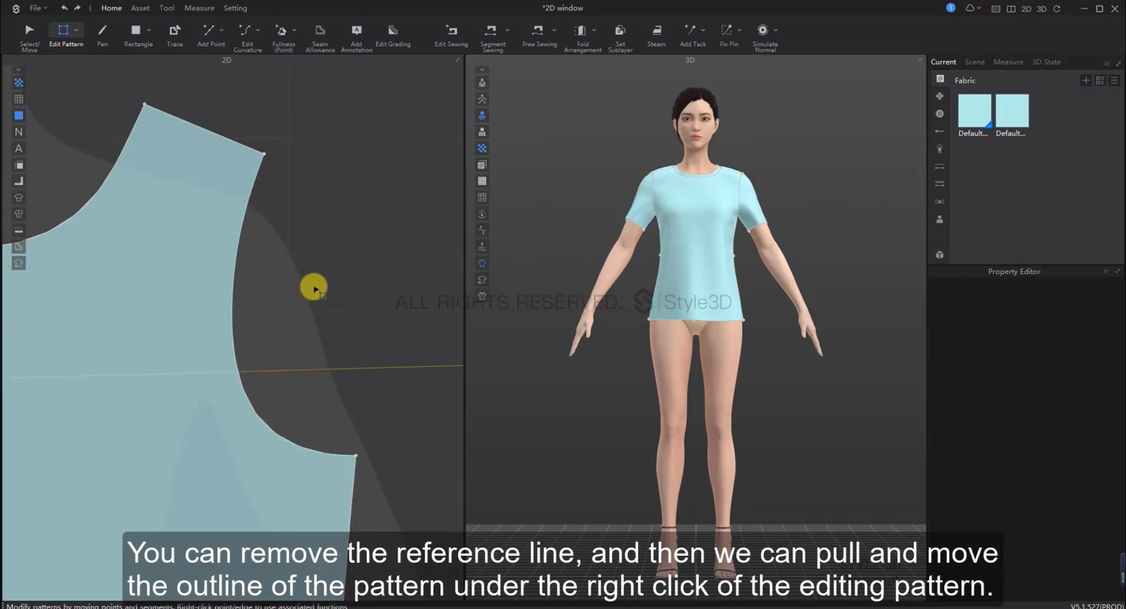
left_click(234, 359)
right_click(237, 362)
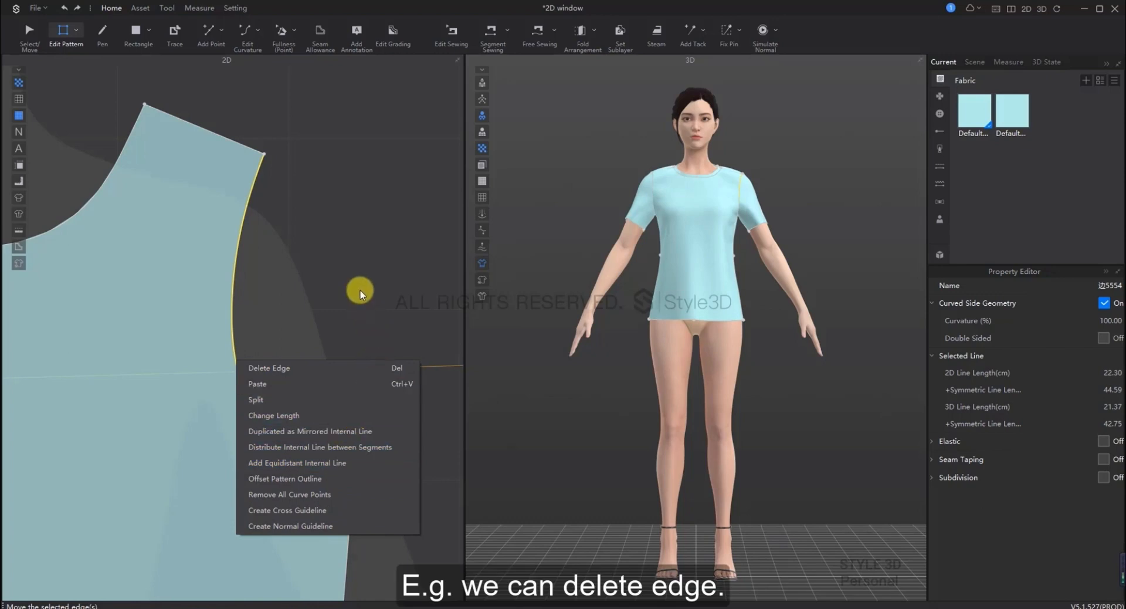
left_click(328, 368)
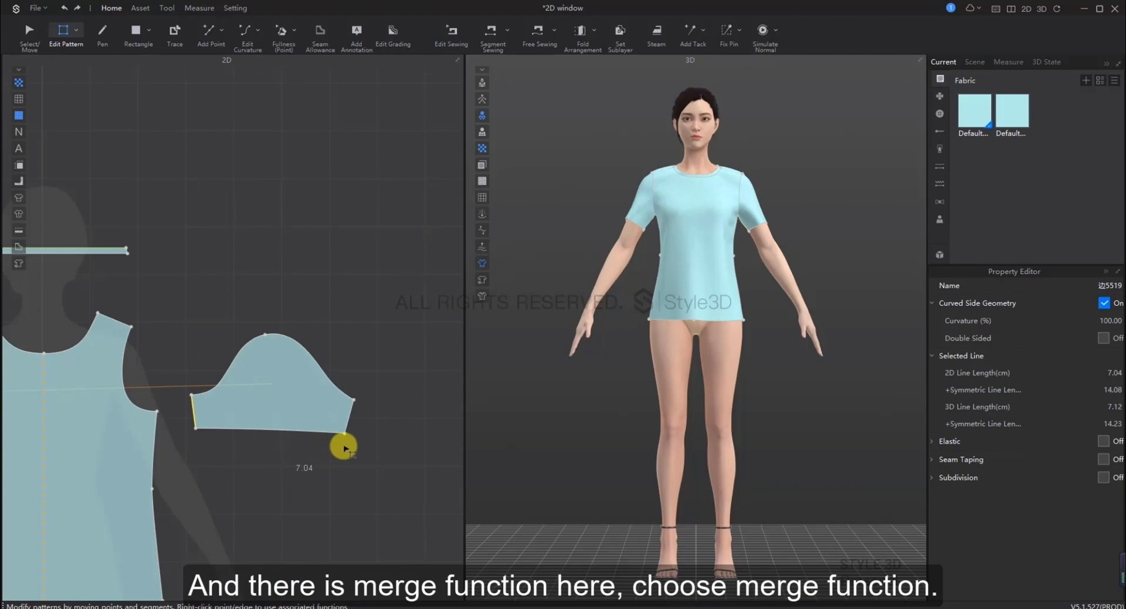
Try the Merge function on the underarm seam edge of the sleeve beside the front piece
scroll(345, 447, "up", 5)
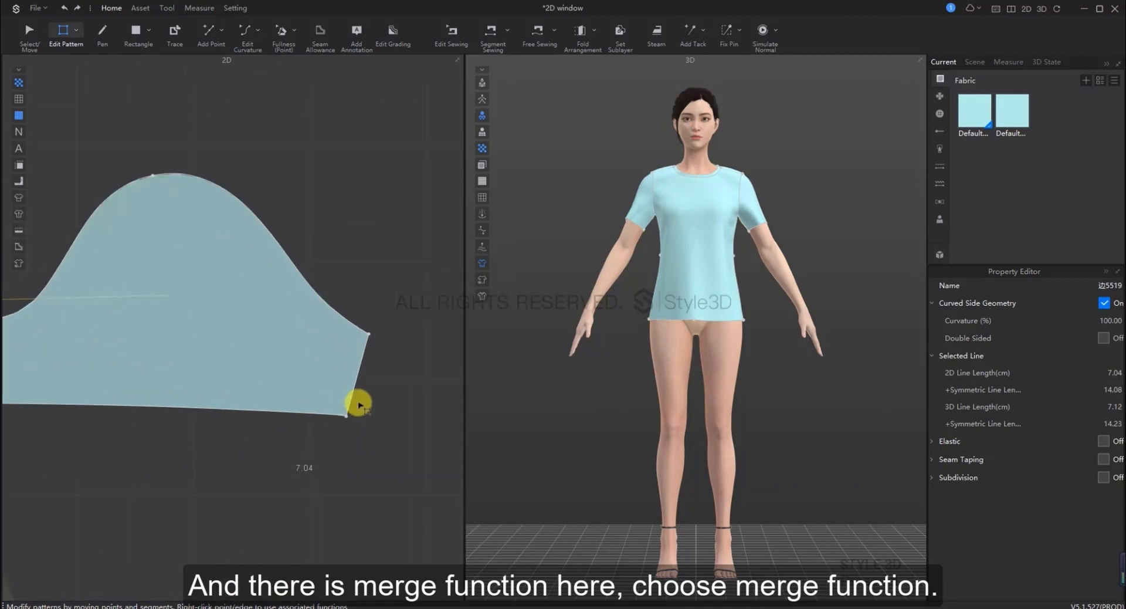
right_click(360, 370)
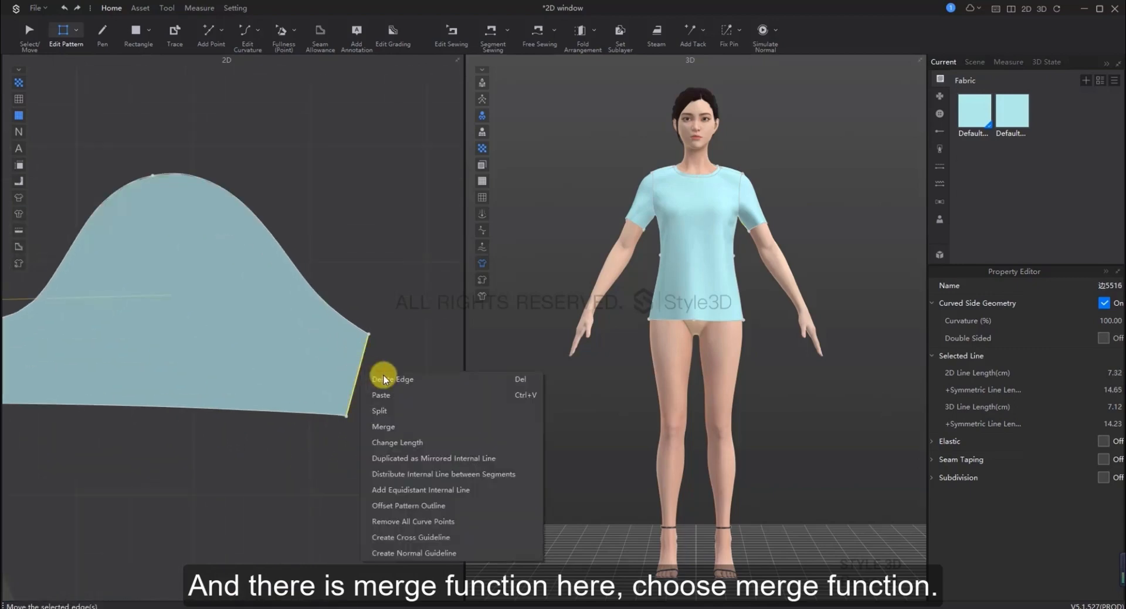
left_click(415, 427)
scroll(375, 495, "down", 5)
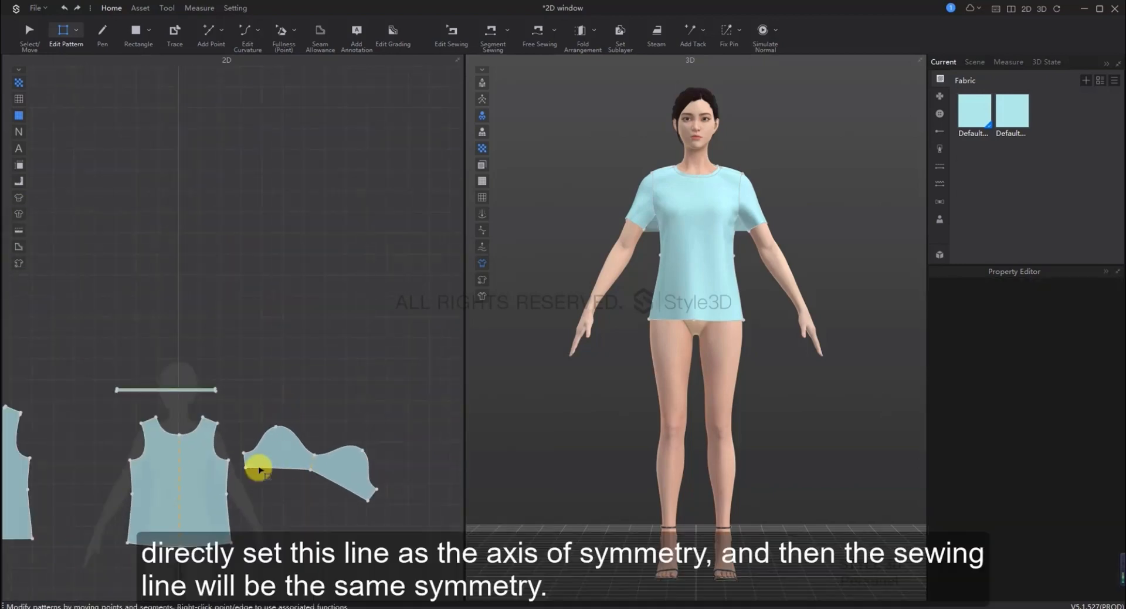
Check the merged sleeve's sewing lines with Edit Sewing, and undo the merge
scroll(354, 467, "up", 5)
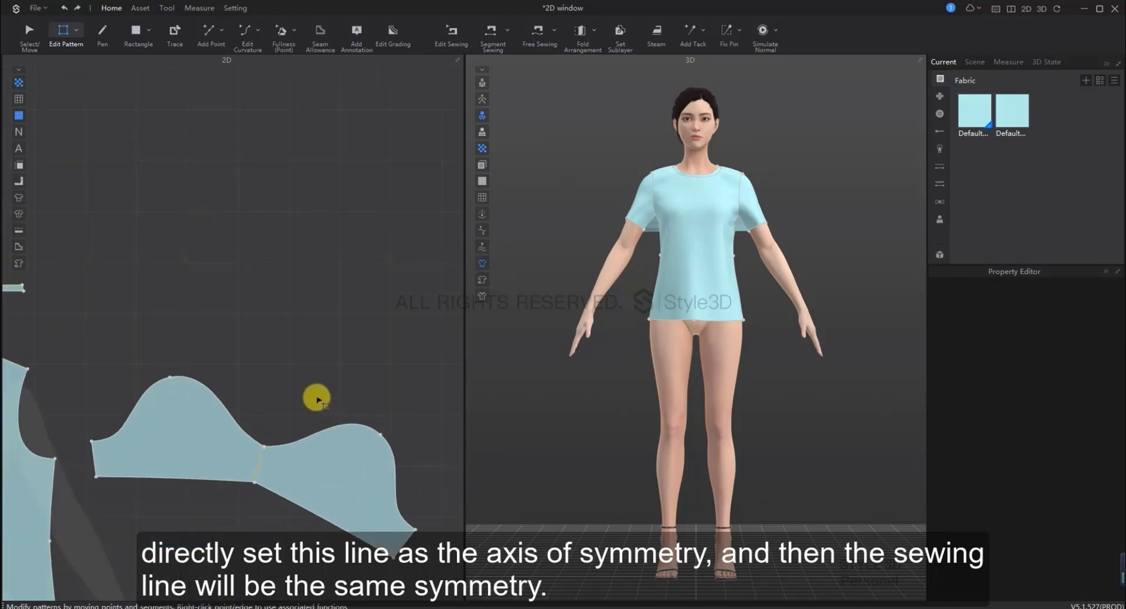
scroll(346, 379, "up", 2)
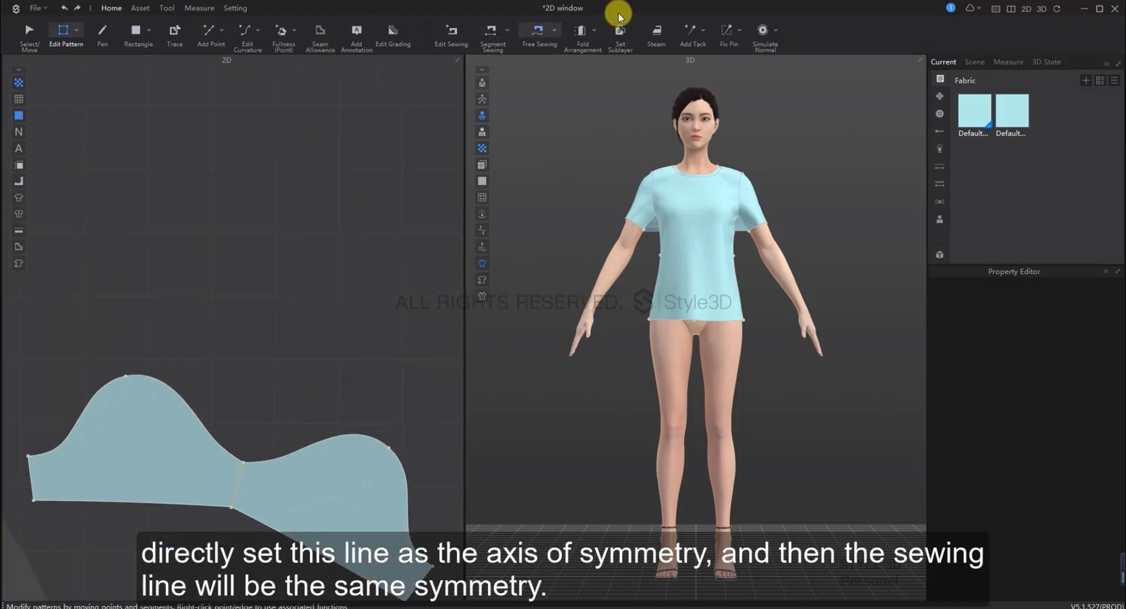
left_click(452, 32)
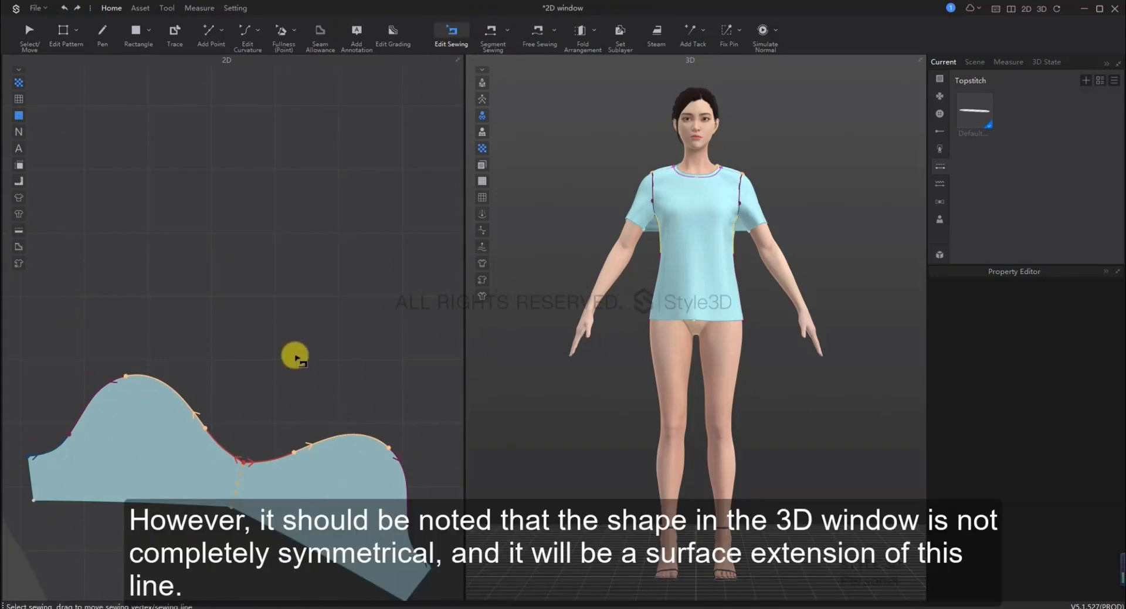
key("ctrl+z")
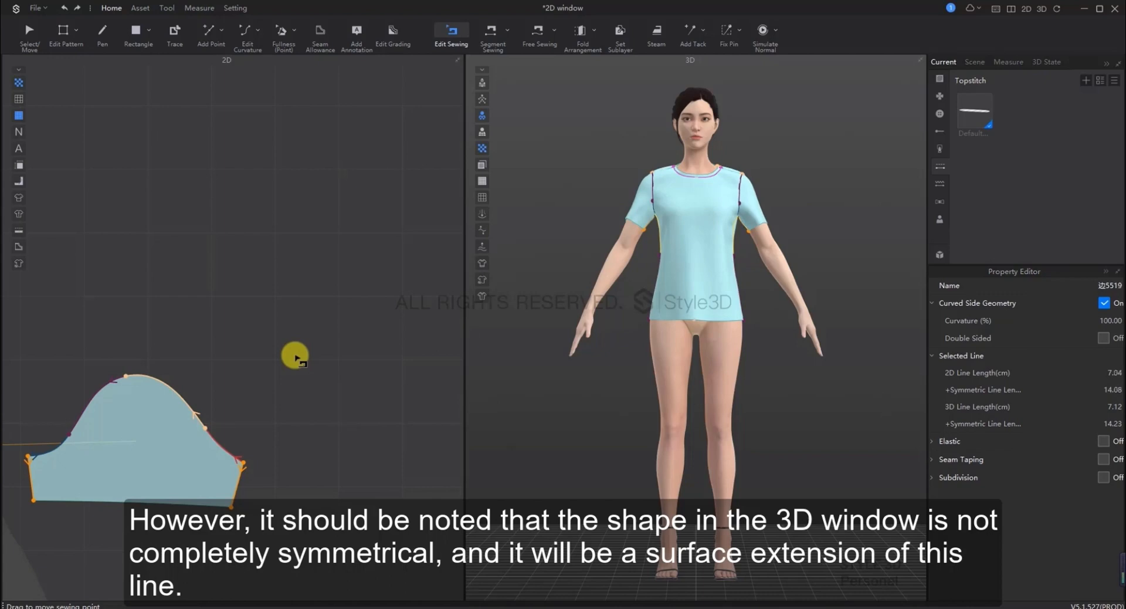
Try splitting the front piece's armhole edge with Edit Pattern, using a uniform split into 5 segments, and cancel it
left_click(63, 30)
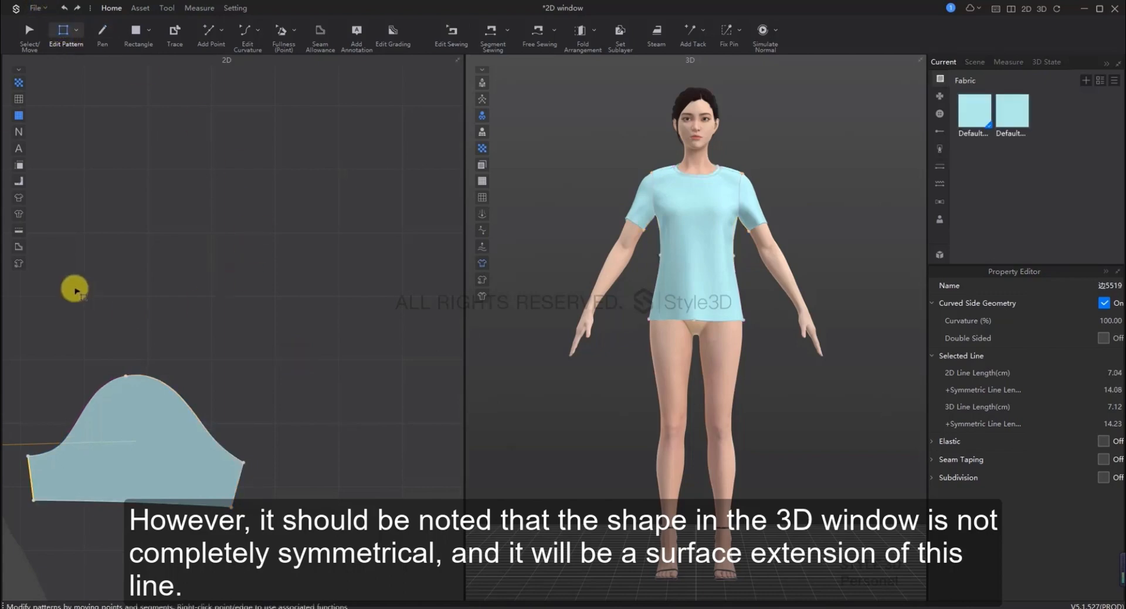
scroll(76, 290, "down", 6)
middle_click_drag(67, 246, 283, 282)
scroll(284, 347, "up", 6)
middle_click_drag(220, 356, 282, 310)
scroll(282, 308, "down", 2)
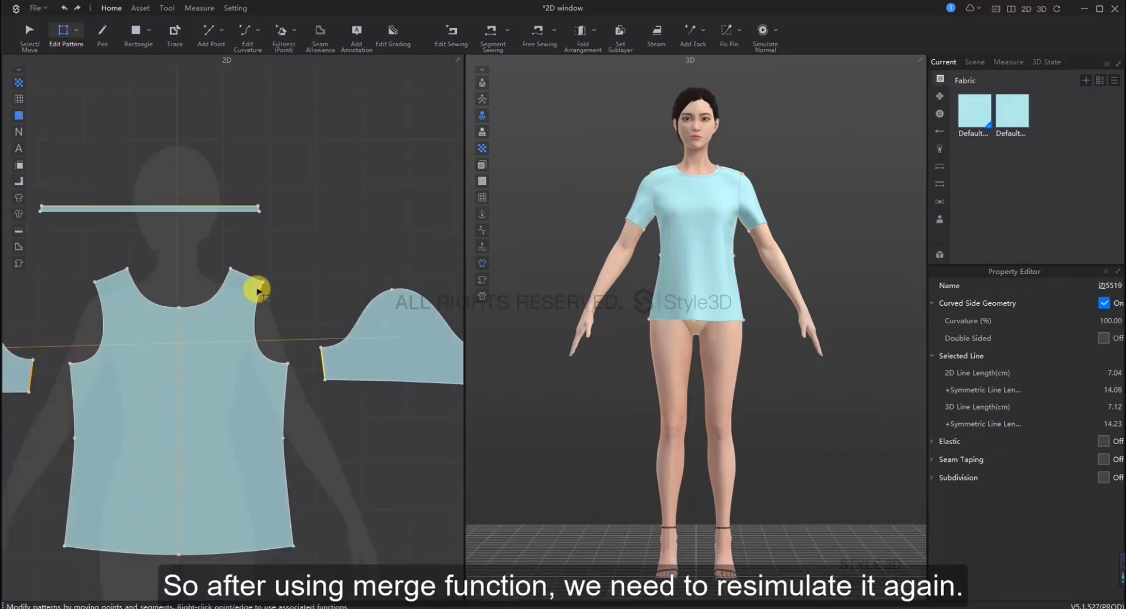
scroll(258, 290, "up", 5)
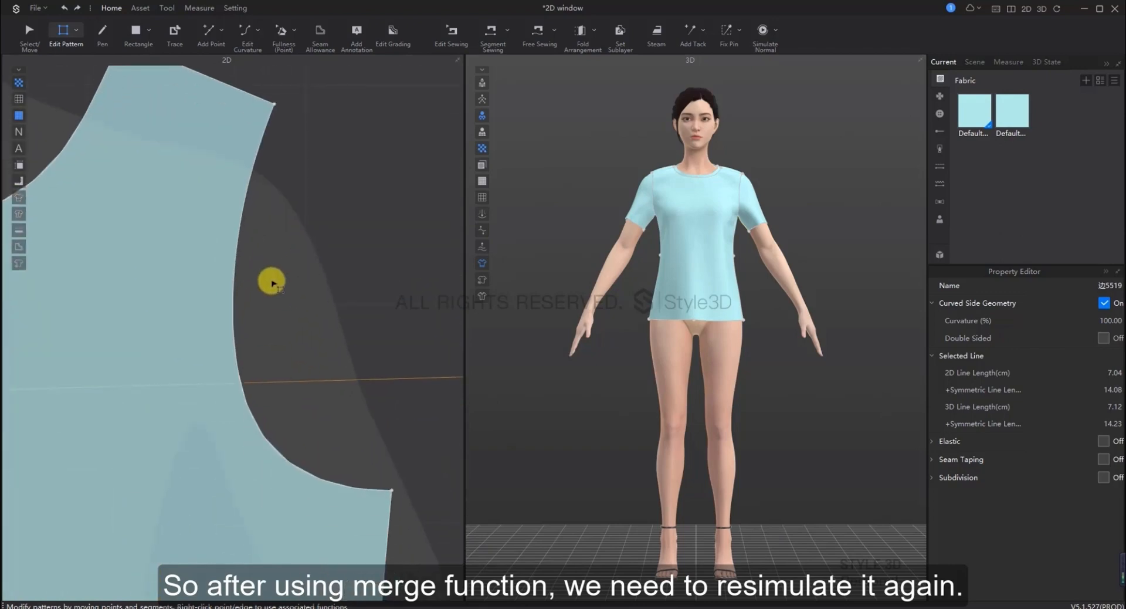
scroll(273, 283, "up", 1)
scroll(226, 346, "down", 1)
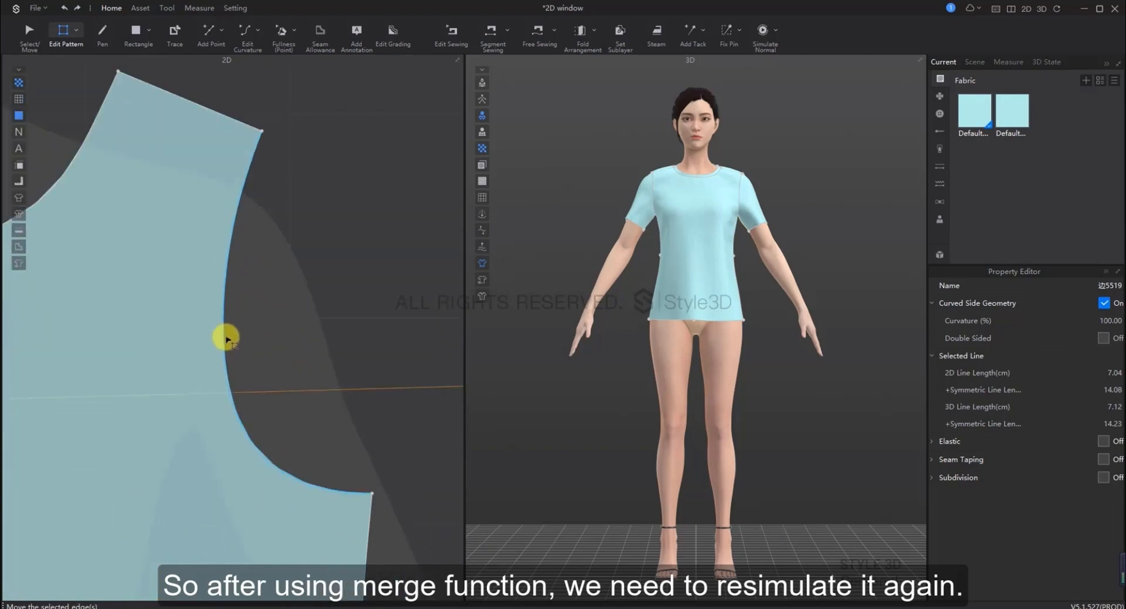
left_click(226, 339)
right_click(226, 339)
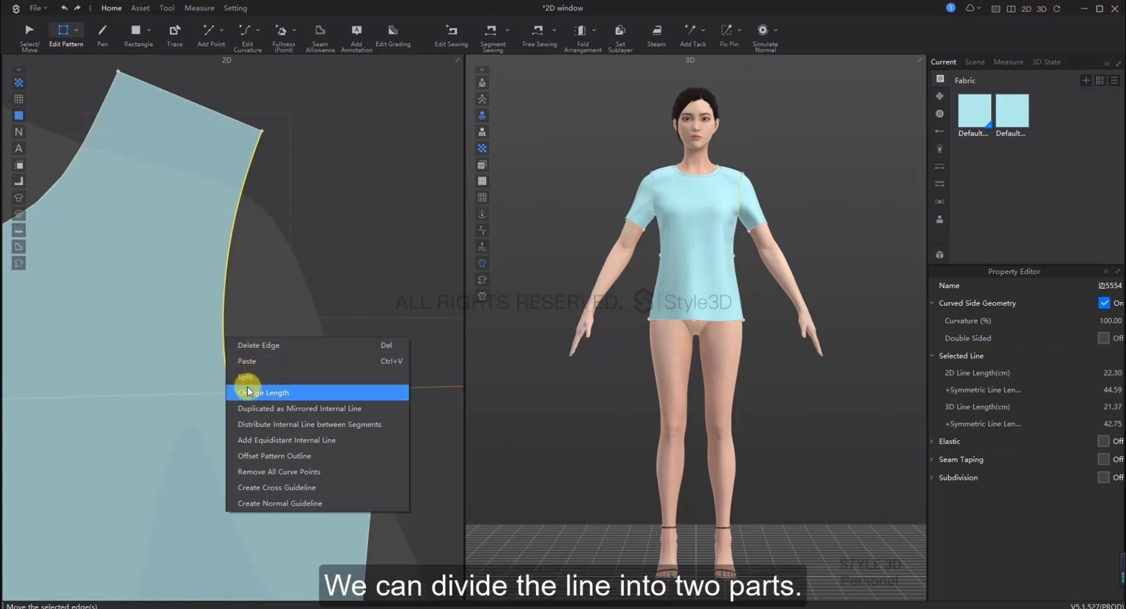
left_click(231, 378)
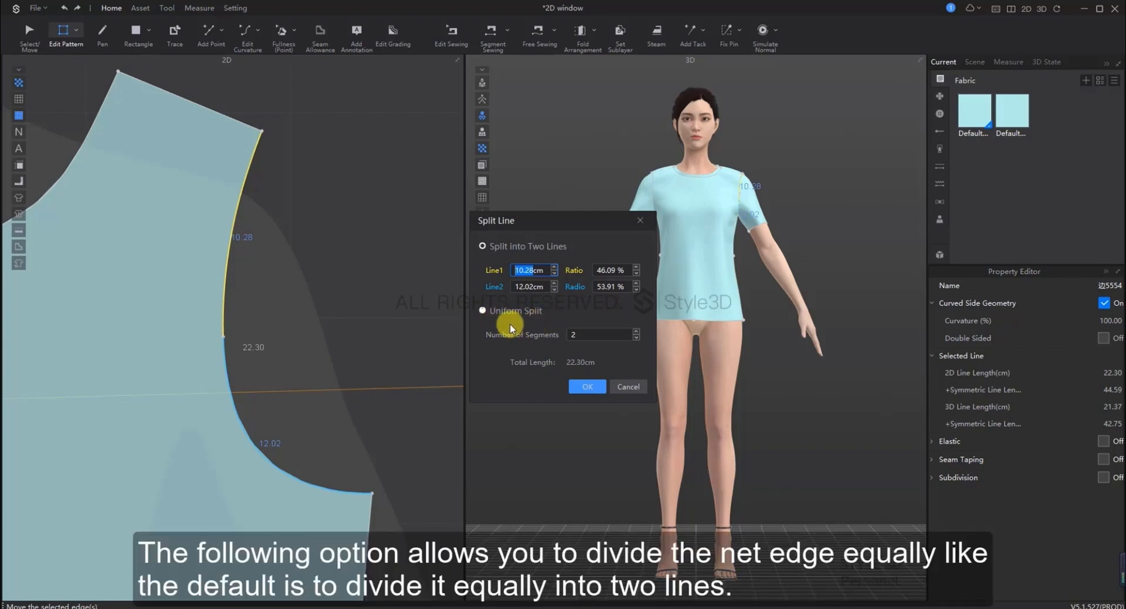
left_click(482, 310)
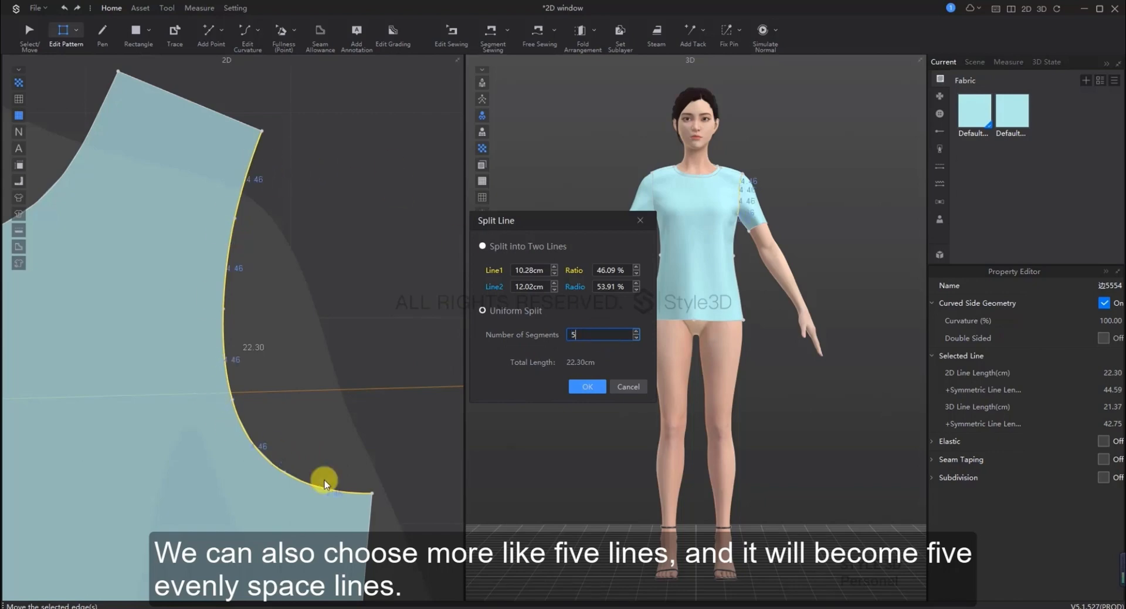
left_click(636, 386)
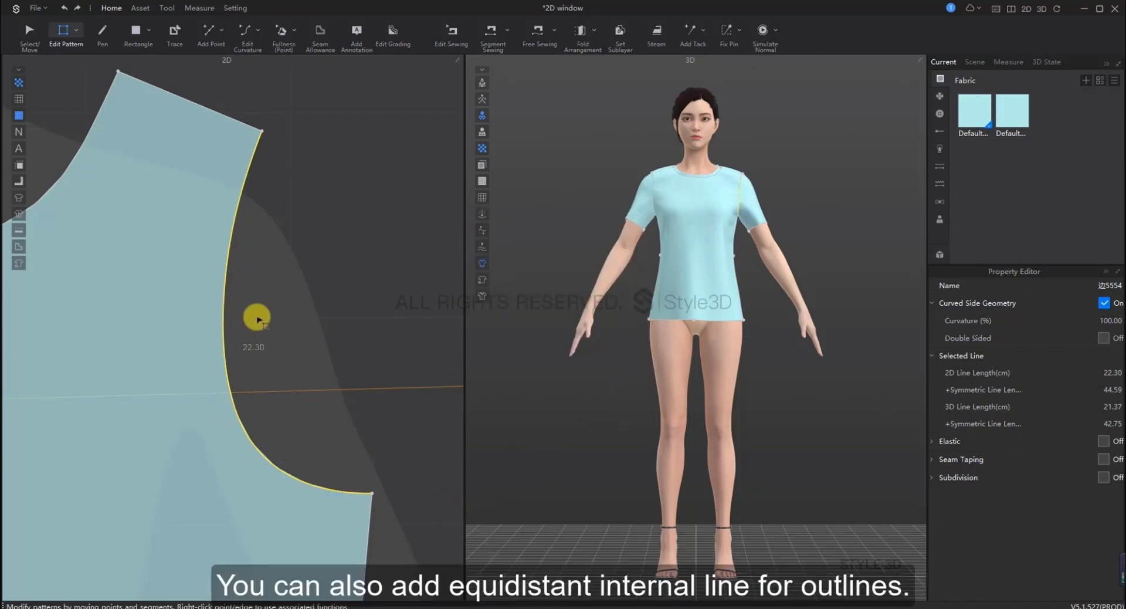
Try adding one equidistant internal line to the armhole edge with 3.00 cm spacing, Default direction and Use Extend
right_click(228, 366)
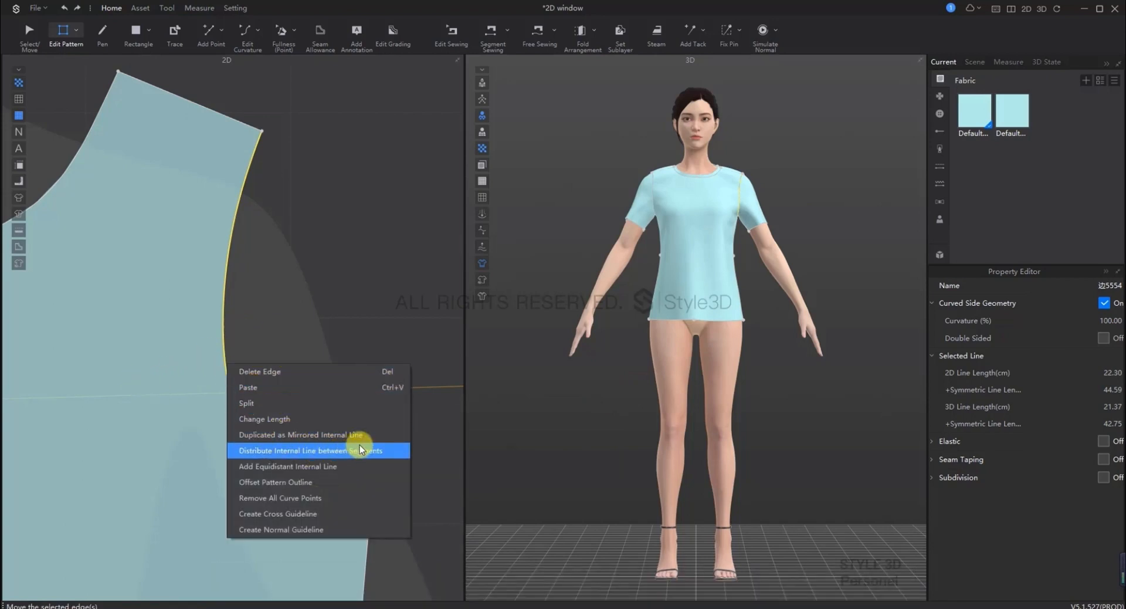
left_click(359, 467)
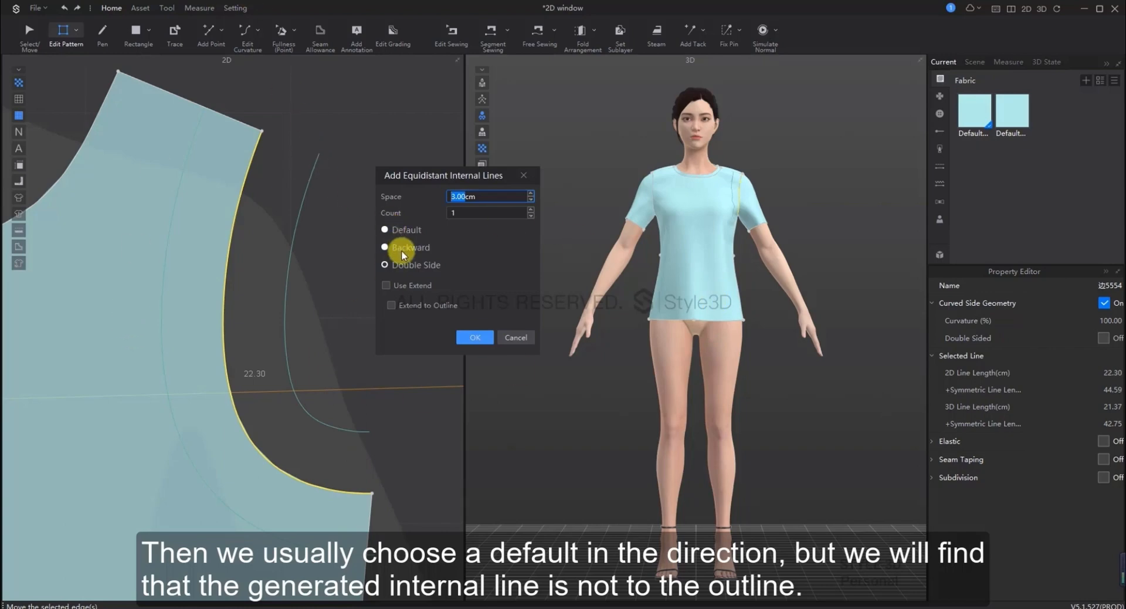
left_click(398, 231)
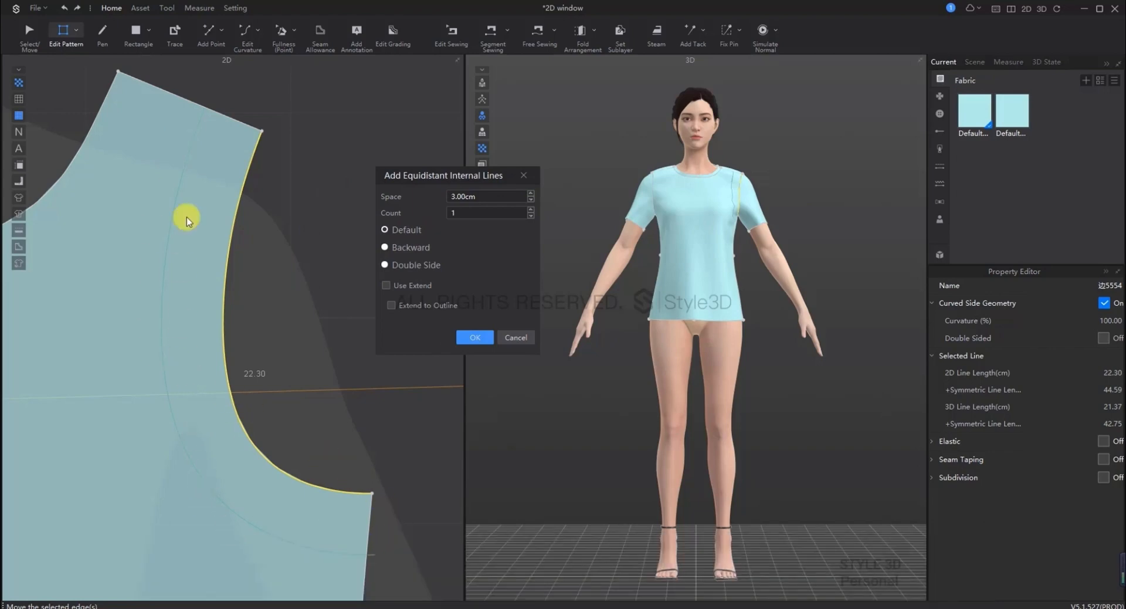
left_click(386, 286)
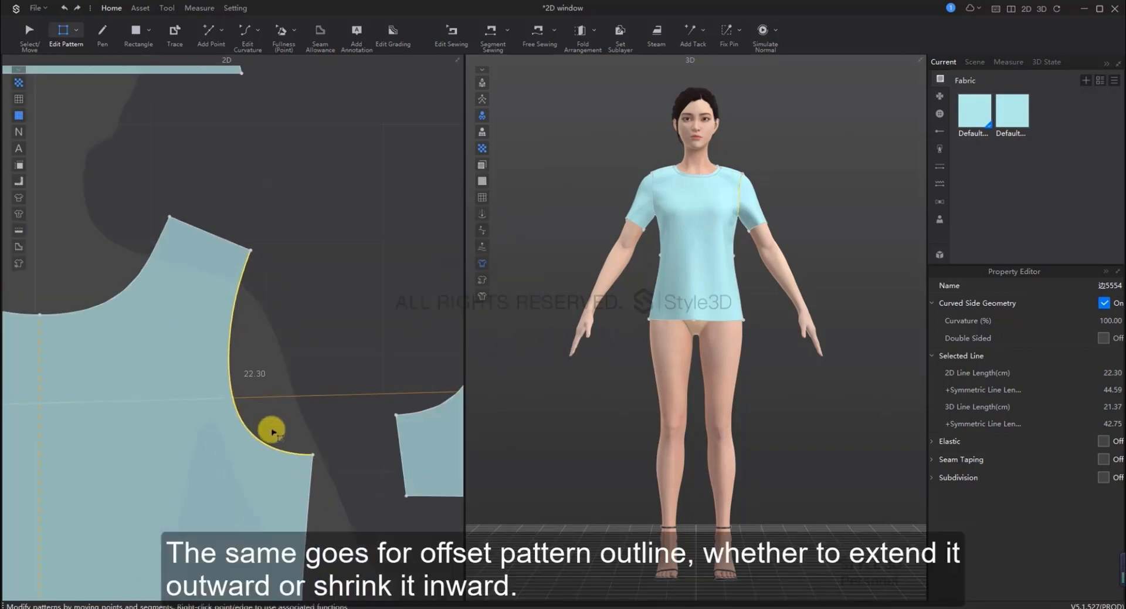
Preview a 3.00 cm Extend offset of the pattern outline at the front piece's armhole edge, and cancel it
scroll(234, 378, "up", 3)
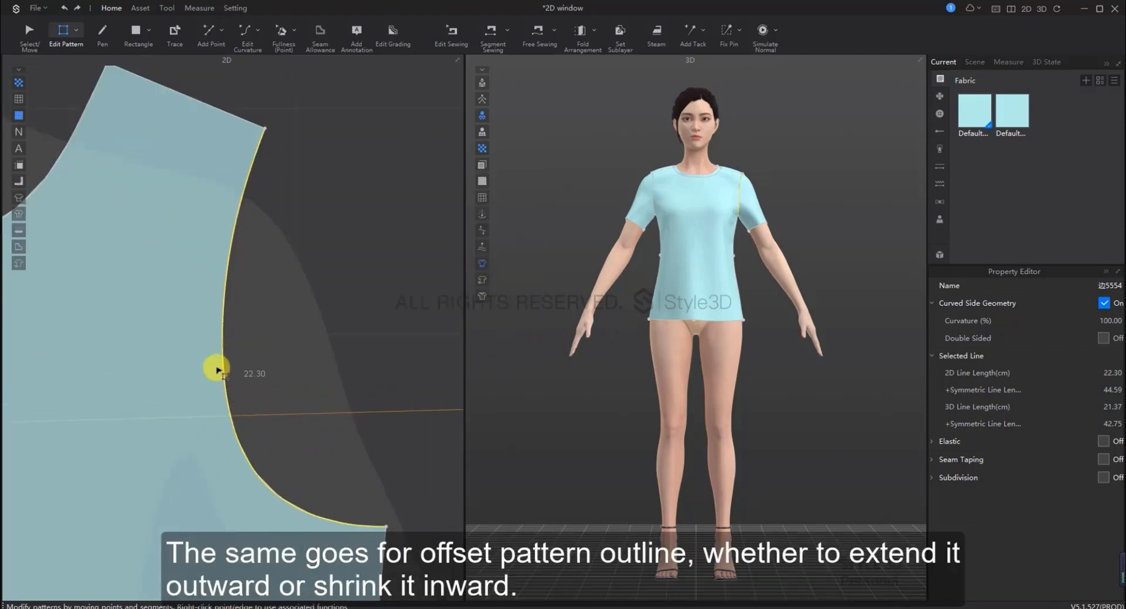
right_click(224, 367)
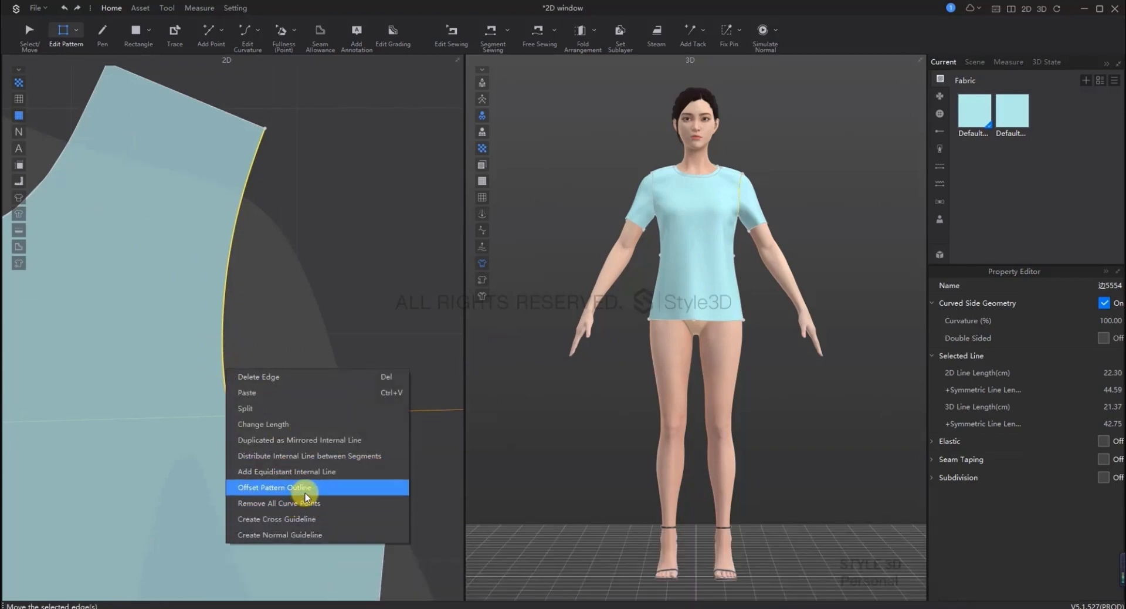
left_click(305, 492)
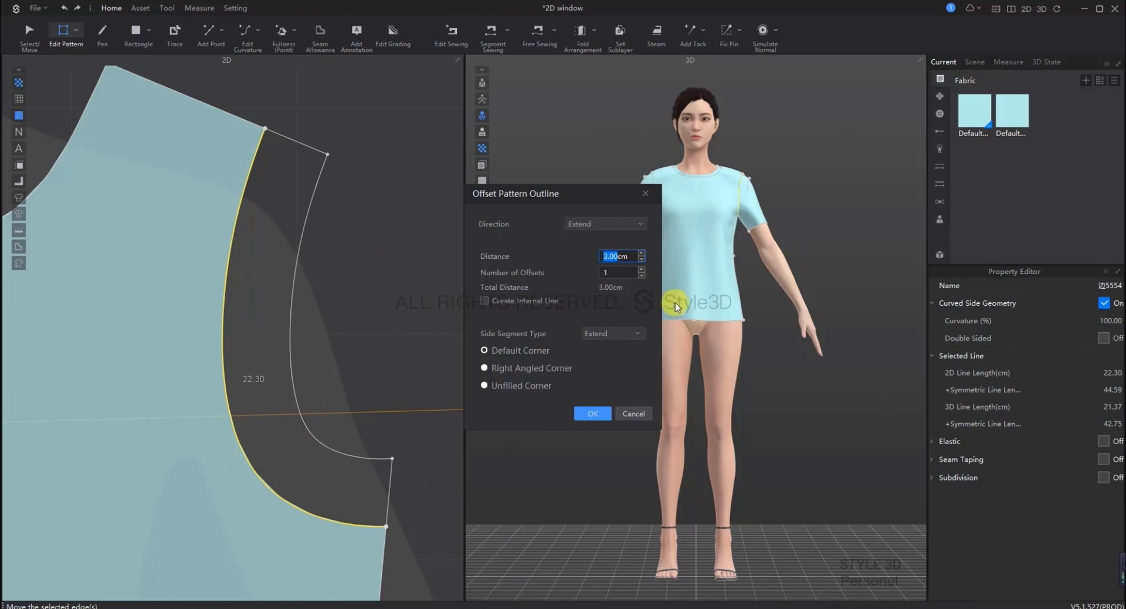
left_click(637, 413)
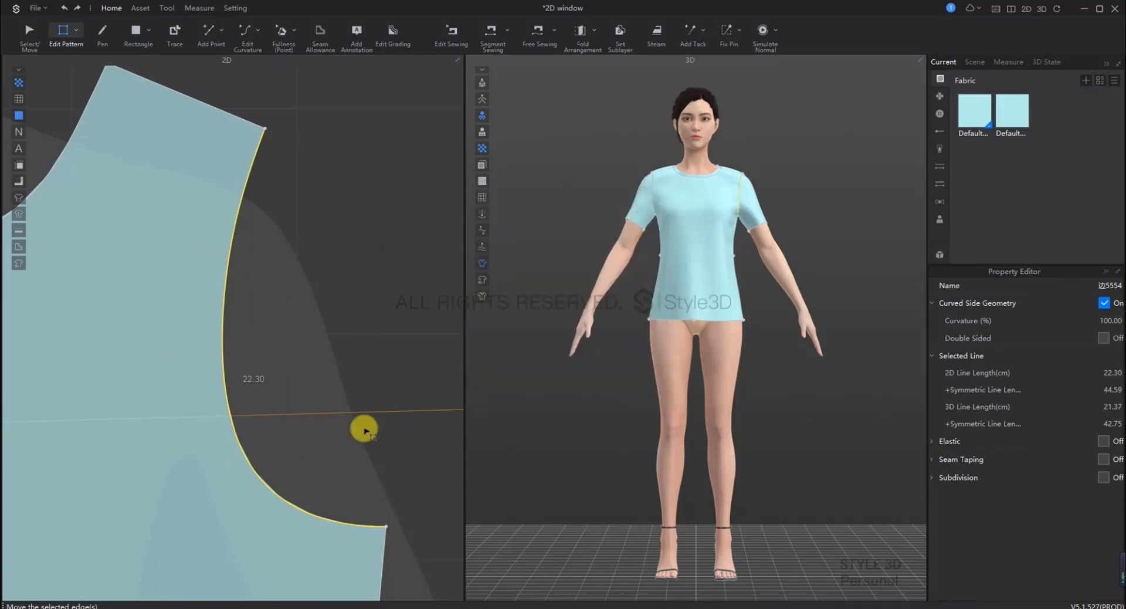
Try removing all curve points from the front piece's armhole edge with Edit Pattern, and undo the change
right_click(229, 407)
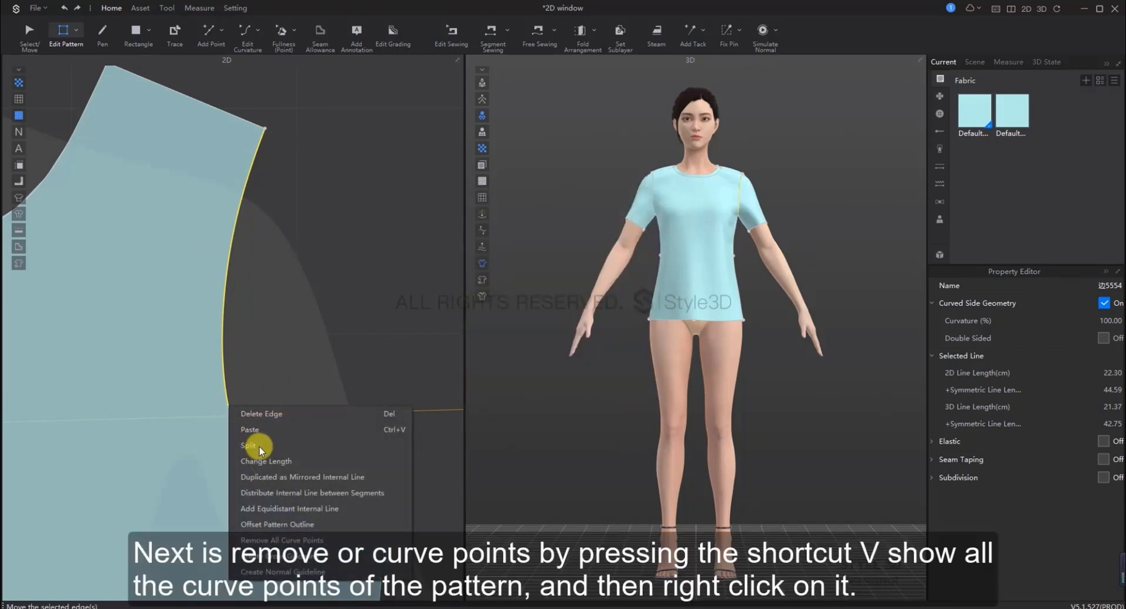
left_click(292, 540)
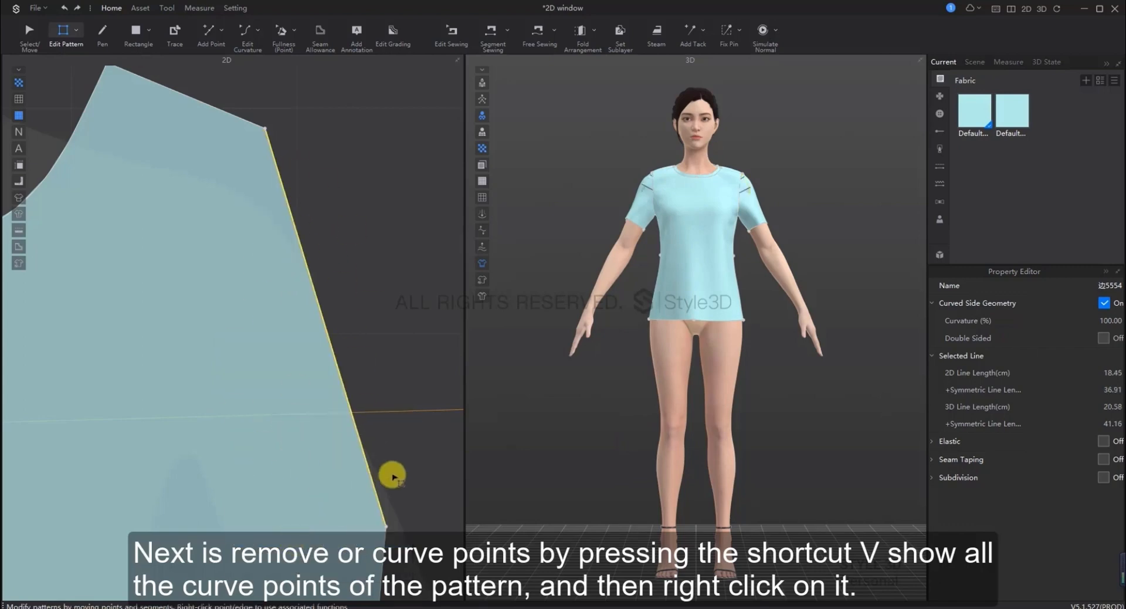
key("ctrl+z")
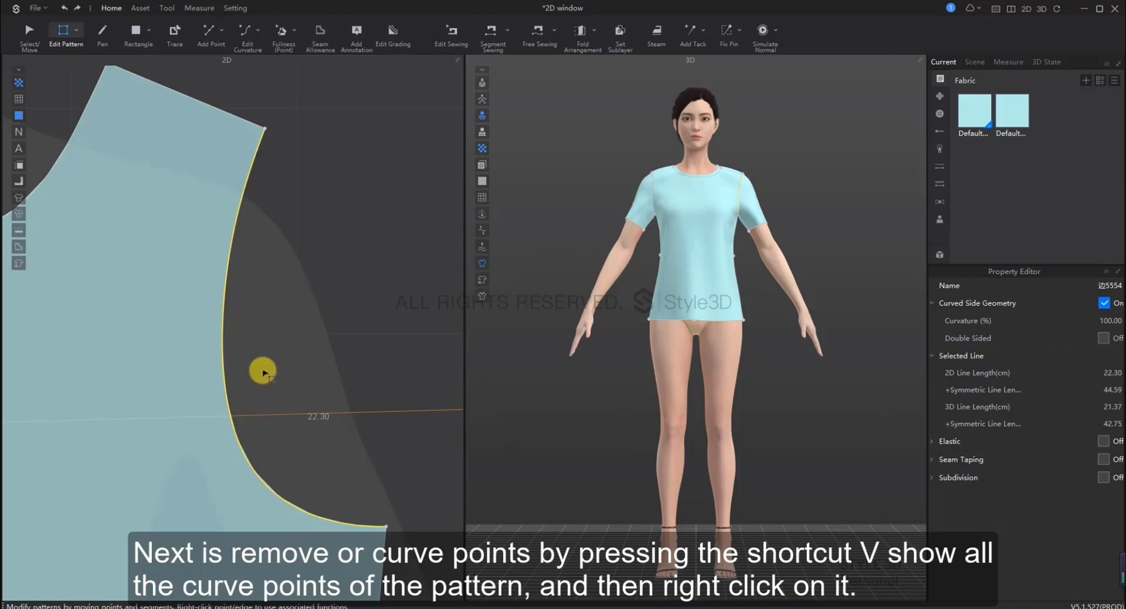
Show the curve points with Edit Curve Point, try removing all of them from the armhole edge, and undo it
key("v")
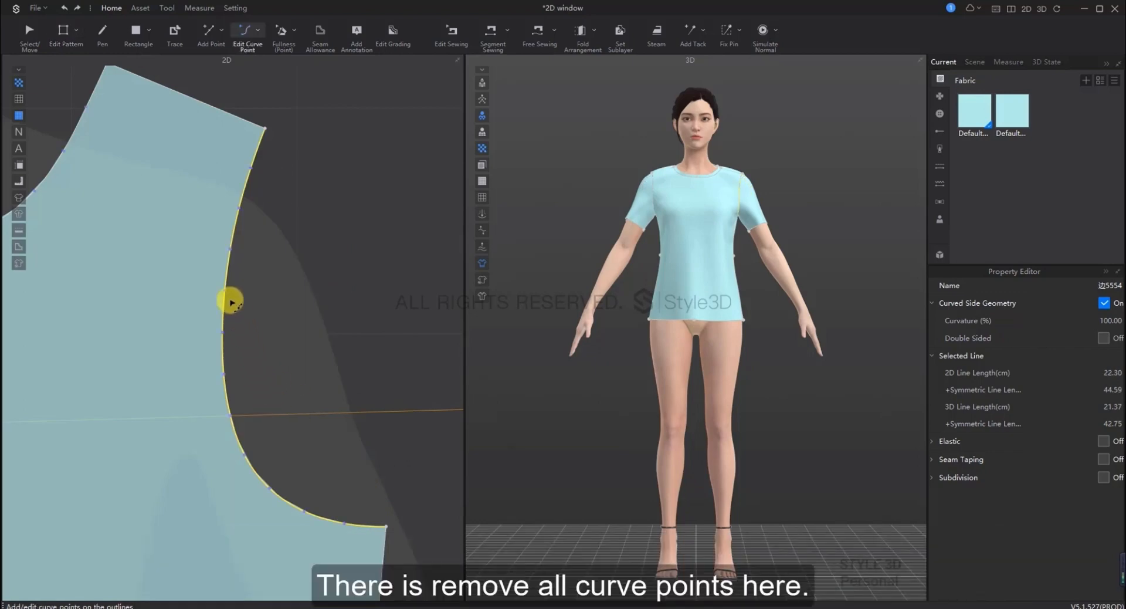
scroll(228, 306, "up", 2)
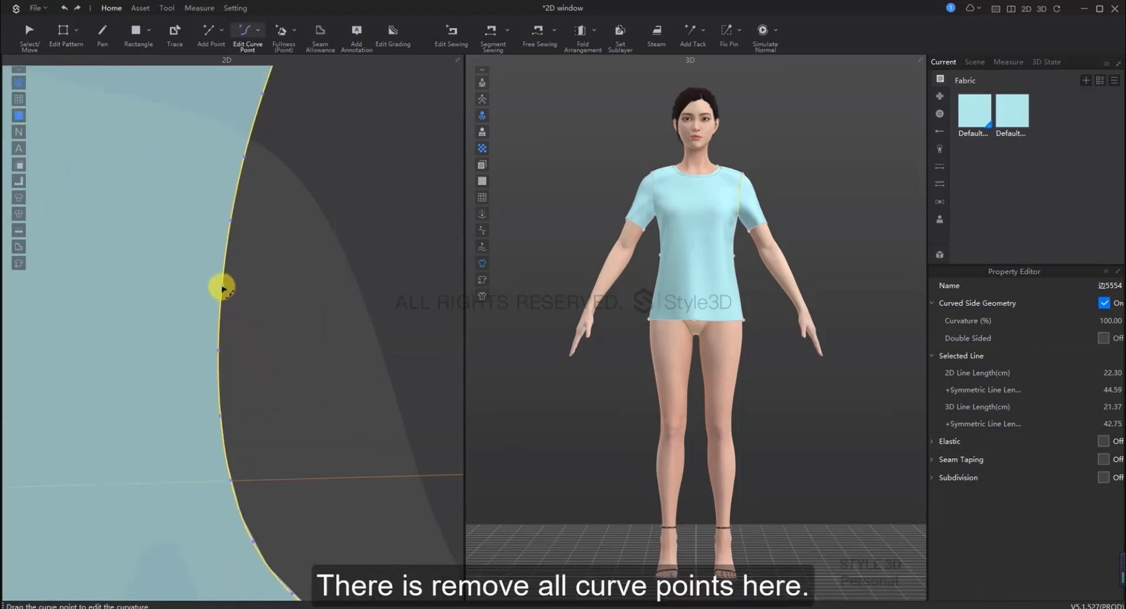
right_click(223, 288)
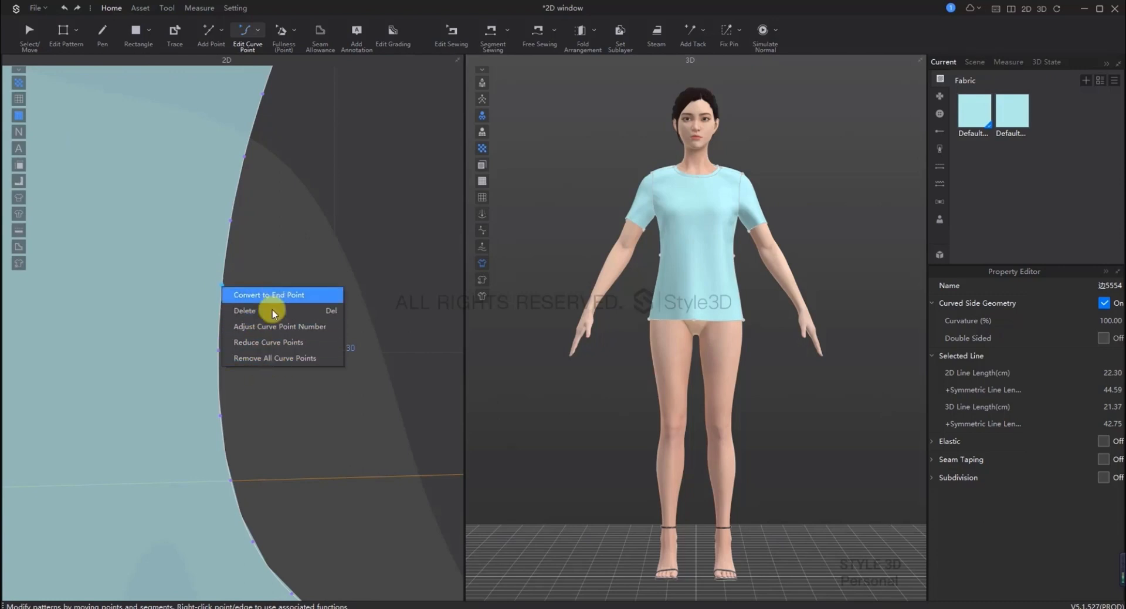
left_click(280, 360)
scroll(316, 388, "down", 5)
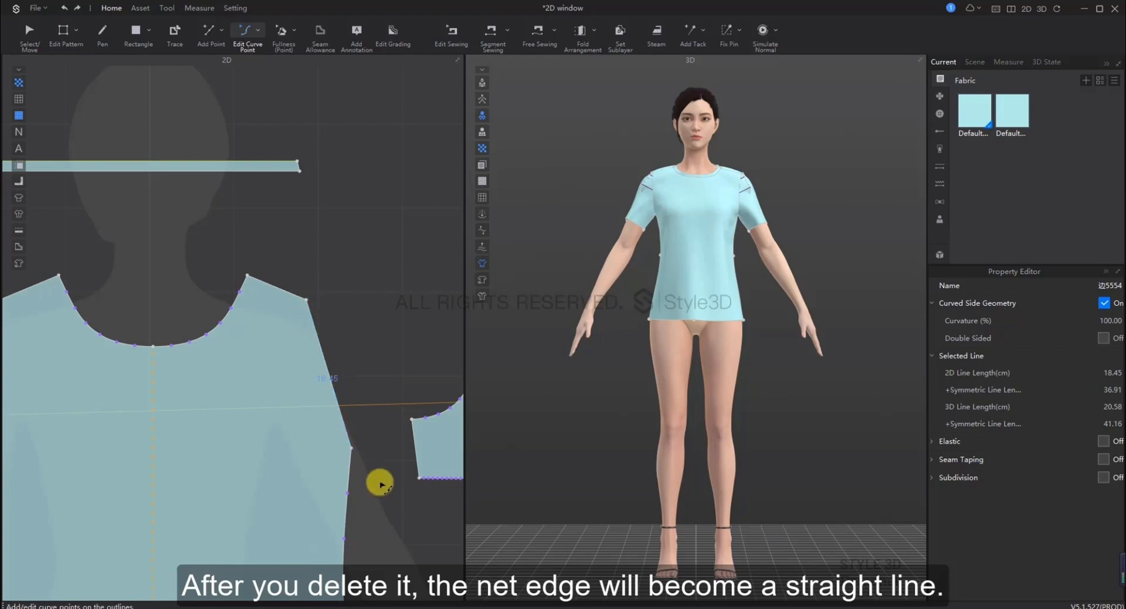
key("ctrl+z")
Create a cross guideline at a point midway along the front piece's armhole edge and examine its full extent across the 2D workspace
scroll(304, 404, "up", 5)
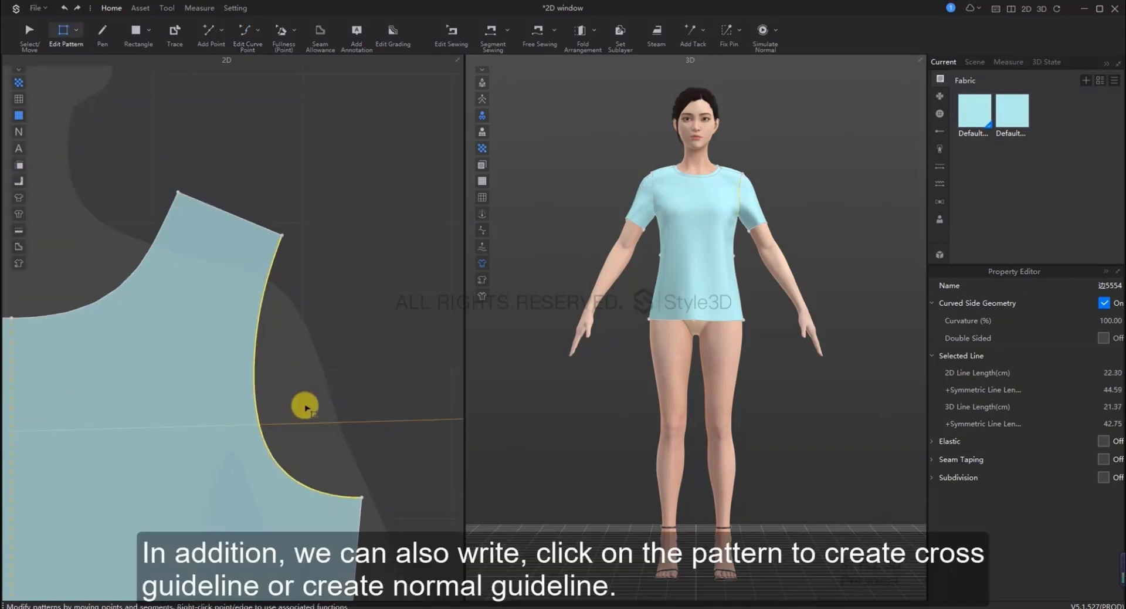
right_click(225, 385)
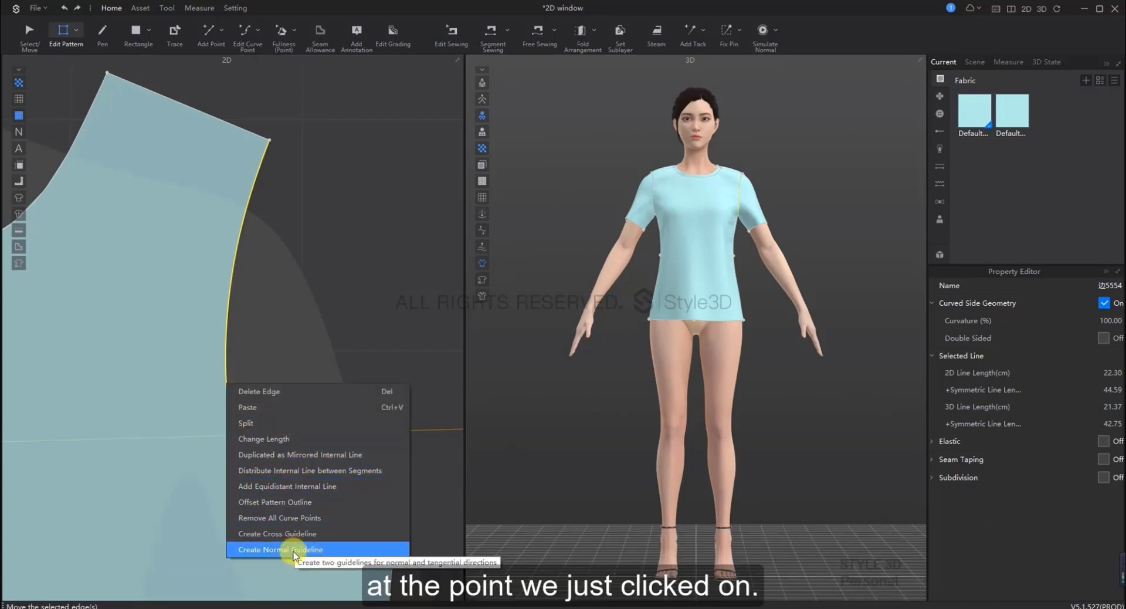
left_click(296, 533)
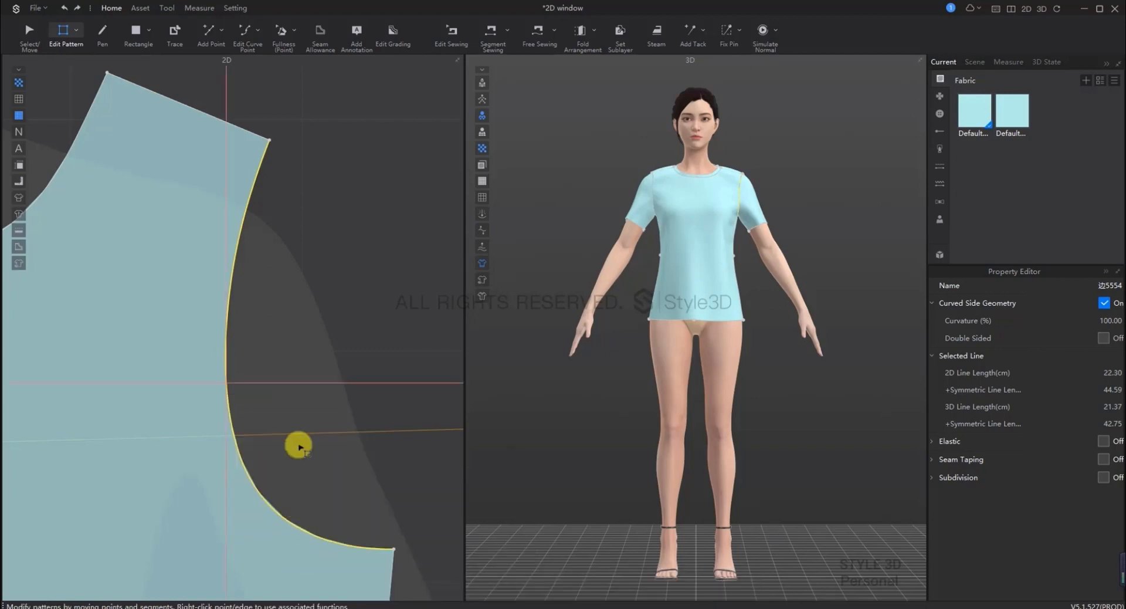
scroll(191, 463, "down", 3)
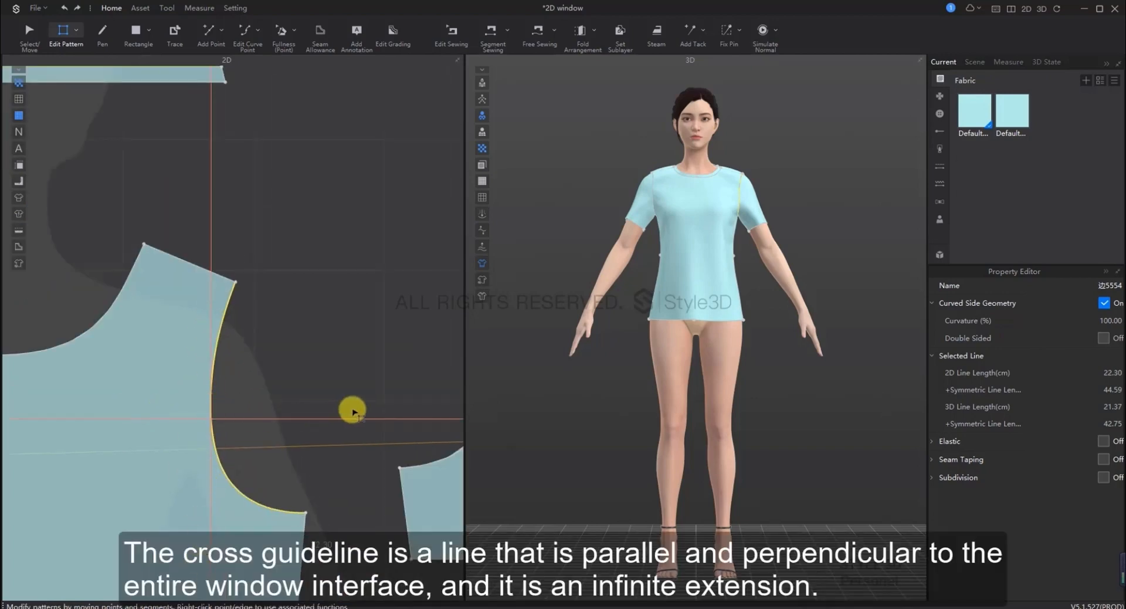
scroll(352, 410, "down", 4)
scroll(276, 439, "down", 3)
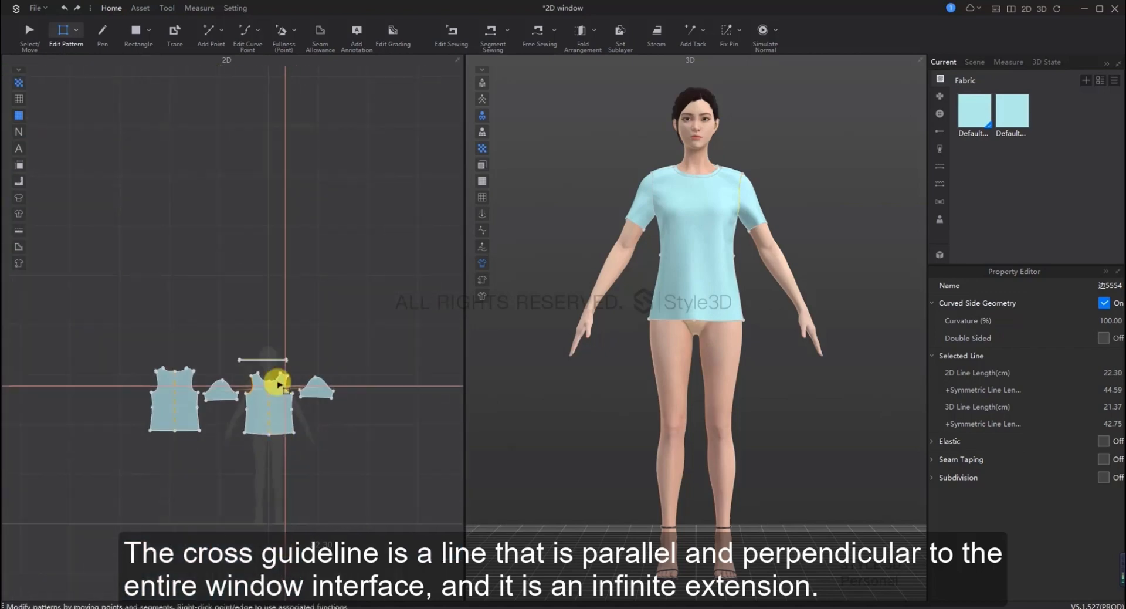
scroll(265, 328, "down", 3)
scroll(272, 171, "down", 3)
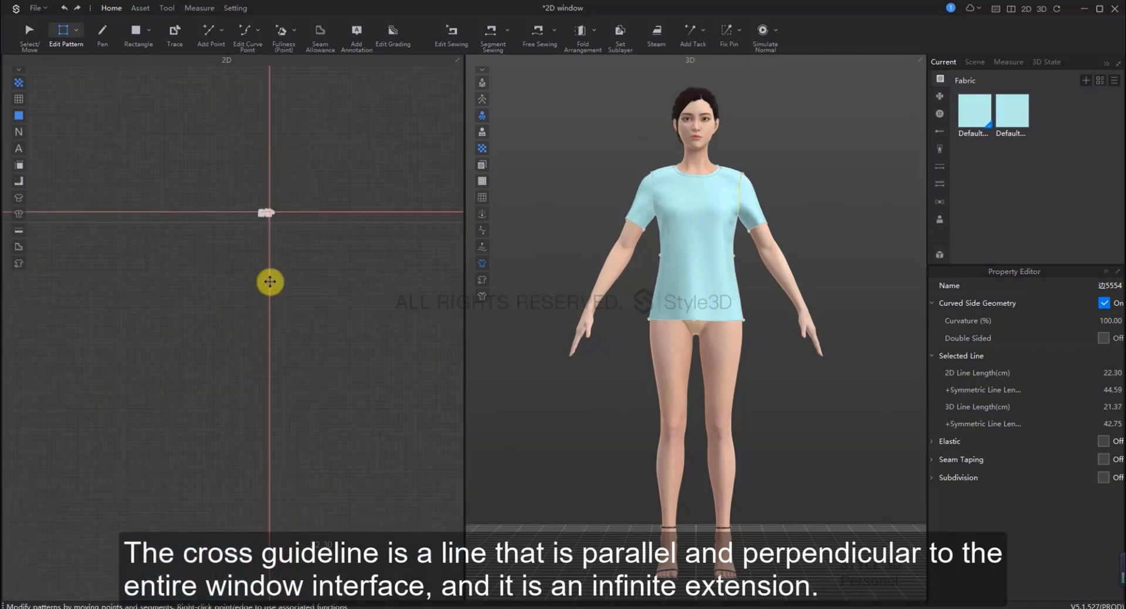
Try moving the front piece's underarm corner point up and inward onto the horizontal guideline, and undo the move
scroll(270, 281, "up", 3)
middle_click_drag(274, 209, 252, 467)
scroll(242, 314, "up", 6)
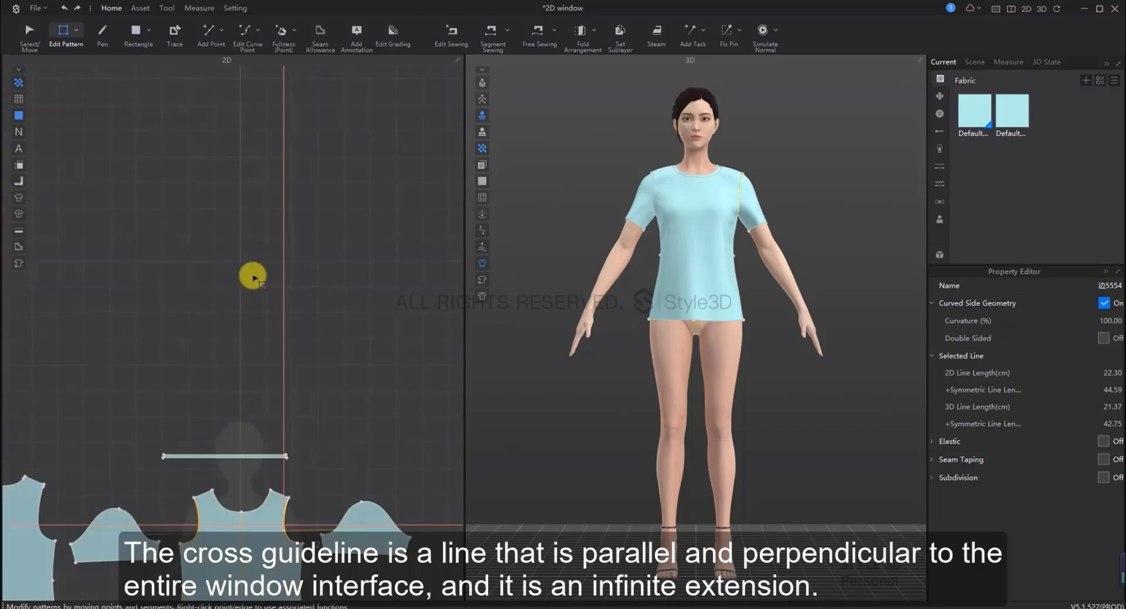
scroll(280, 429, "up", 5)
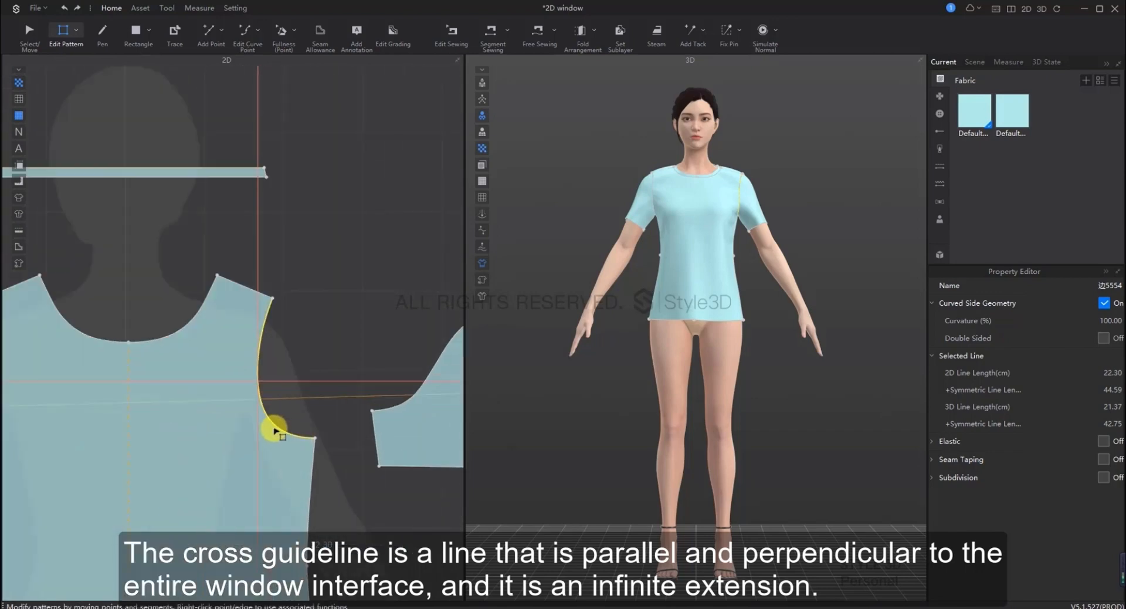
scroll(273, 425, "up", 3)
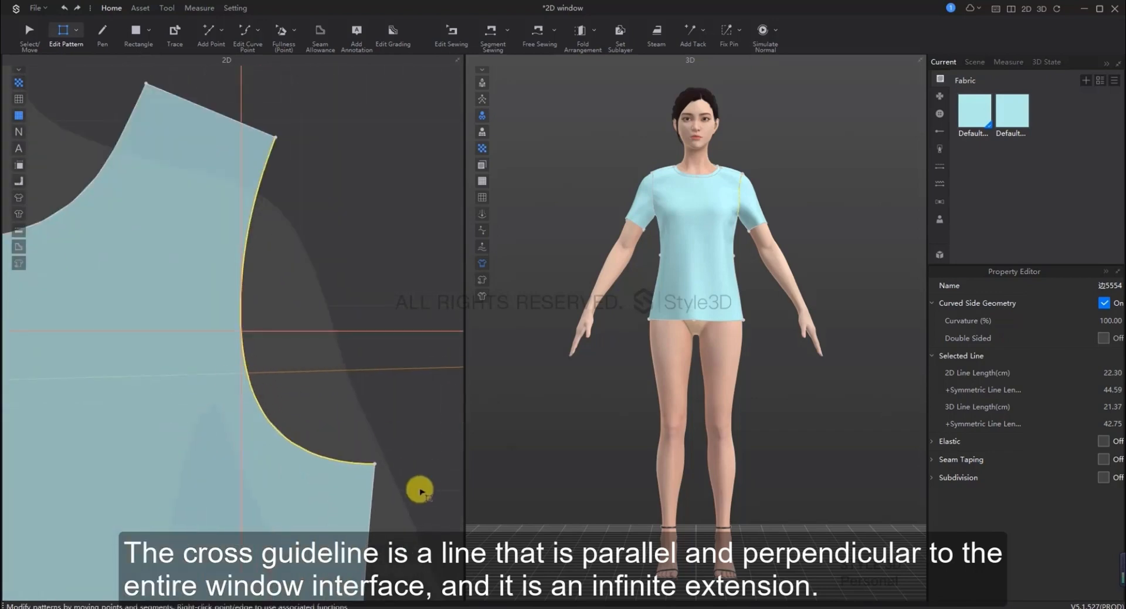
left_click_drag(374, 464, 347, 332)
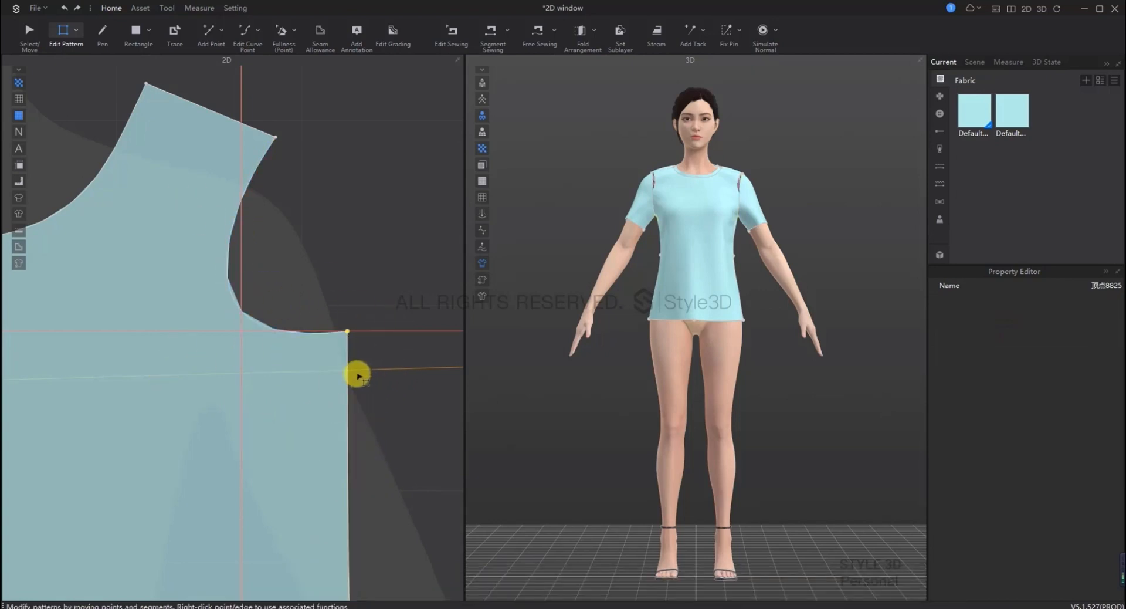
key("ctrl+z")
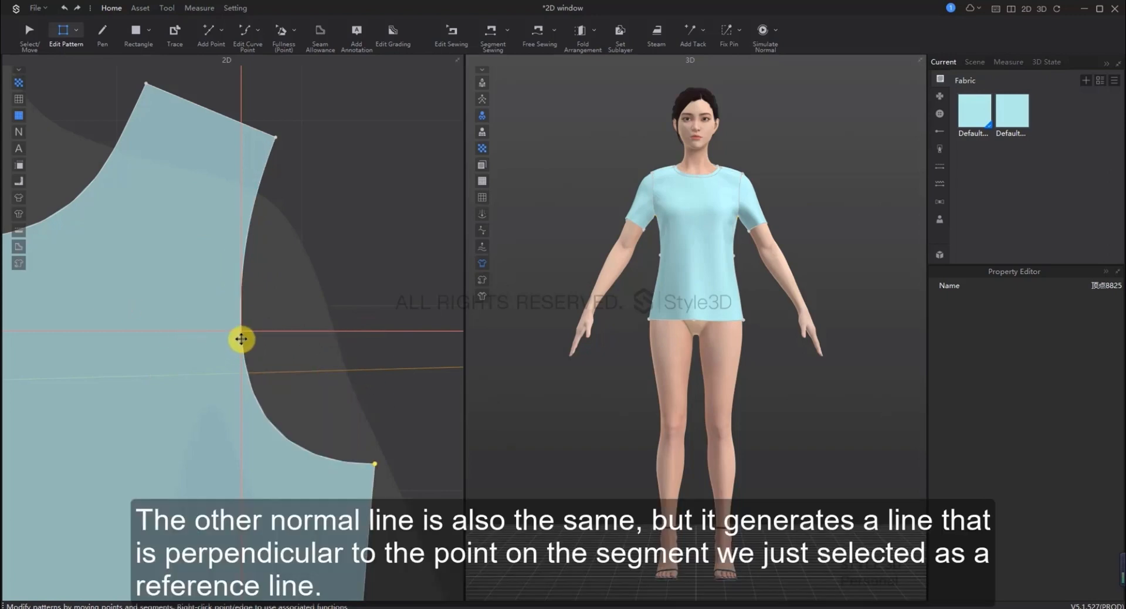
Try creating a normal guideline at a point on the lower curve of the front piece's armhole edge, and clear the edge selection
left_click(248, 370)
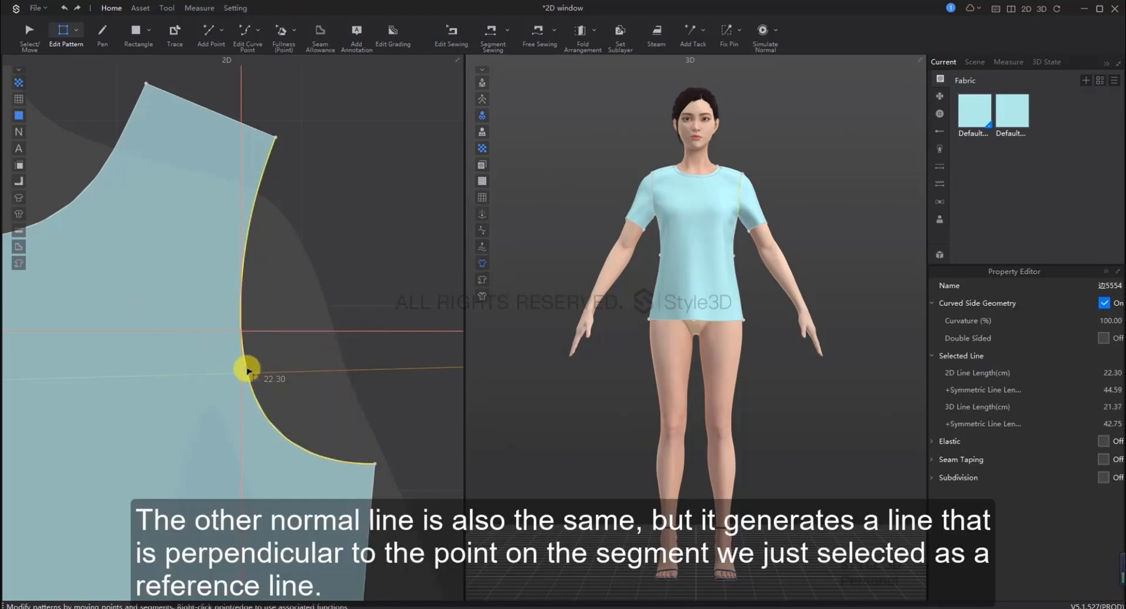
right_click(248, 370)
left_click(309, 538)
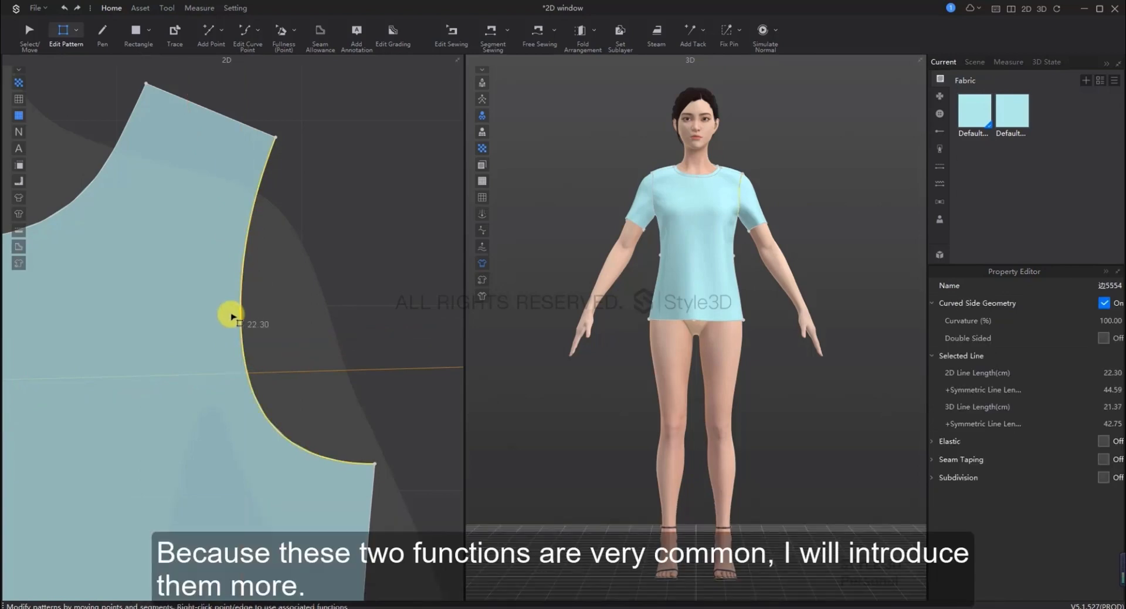
left_click(283, 307)
scroll(285, 307, "down", 3)
scroll(285, 309, "down", 2)
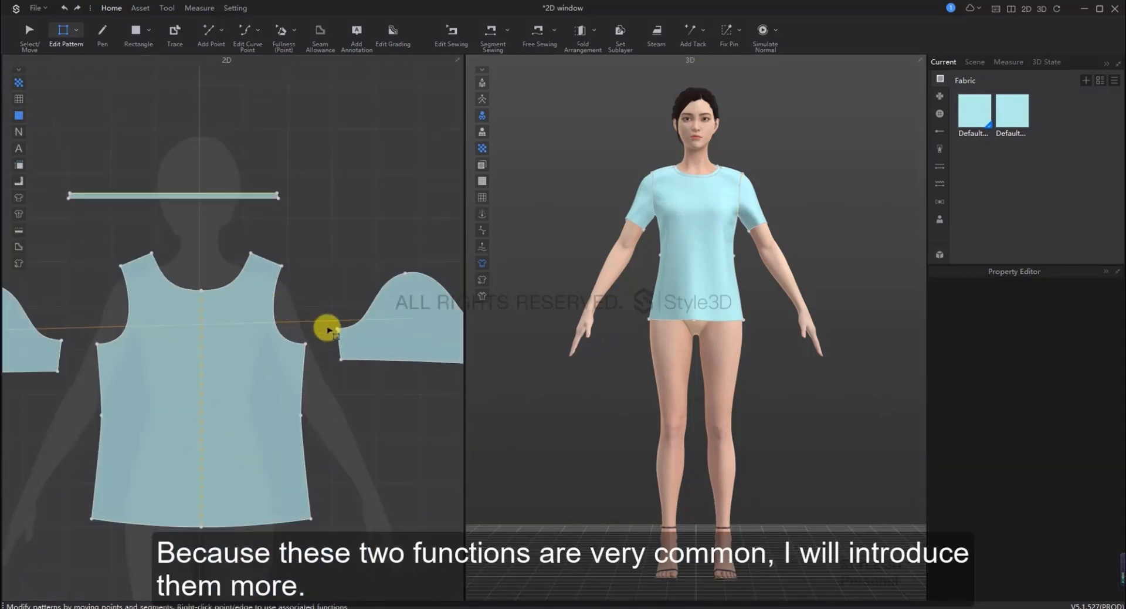